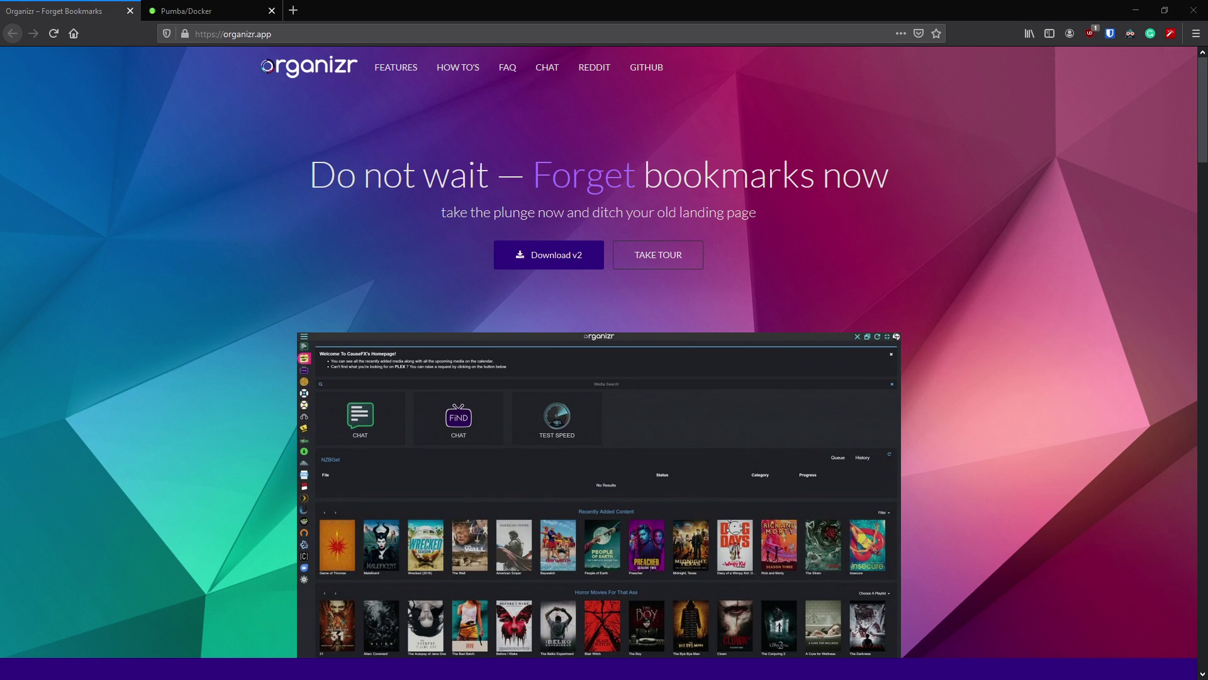
- Scroll the organizr.app homepage down to the Secured, Customize and Responsive Design feature tabs
scroll(604, 362, down, 10)
scroll(367, 266, down, 2)
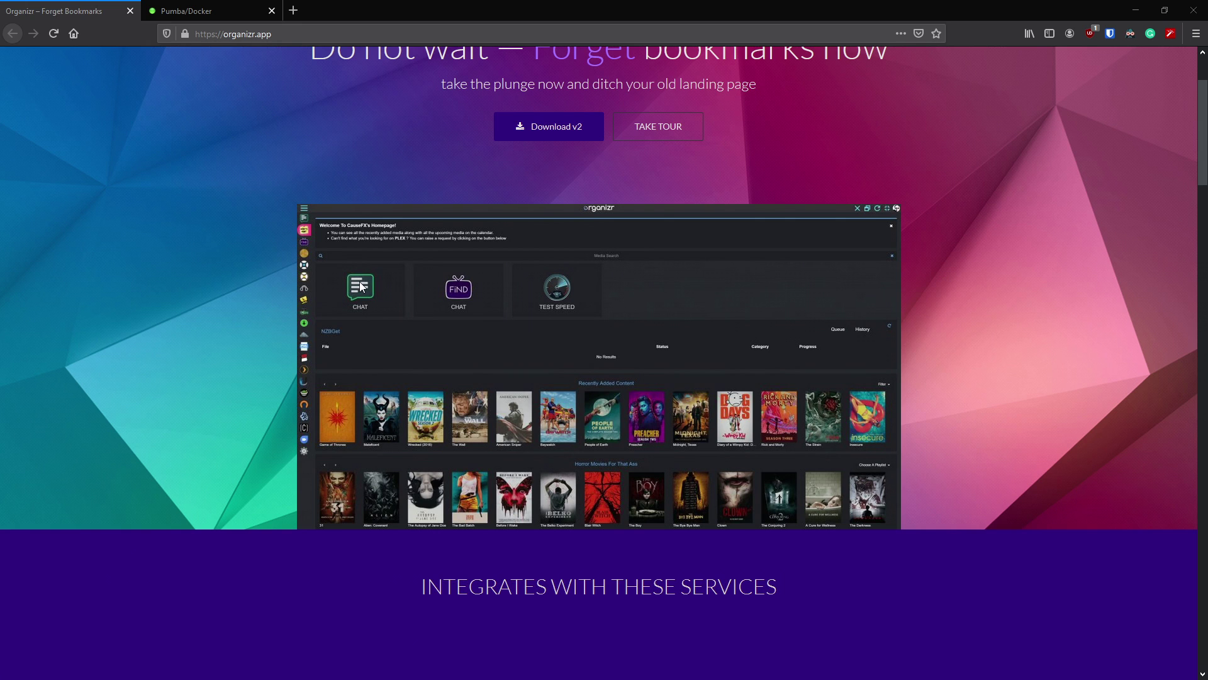
scroll(360, 284, down, 5)
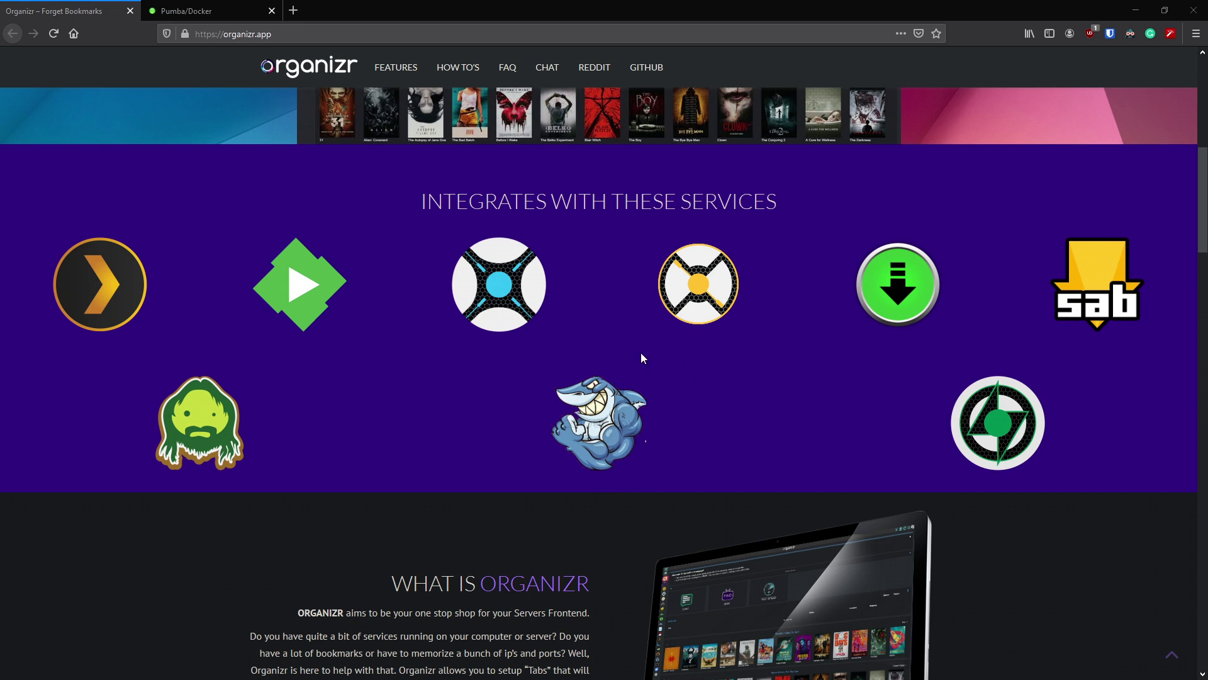
scroll(578, 402, down, 3)
scroll(598, 378, down, 1)
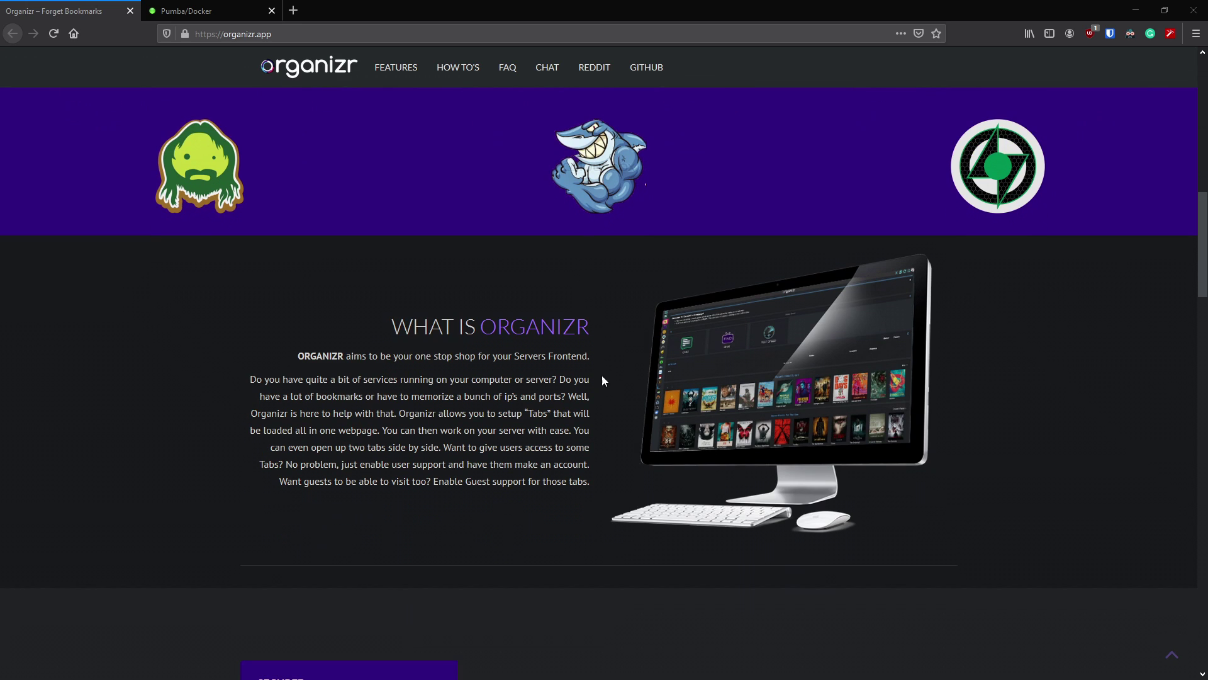
scroll(607, 311, down, 1)
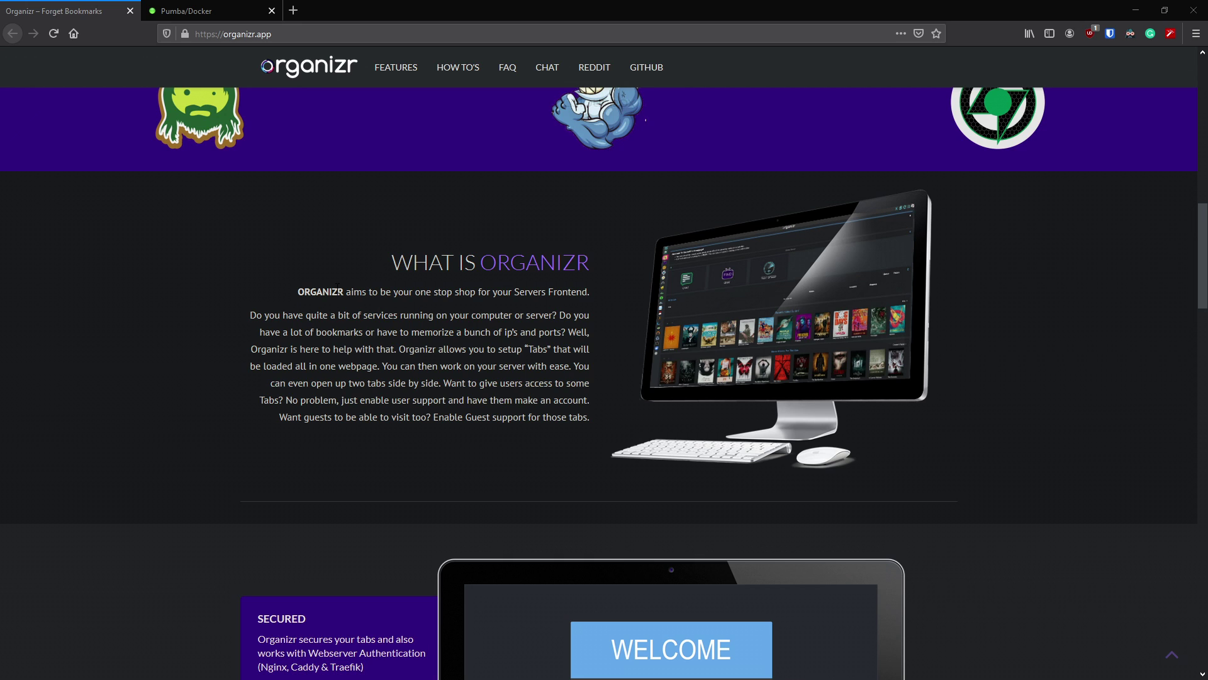
scroll(652, 345, down, 5)
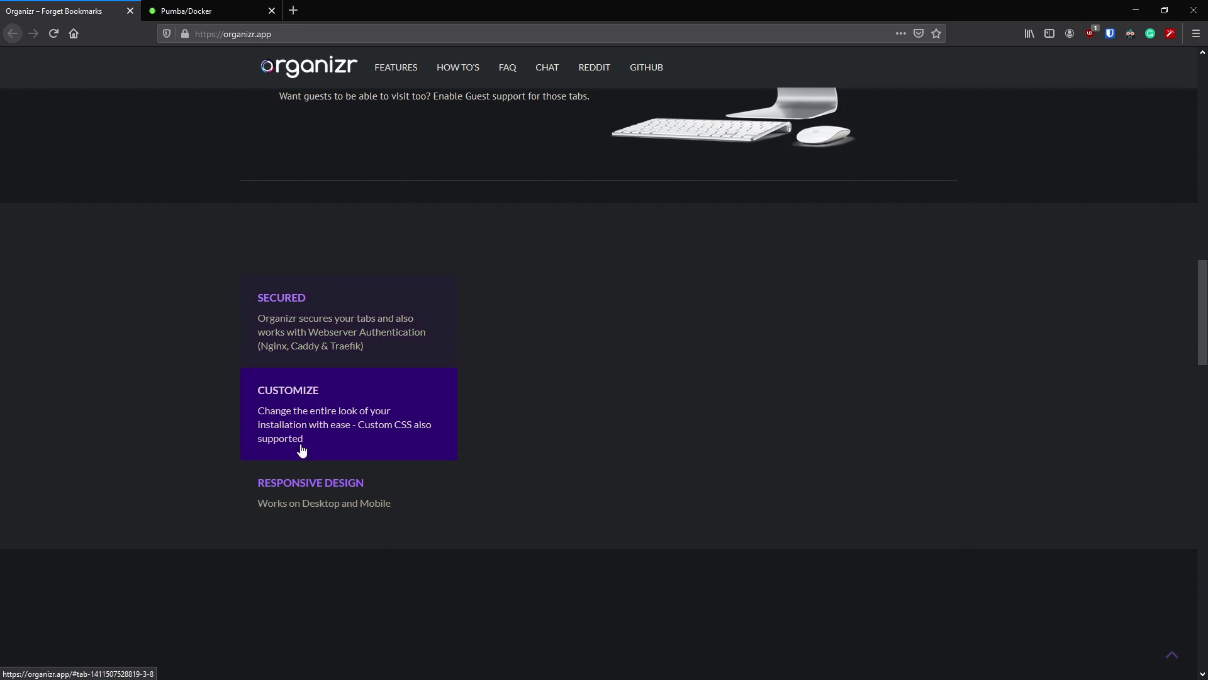
- Preview the Customize and Responsive Design features on organizr.app
click(310, 499)
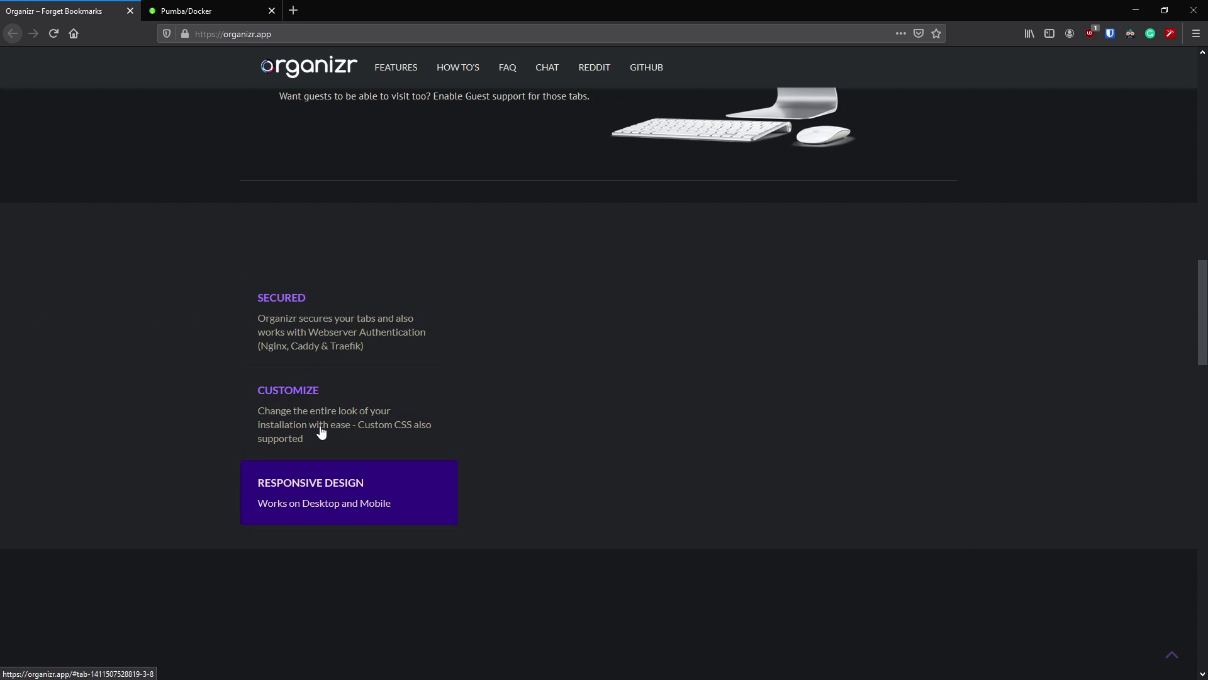
click(369, 349)
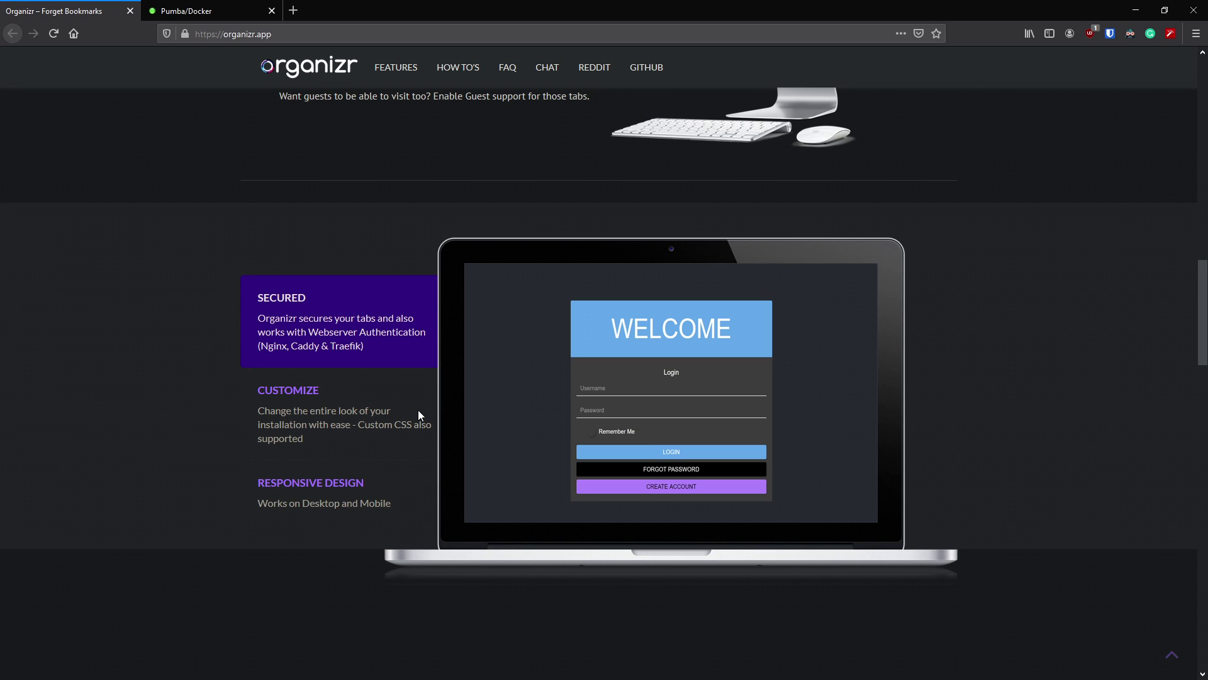
click(332, 409)
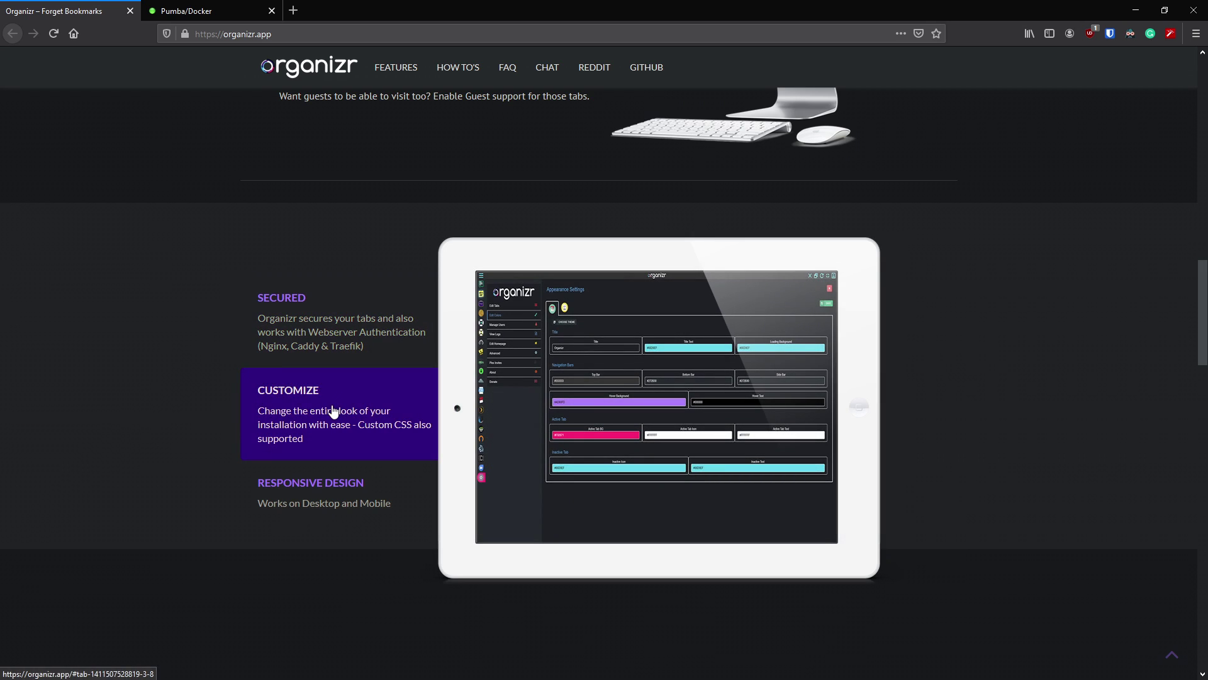
click(327, 505)
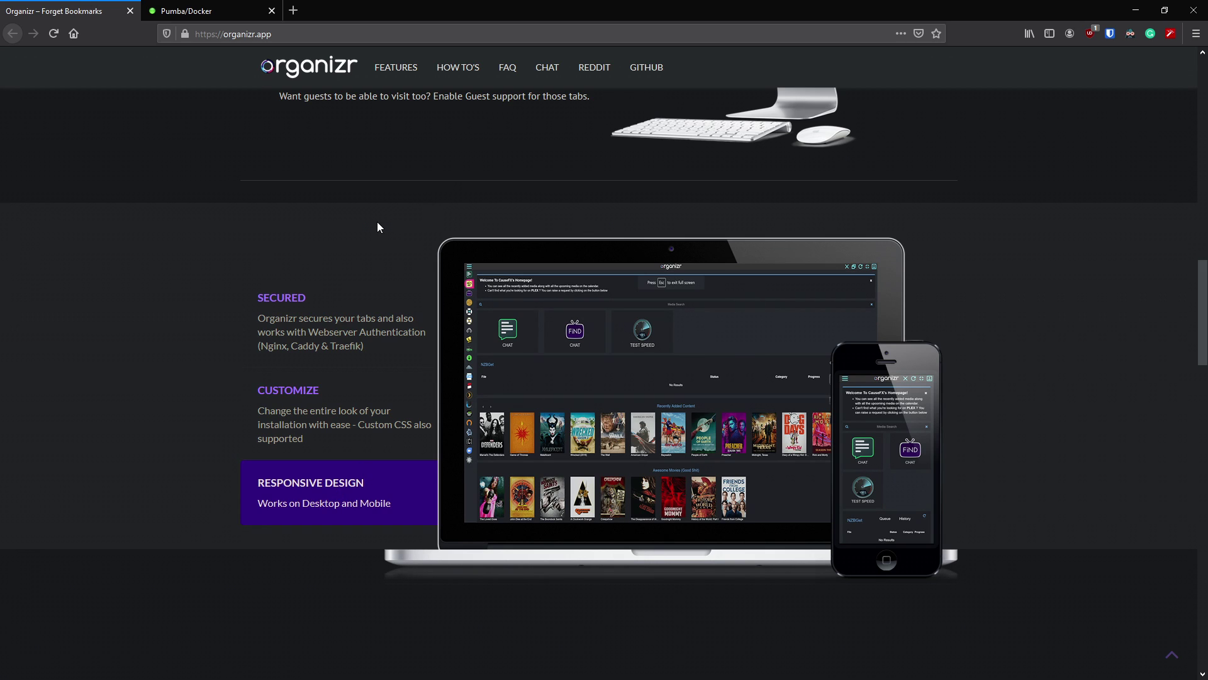
- Scroll down to the user testimonials and back up to the 'Forget bookmarks now' headline
scroll(212, 235, down, 5)
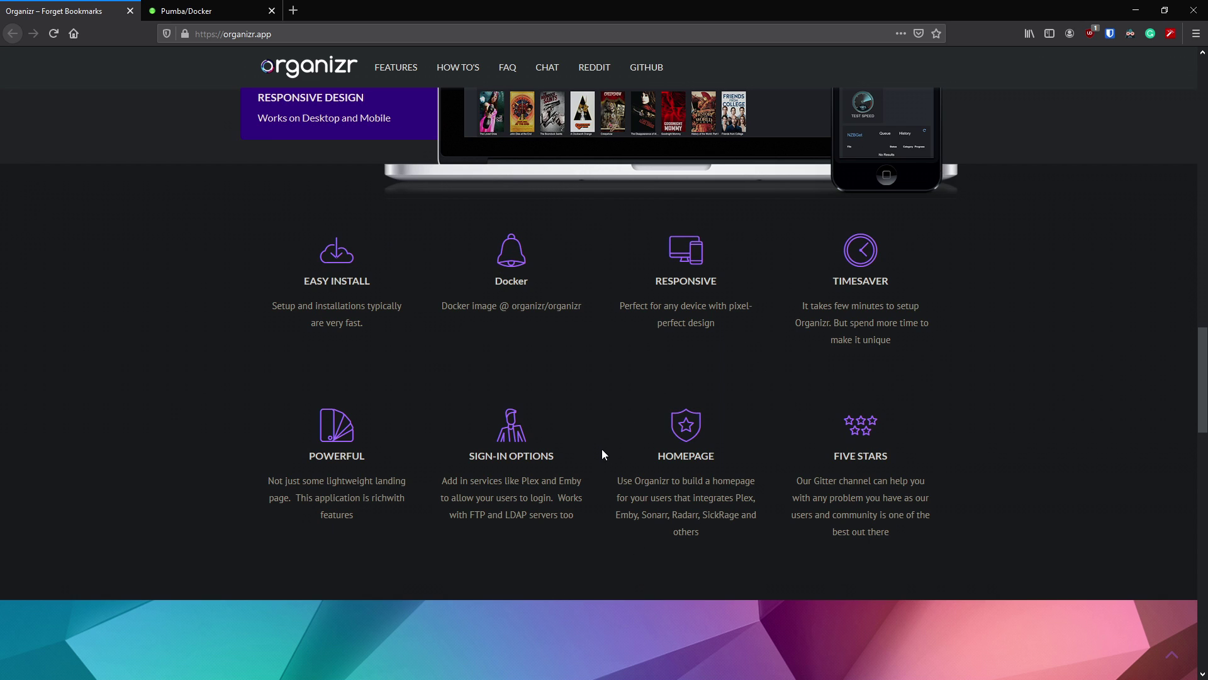
scroll(421, 375, down, 6)
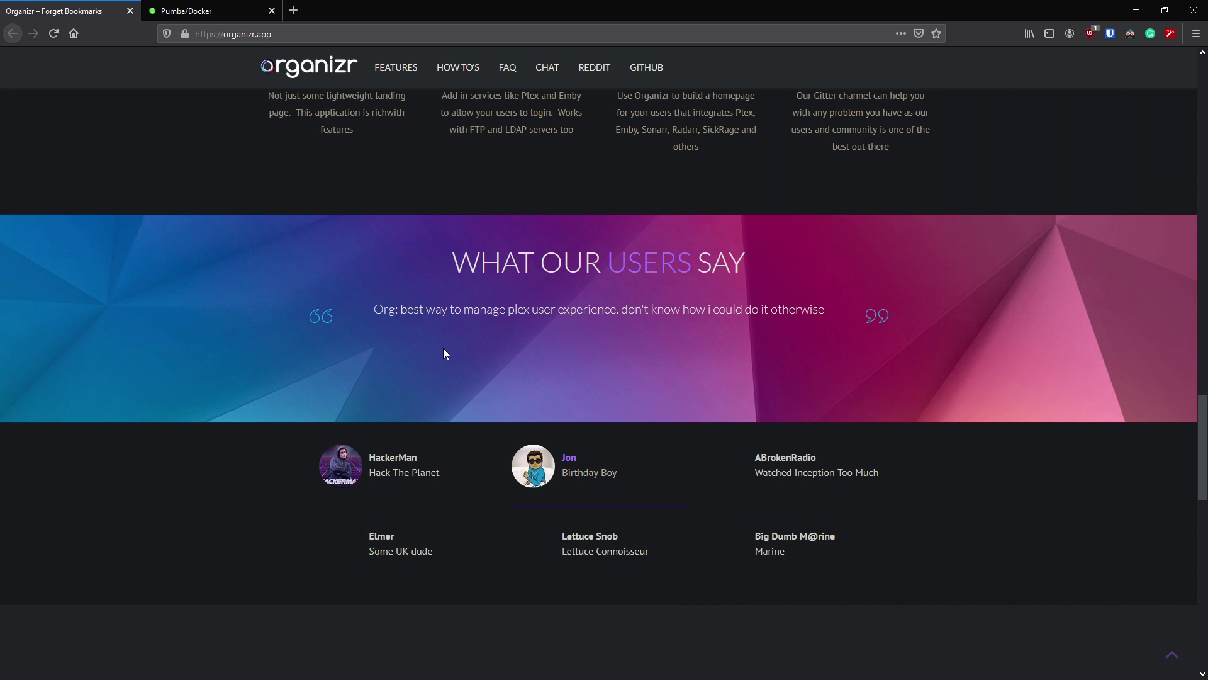
scroll(443, 349, down, 1)
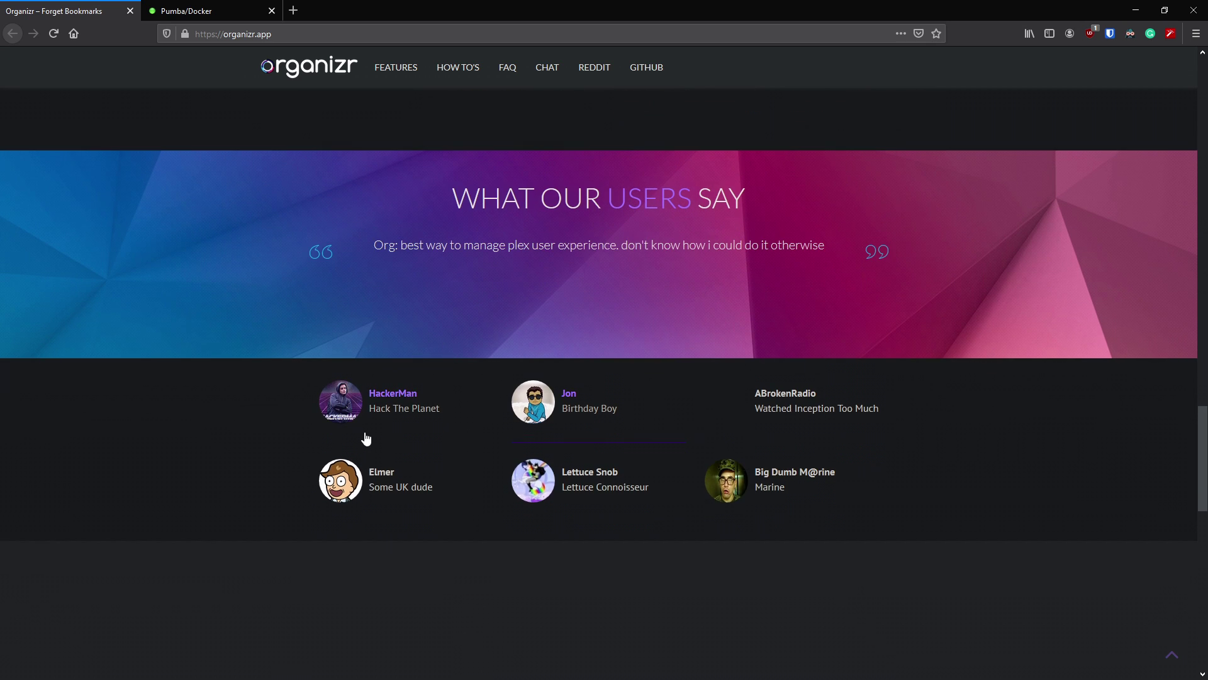
scroll(367, 428, down, 2)
scroll(376, 421, up, 7)
scroll(401, 422, up, 10)
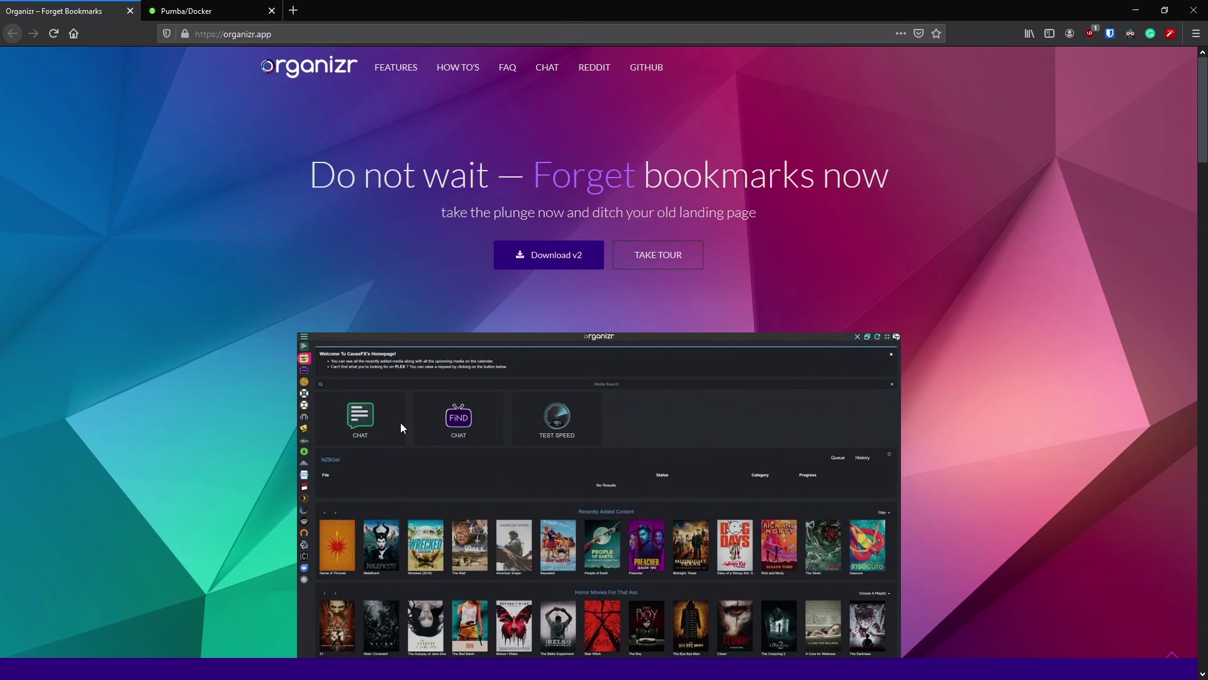
key(ctrl+Tab)
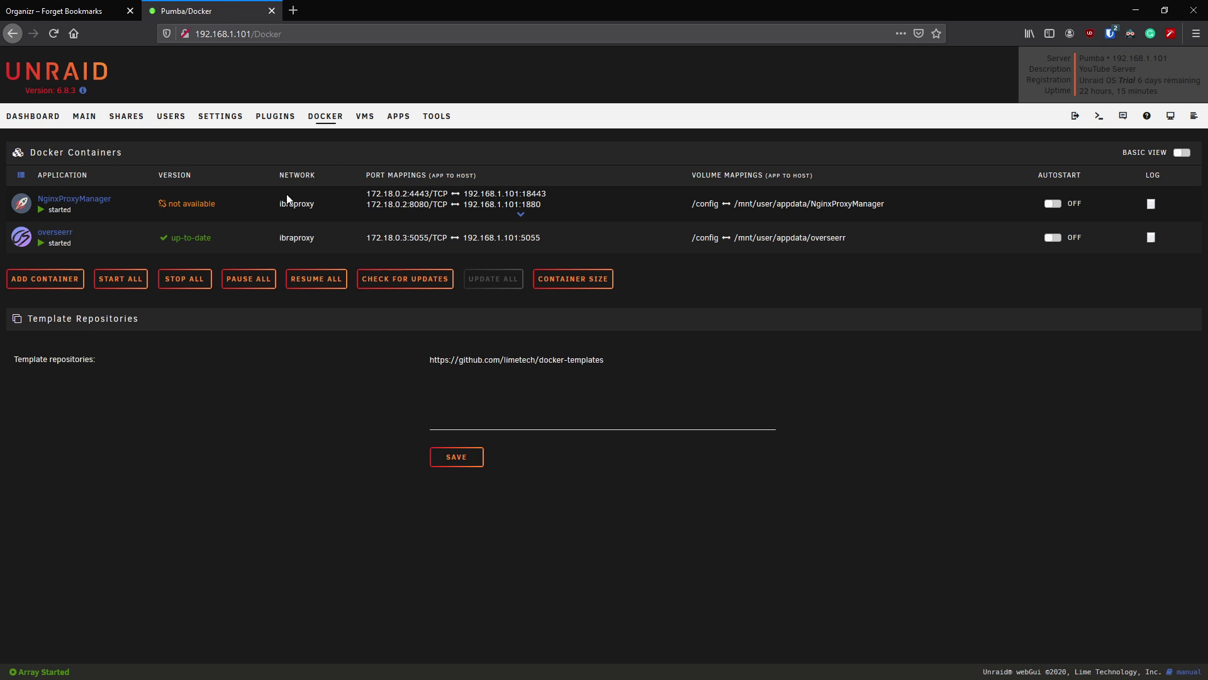
- Check the Unraid virtual machines list, then go to the Community Applications store
click(364, 120)
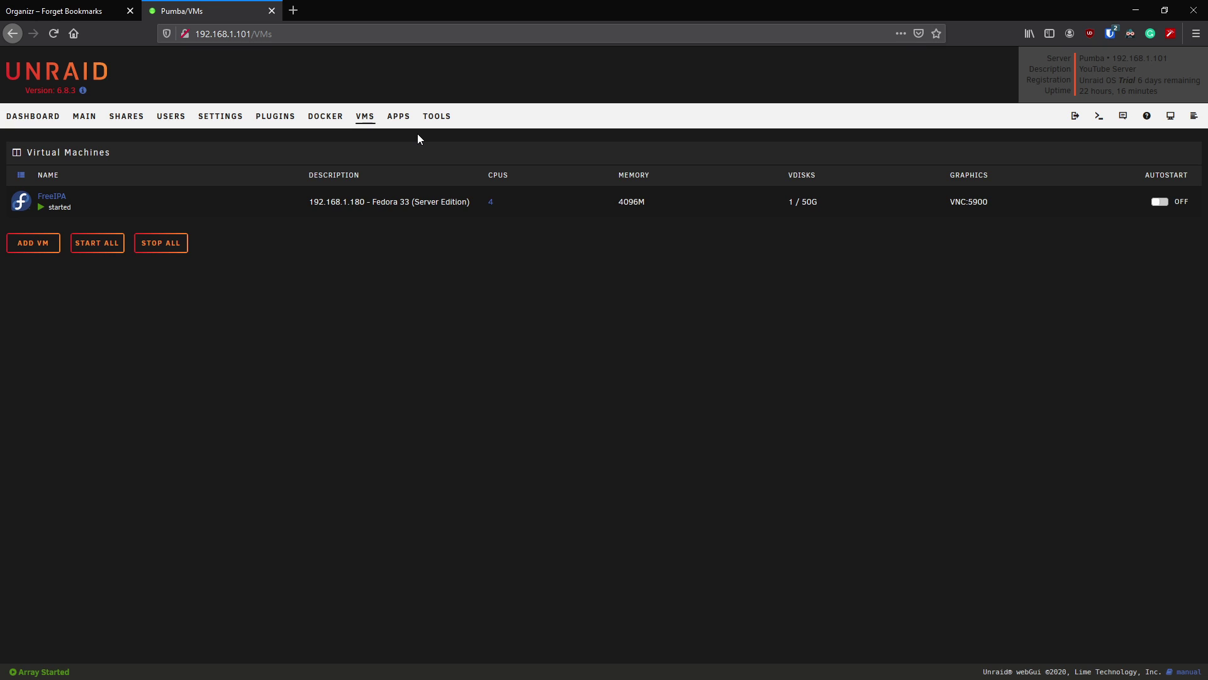
click(403, 116)
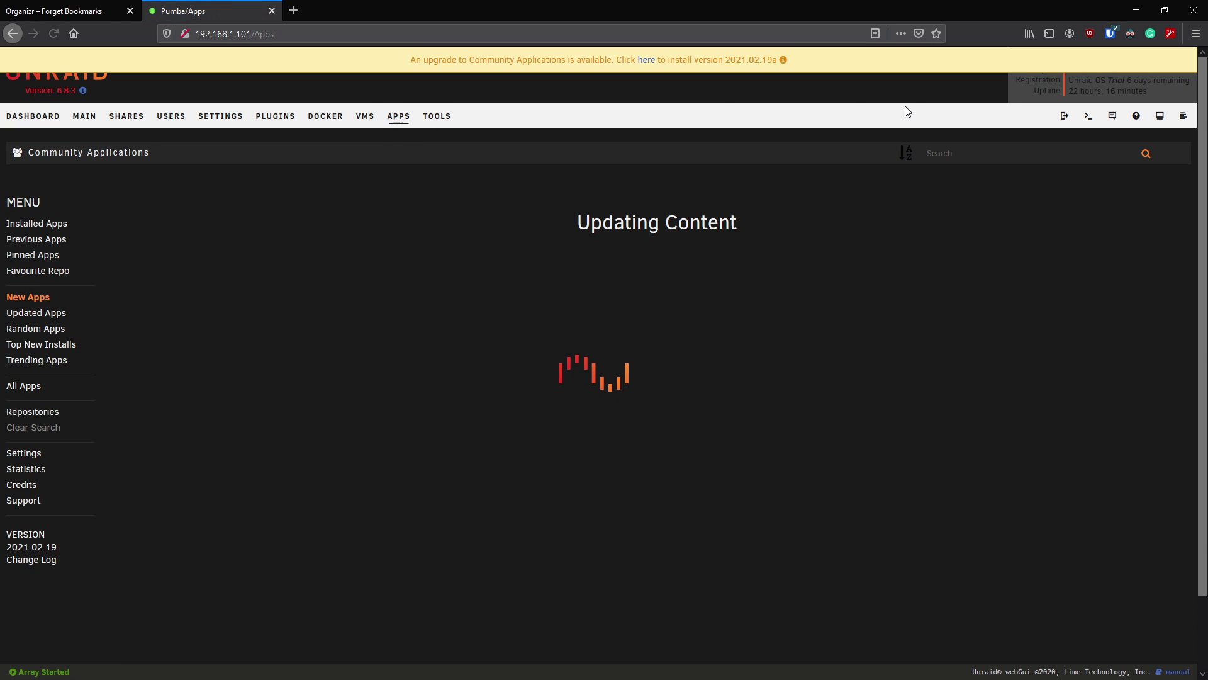
- Update Community Applications, search 'org' and start installing the organizrv2 container
click(646, 60)
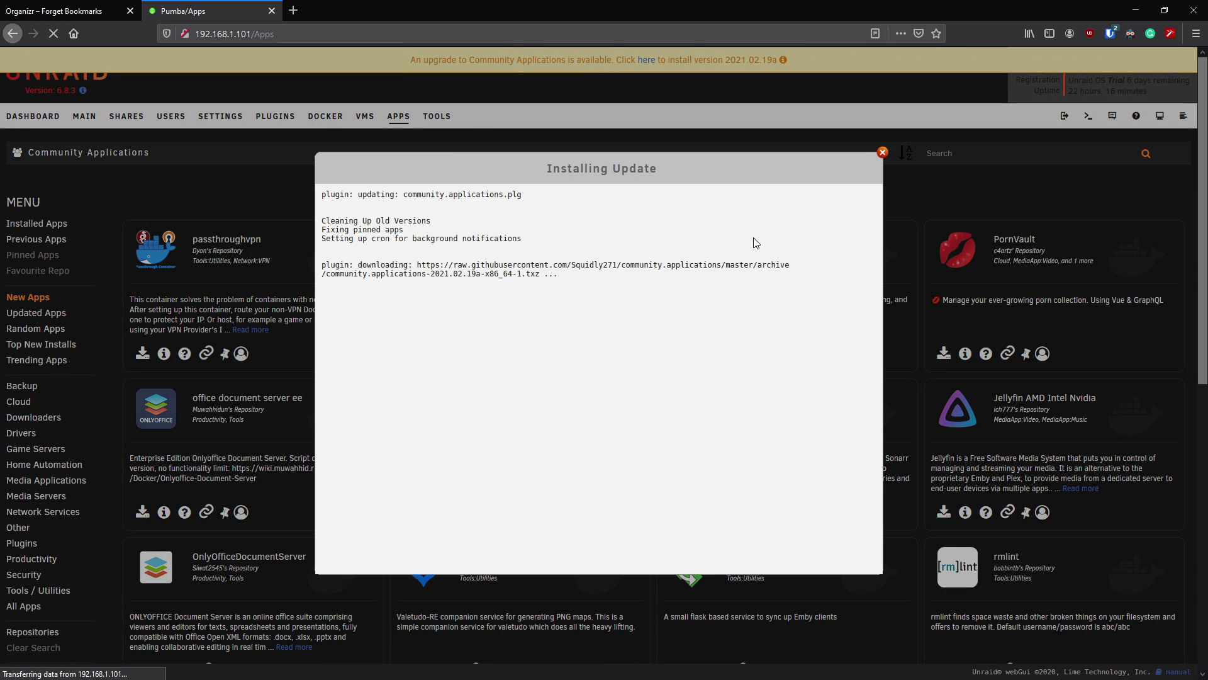
click(598, 514)
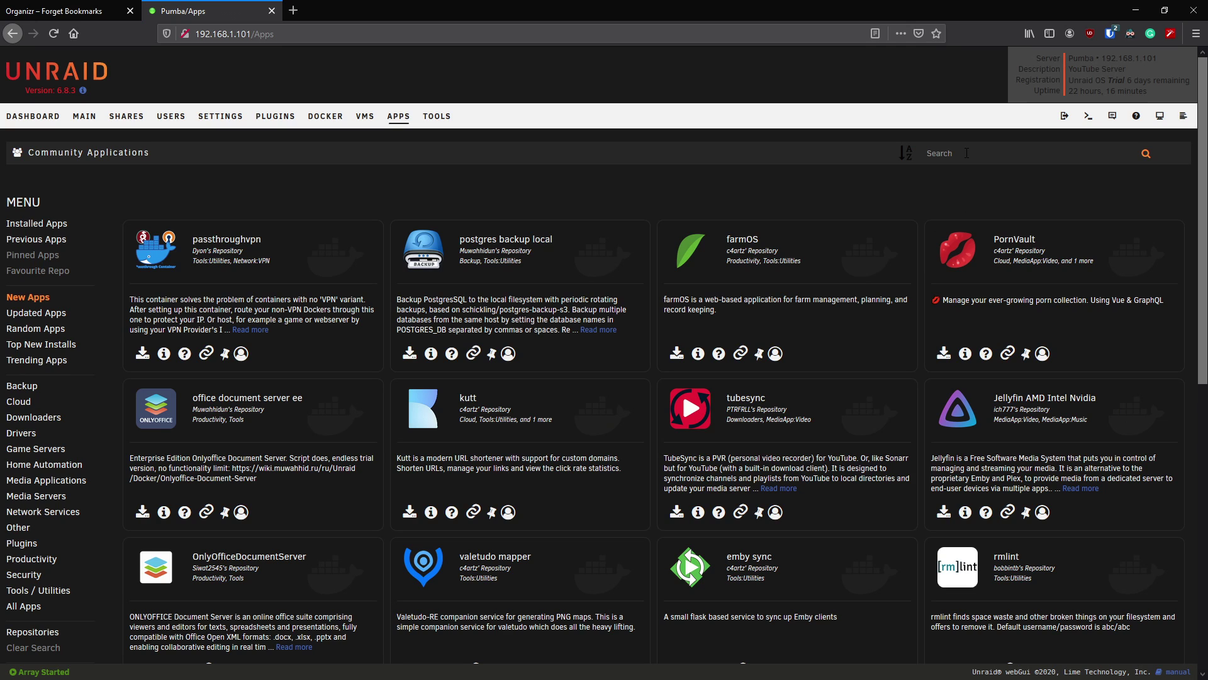
text(org)
click(981, 202)
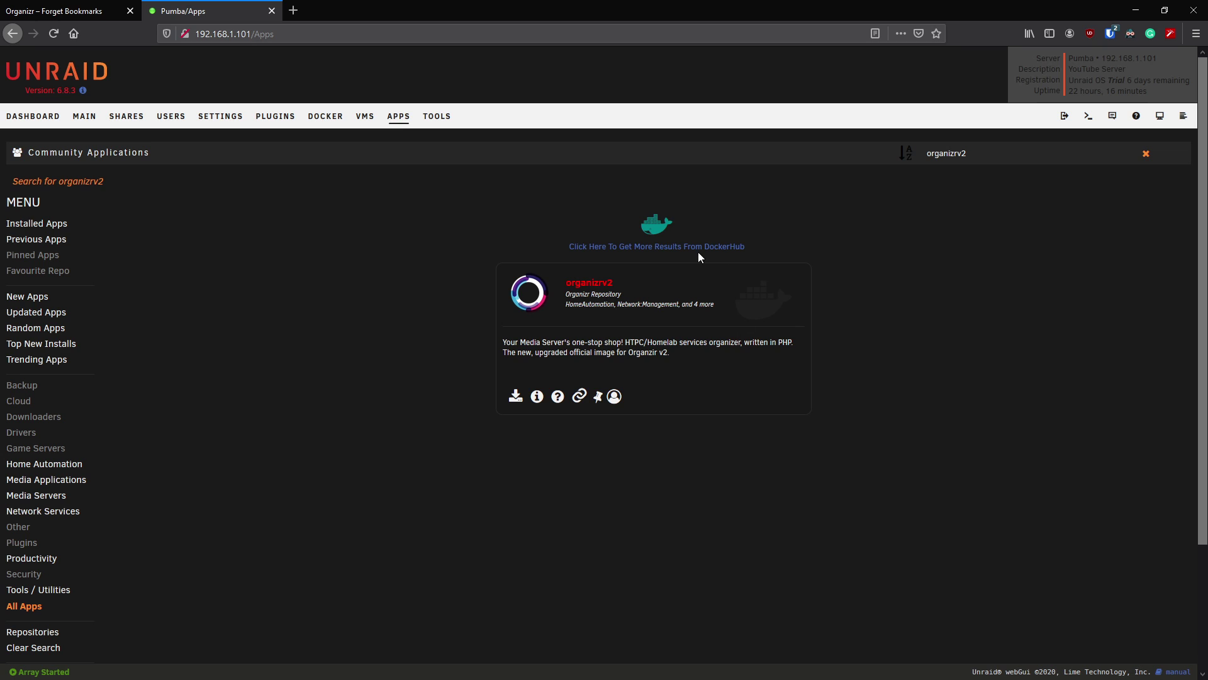
click(518, 398)
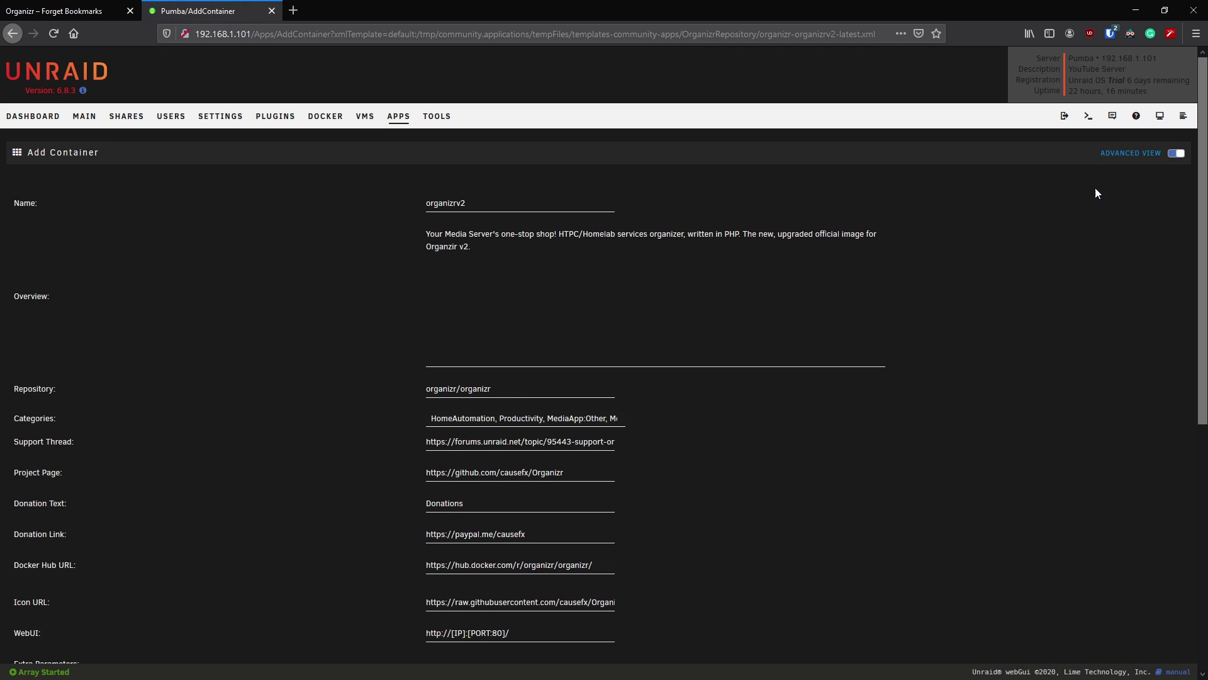
- Put organizrv2 on the ibraproxy network with the master branch in basic view
click(1181, 155)
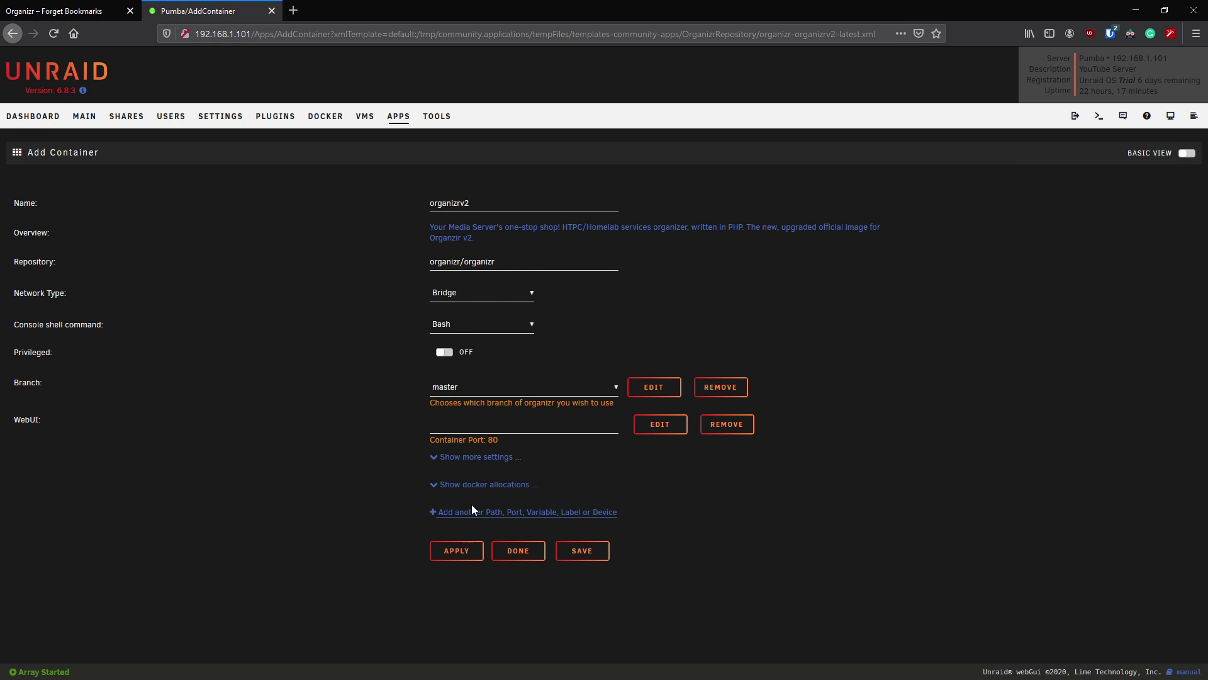
click(473, 459)
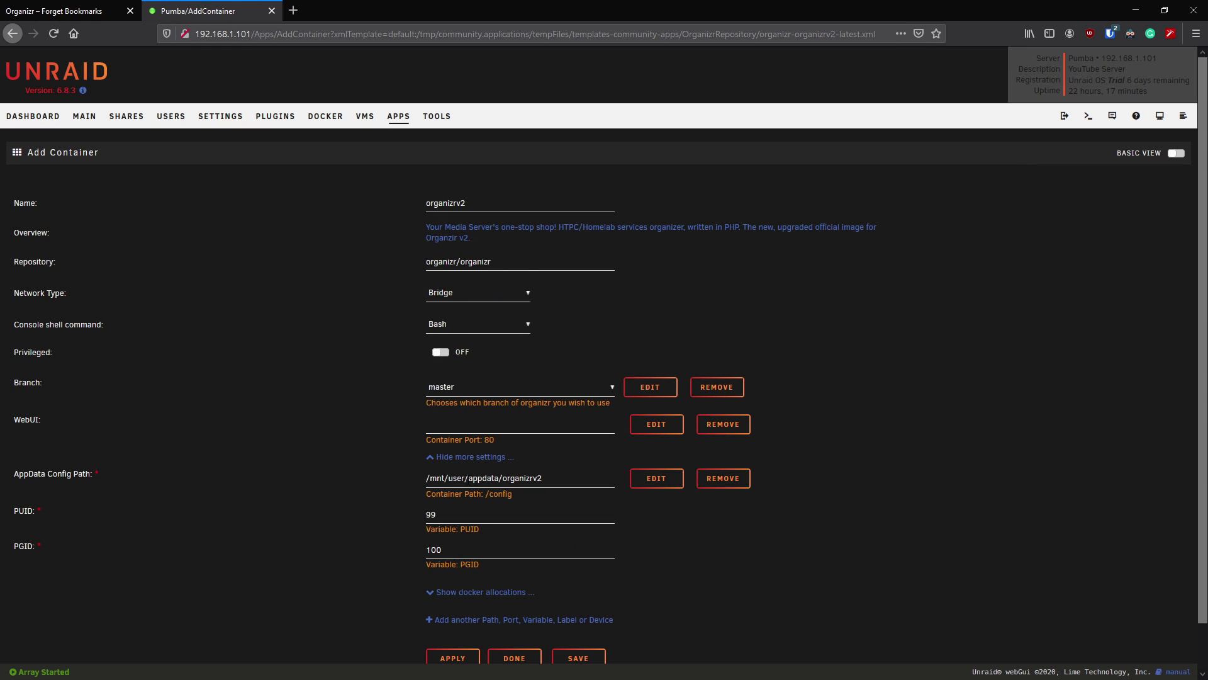
click(452, 305)
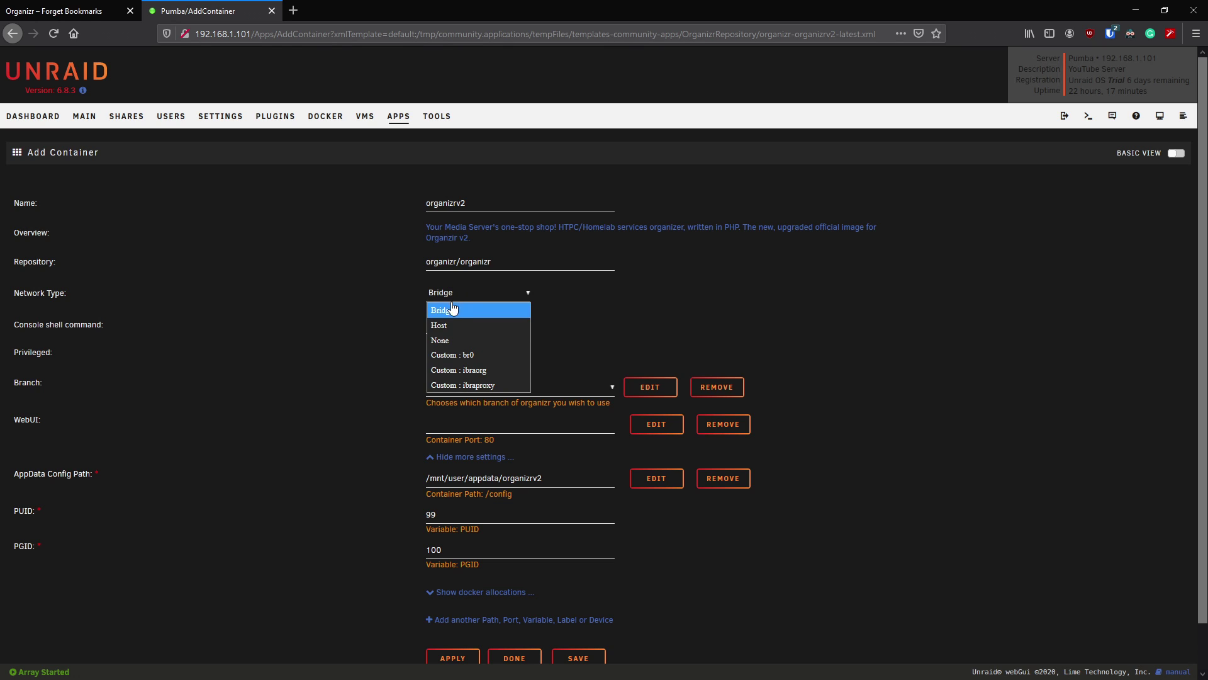
click(482, 384)
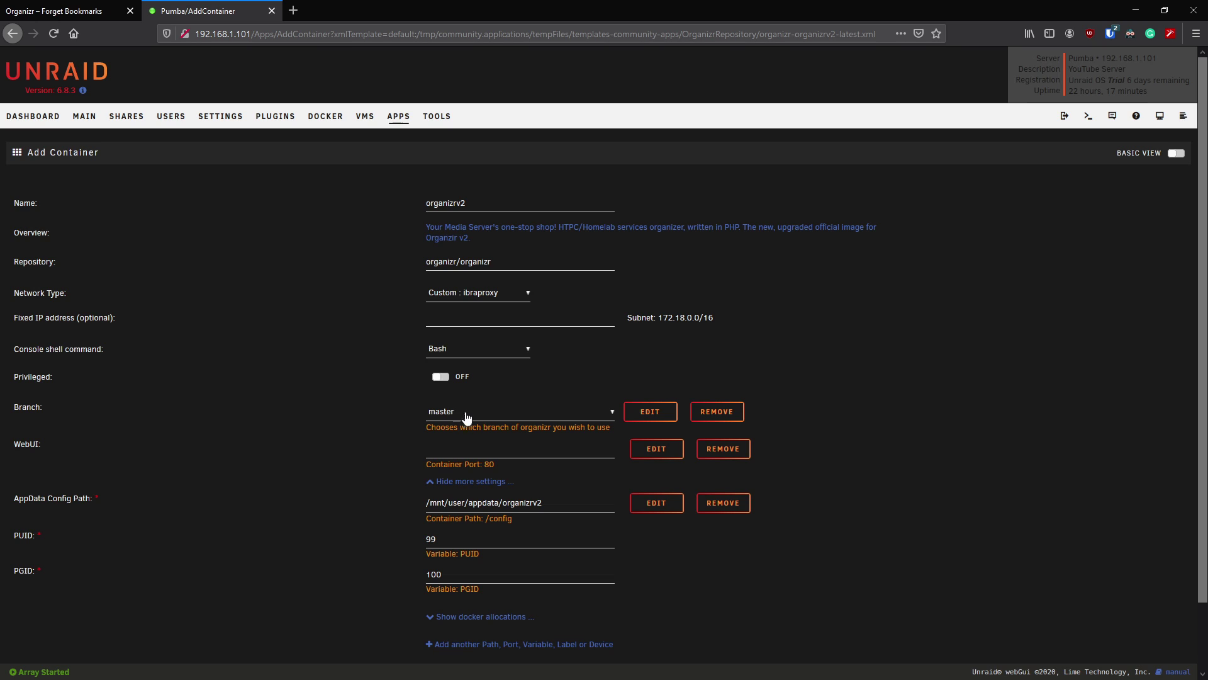
click(523, 419)
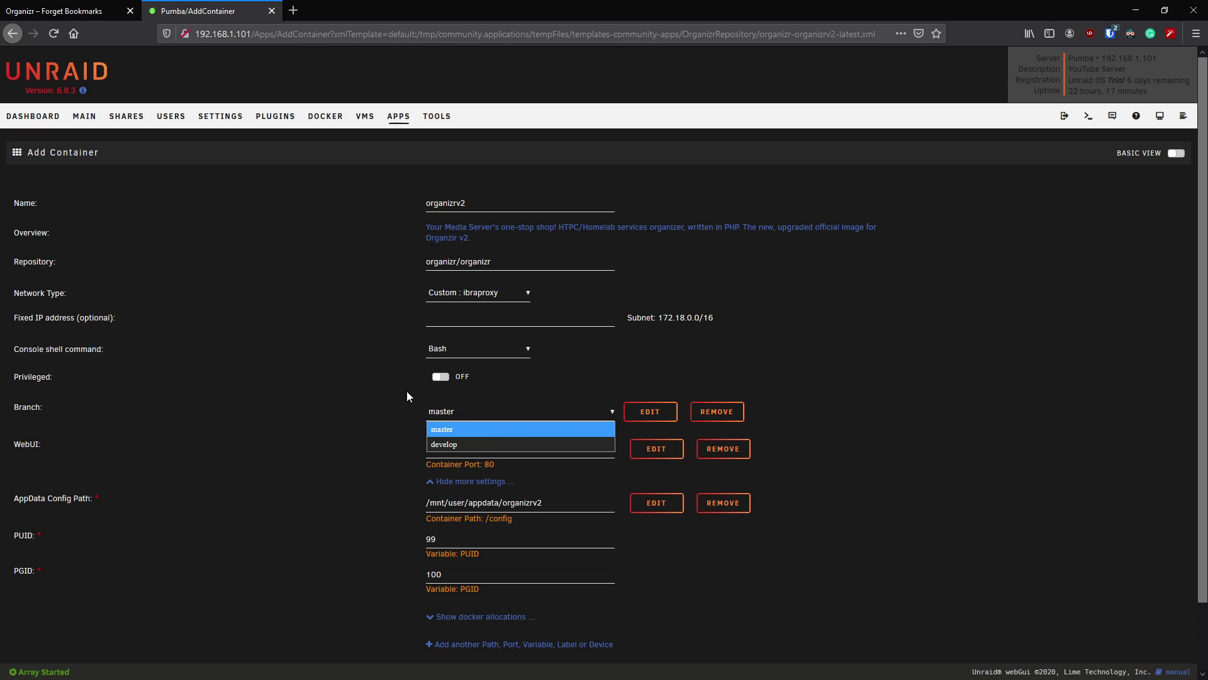
click(414, 396)
- Review the port allocations used by existing containers before choosing a WebUI port
click(491, 447)
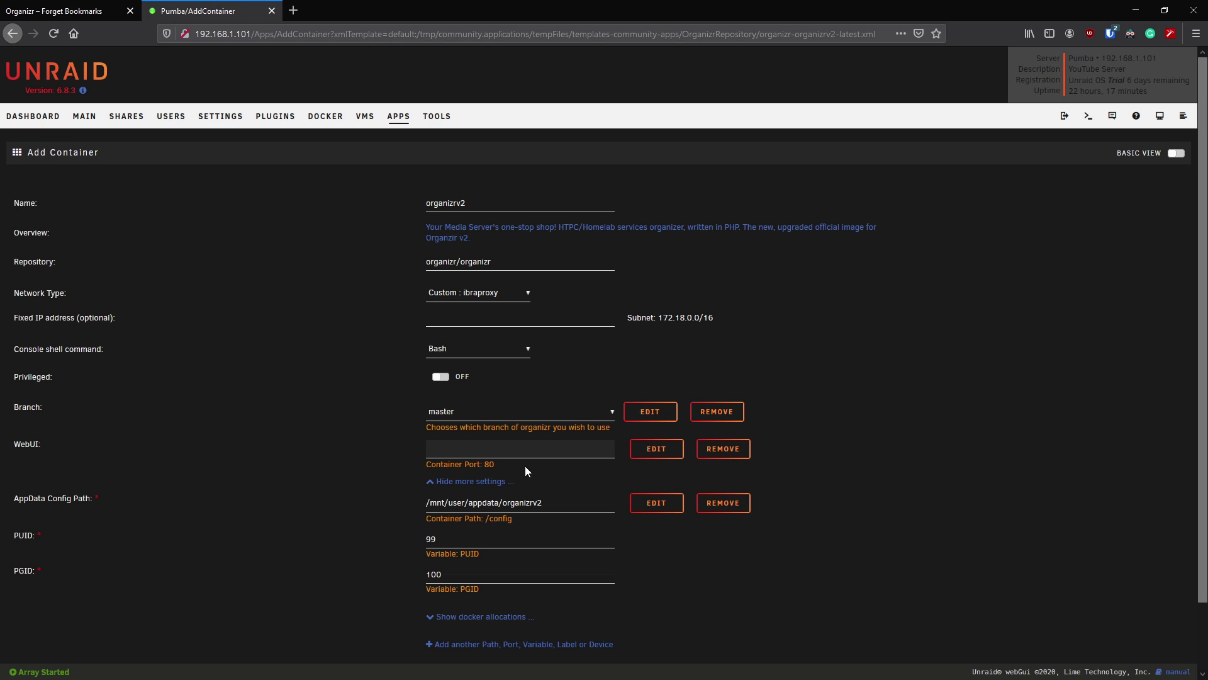
click(477, 443)
scroll(410, 468, down, 2)
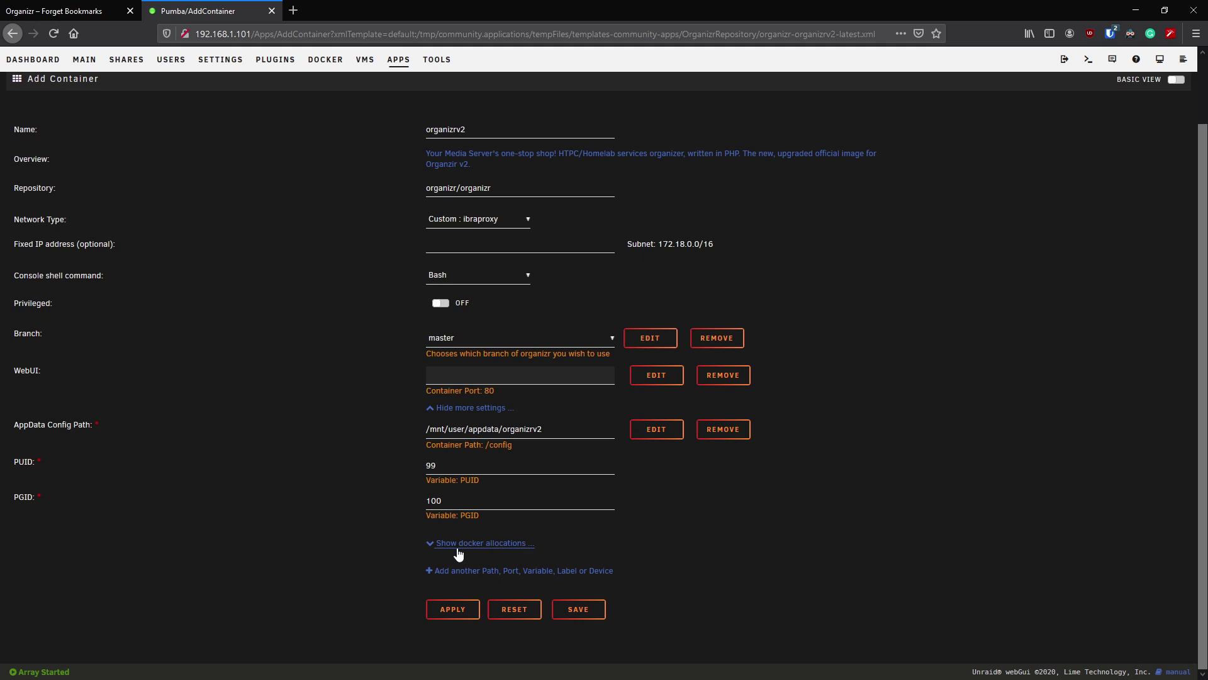
click(457, 547)
scroll(388, 523, down, 1)
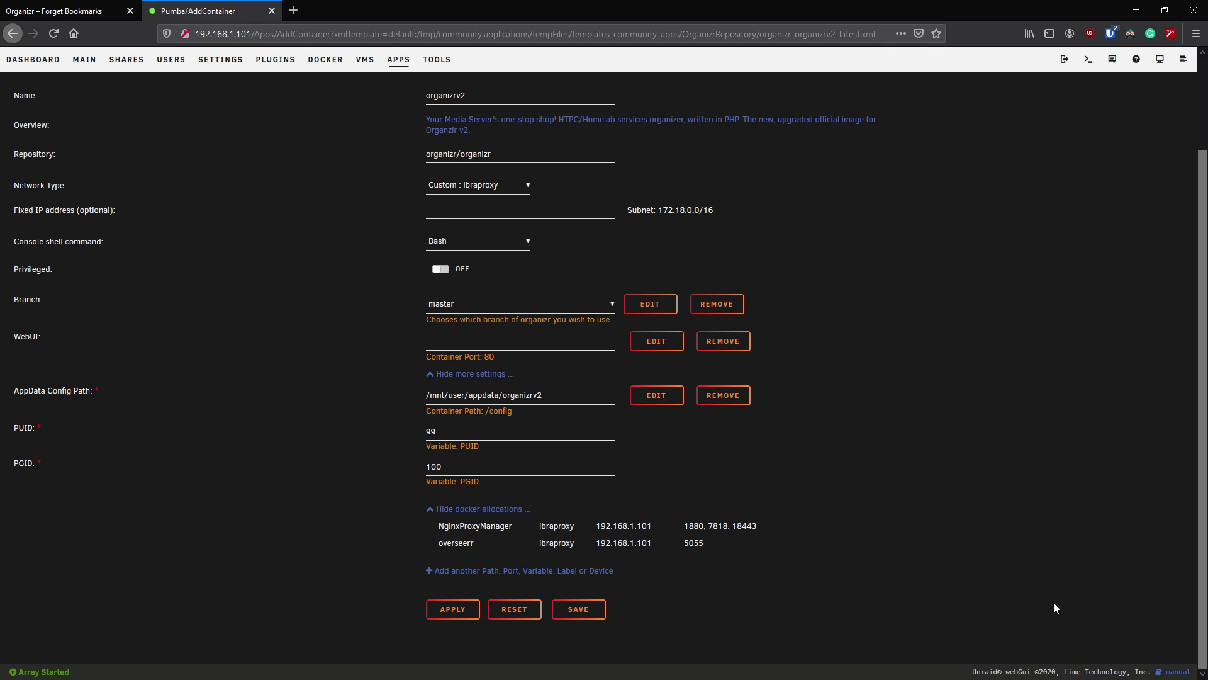
click(488, 510)
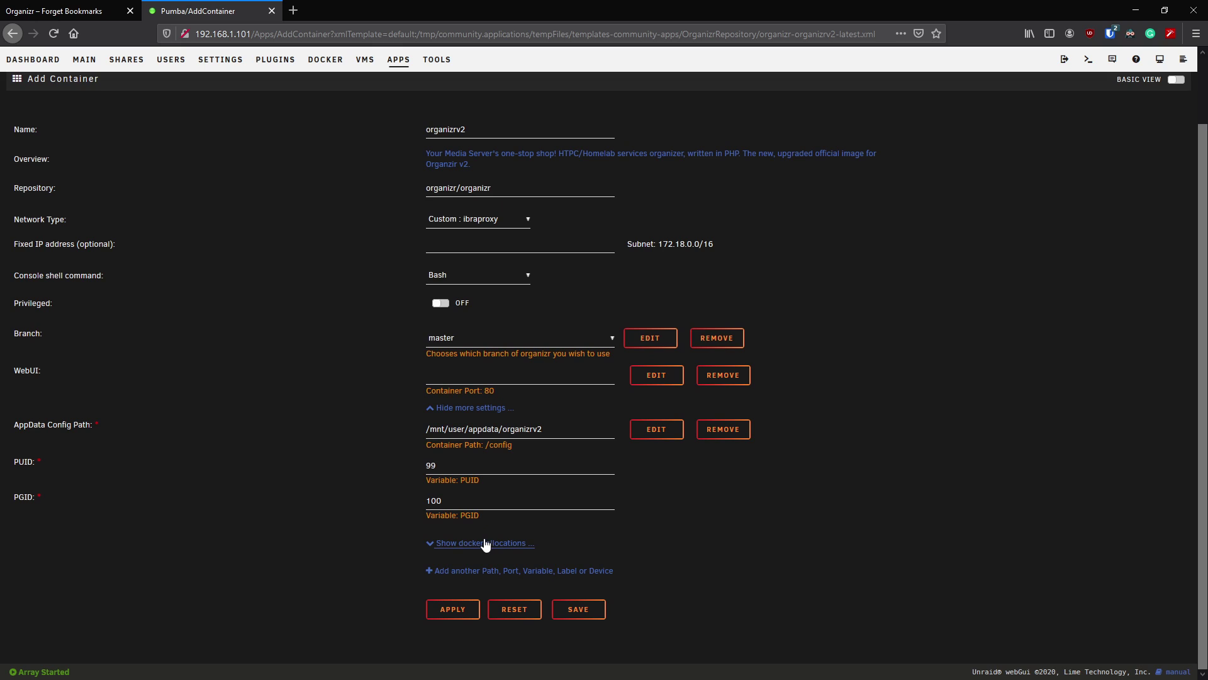
click(486, 542)
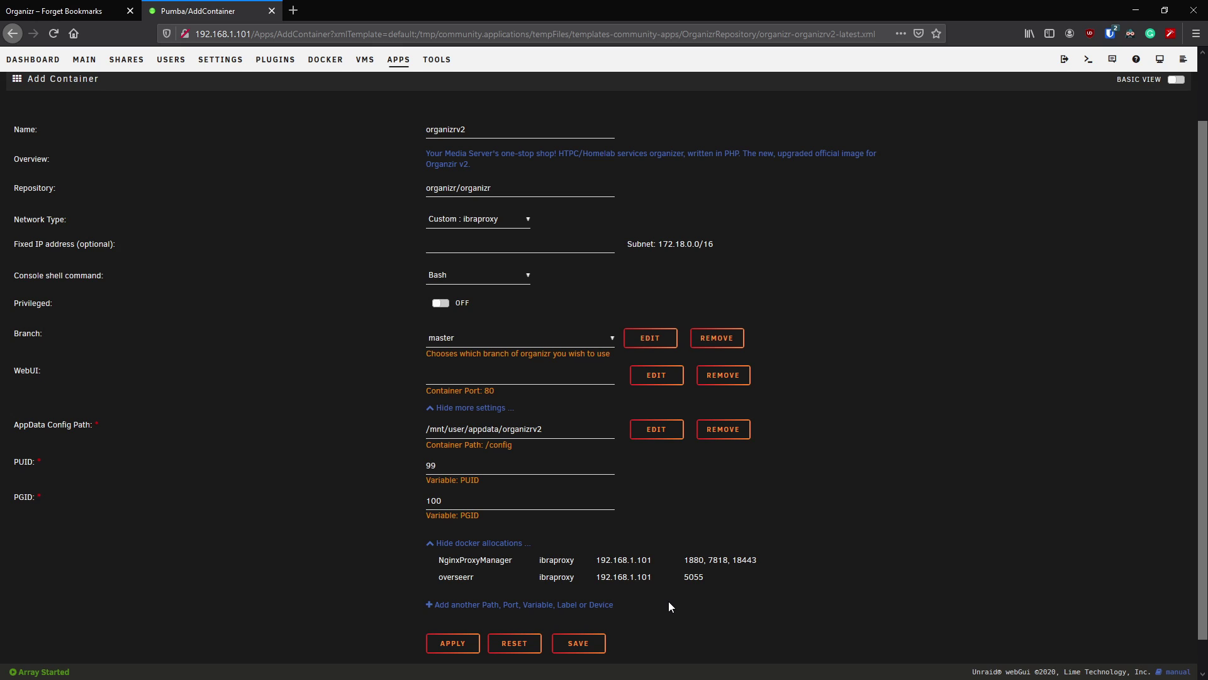
- Set the WebUI port to 280 and apply to create the container
key(ctrl+f)
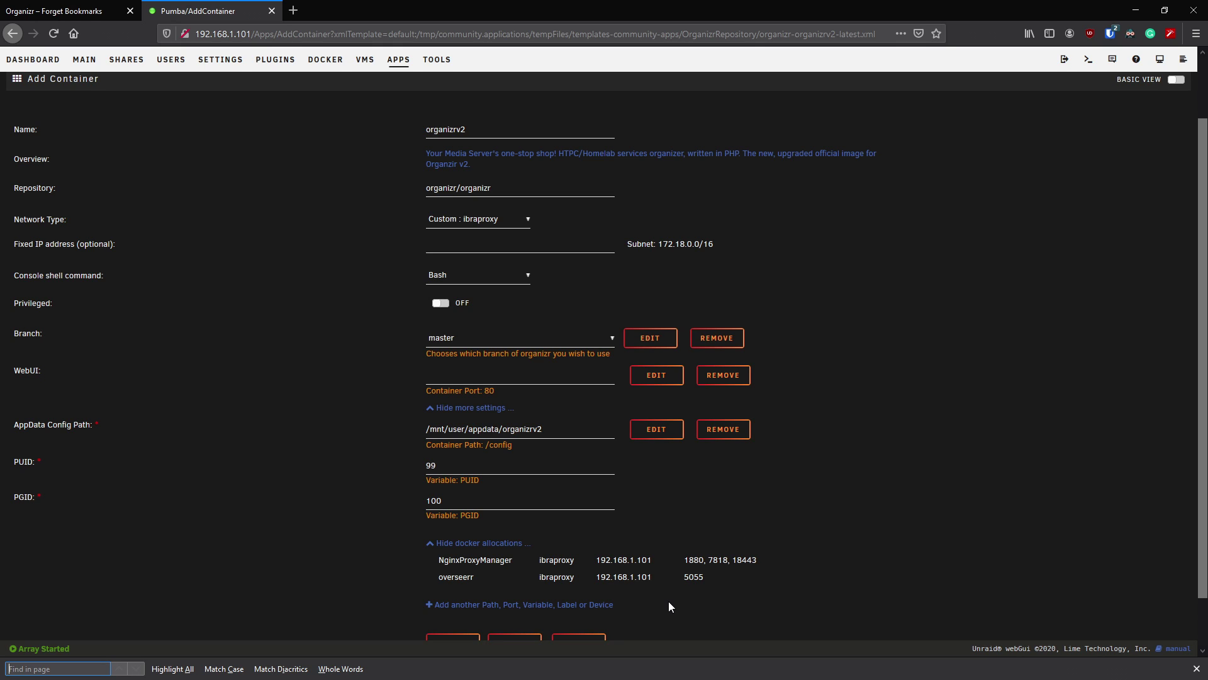
text(280)
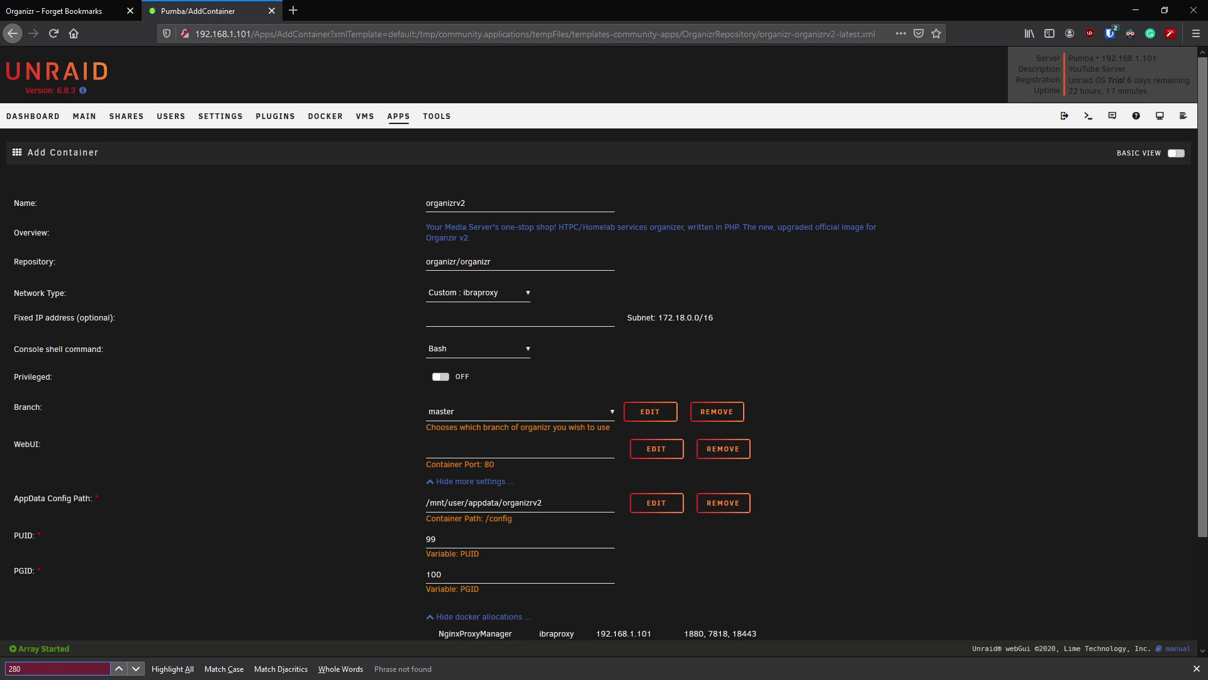
click(456, 445)
text(280)
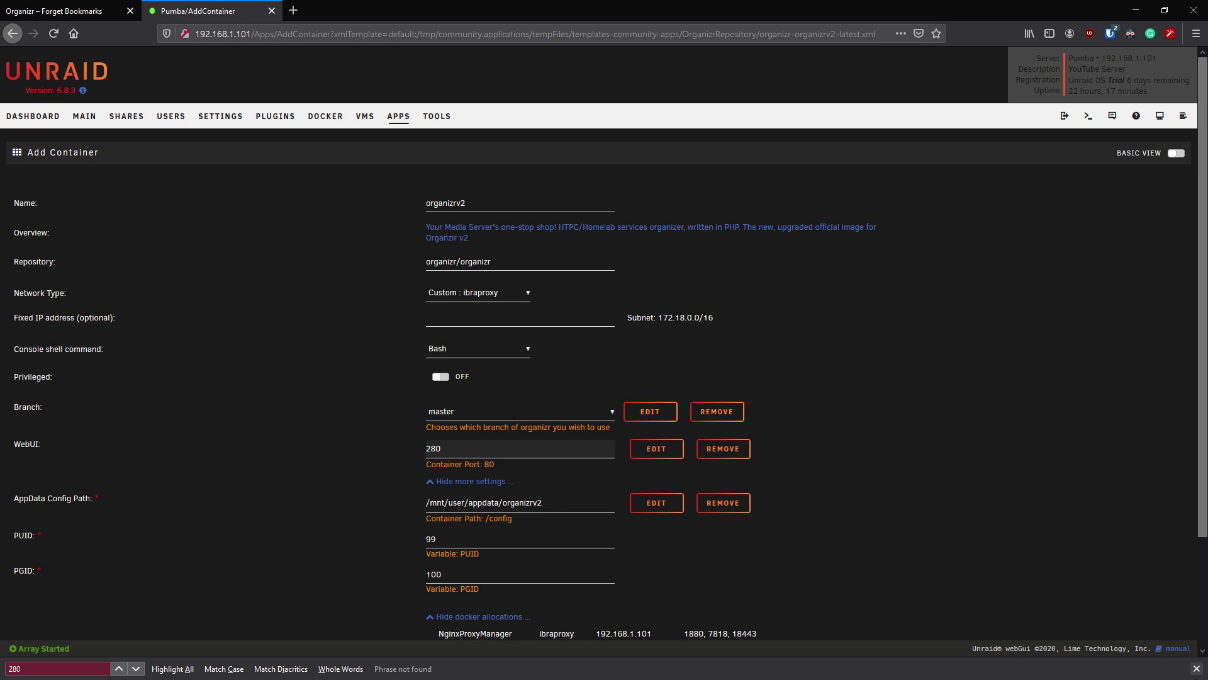
click(1196, 668)
click(954, 490)
scroll(940, 500, down, 2)
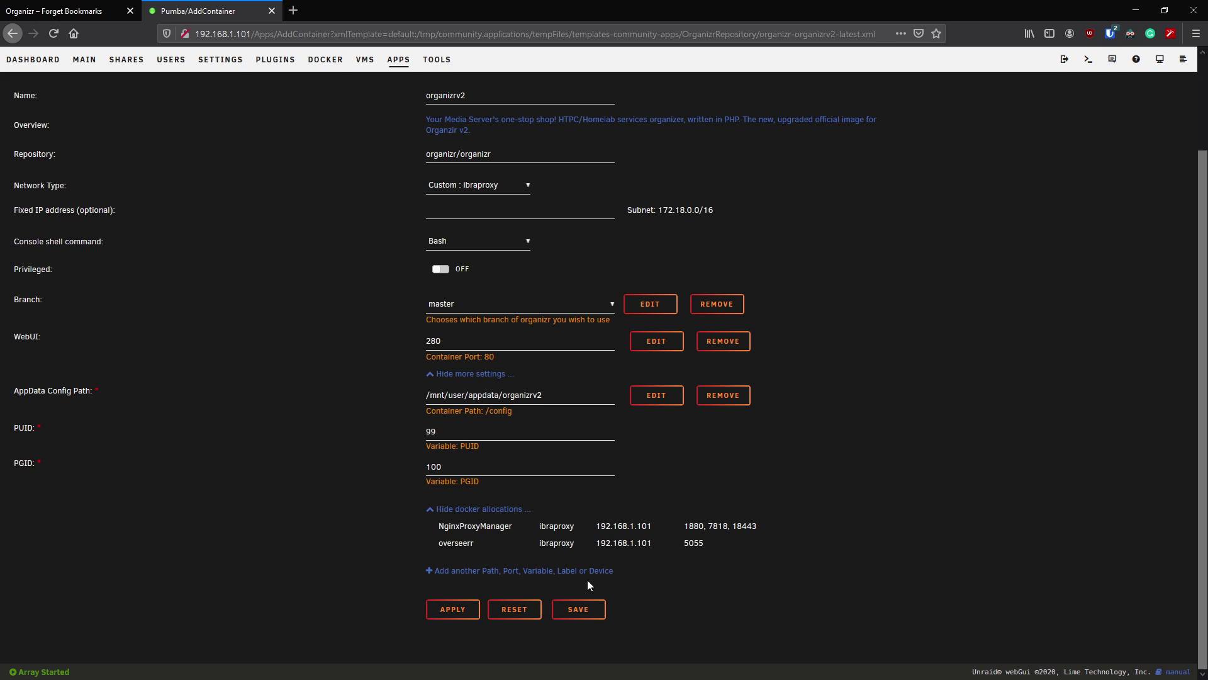
click(458, 609)
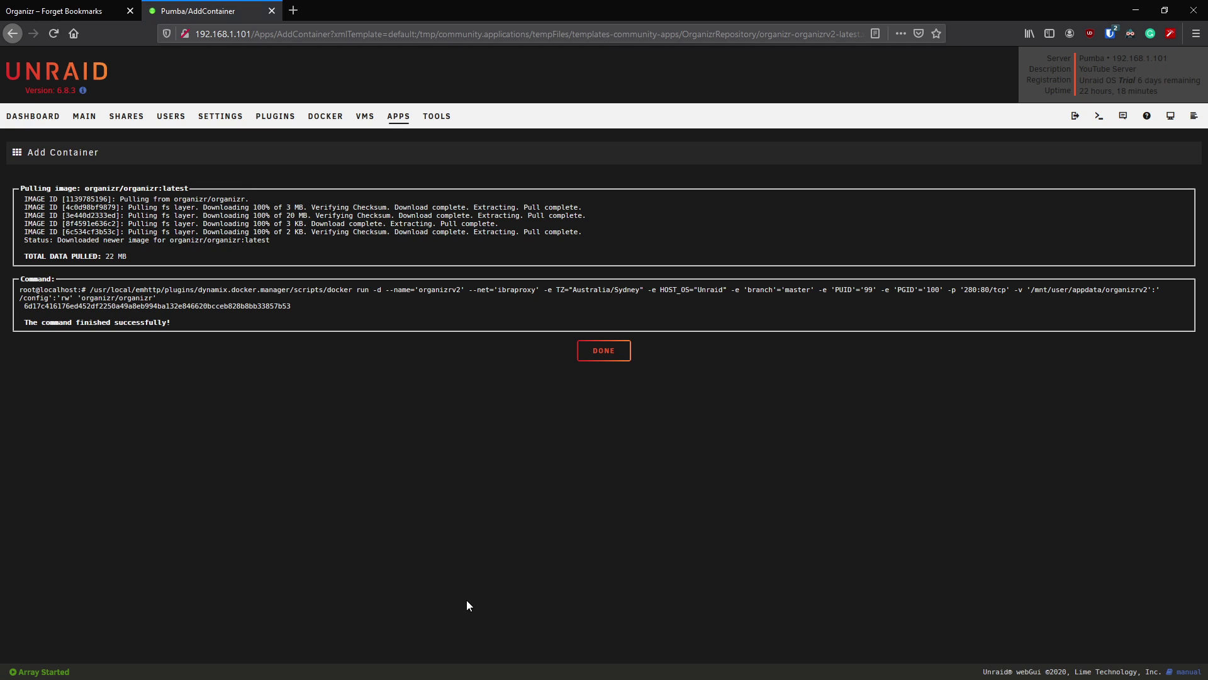
- Dismiss the install output and launch organizrv2's WebUI from the Docker container list
click(604, 351)
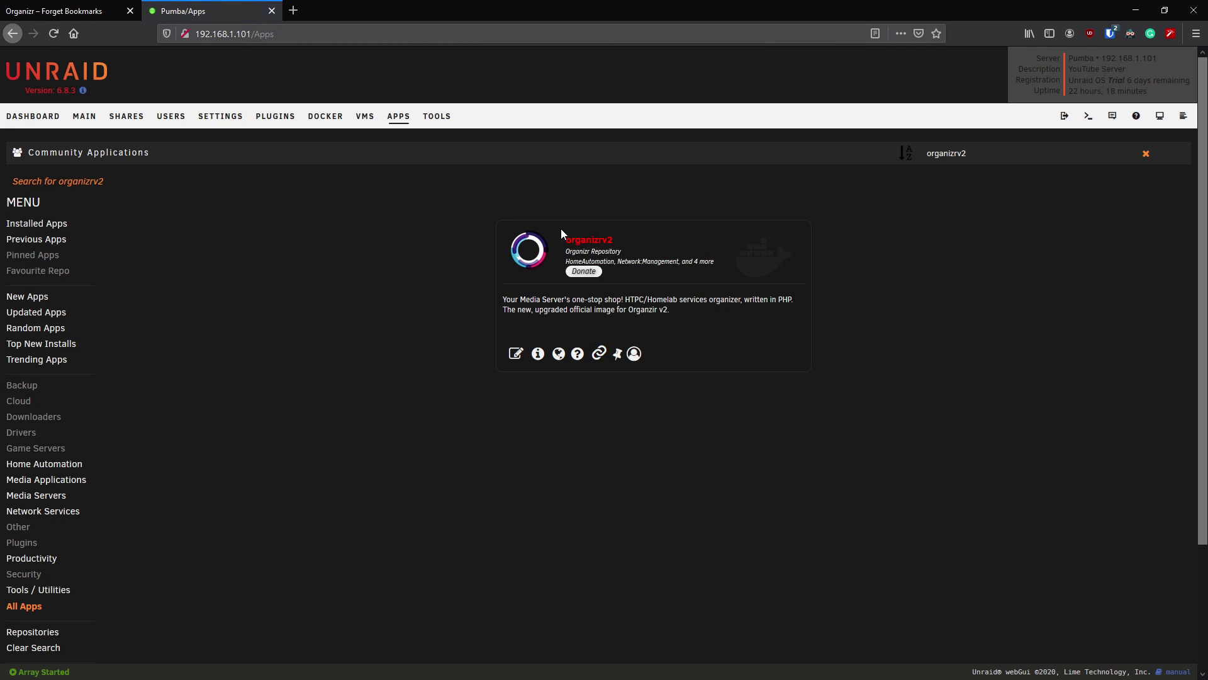
click(333, 127)
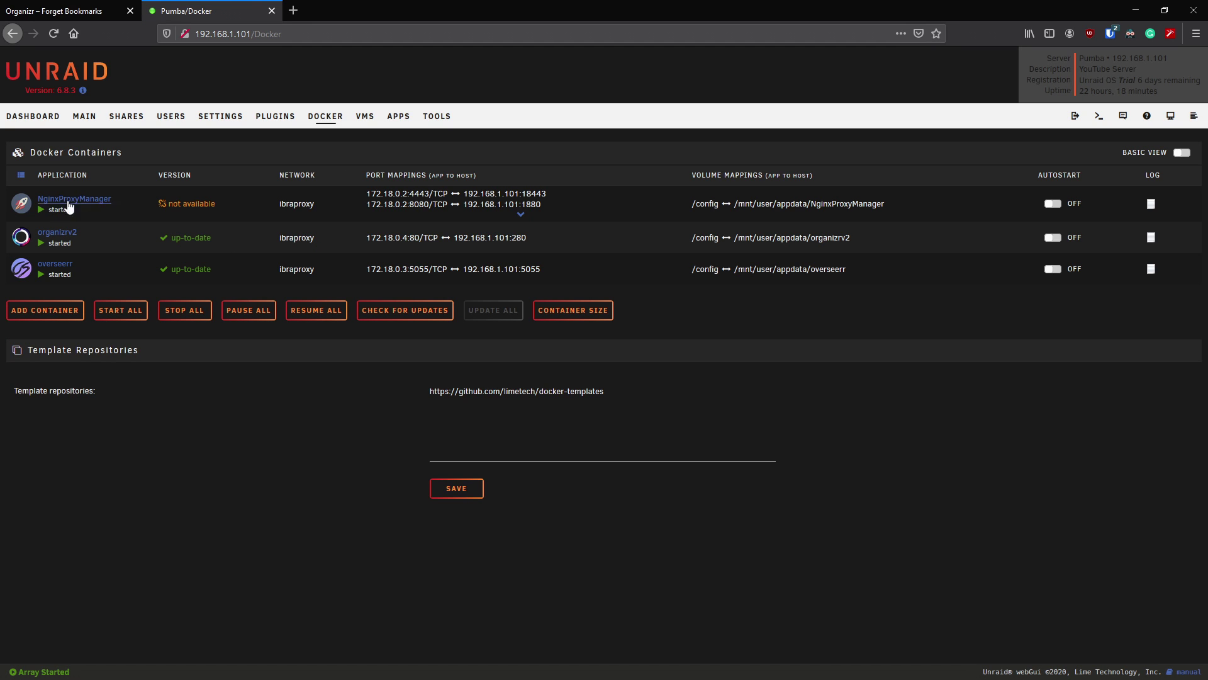
click(22, 239)
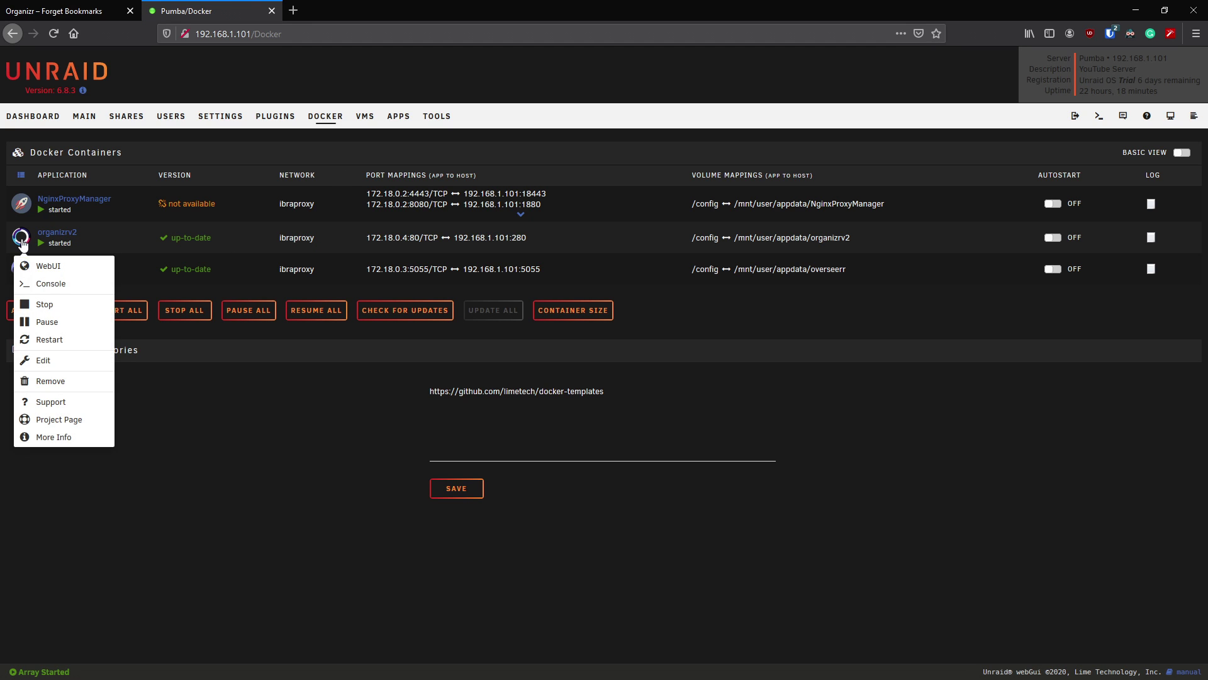
click(50, 269)
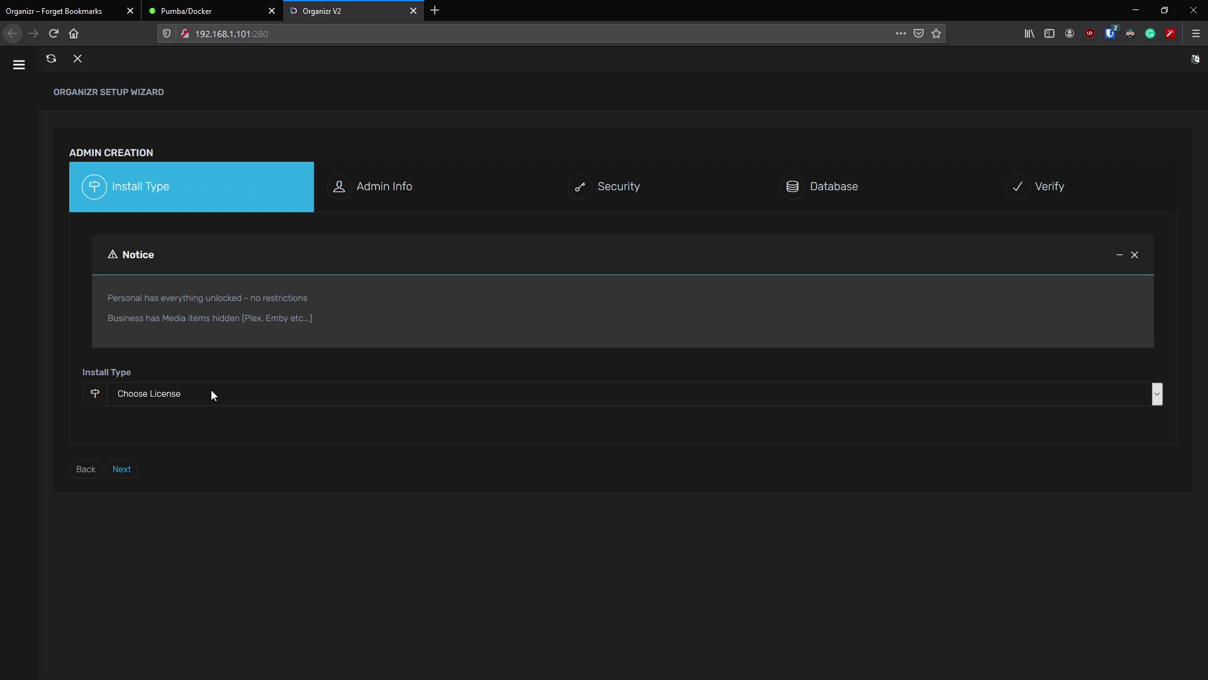
- Choose Personal as the install type and continue to the Admin Info step
drag(149, 298, 279, 290)
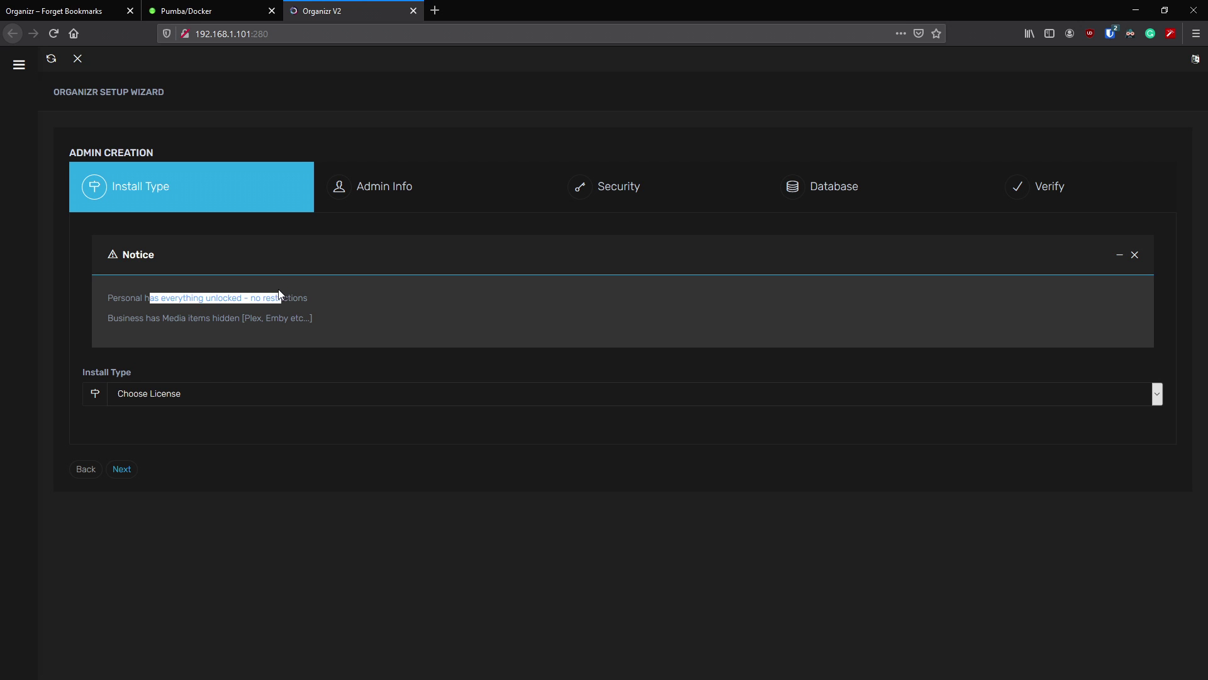
click(178, 393)
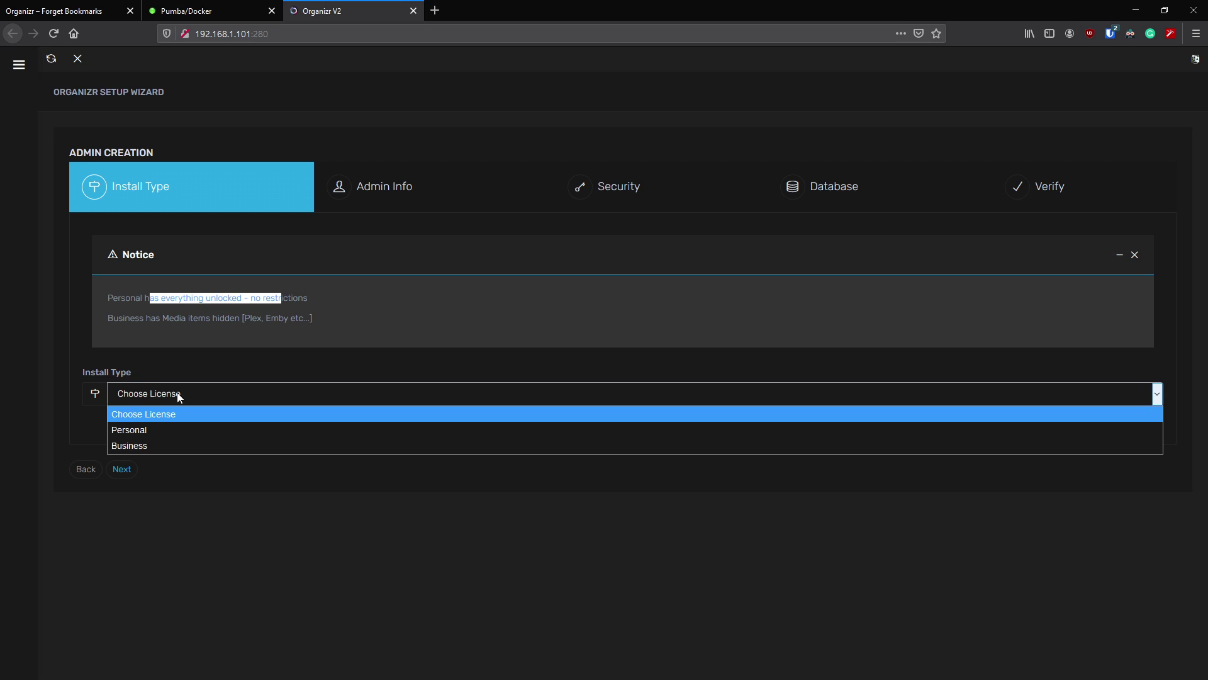
click(157, 426)
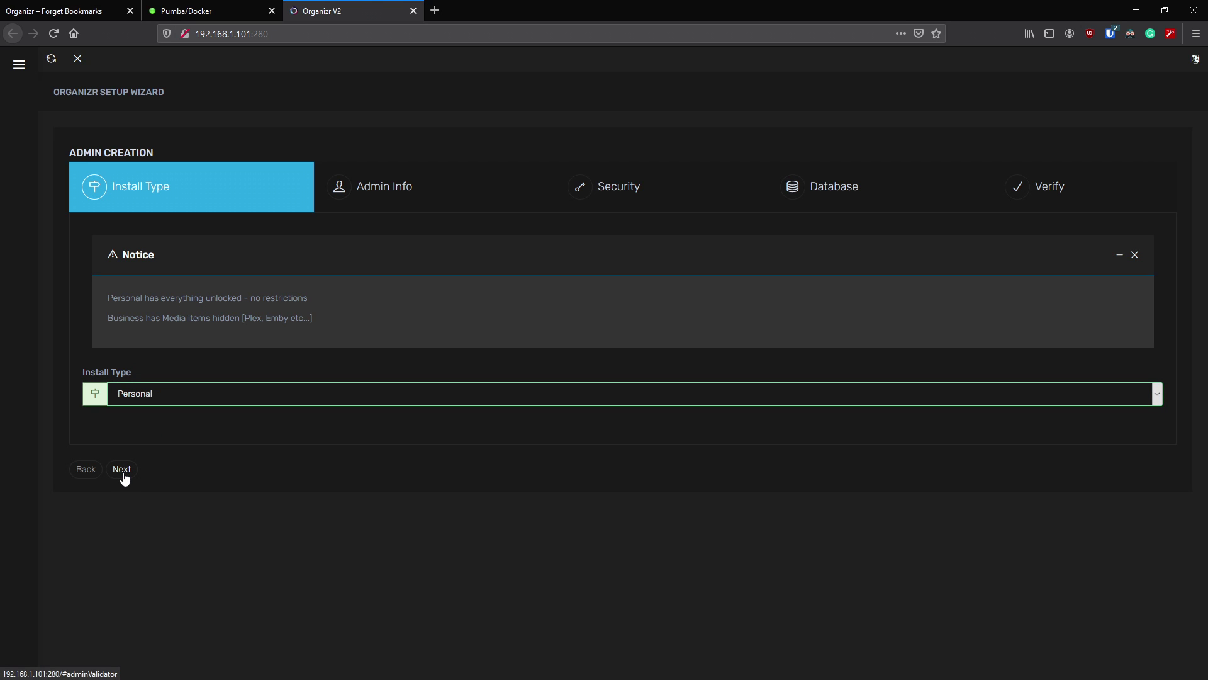
click(122, 469)
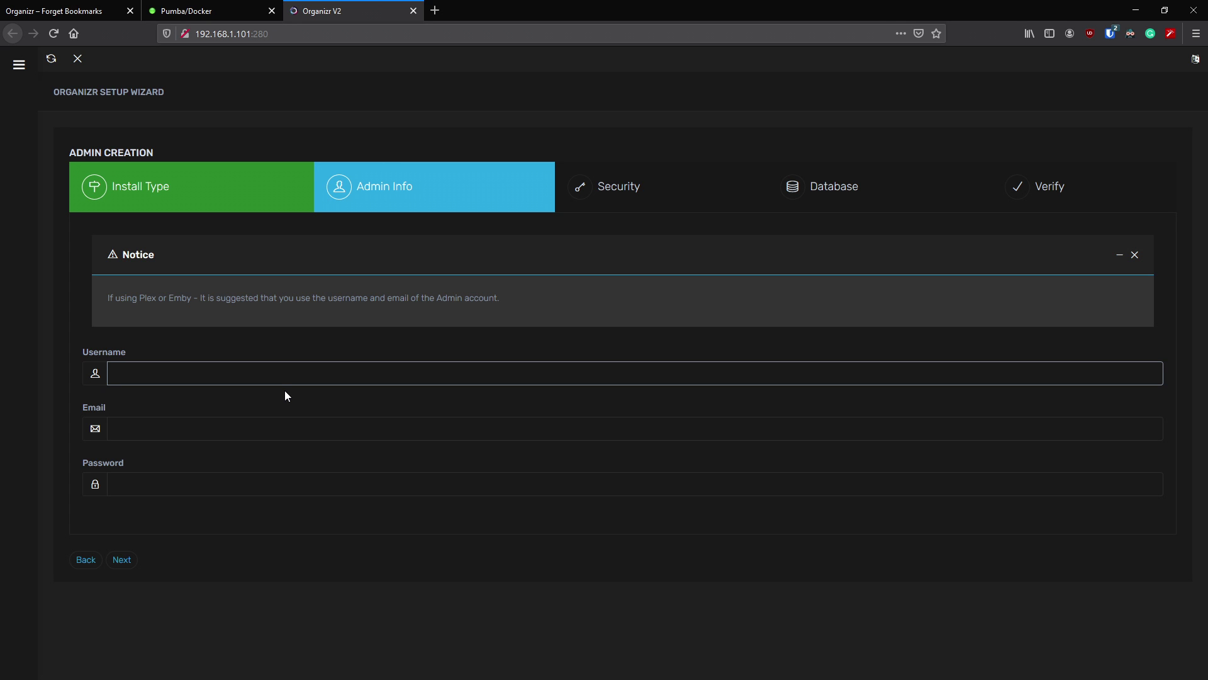
- Enter the admin username, e-mail address and password, then proceed to Security
text(ad)
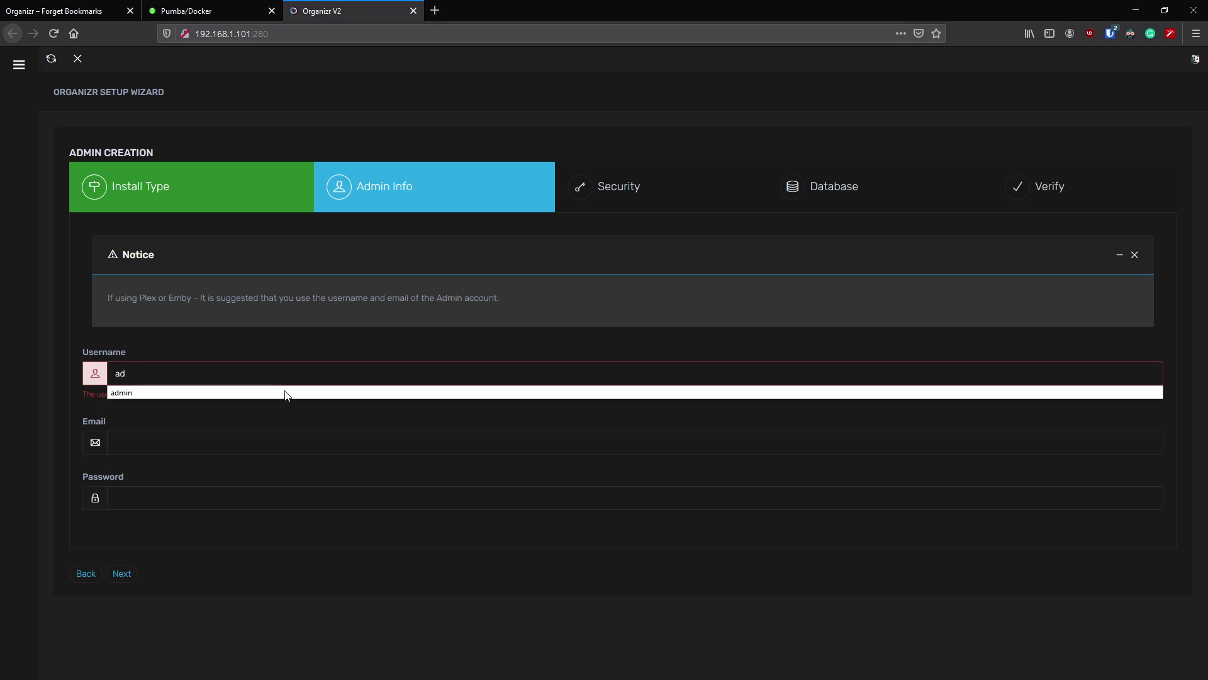
click(283, 391)
click(194, 426)
key(Tab)
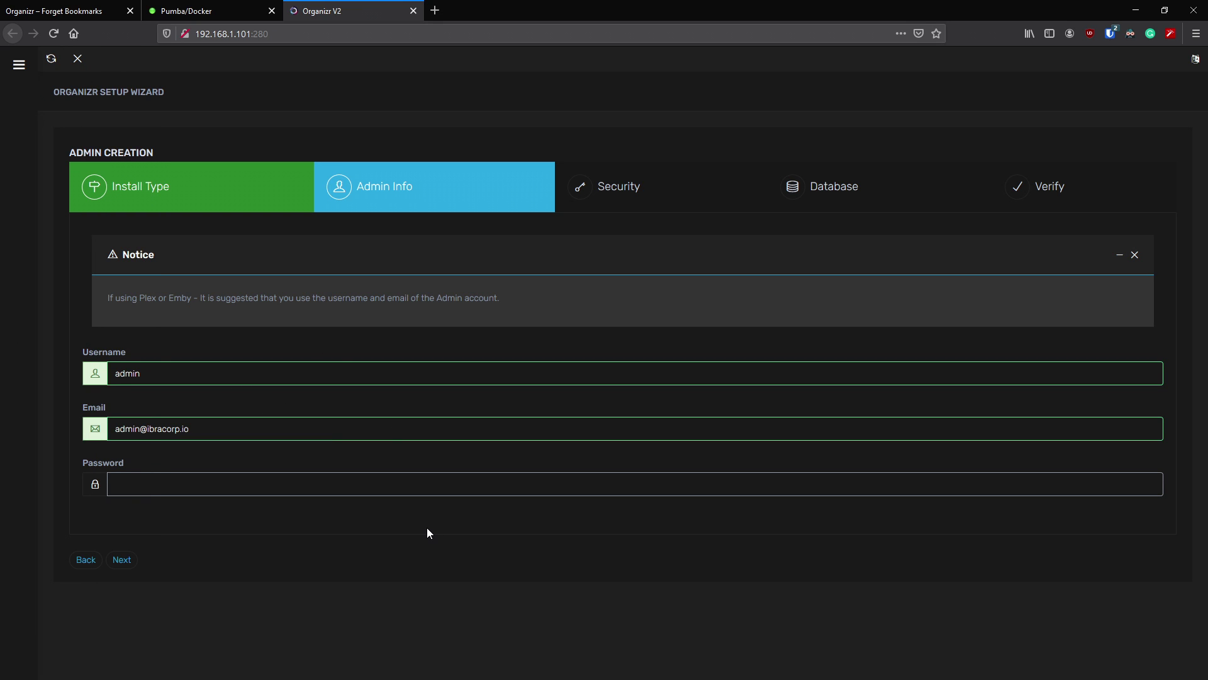
text(•••••••••)
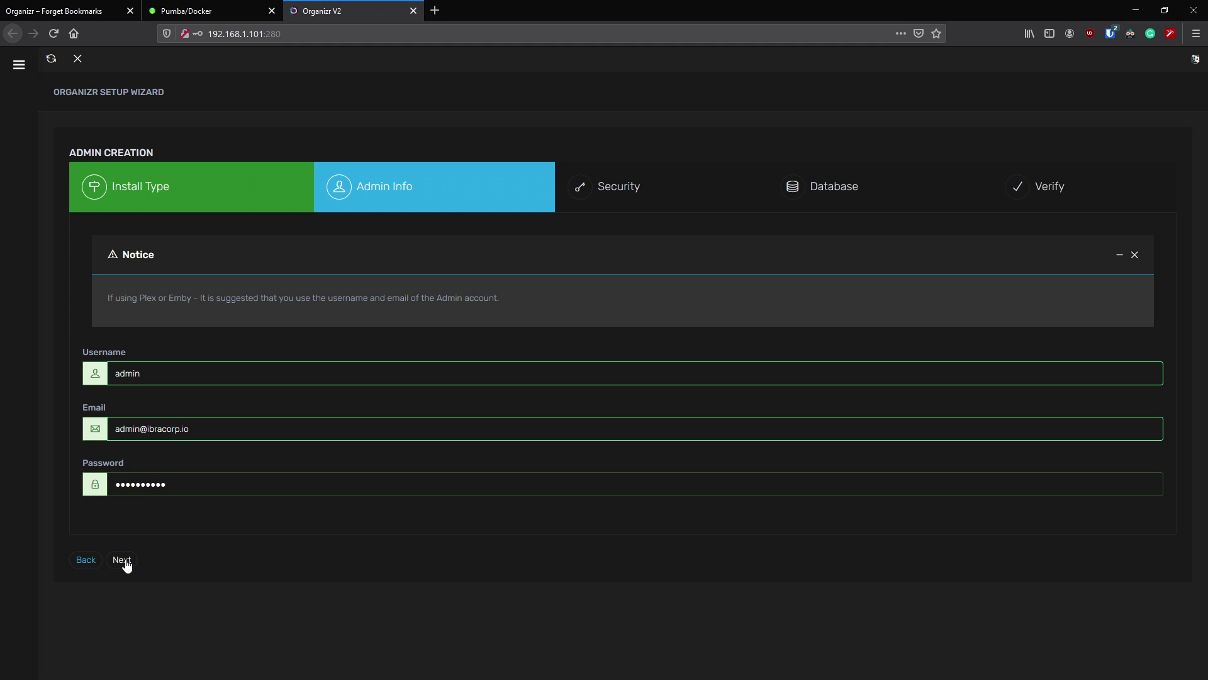
click(121, 560)
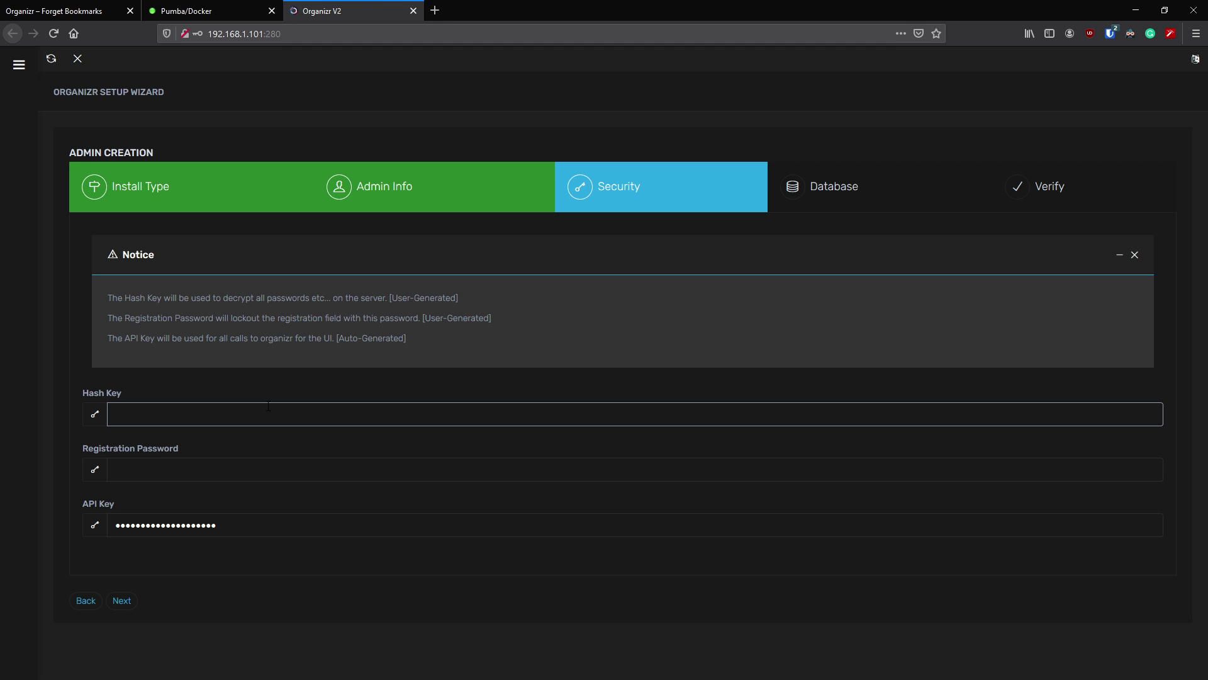
- Enter a hash key and registration password, keep the generated API key, and continue
drag(225, 298, 333, 299)
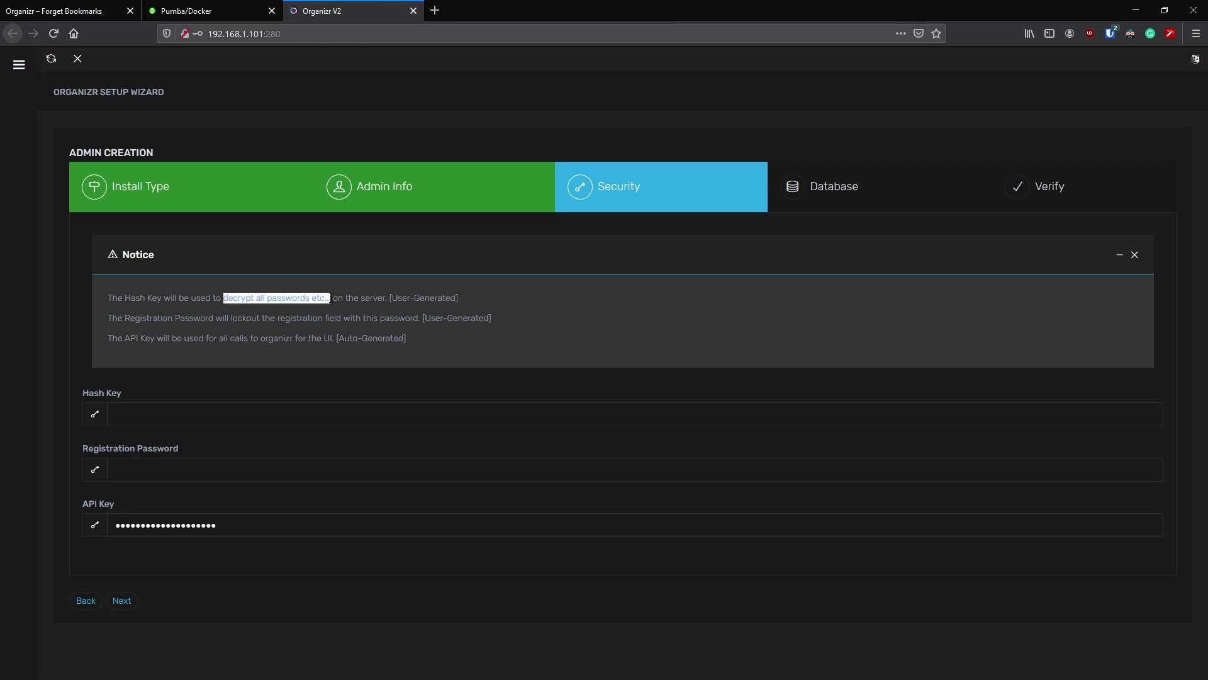
click(273, 301)
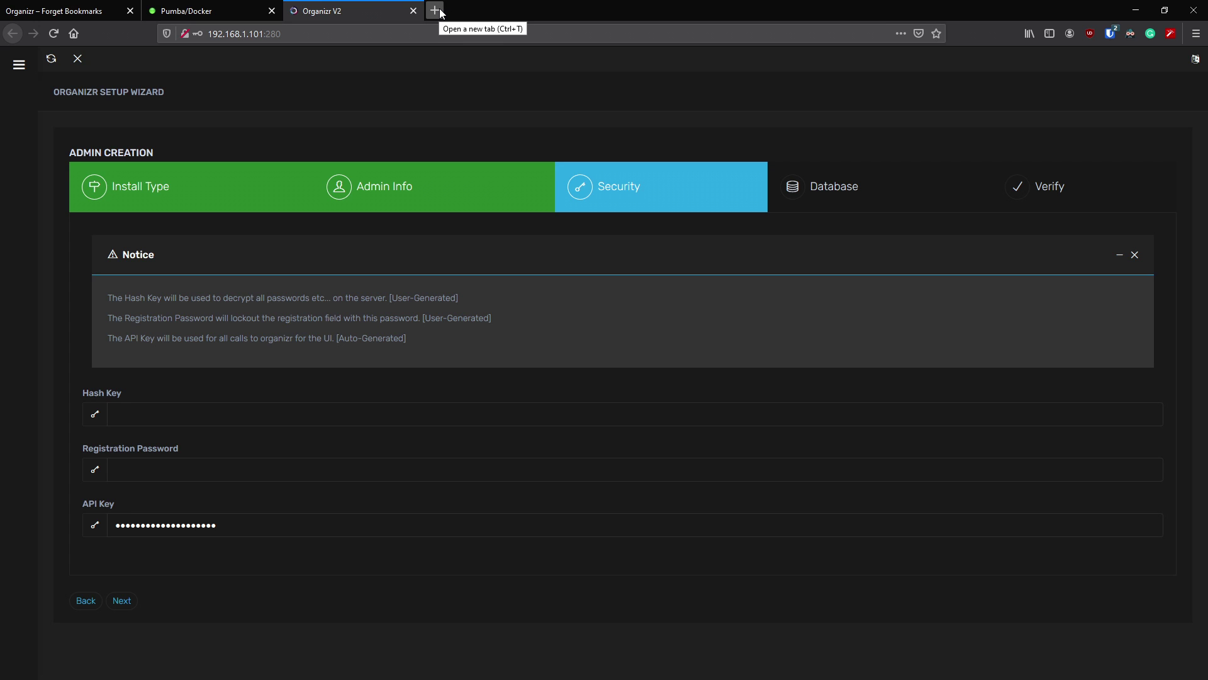
click(228, 414)
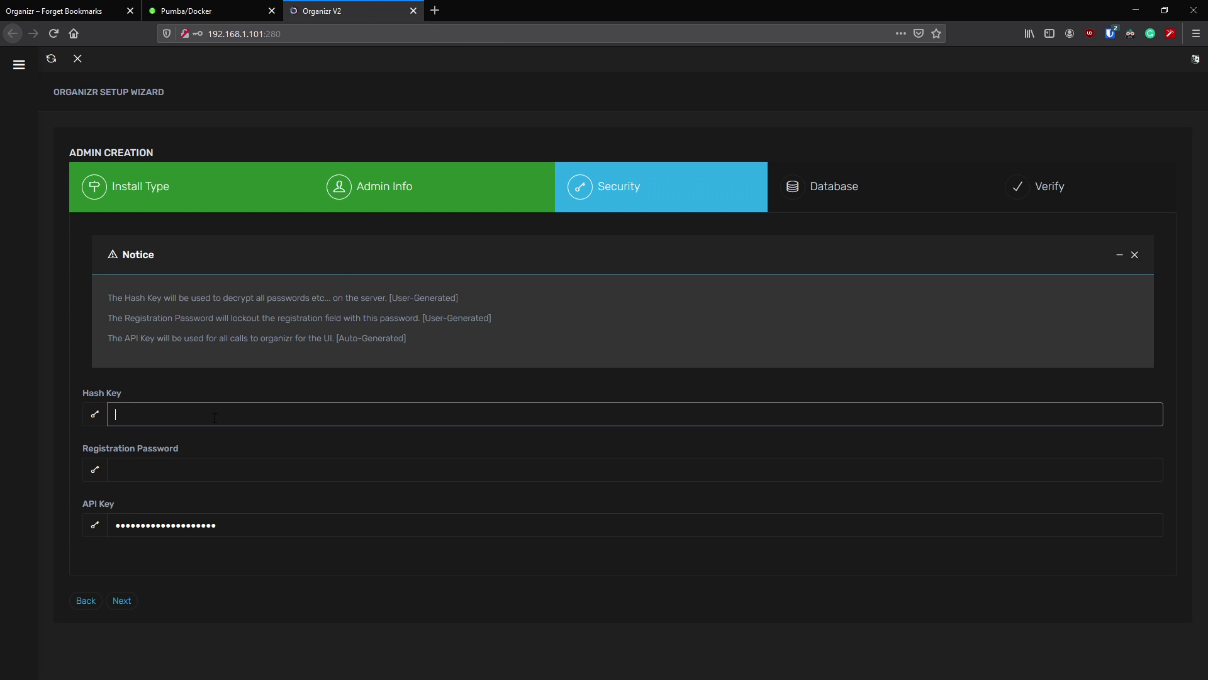
text(•••••••••••••••••••)
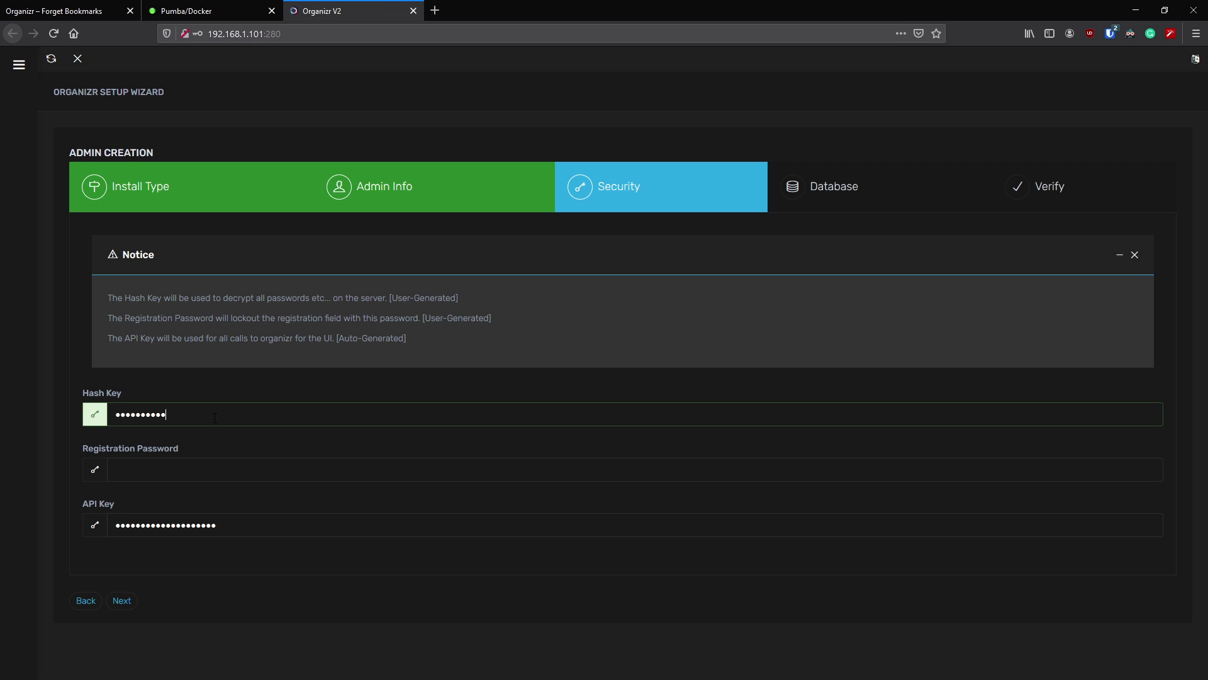
text(••••••)
click(231, 470)
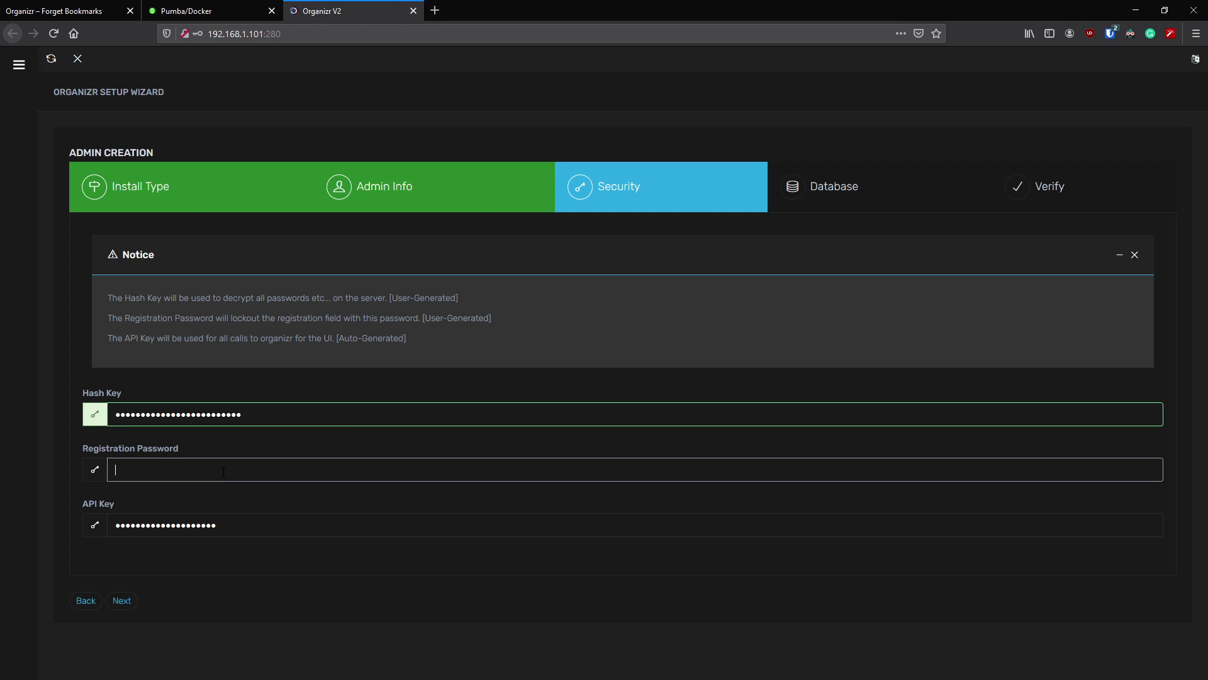
text(p•••••••••)
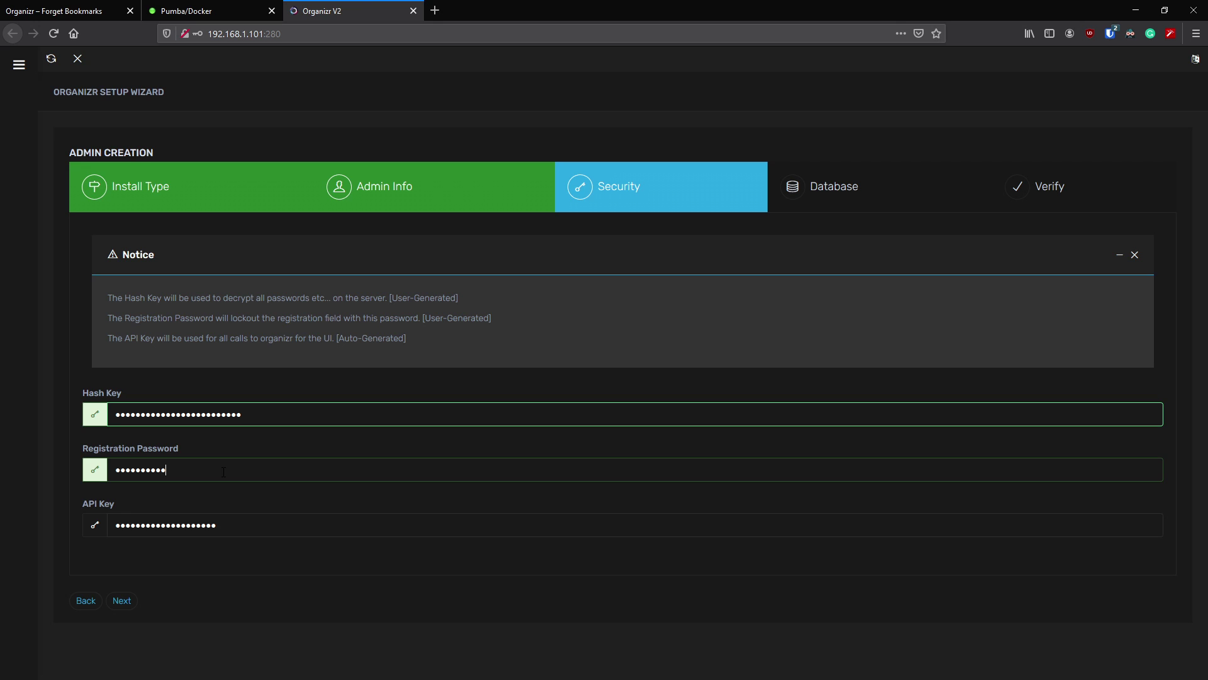
key(Tab)
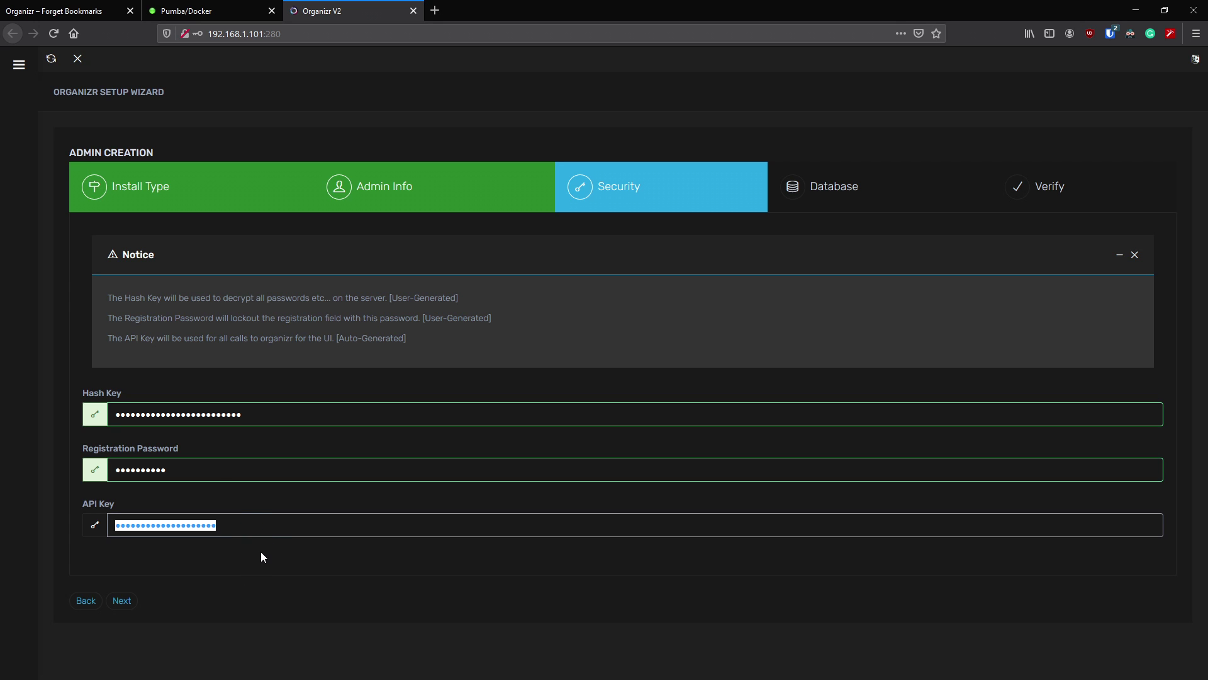
click(262, 554)
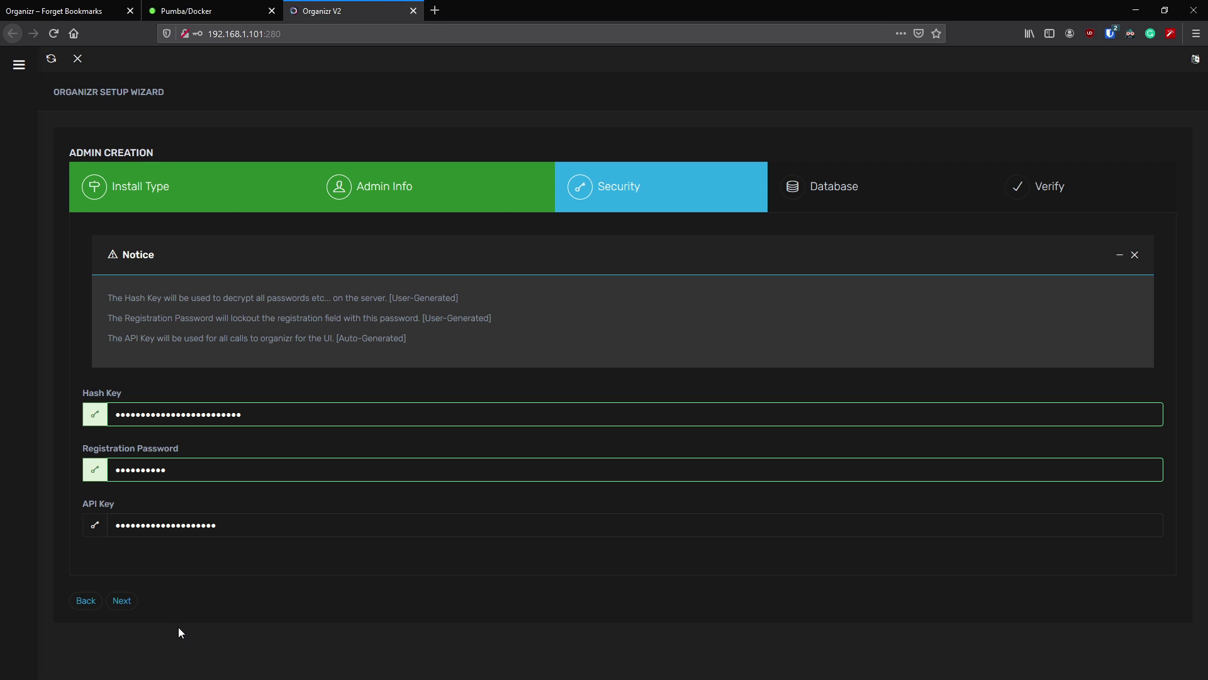
- Paste /config/www/db as database location, name the database orgDB, and test the path
click(122, 600)
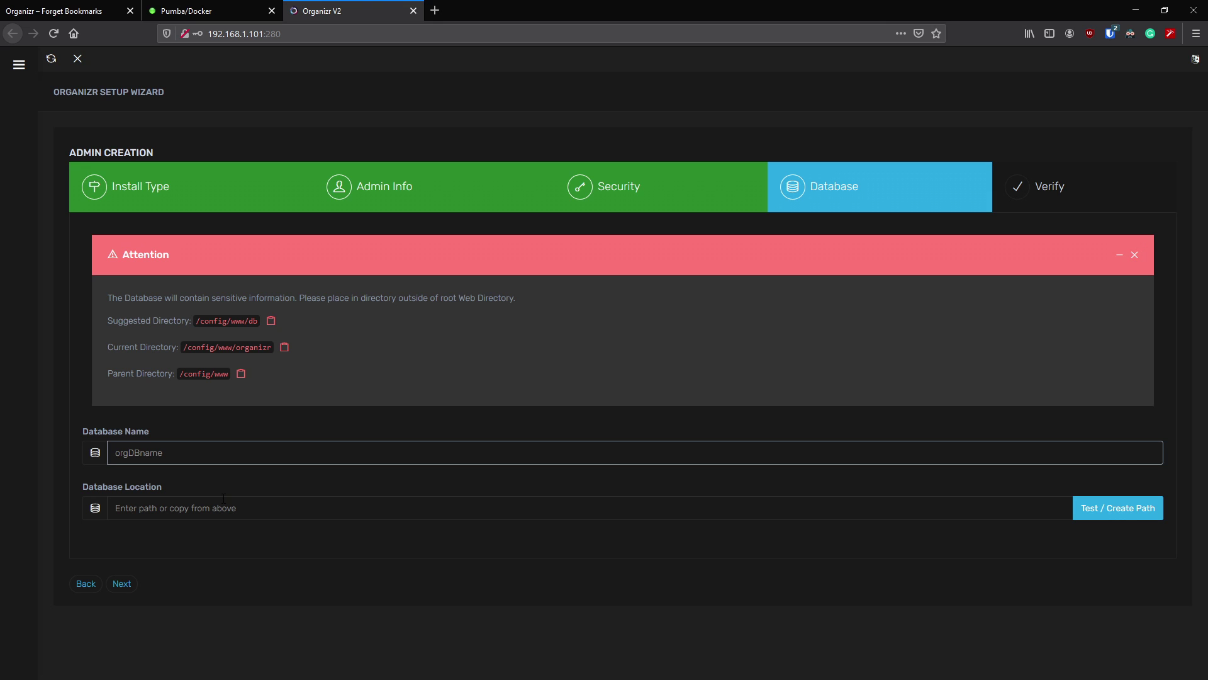
drag(133, 322, 199, 322)
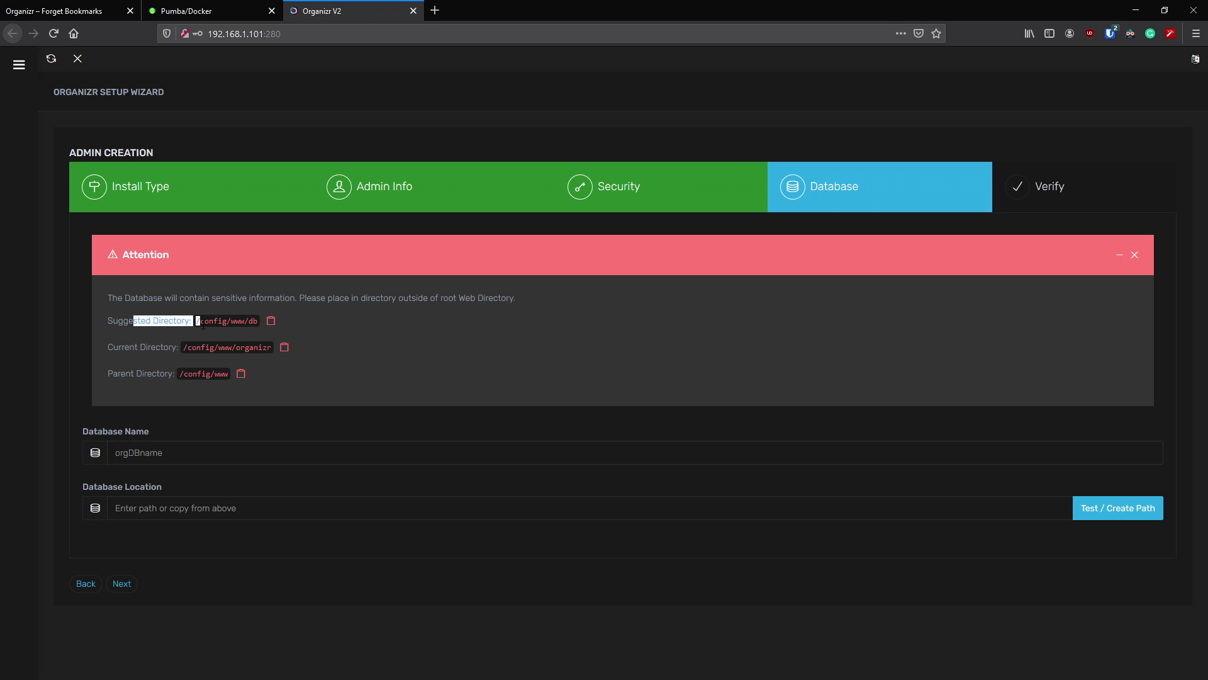
drag(114, 347, 172, 350)
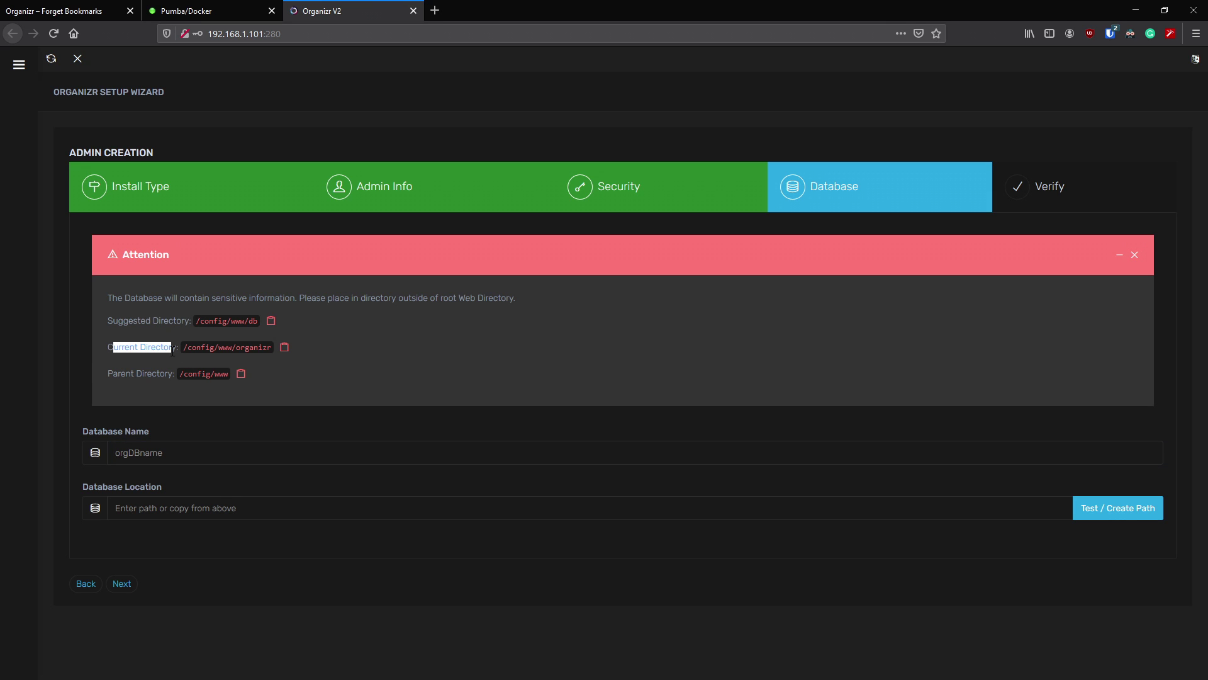
click(271, 322)
click(193, 506)
text(/config/www/db)
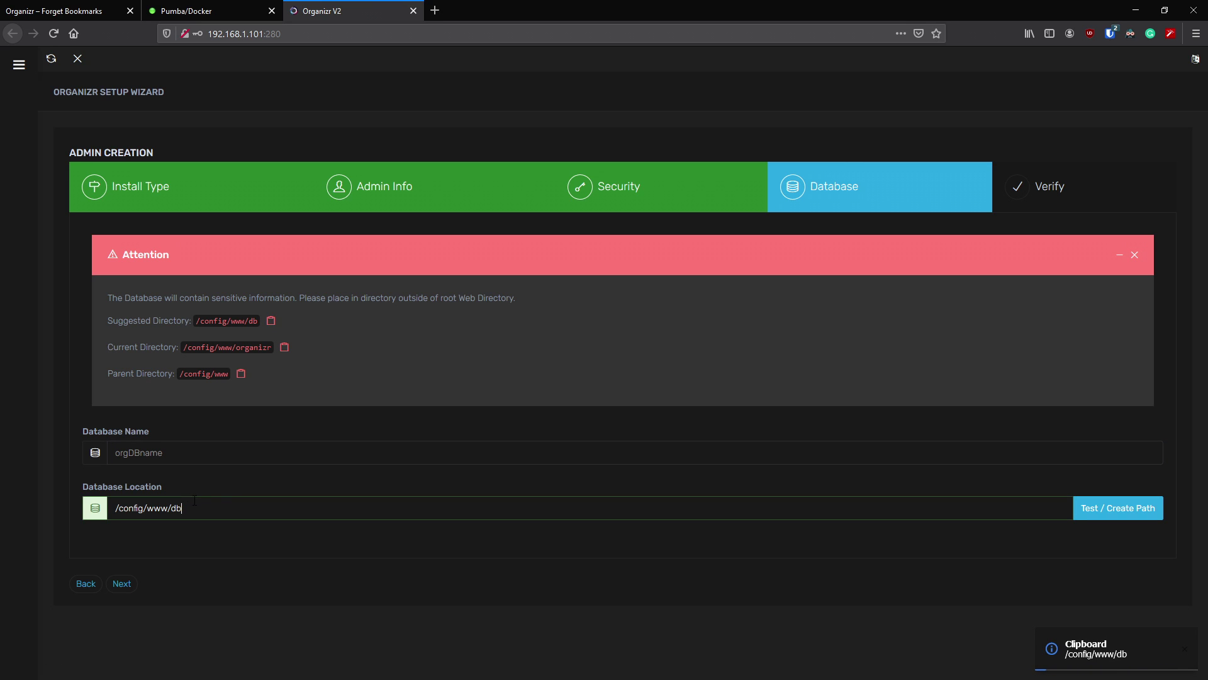
click(196, 446)
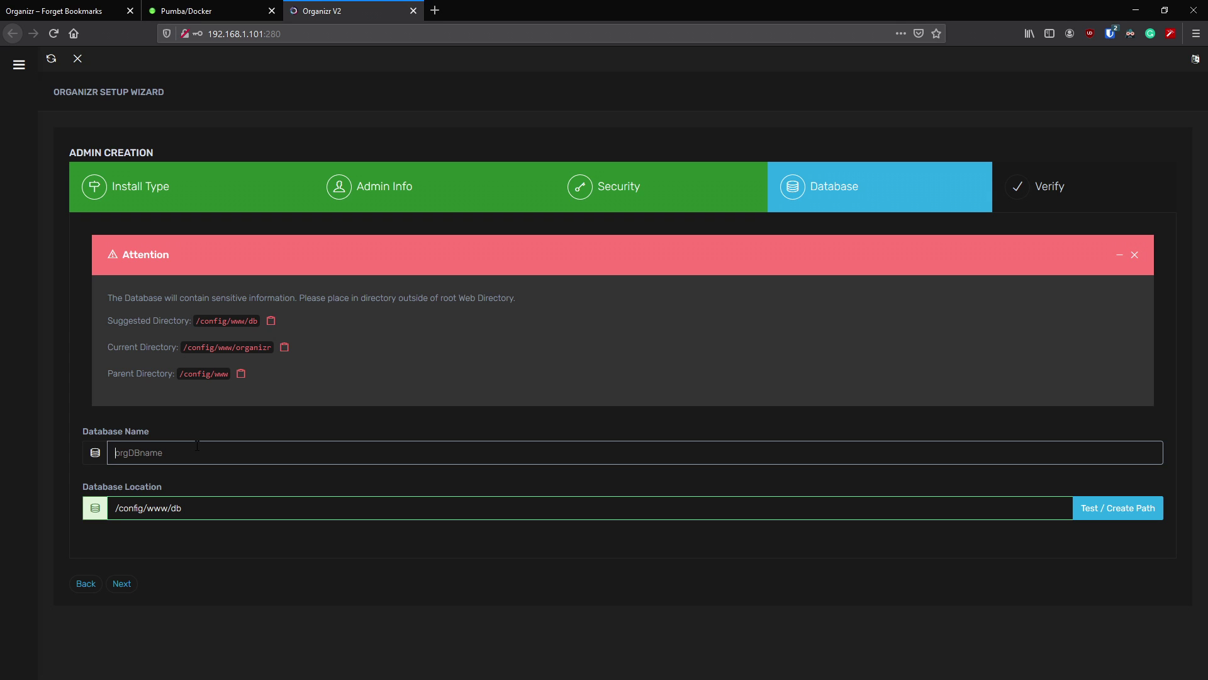
text(orgDB)
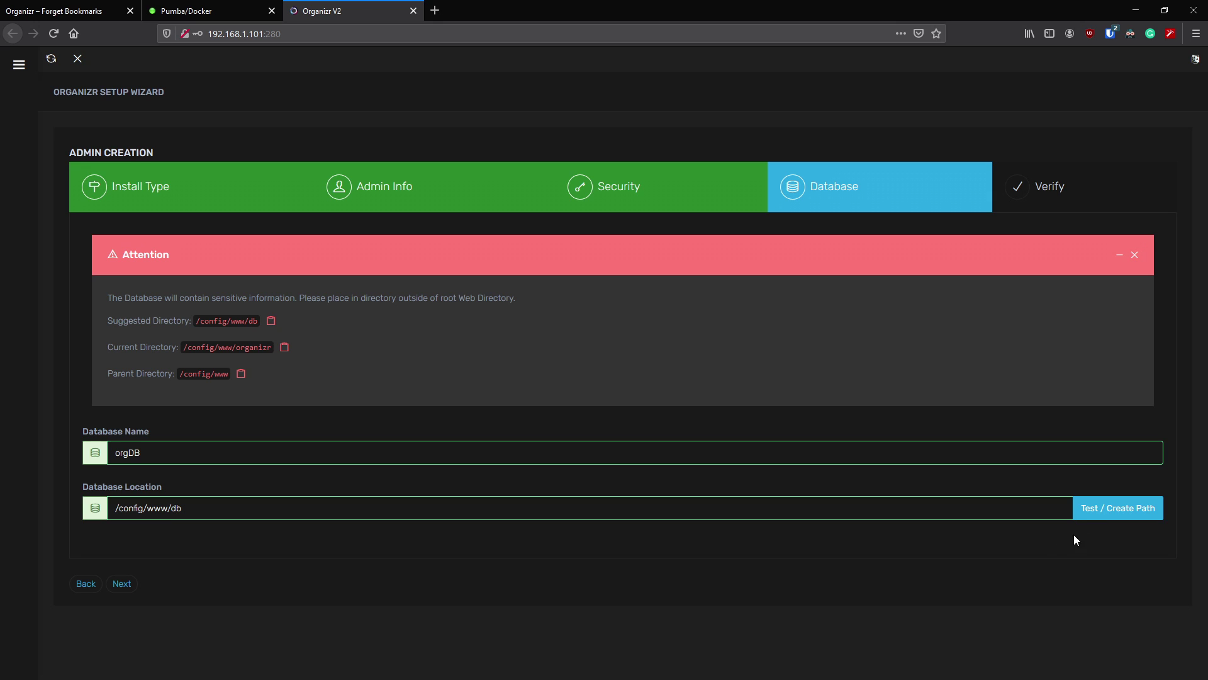
click(1116, 518)
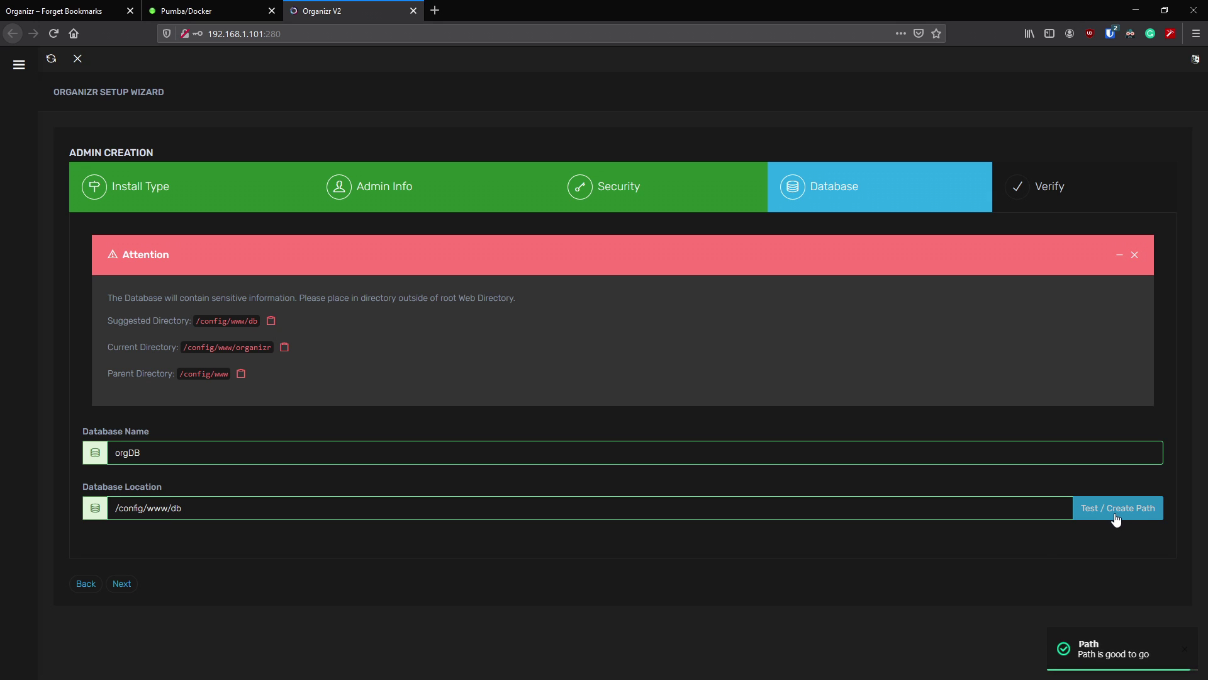
click(121, 583)
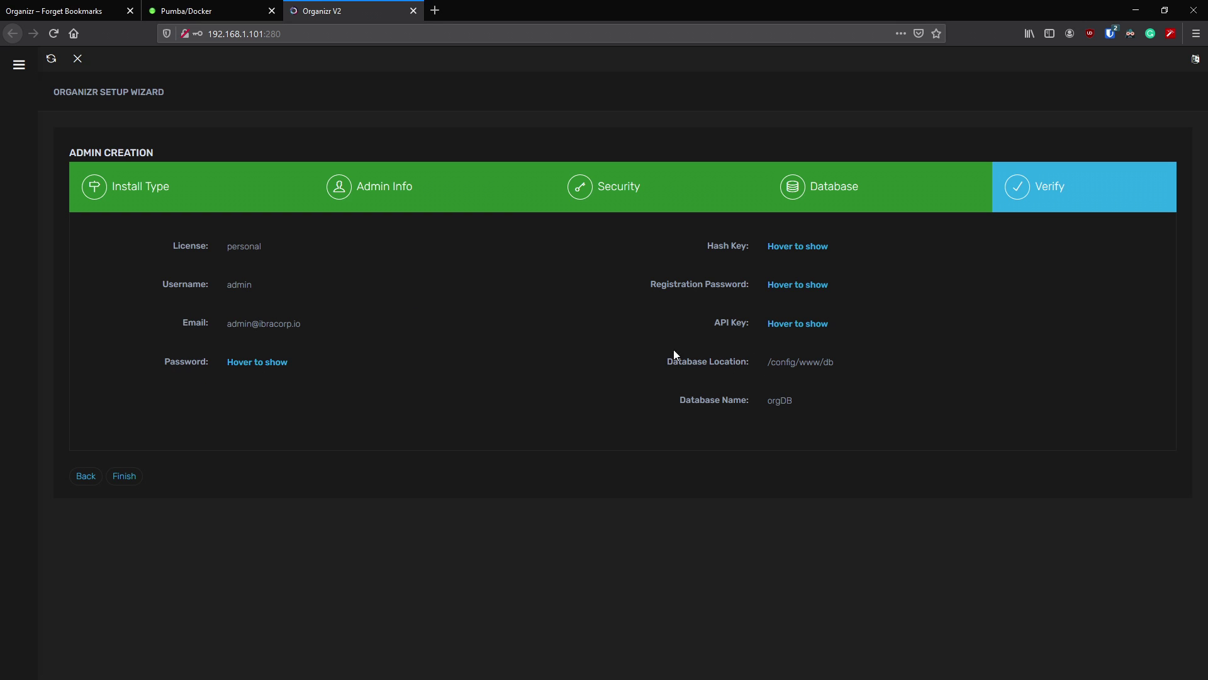
- Finish the setup wizard from the Verify step so Organizr opens on its Settings page
click(129, 478)
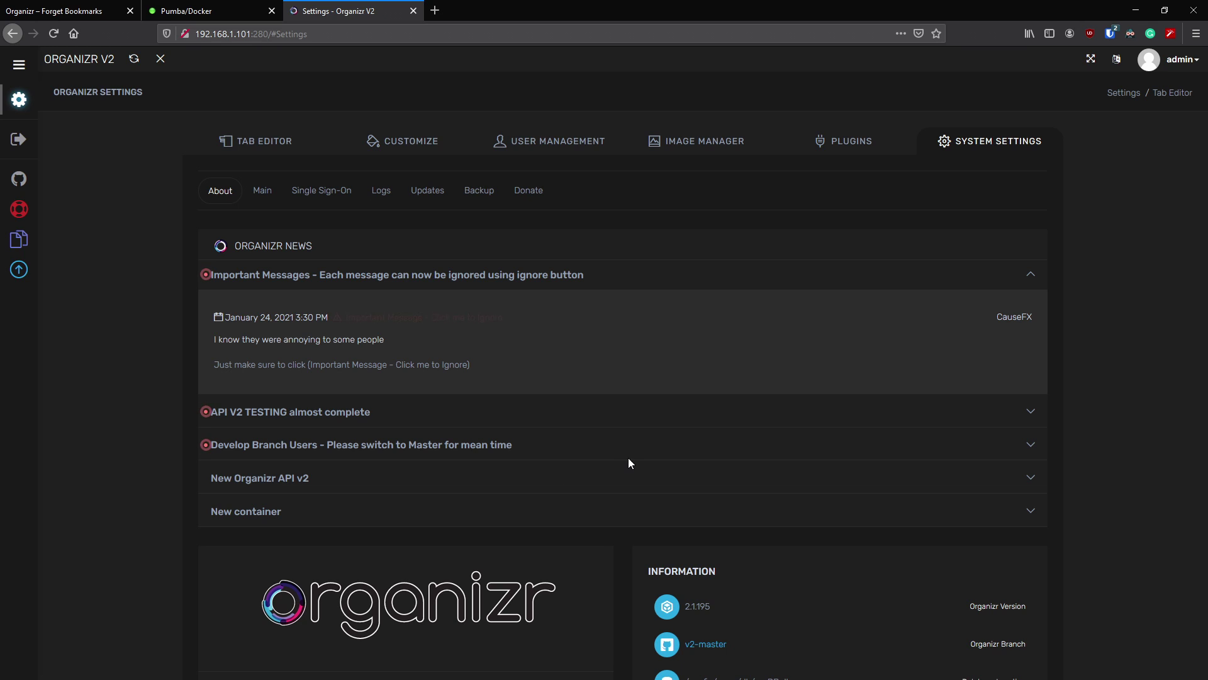
- Go to System Settings > Main > Authentication and expand the Authentication Type choices
mouse_move(3, 217)
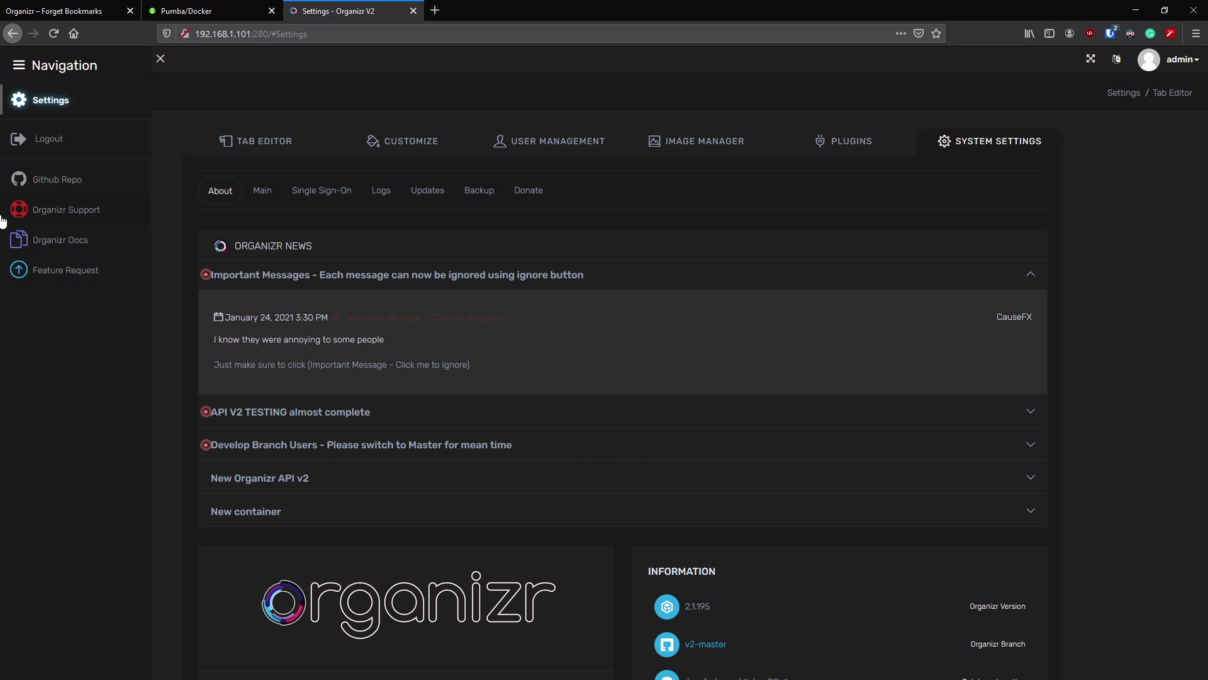
click(261, 196)
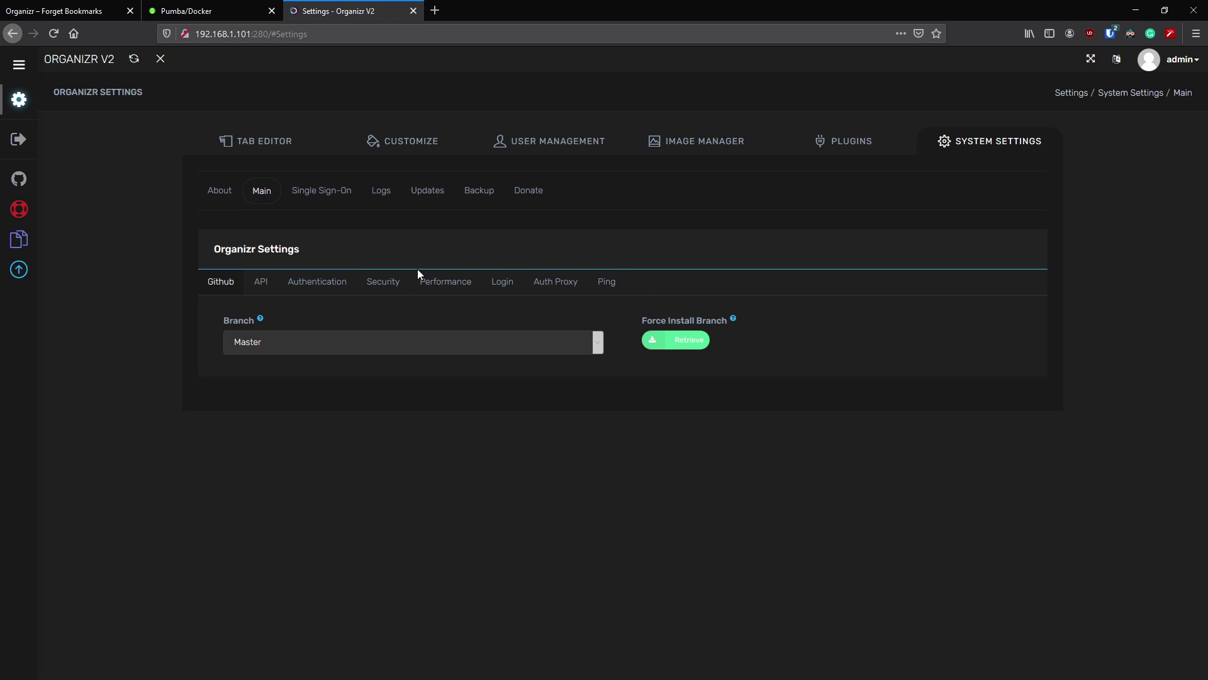
click(262, 292)
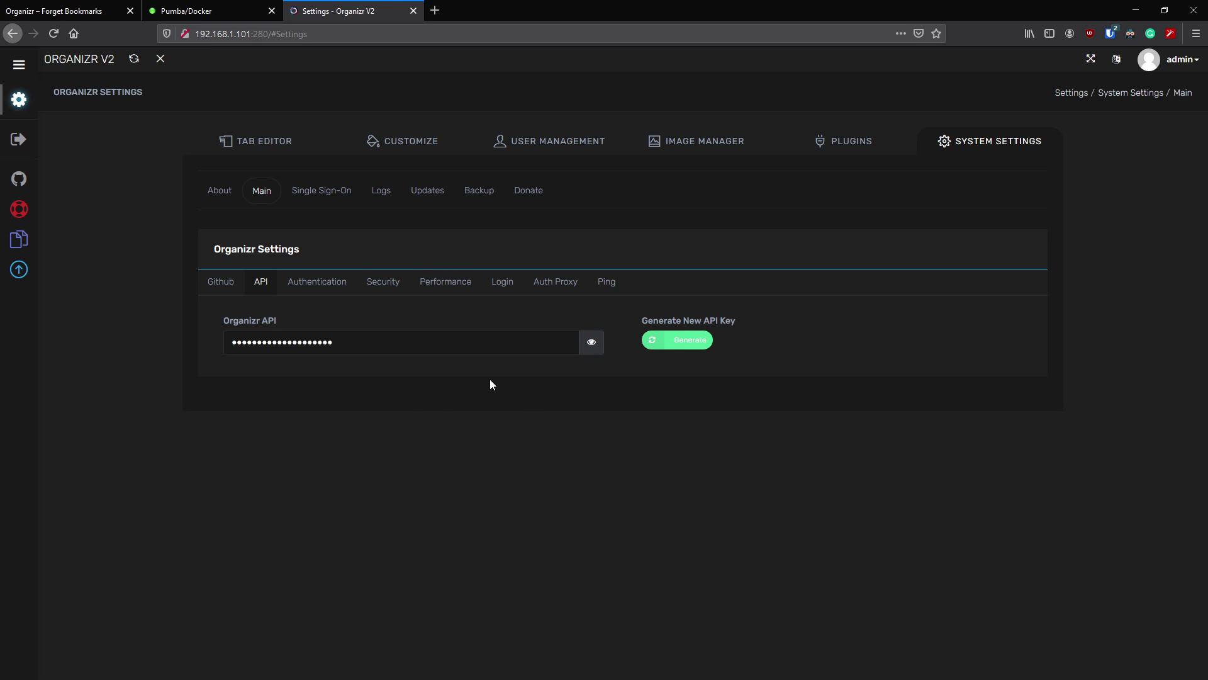
click(320, 289)
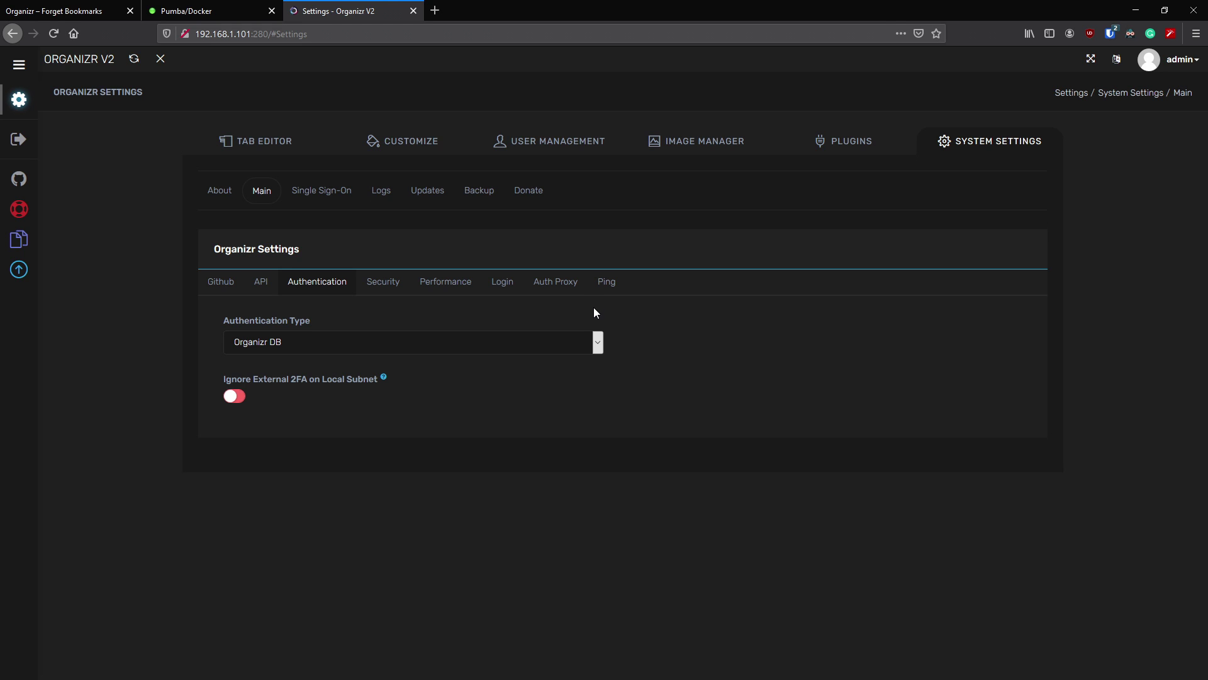
click(443, 341)
click(598, 346)
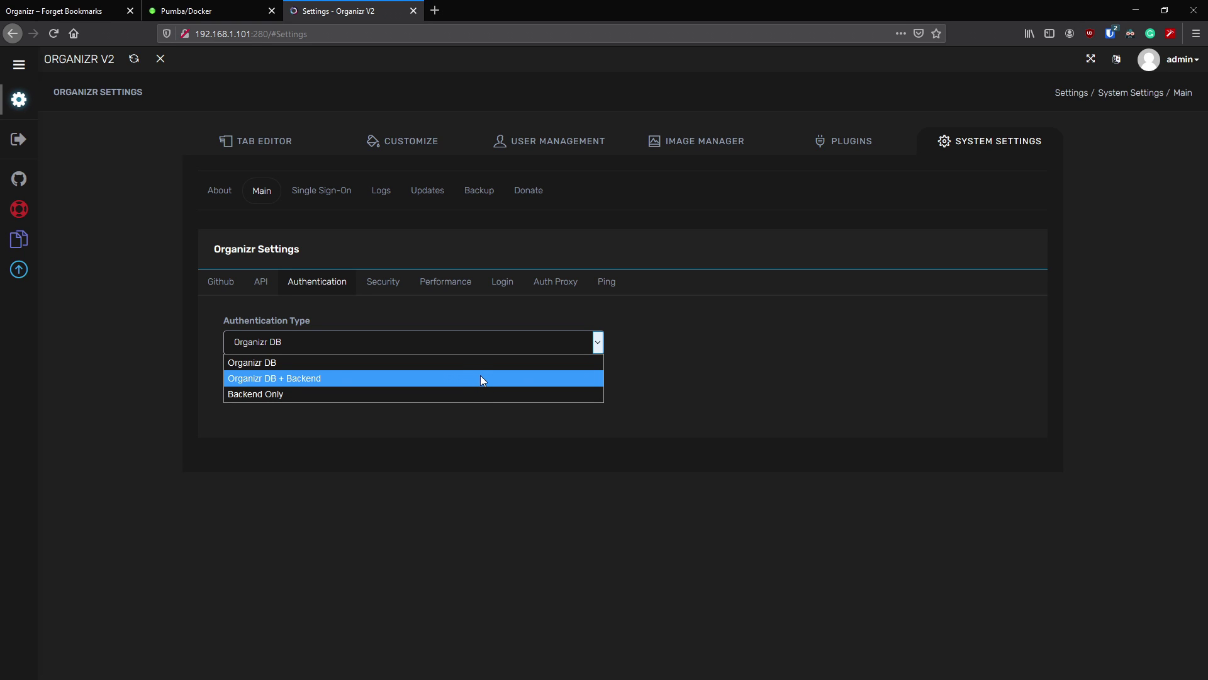
- Set Authentication Type to Organizr DB + Backend with Ldap as the backend
click(443, 378)
click(1015, 343)
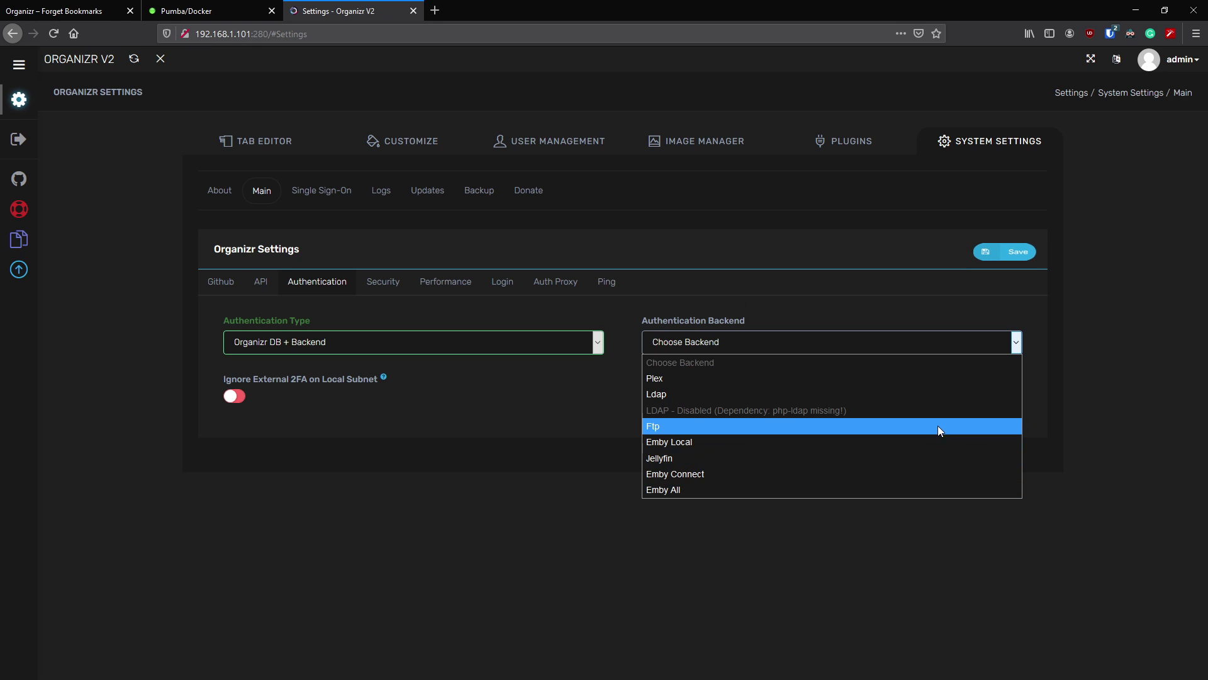
click(934, 395)
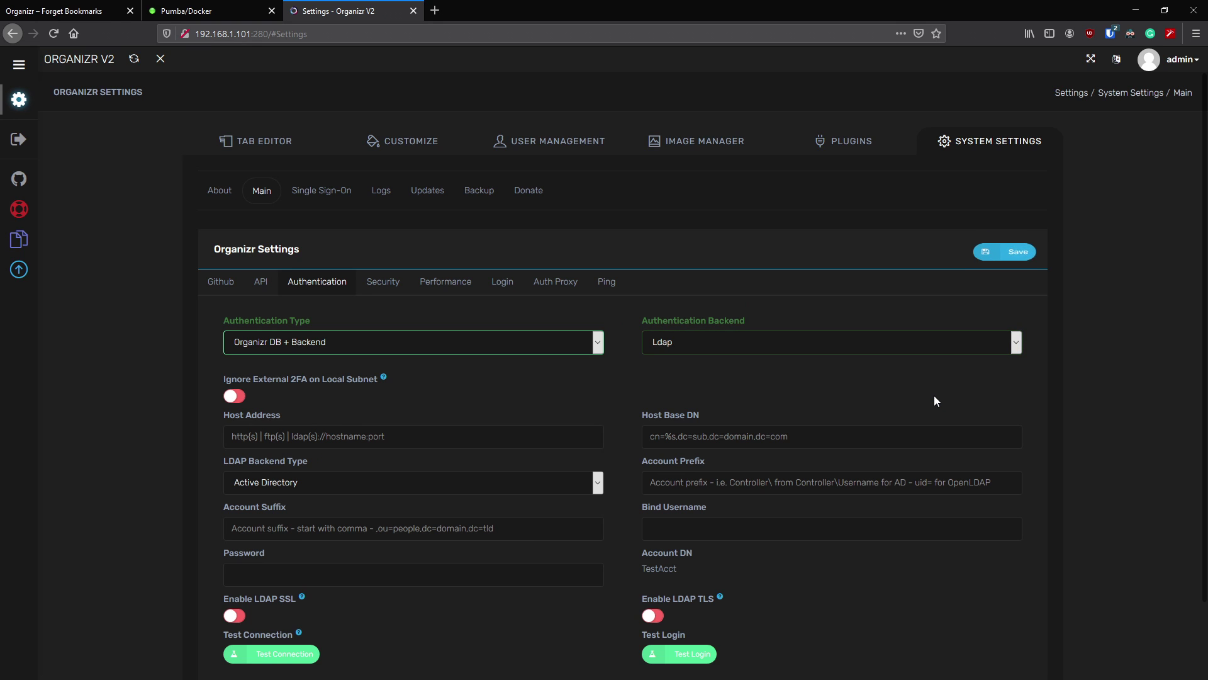
- Enter ldap://192.168.1.180:389 as the LDAP Host Address
scroll(476, 396, down, 1)
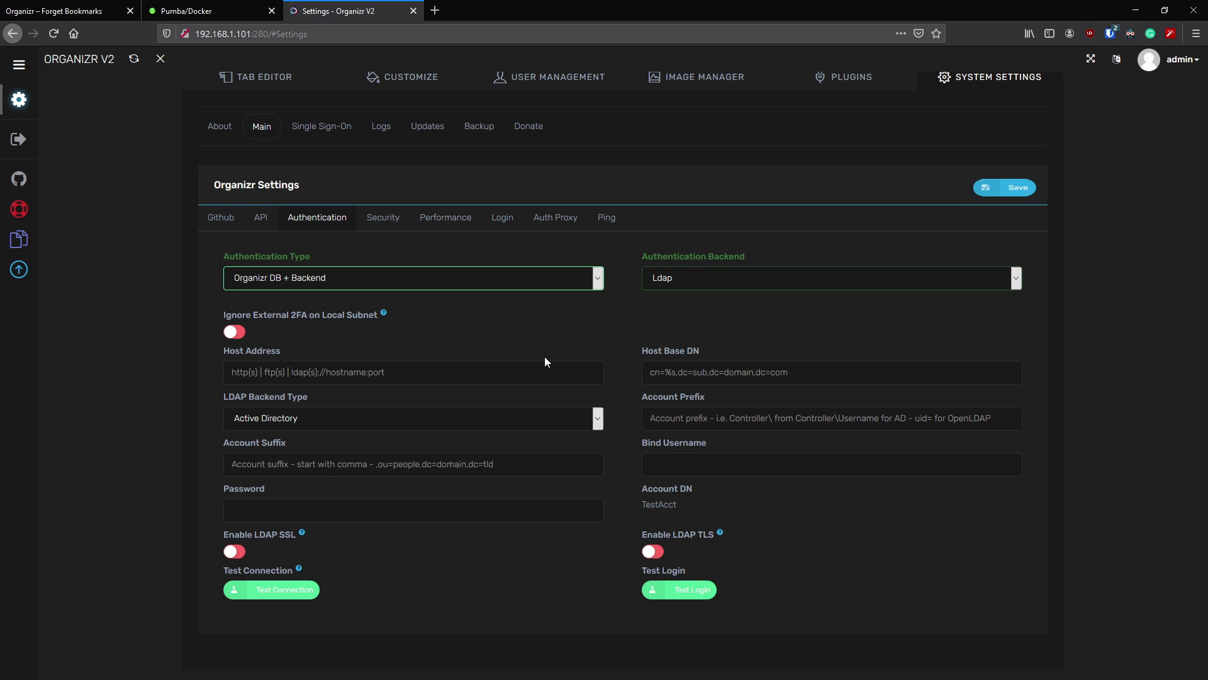
click(831, 278)
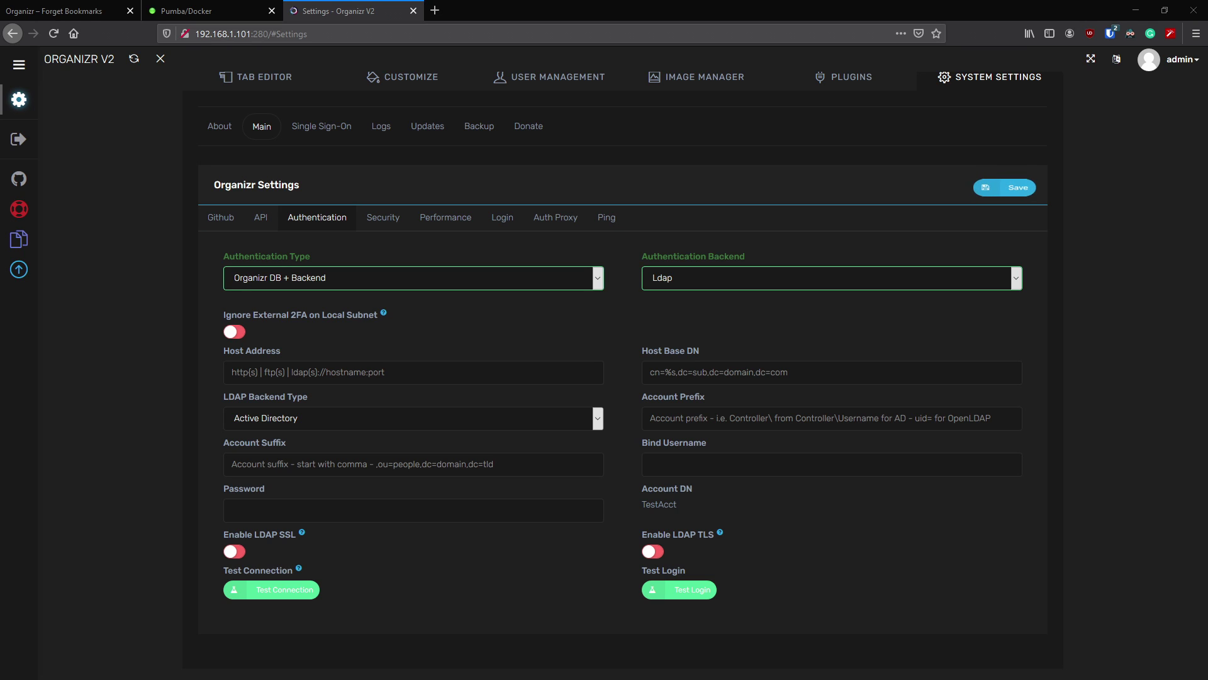
click(446, 373)
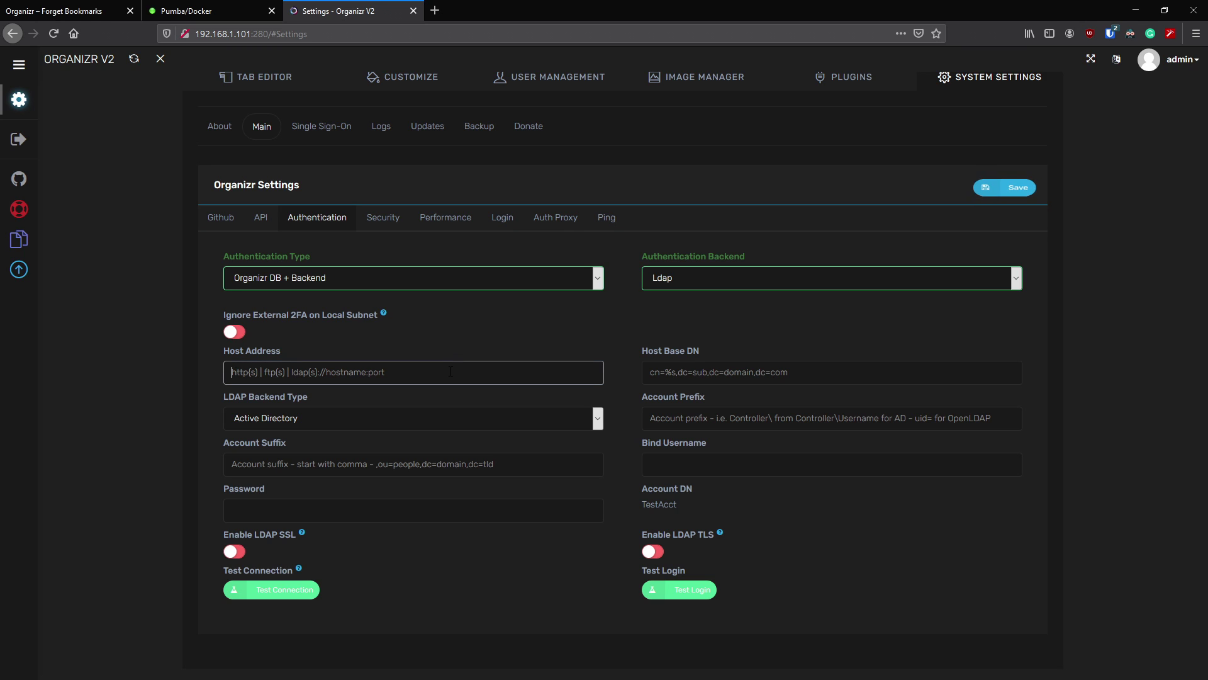
text(ldap://192.168.1.180:389)
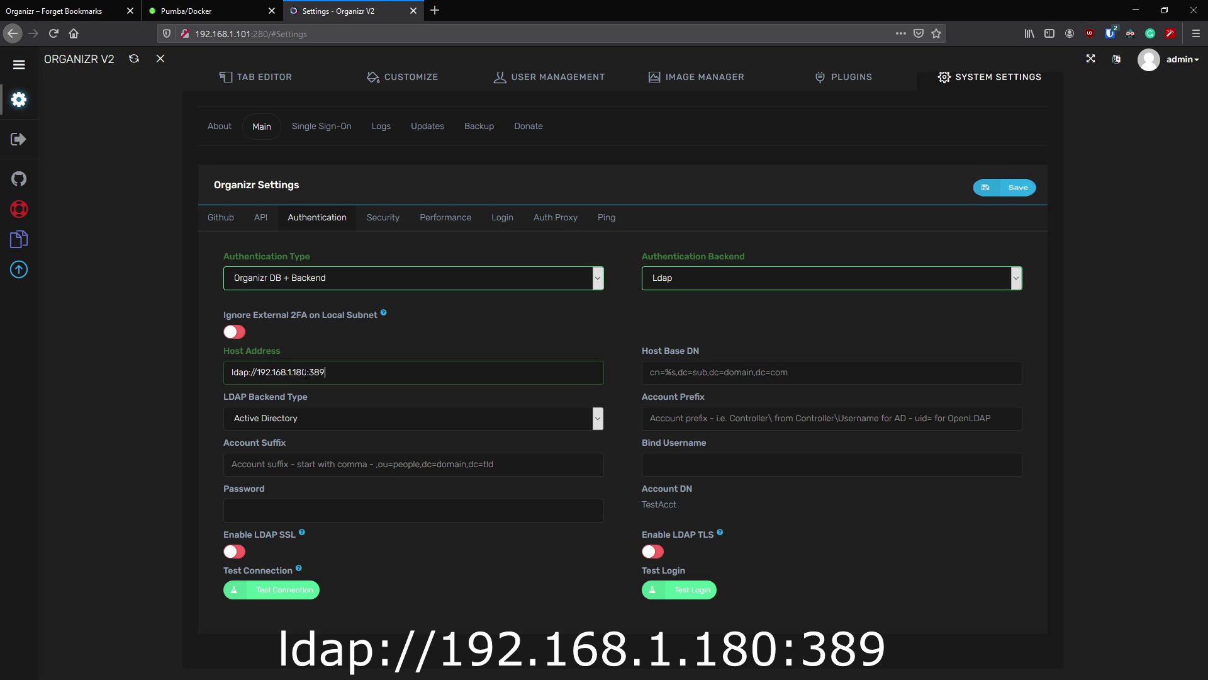
mouse_move(307, 374)
mouse_down()
mouse_move(272, 374)
mouse_move(326, 374)
mouse_move(310, 374)
mouse_up()
drag(327, 372, 318, 372)
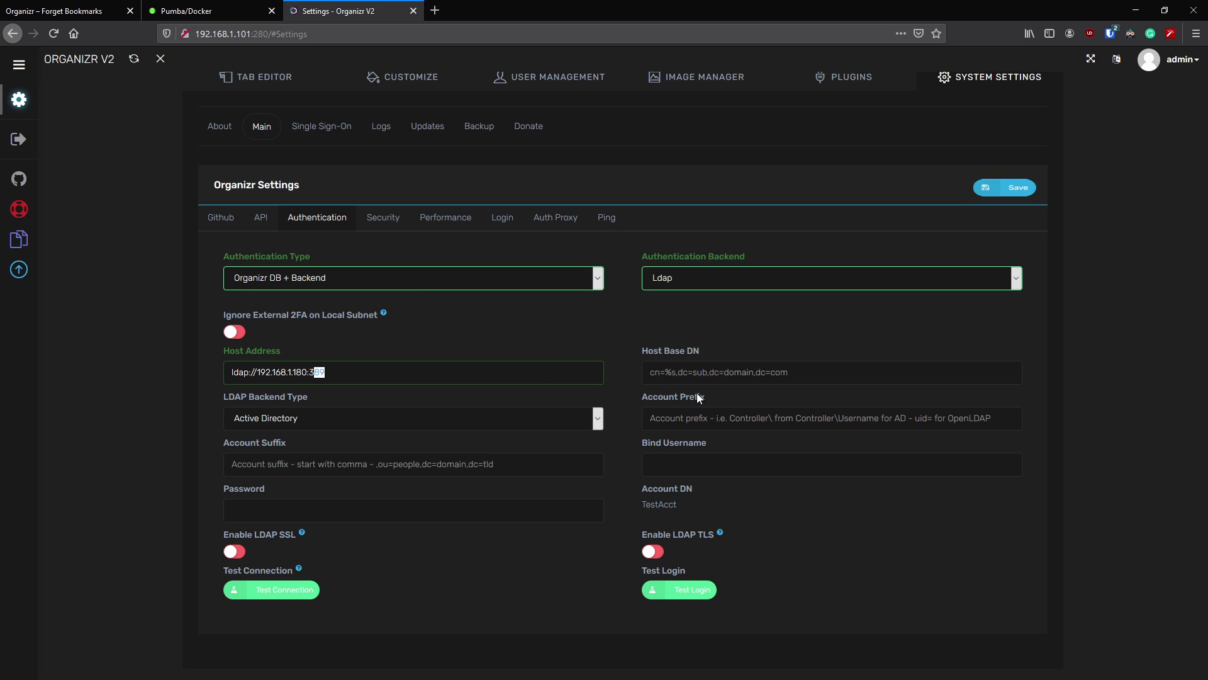
- Paste the Host Base DN and change its ending from io to org
click(648, 372)
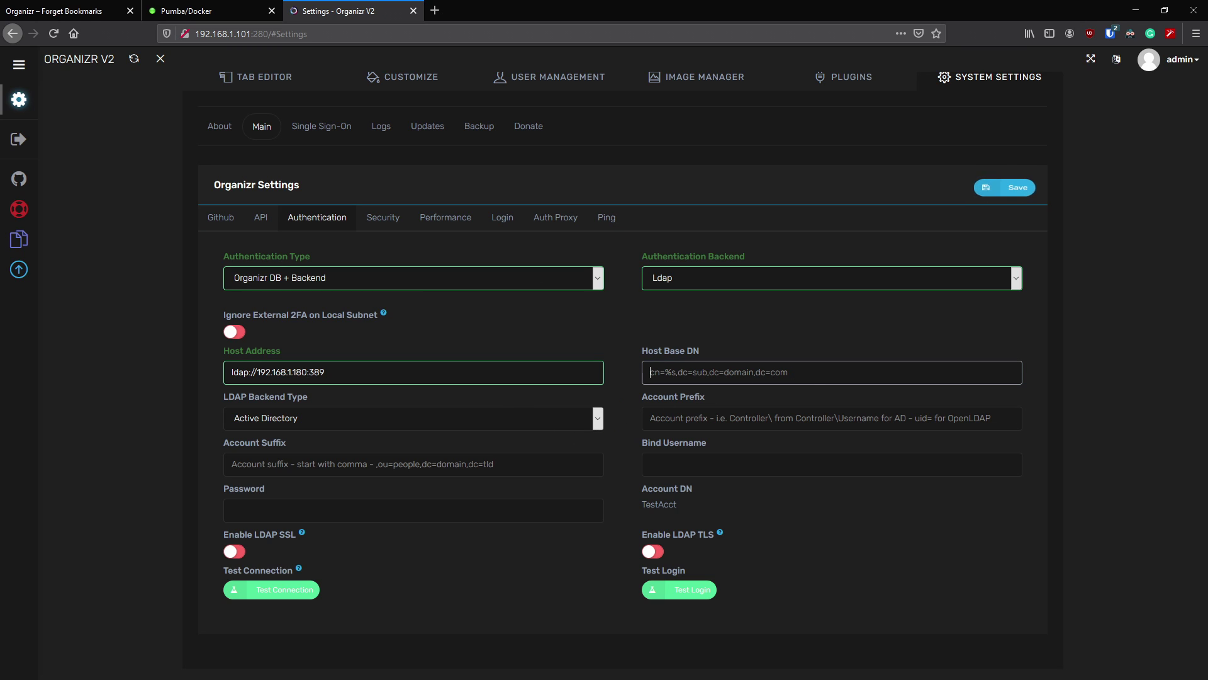
click(867, 372)
text(uid=%s,cn=users,cn=accounts,dc=ibracorp,dc=i)
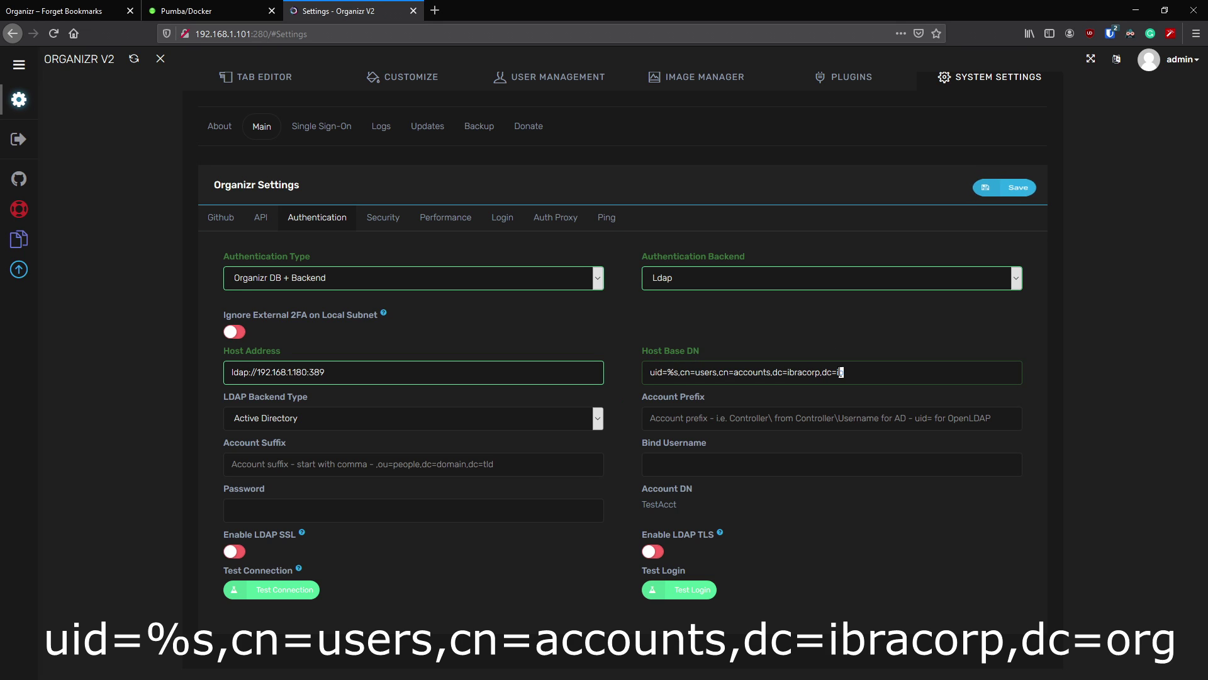
drag(841, 372, 837, 372)
text(org)
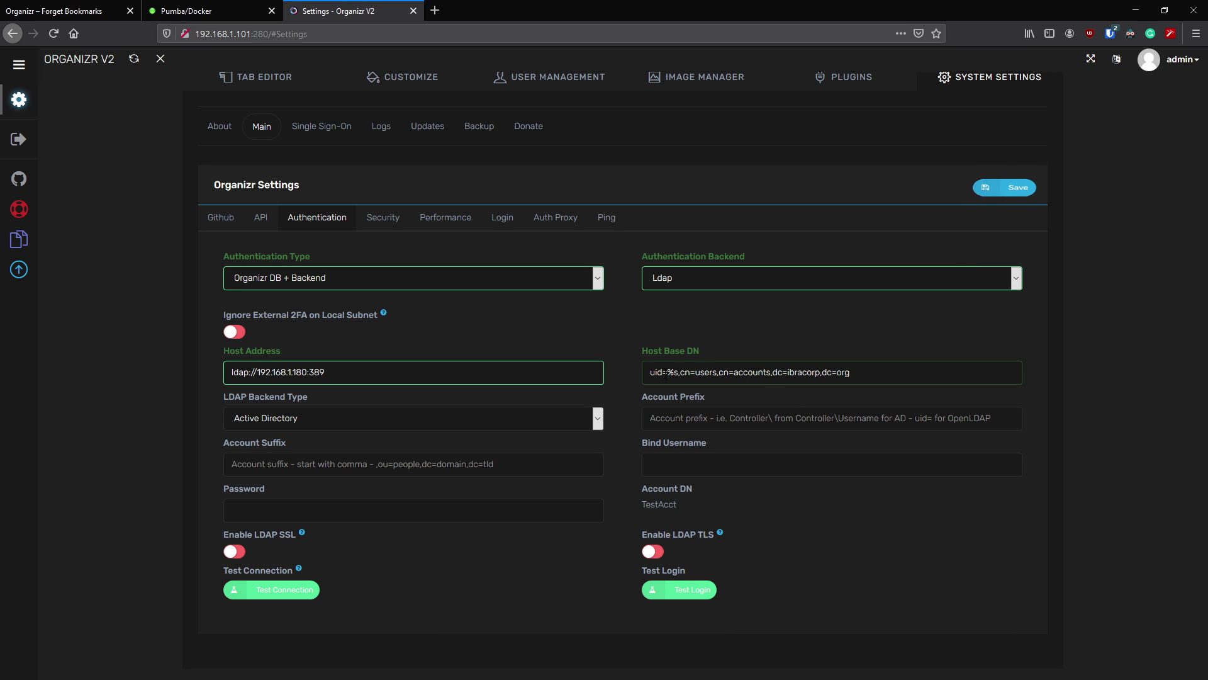
- Walk through the base DN's users, accounts, ibracorp and org components
drag(650, 372, 850, 372)
click(788, 373)
drag(788, 372, 820, 372)
drag(851, 371, 837, 372)
click(859, 369)
mouse_move(821, 372)
mouse_down()
mouse_move(796, 372)
mouse_move(837, 372)
mouse_up()
click(584, 418)
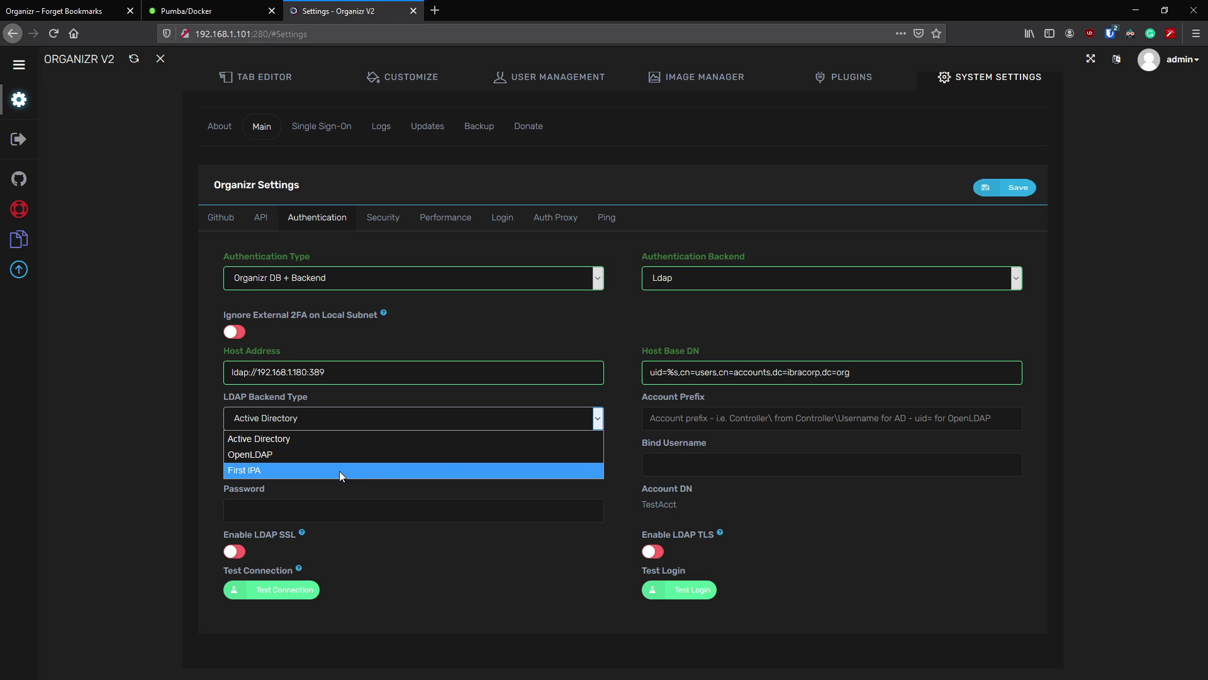
- Select First IPA as the LDAP Backend Type
click(259, 471)
click(699, 426)
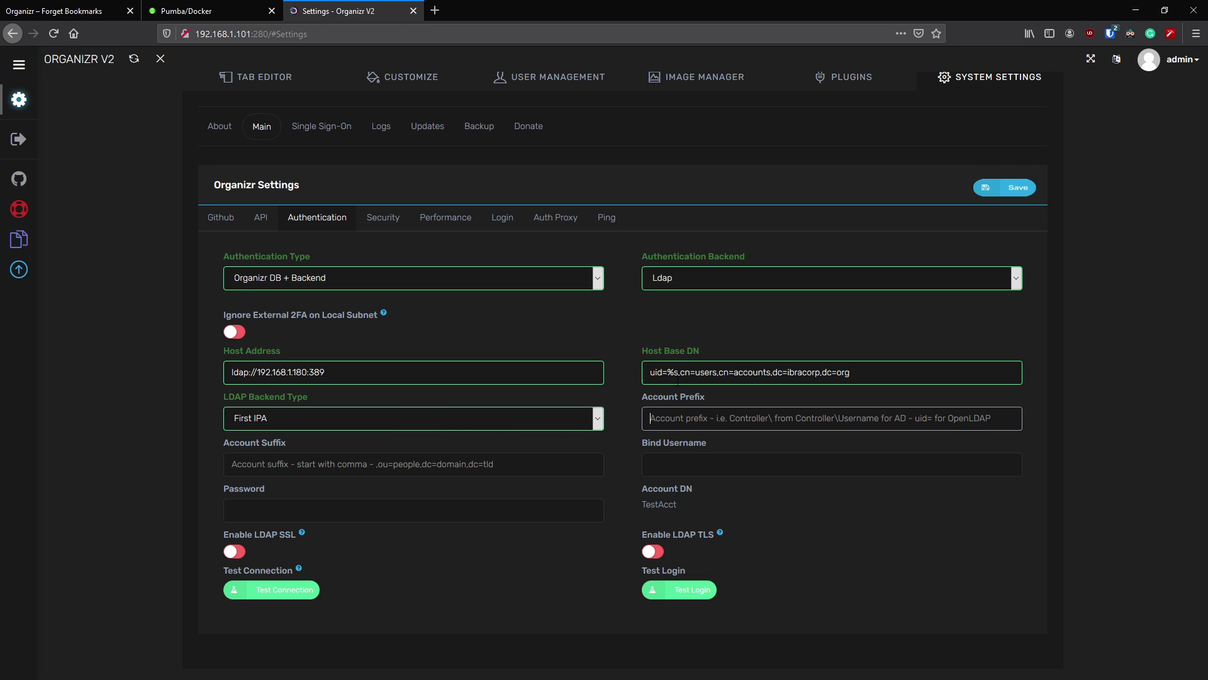
click(598, 421)
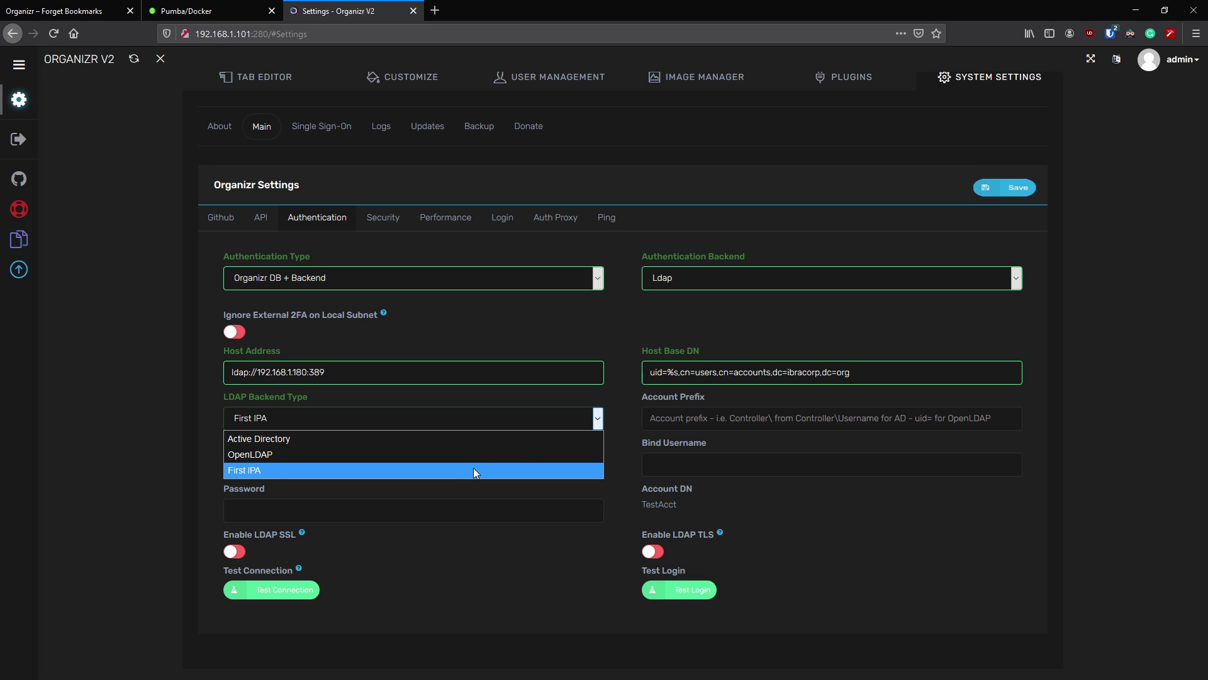
click(625, 390)
click(681, 420)
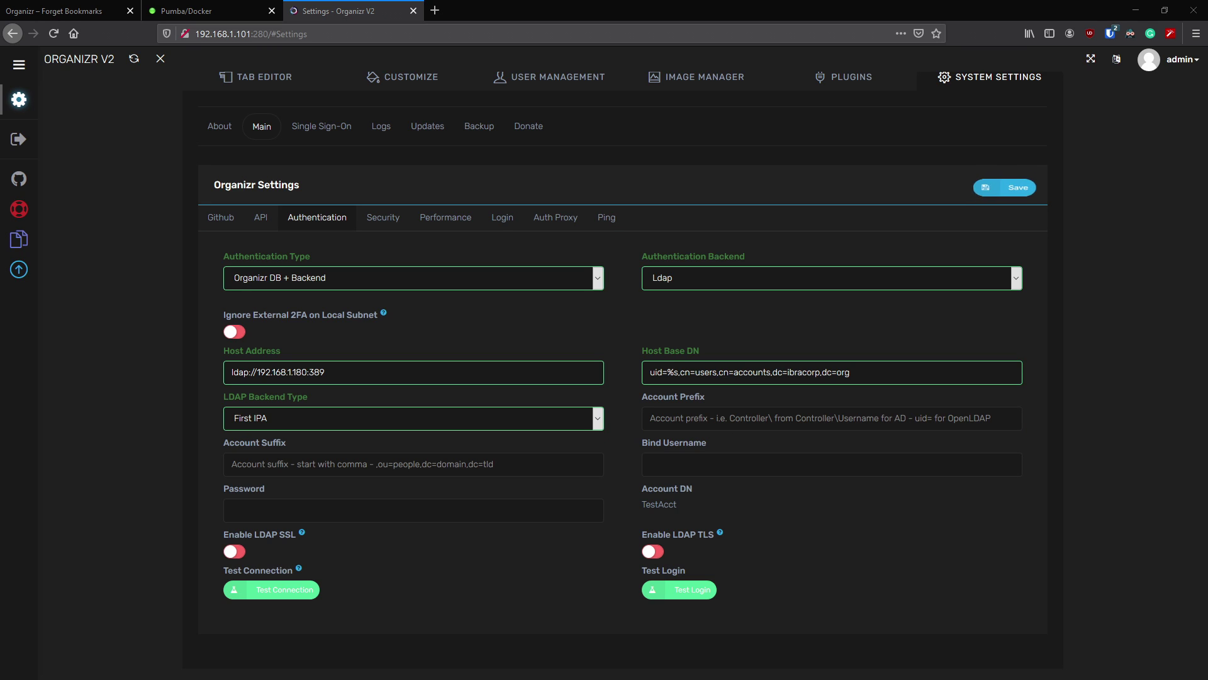
- Set Account Prefix to uid= and Account Suffix to ,cn=users,cn=accounts,dc=ibracorp,dc=org
click(660, 427)
text(uid=)
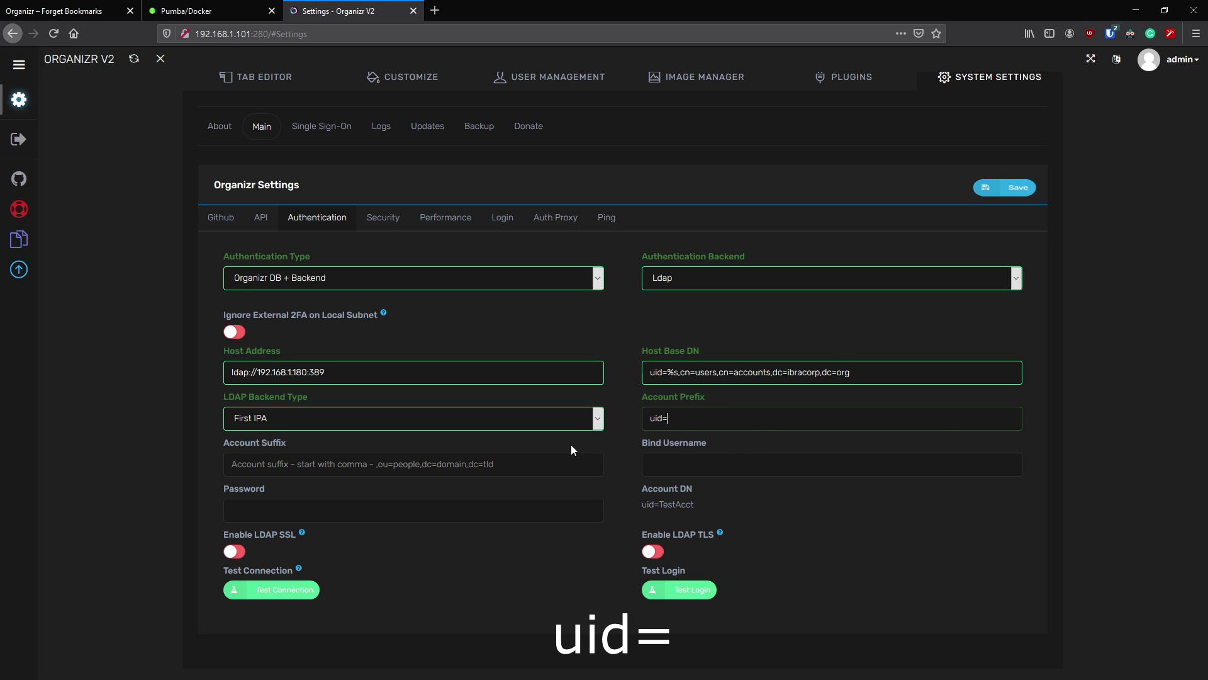
drag(631, 496, 695, 505)
click(695, 504)
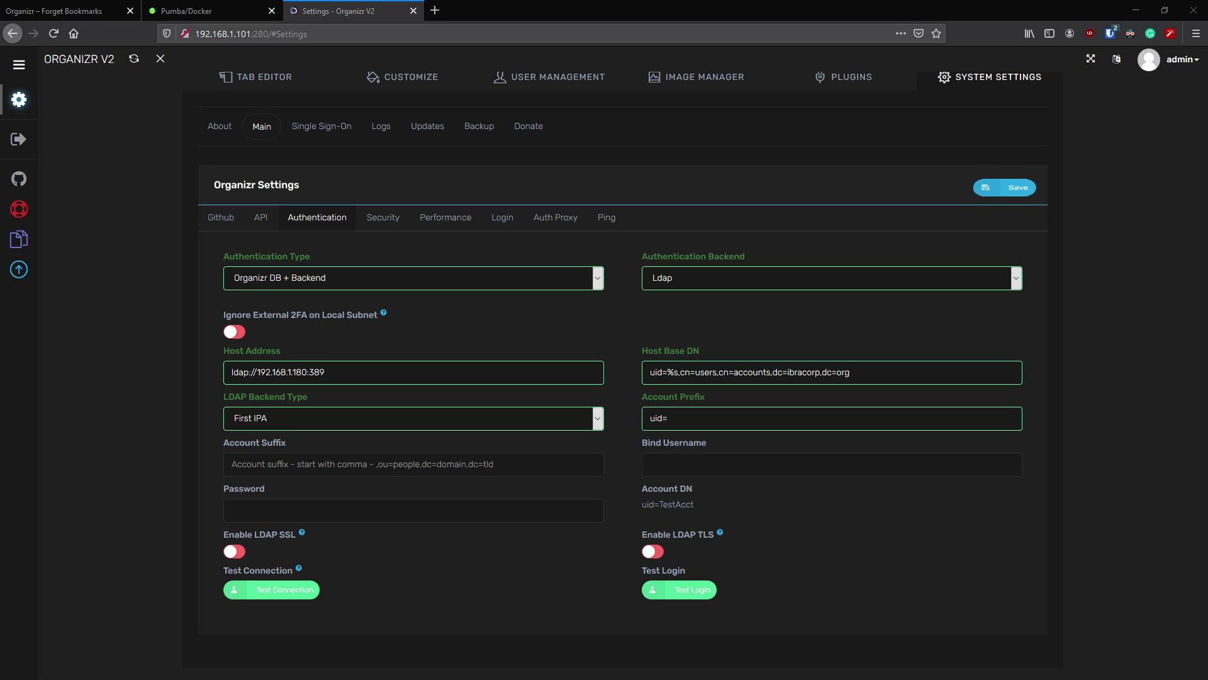
click(277, 466)
text(,cn=users,cn=accounts,dc=ibracorp,dc=io)
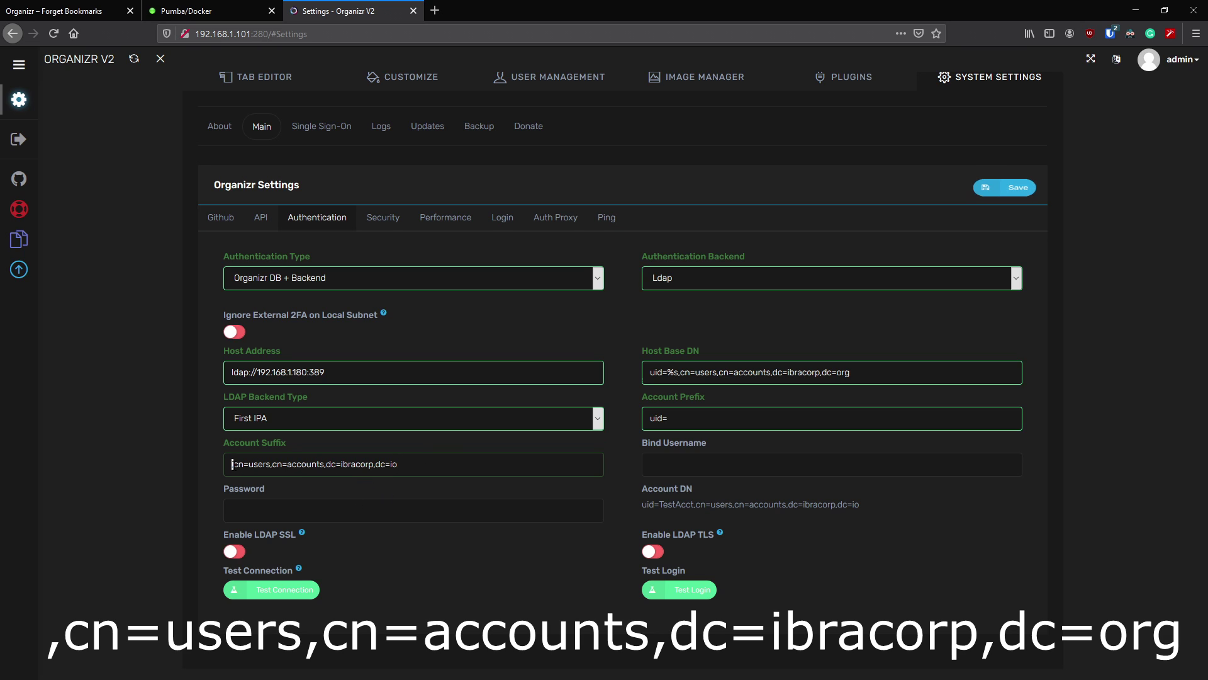
key(Right)
key(Right)
key(Right)
key(Right)
key(Right)
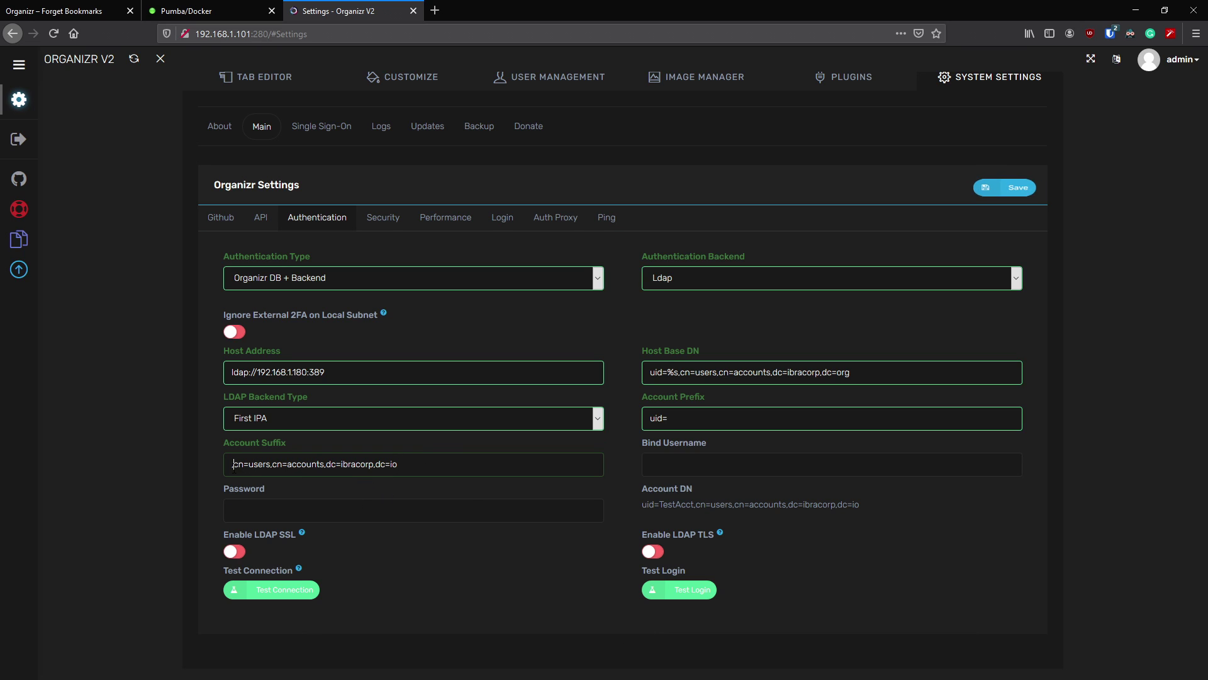
key(shift+Left)
key(shift+Left)
text(org)
click(964, 562)
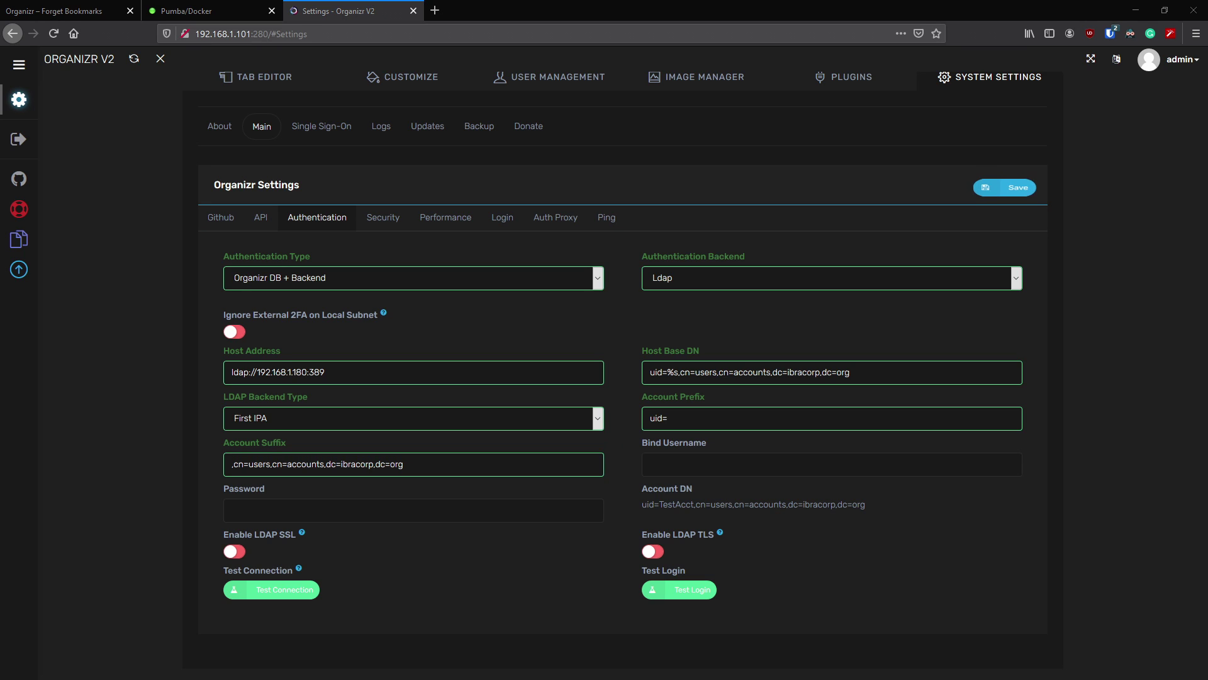
- Paste the admin account's DN into Bind Username
click(706, 460)
text(uid=admin,cn=users,cn=accounts,dc=ibracorp,dc=io)
key(shift+Left)
key(shift+Left)
- Change the Bind Username ending to dc=org and enter the bind account's password
text(org)
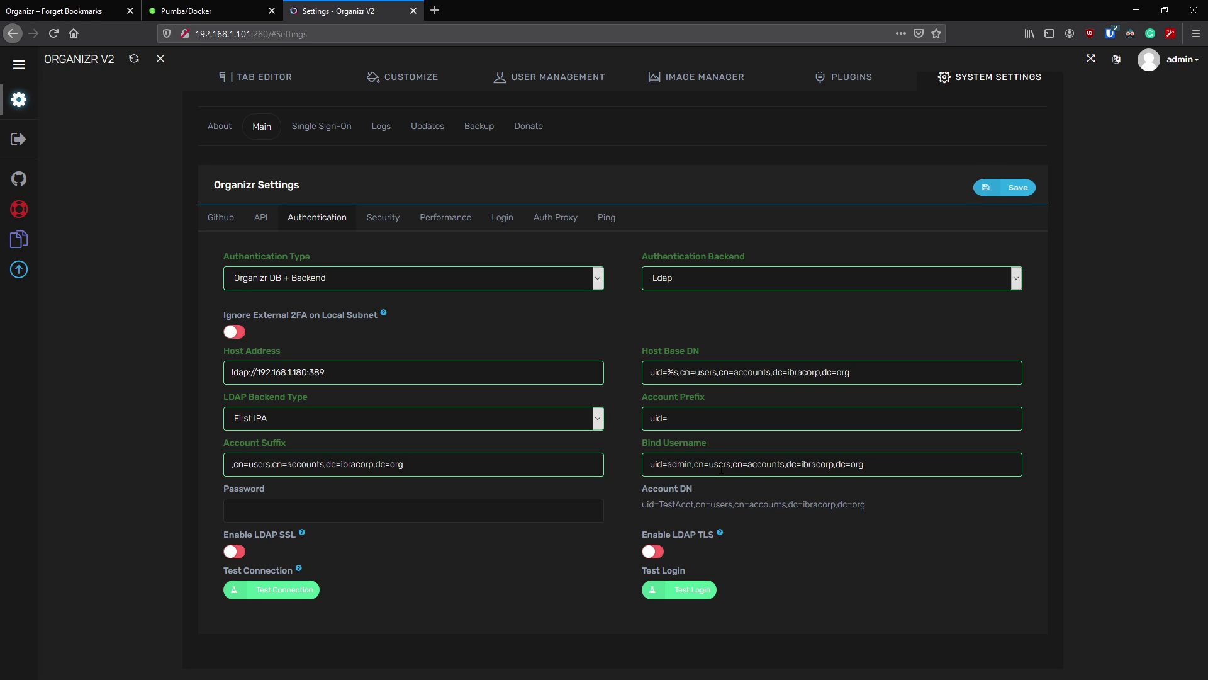
click(436, 506)
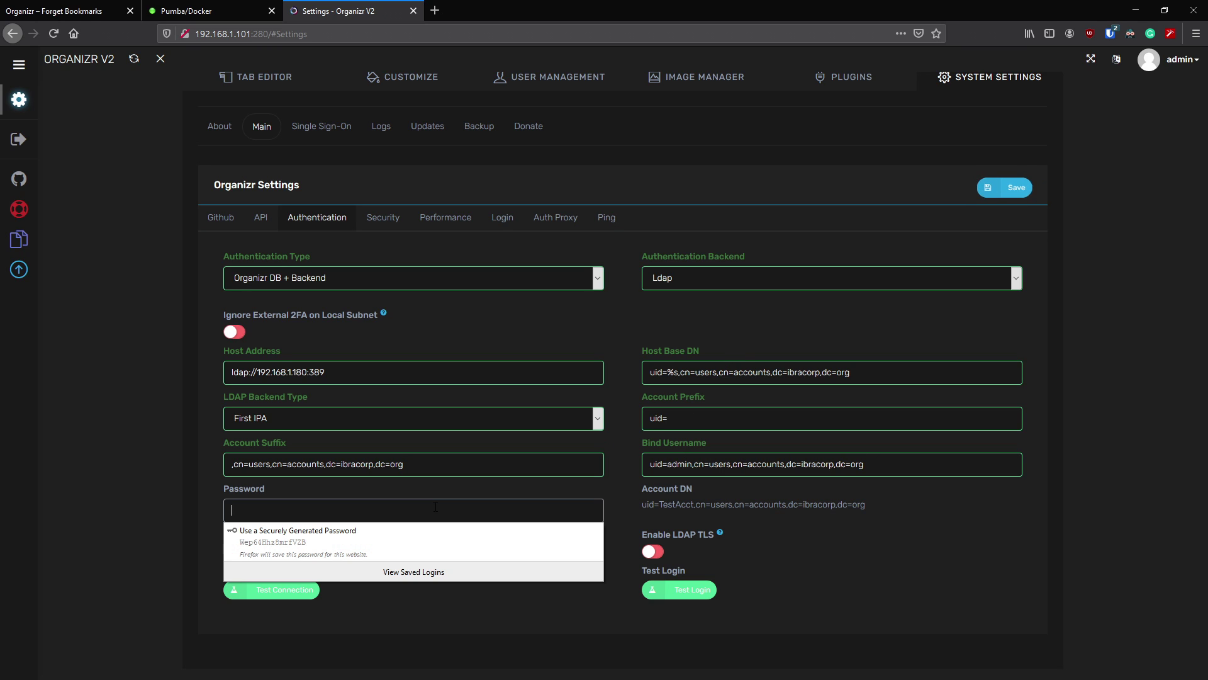
text(p•••••••••)
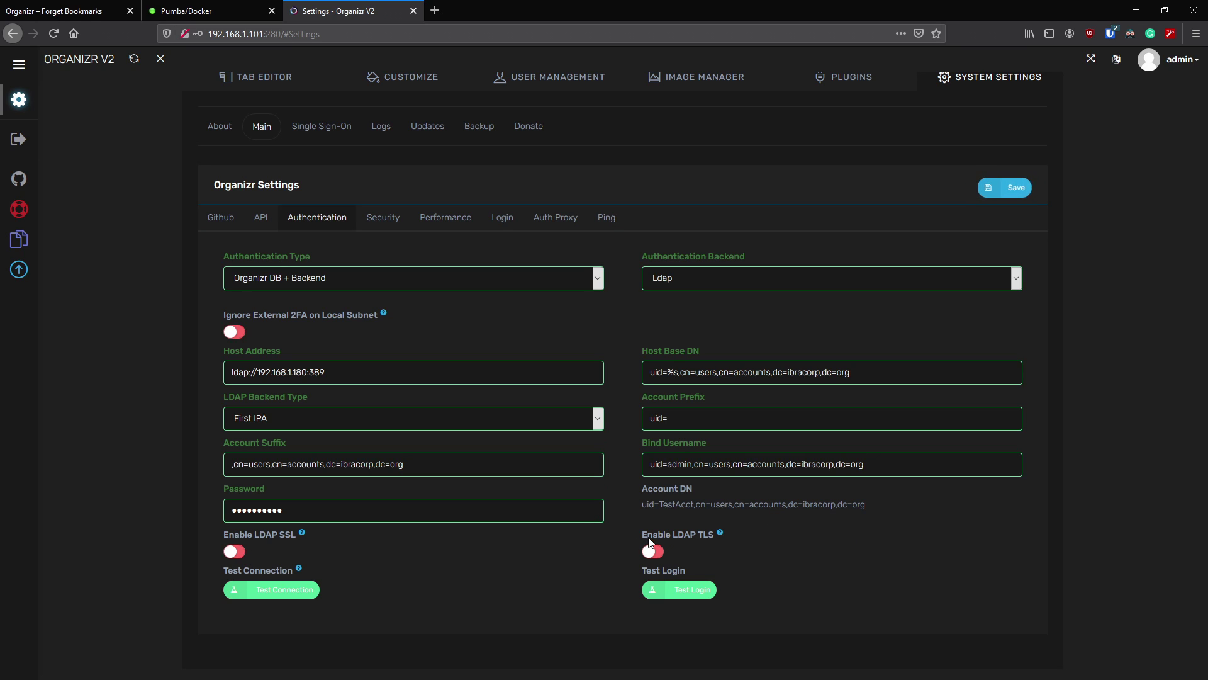
mouse_move(105, 521)
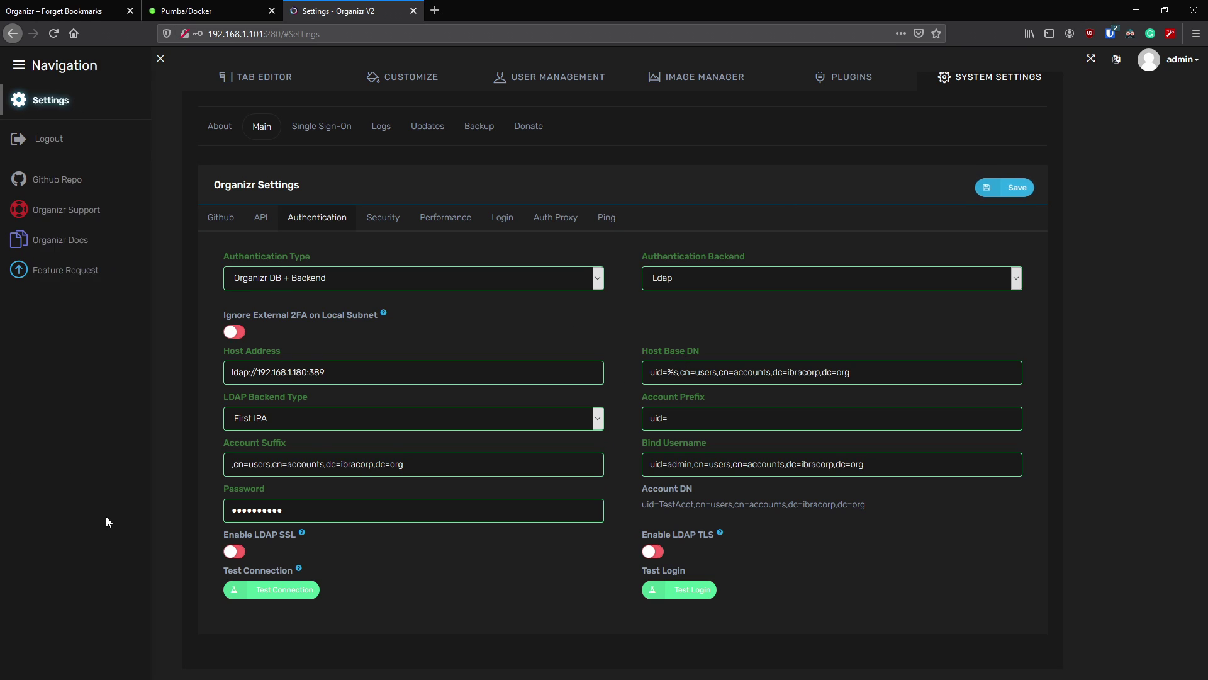
- Save the LDAP settings, test the connection, and run a test login with the admin credentials
click(1003, 192)
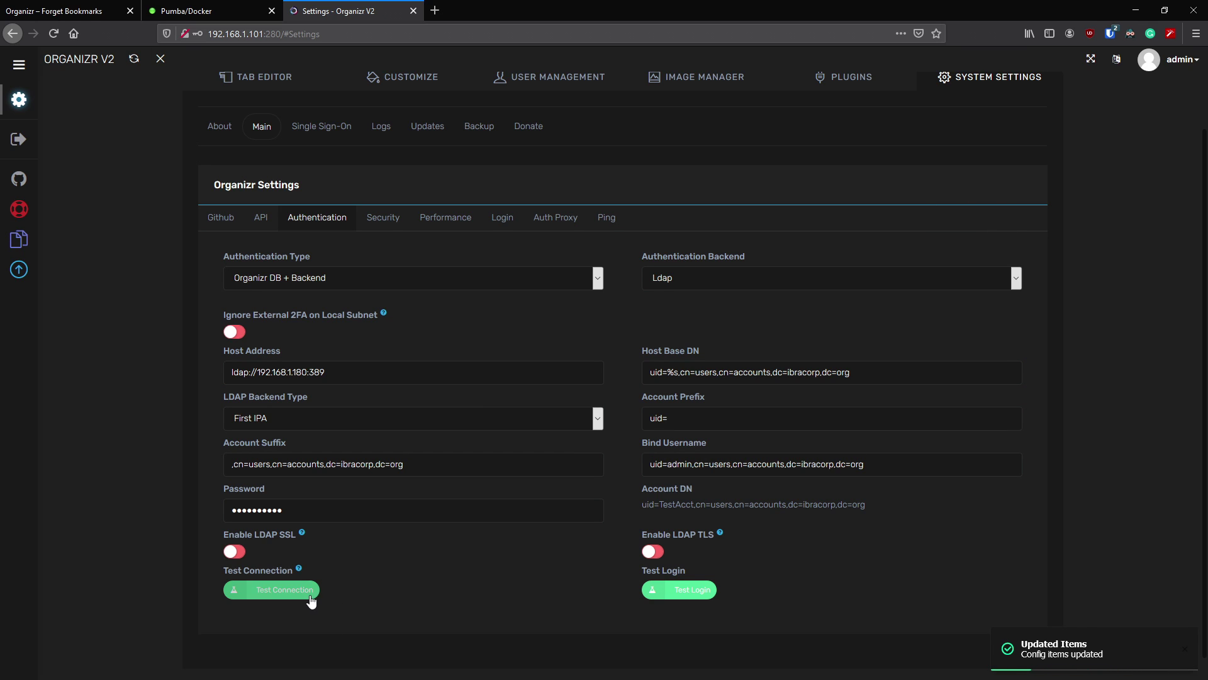
click(280, 591)
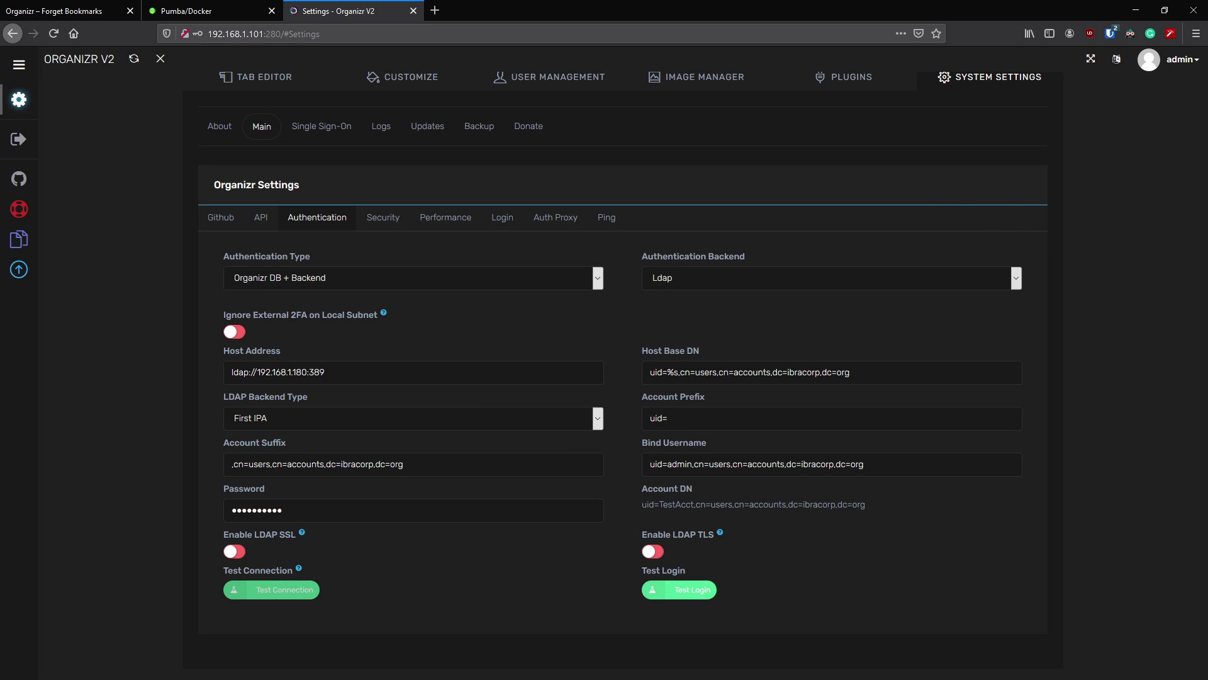
click(703, 591)
click(559, 343)
text(admin)
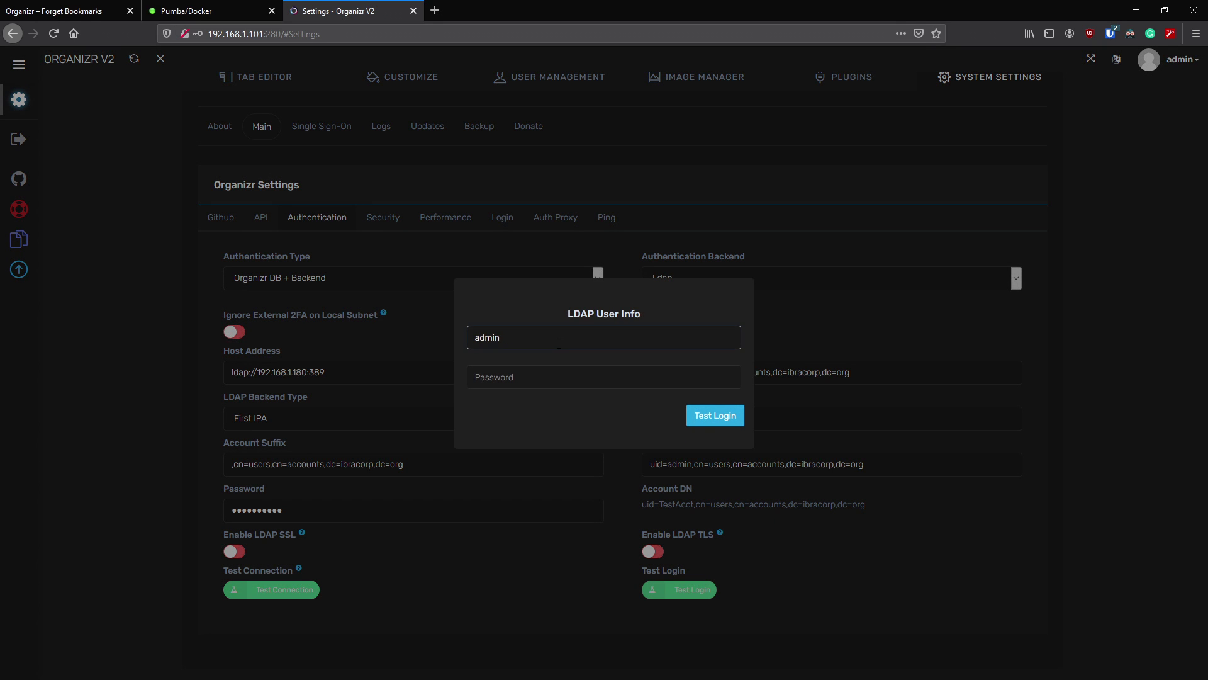
key(Tab)
text(password12)
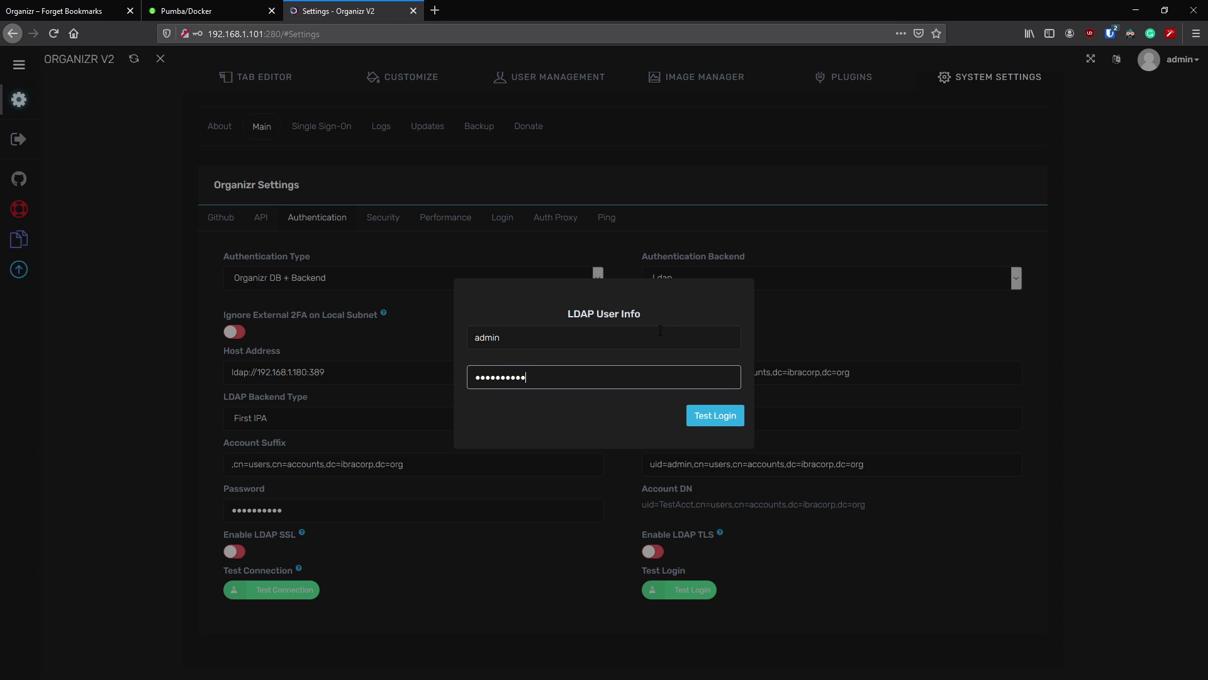
click(723, 419)
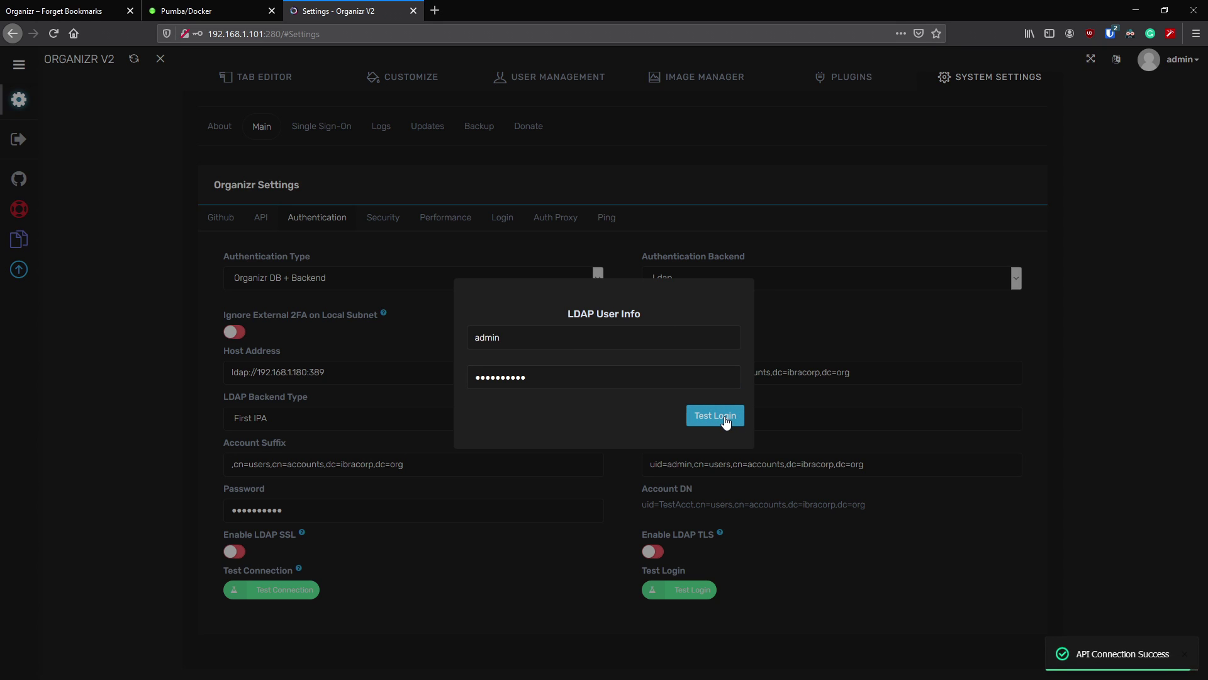
click(809, 619)
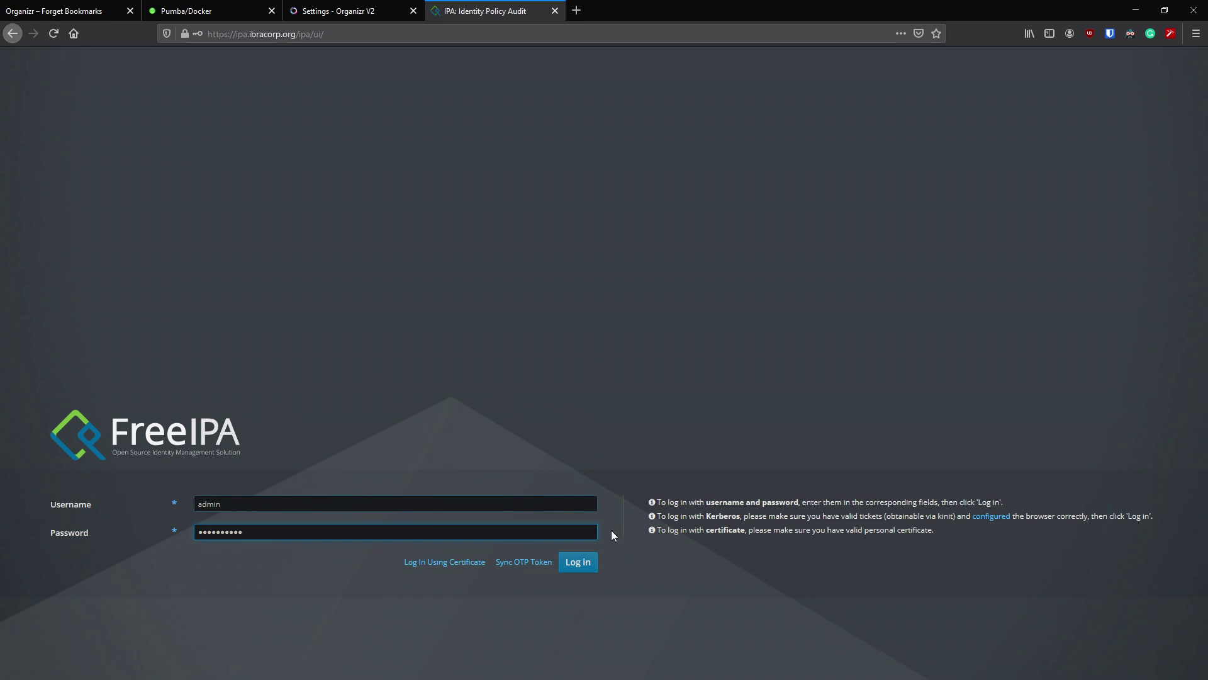
- Log in to FreeIPA as administrator and open the test user's details
click(581, 567)
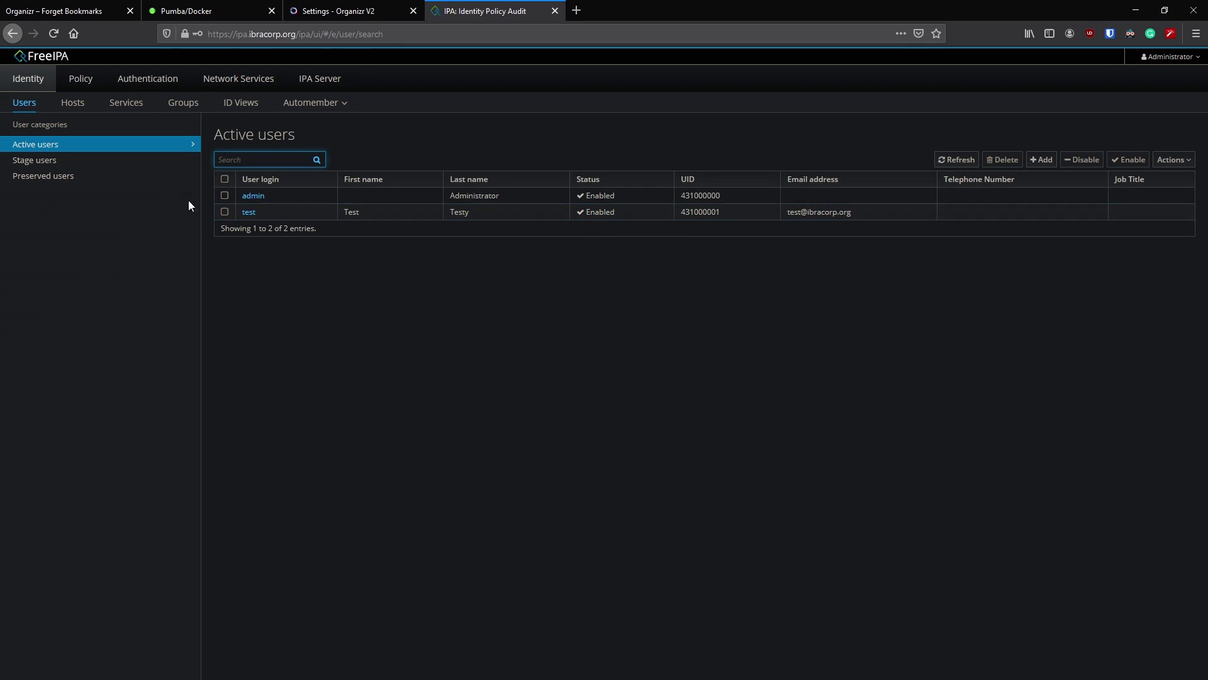
click(241, 213)
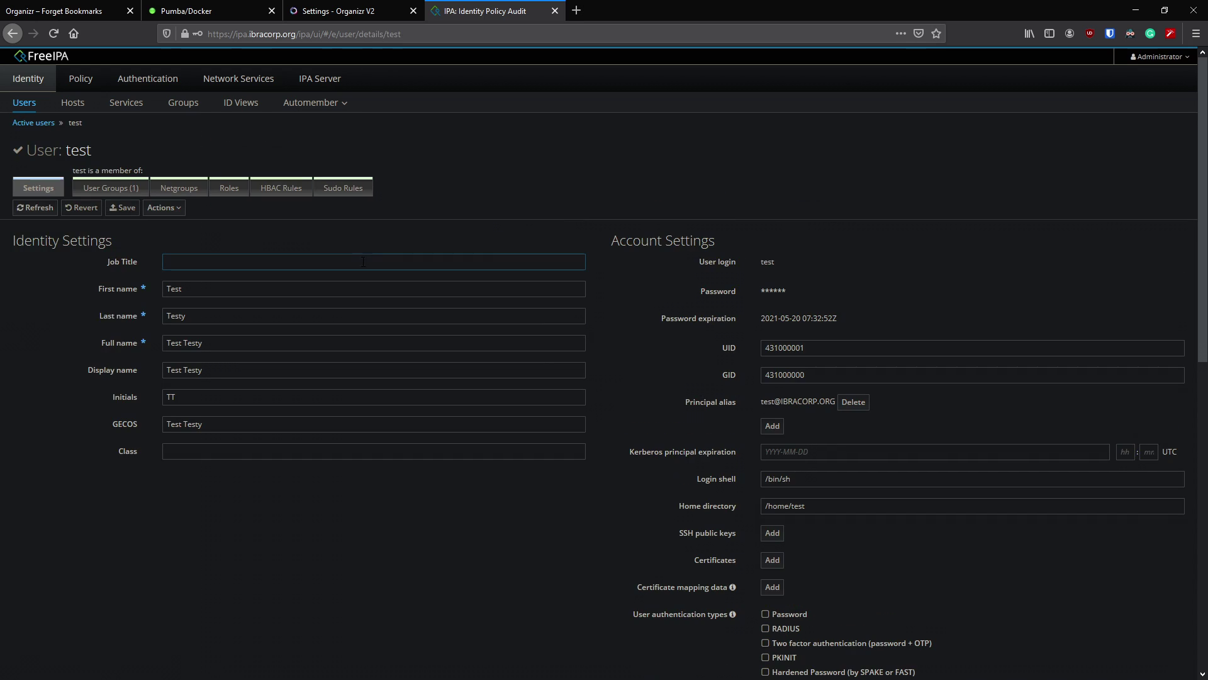
scroll(568, 357, down, 8)
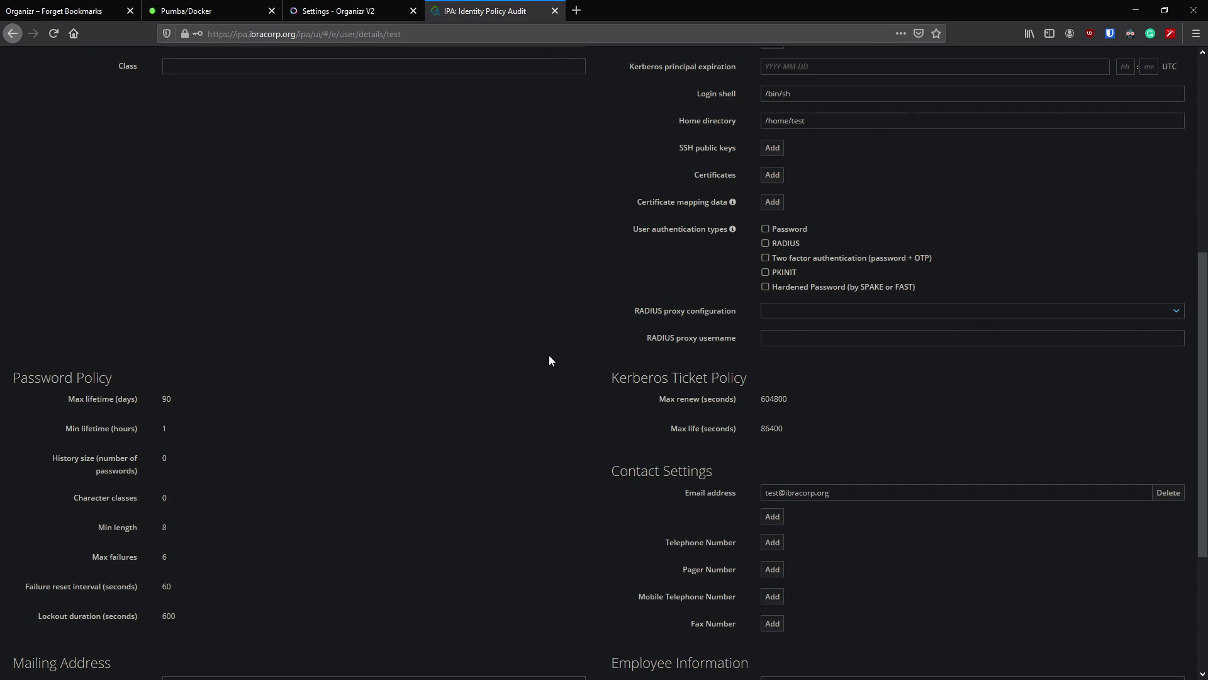
scroll(553, 362, up, 5)
scroll(566, 359, up, 3)
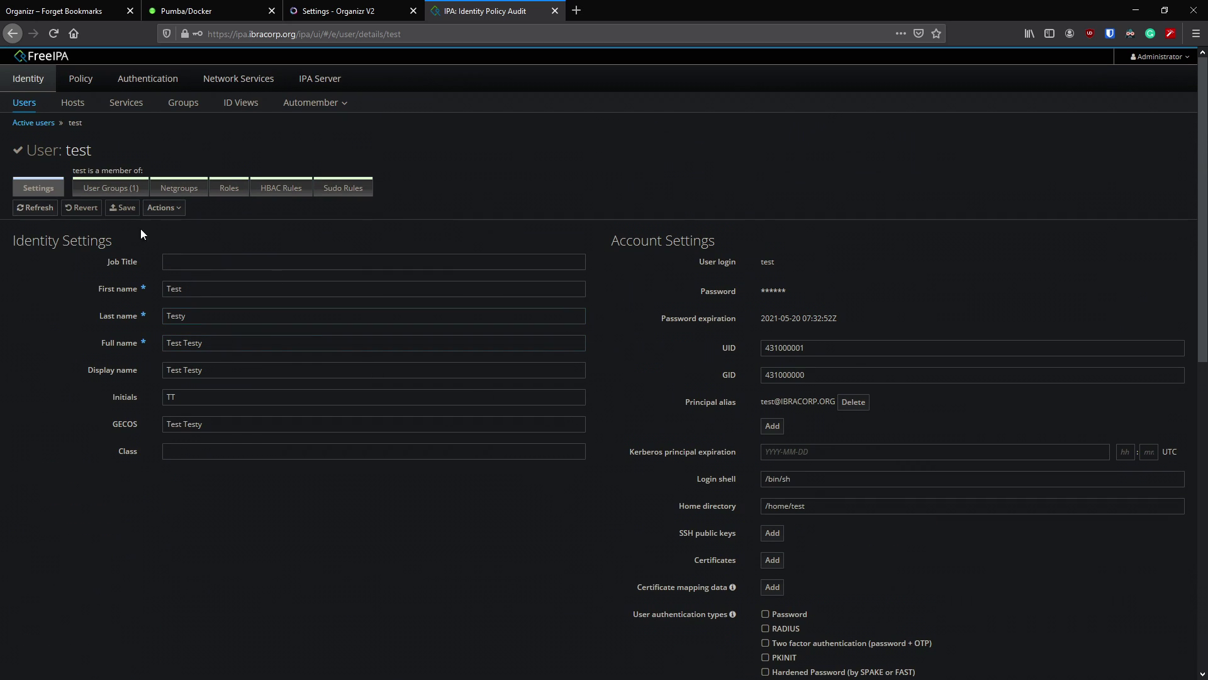
- Check the test user's actions and password expiration, then log out of FreeIPA
click(164, 208)
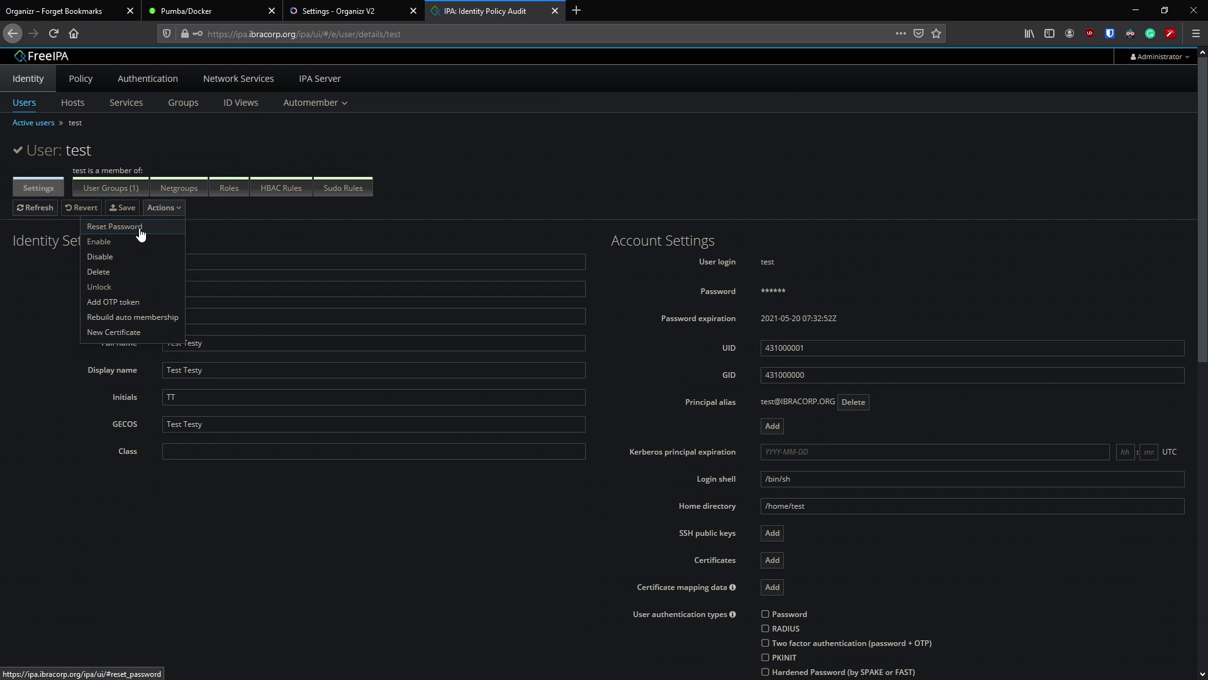
click(294, 241)
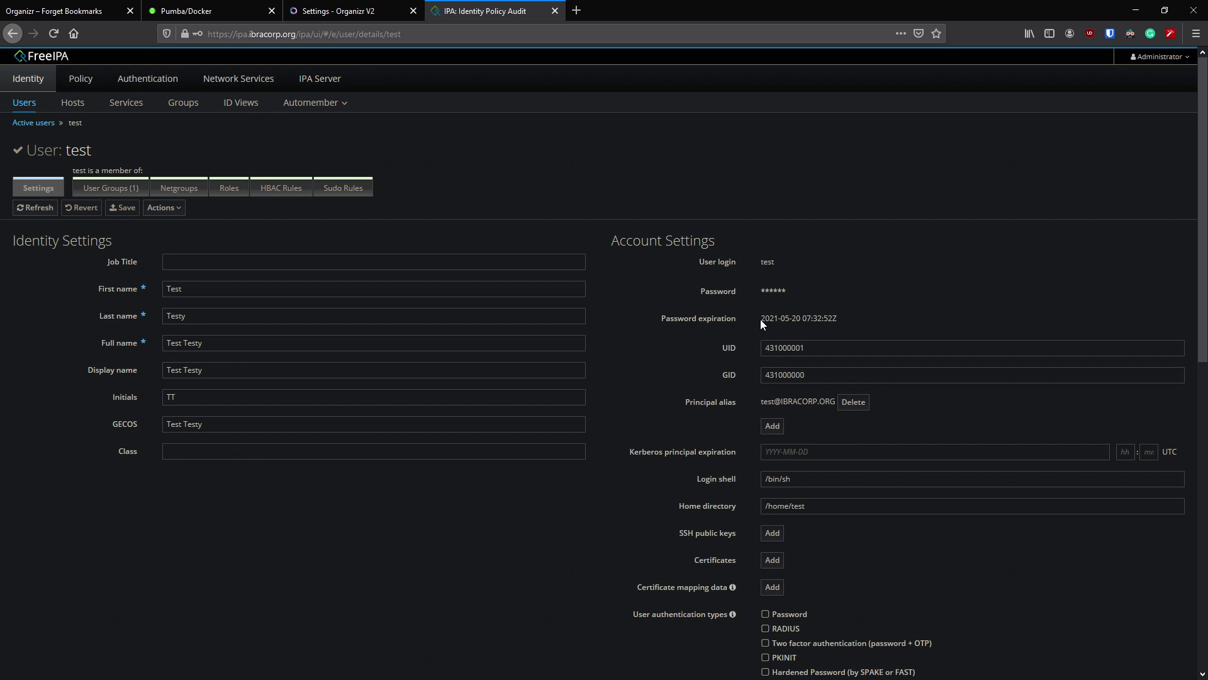
drag(761, 318, 833, 319)
click(818, 310)
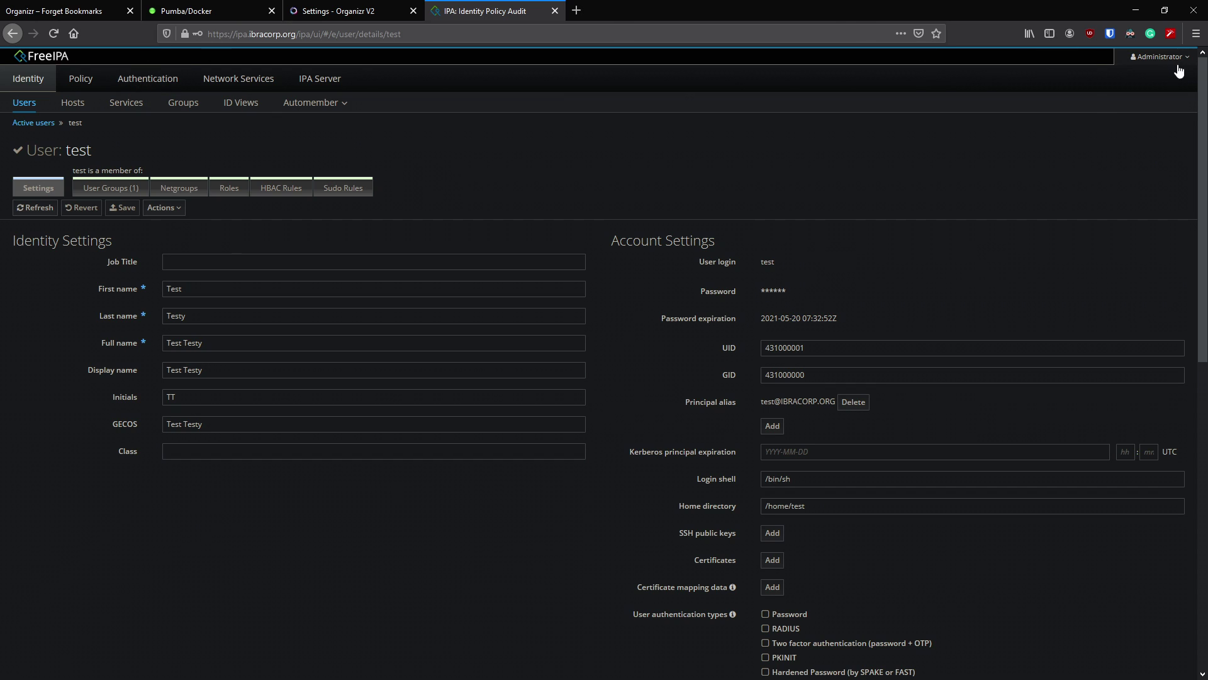
click(1159, 57)
click(1126, 148)
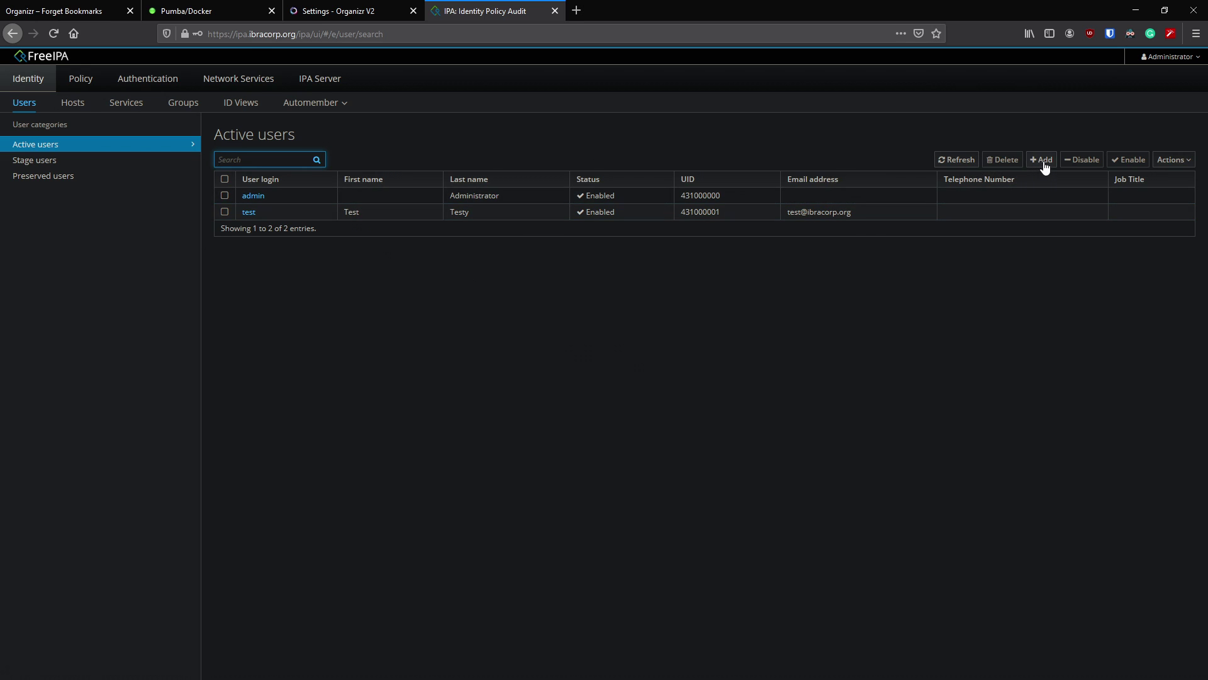
- Start a new FreeIPA user, check the GID group list, cancel, and close the FreeIPA tab
click(1043, 162)
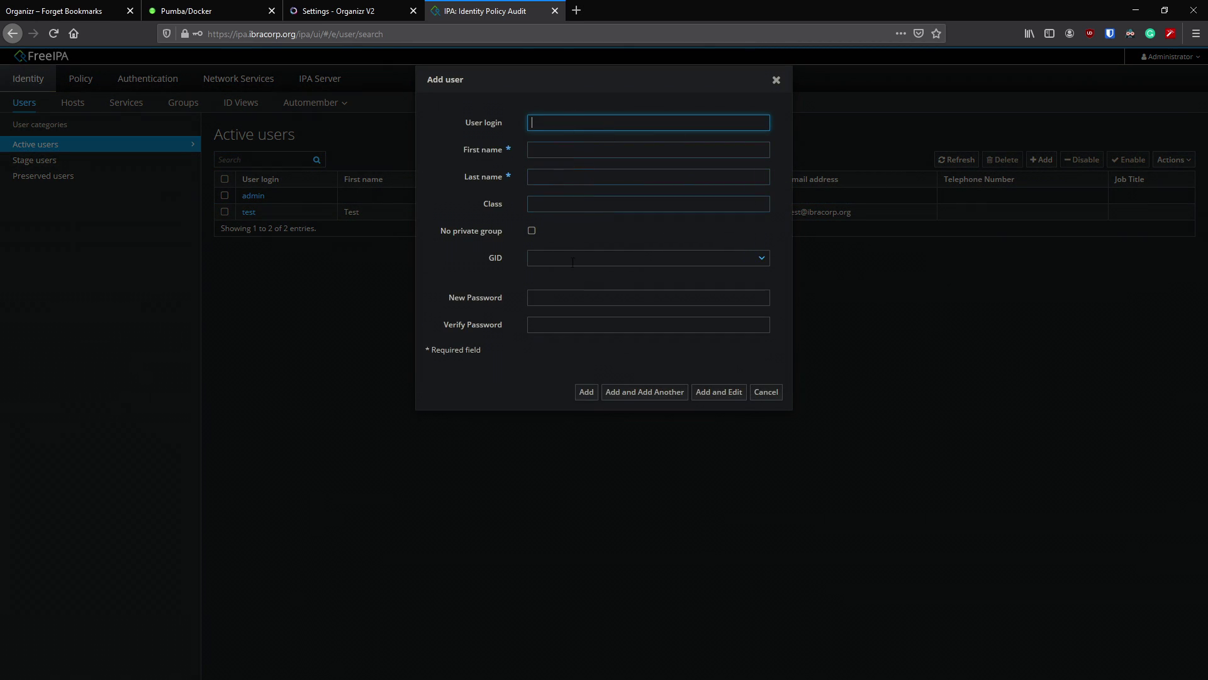
click(761, 258)
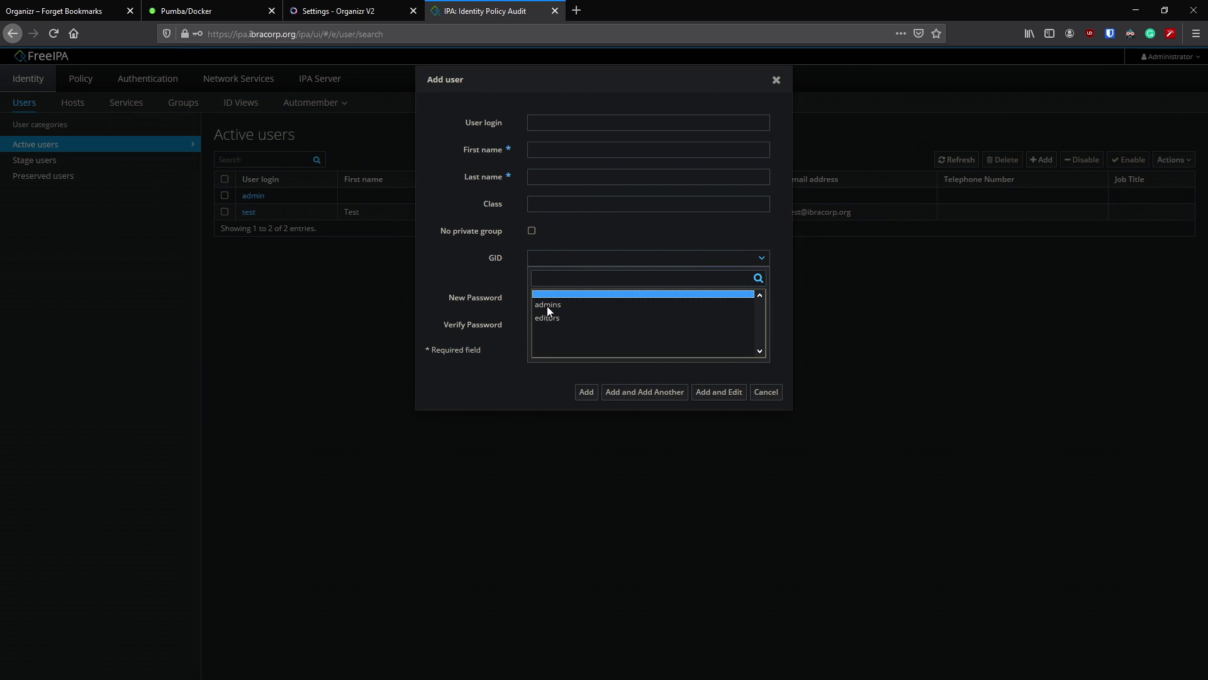
click(466, 251)
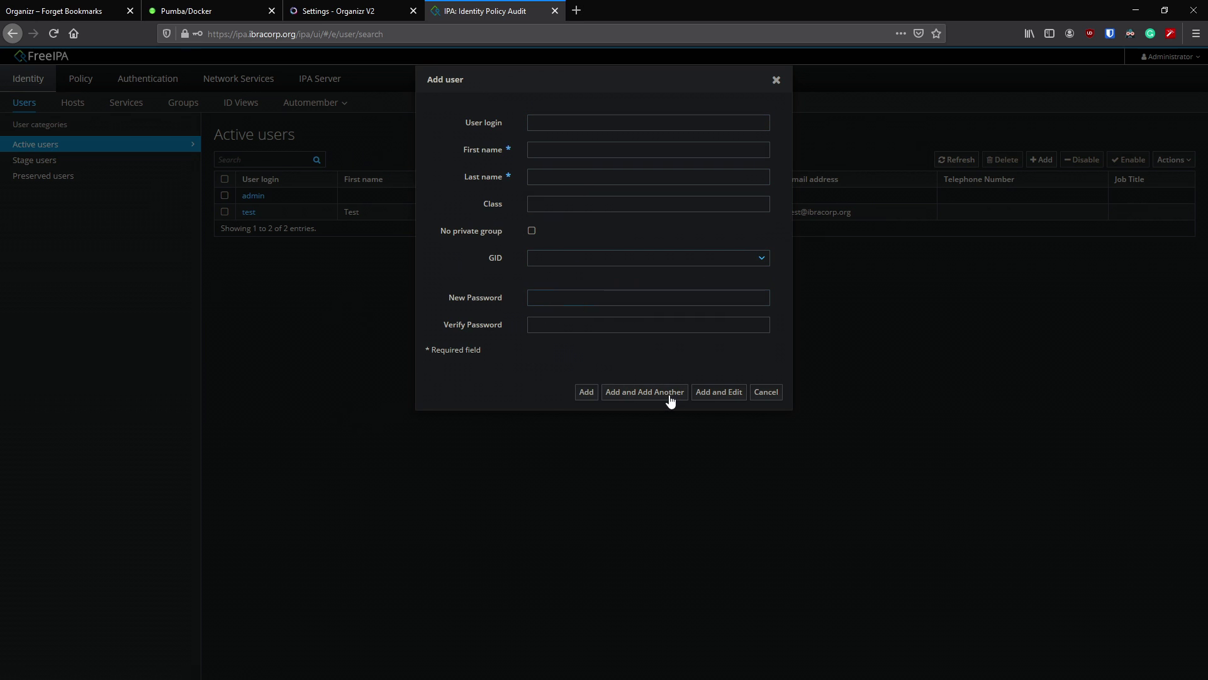
click(778, 392)
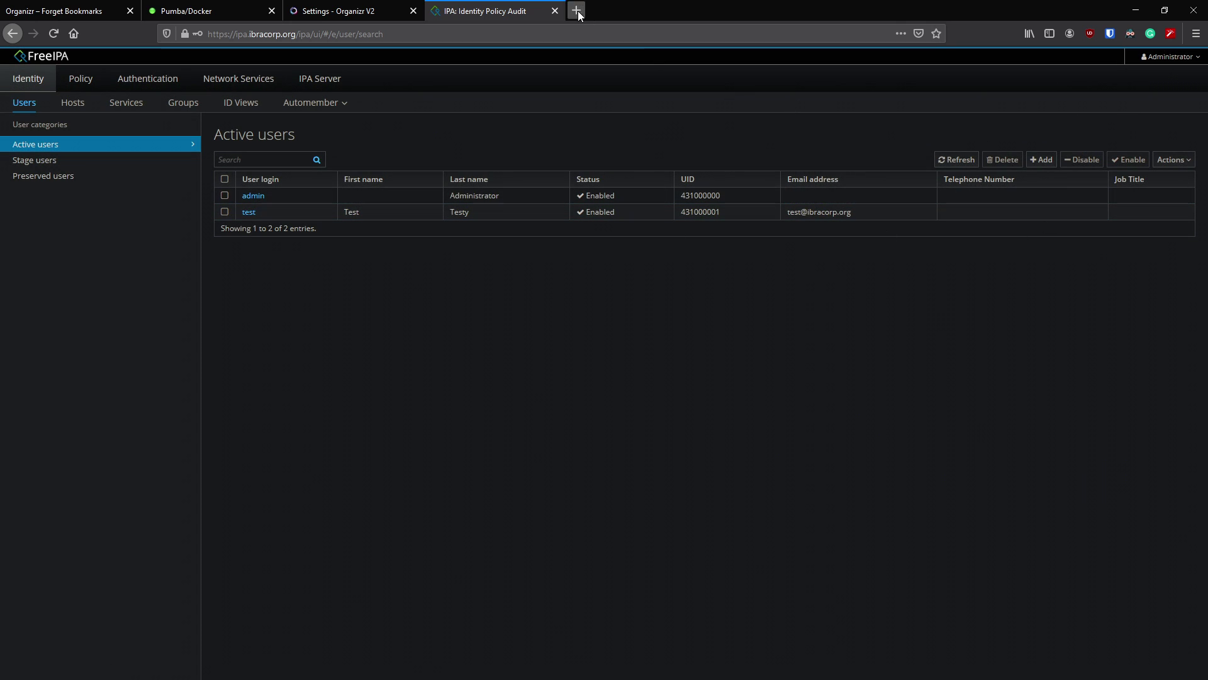
click(555, 11)
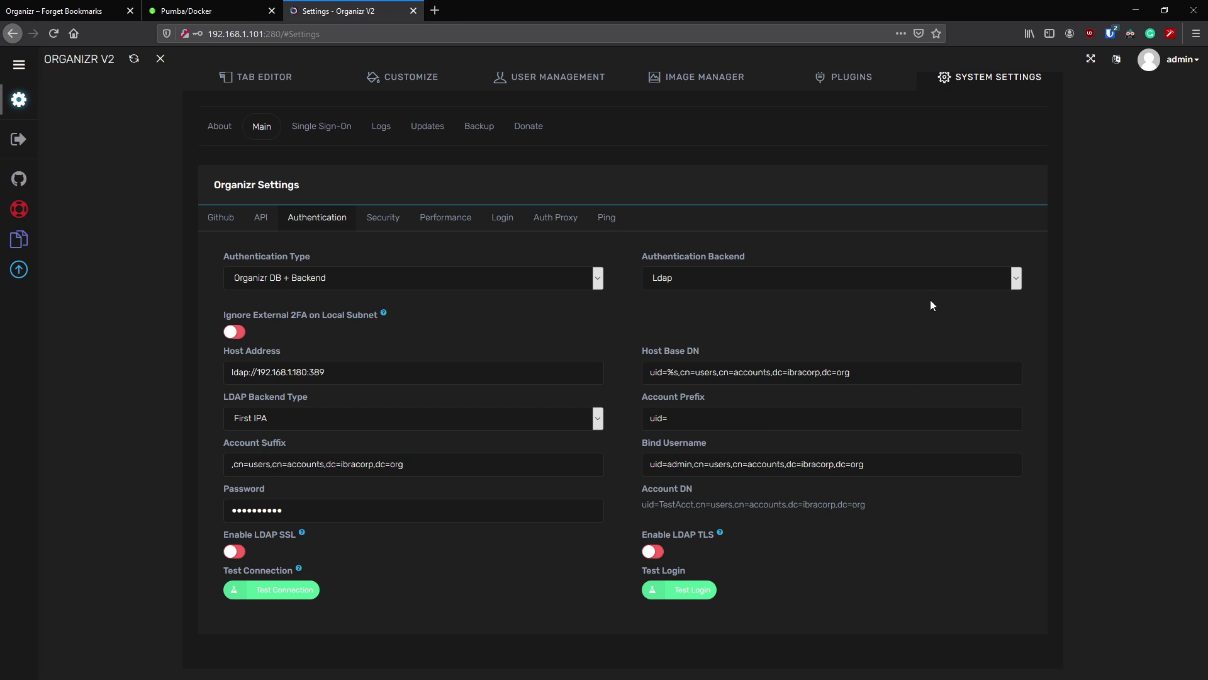
- In a new private browser window, log in to Organizr as the test user and decline saving the password
click(1195, 34)
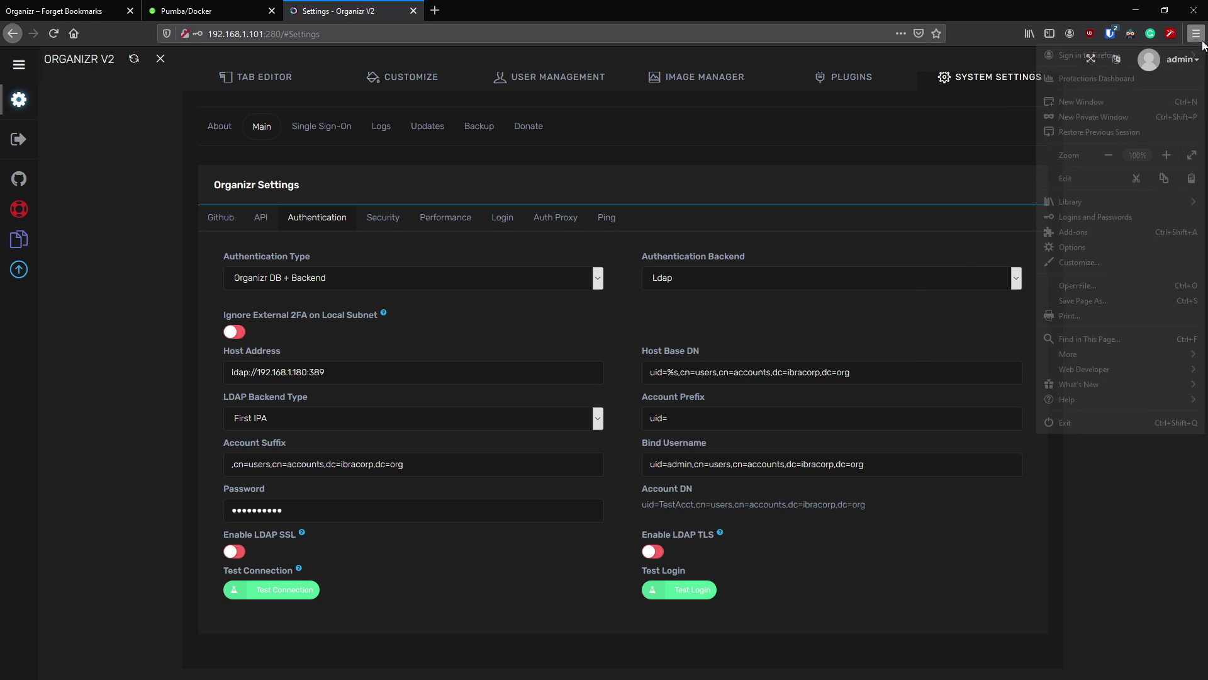
click(1123, 118)
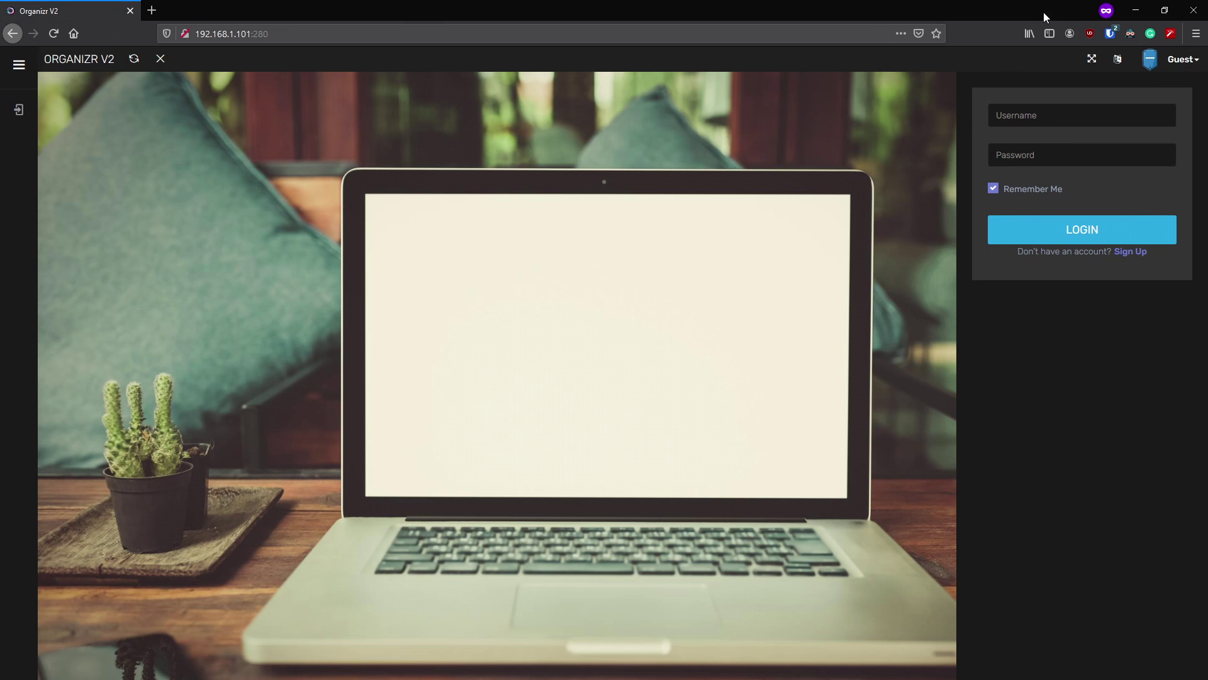
click(1048, 108)
text(test)
key(Tab)
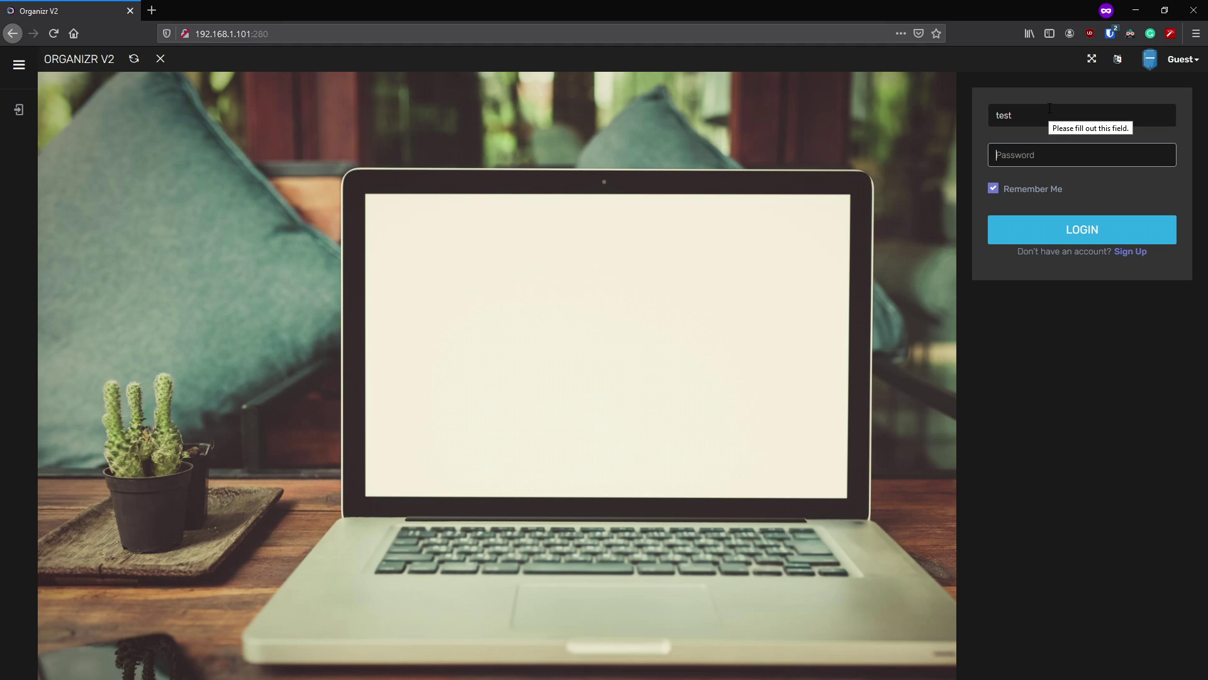
text(••••••••••)
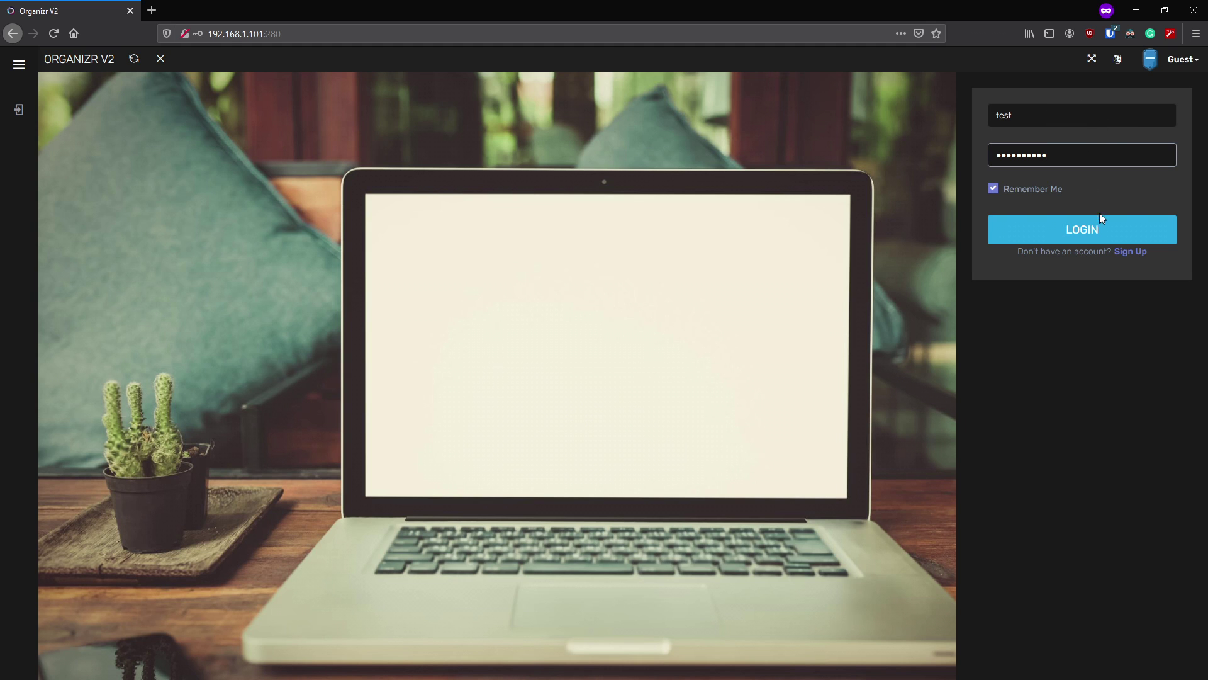
click(1095, 231)
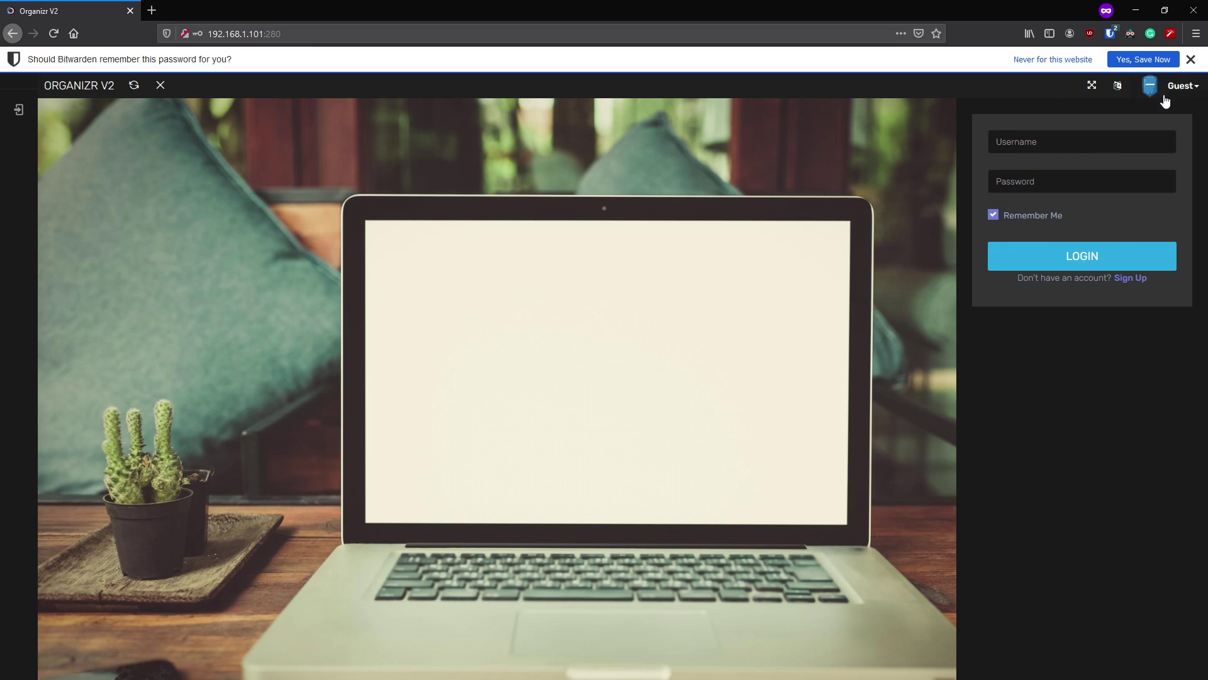
click(1190, 59)
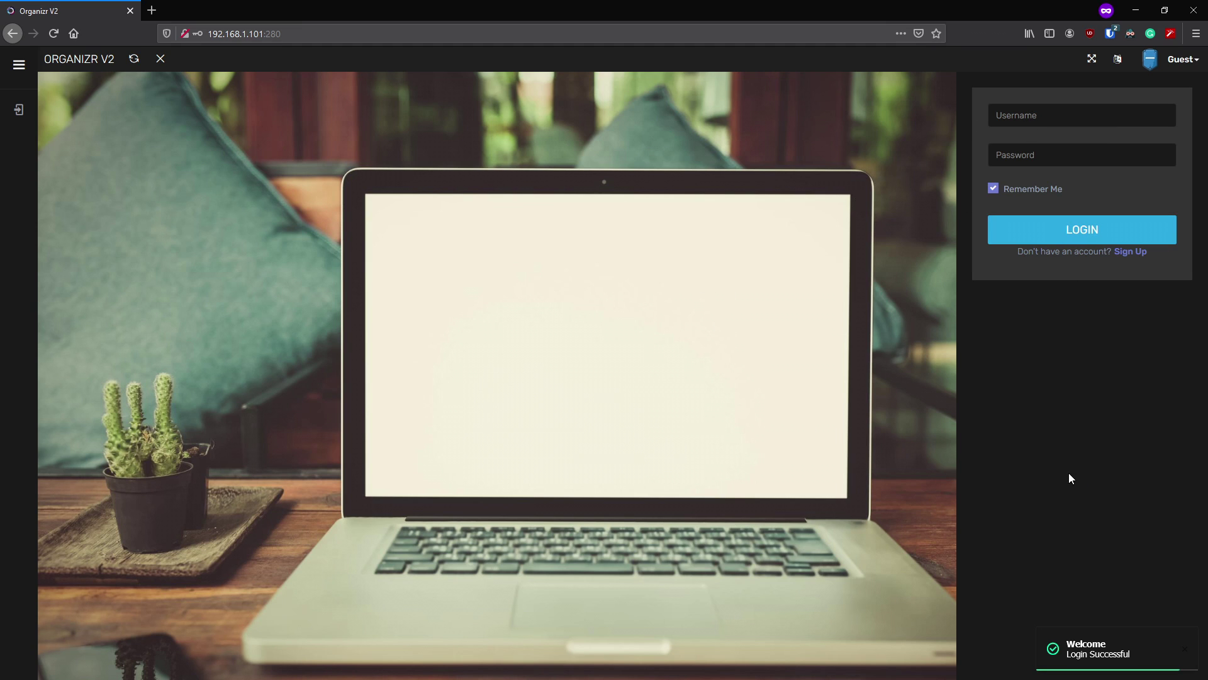
- Log in again as the test user, confirm the No Tabs message, and return to the admin window
click(1060, 112)
text(test)
key(Tab)
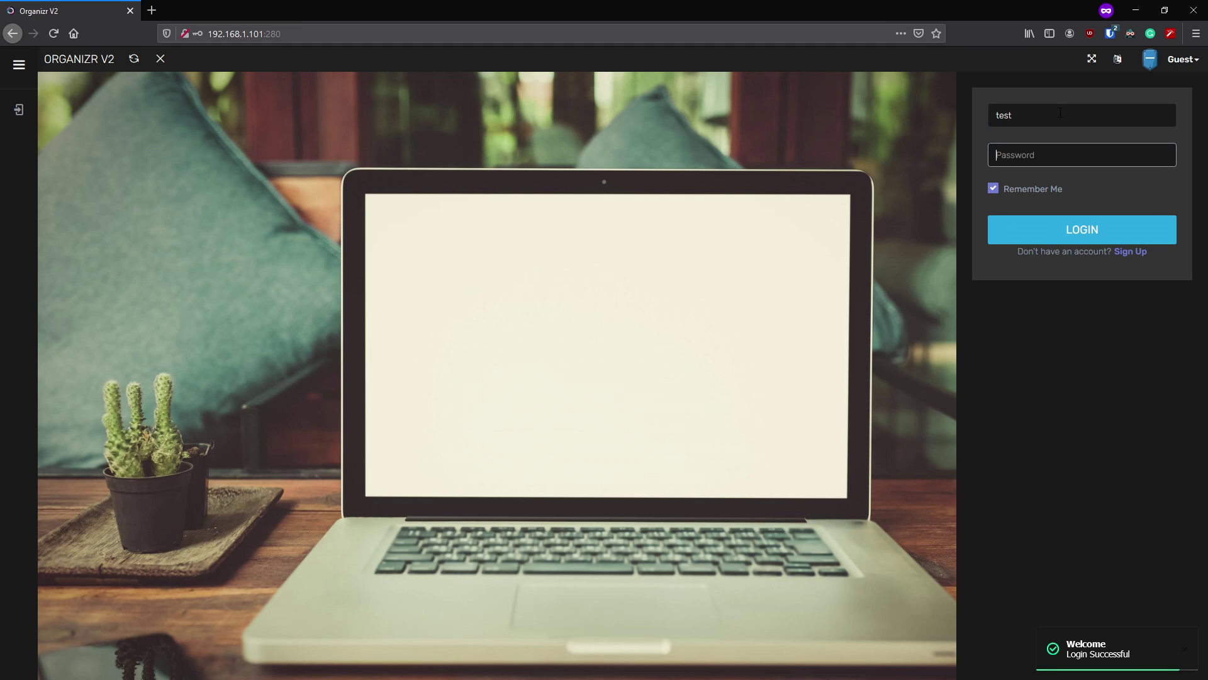
text(••••••••••)
click(1100, 234)
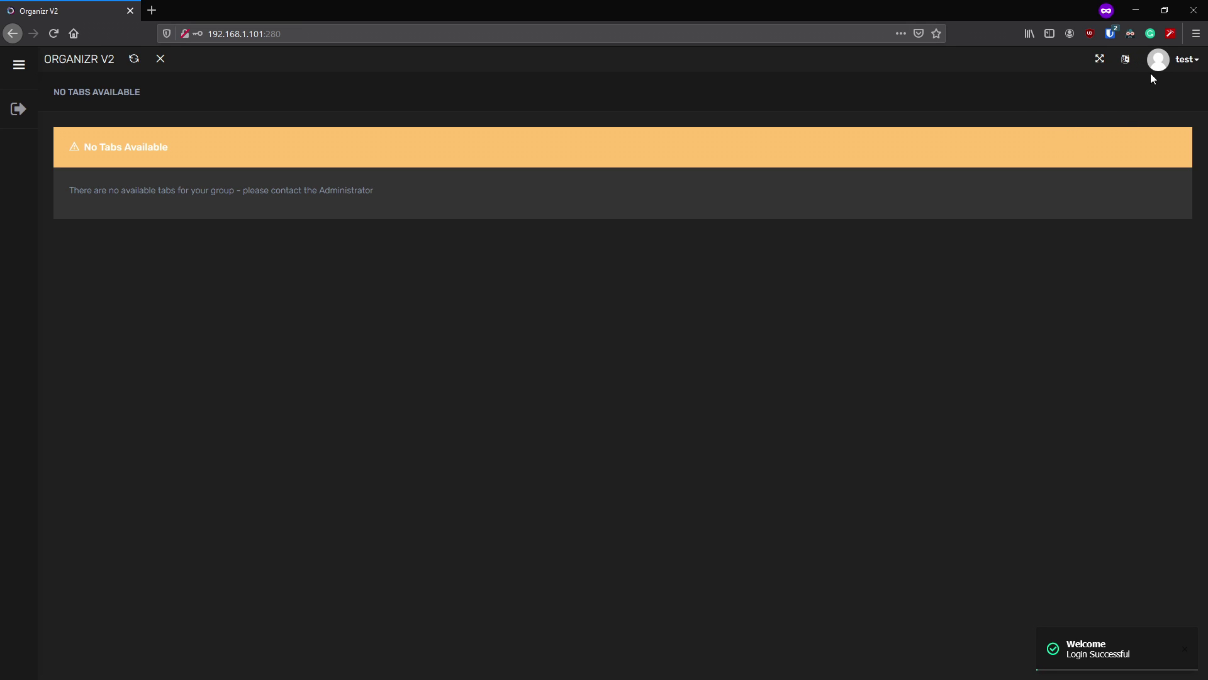
click(1136, 10)
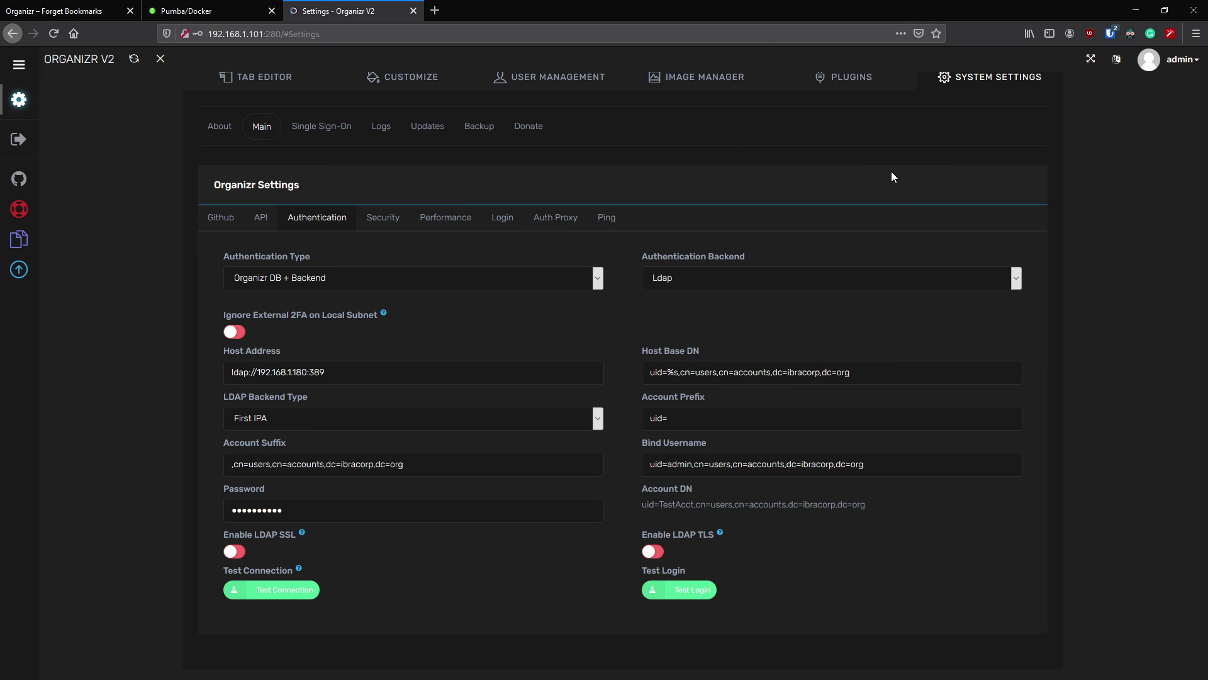
- Confirm the test account is listed in Manage Users, then view the System Settings Security page
click(566, 84)
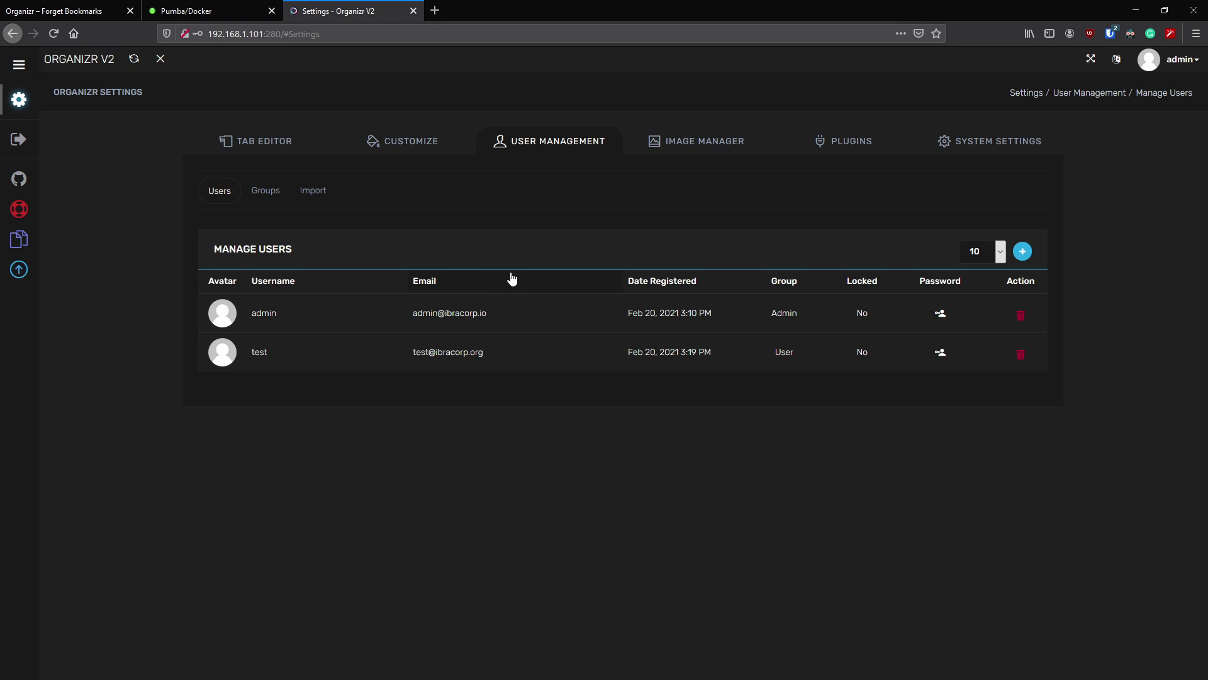
click(950, 146)
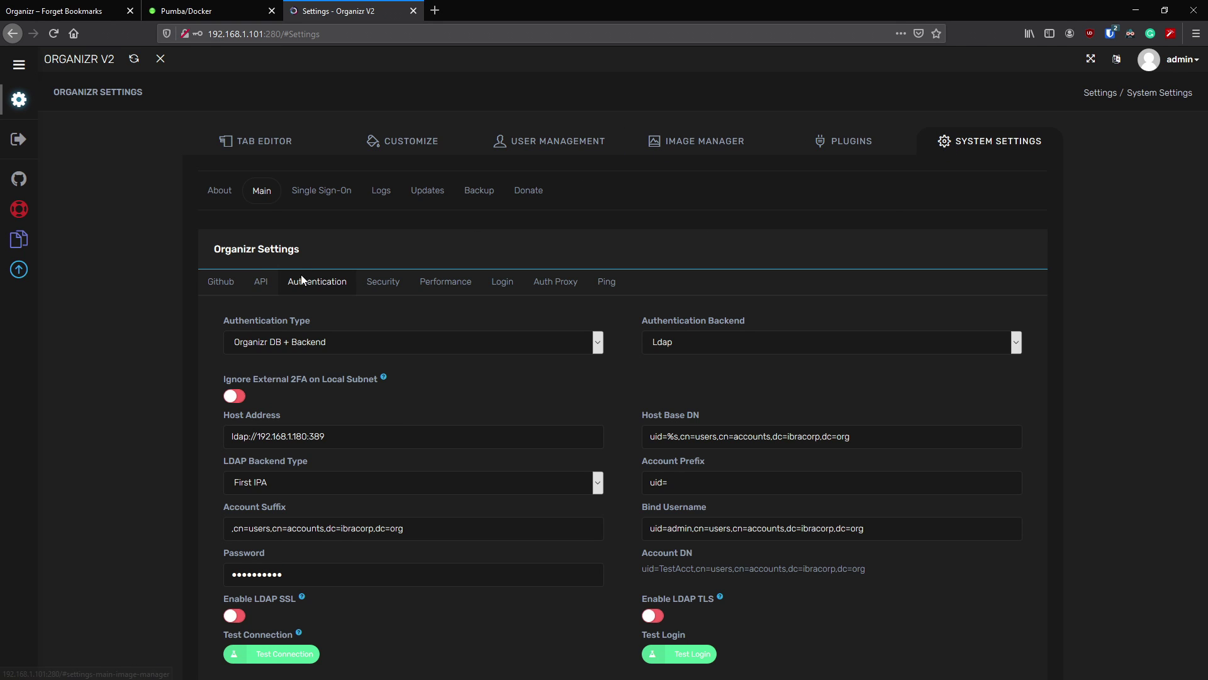
scroll(446, 336, down, 1)
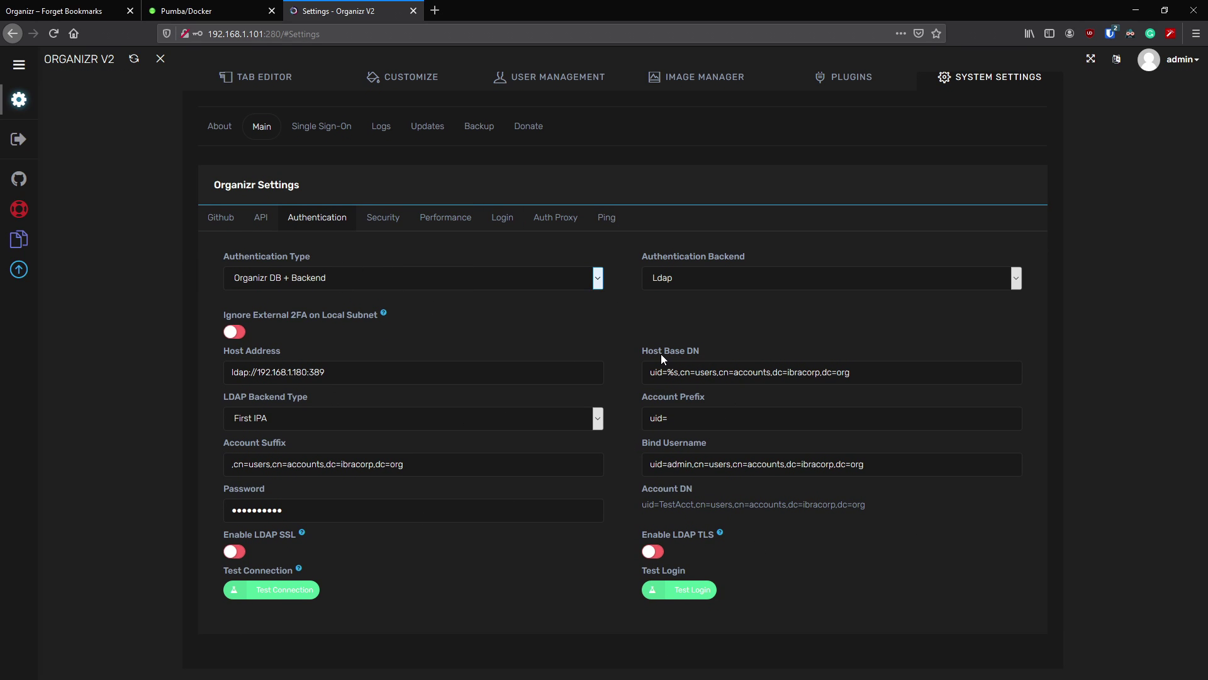
click(386, 222)
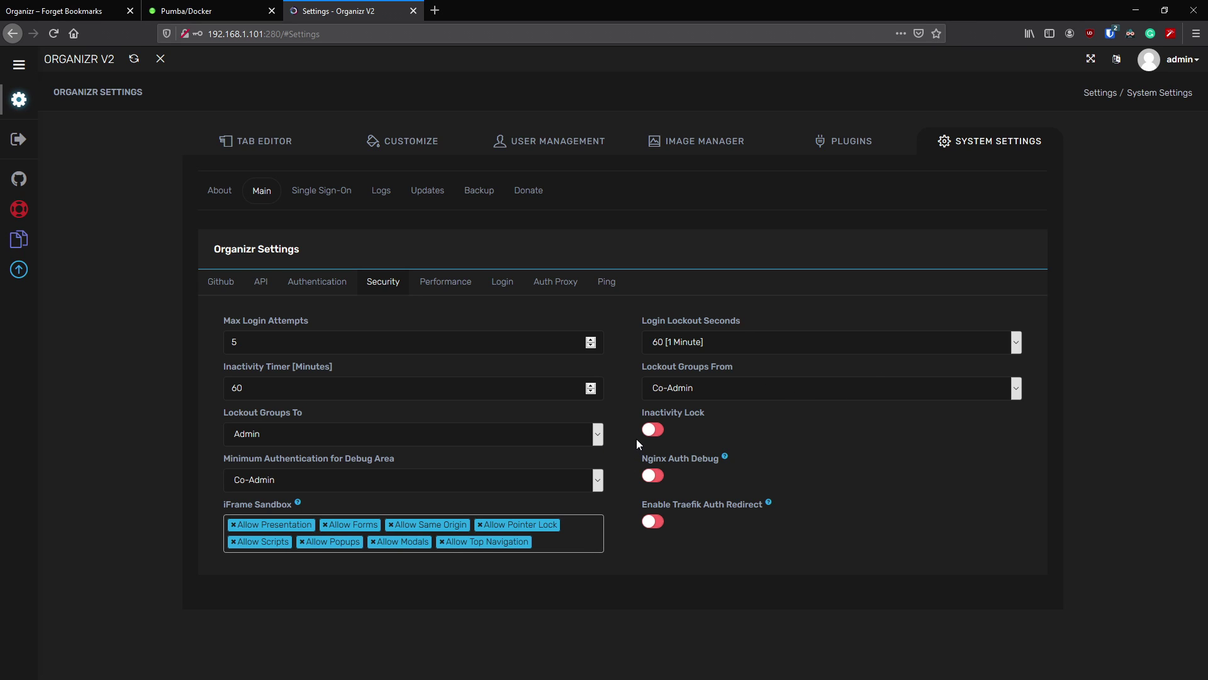
- Check the Lockout Groups To options, leaving it on Admin, then view the Performance and Login pages
click(594, 438)
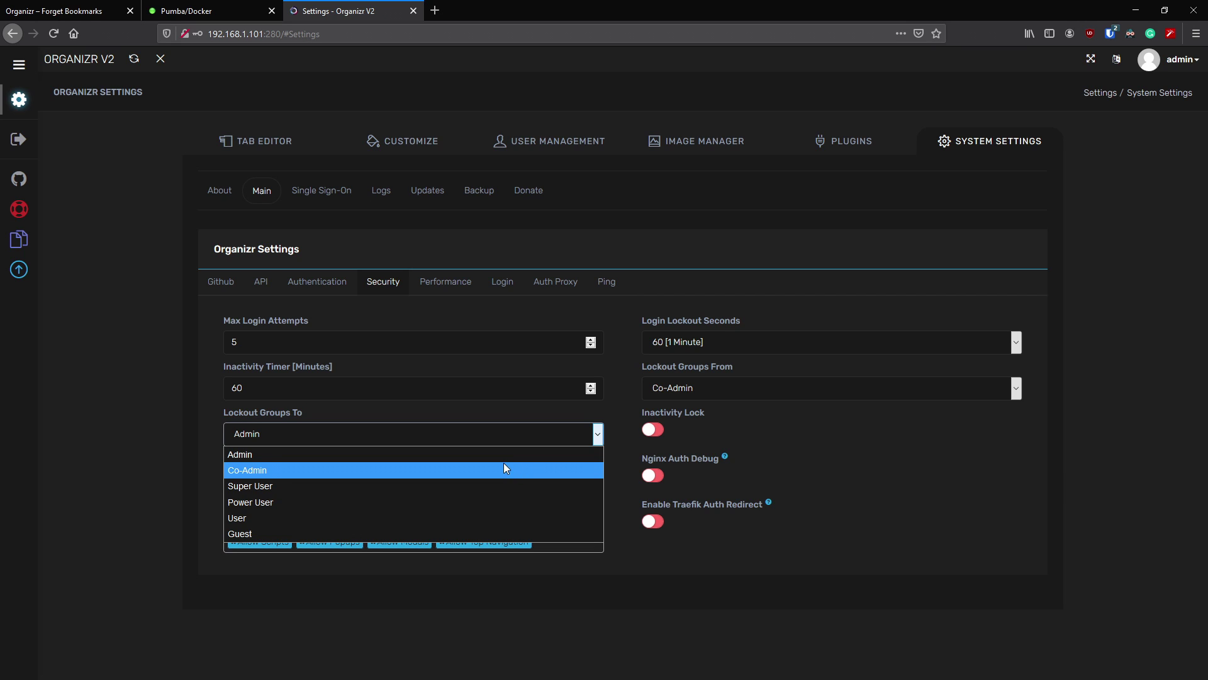
click(586, 406)
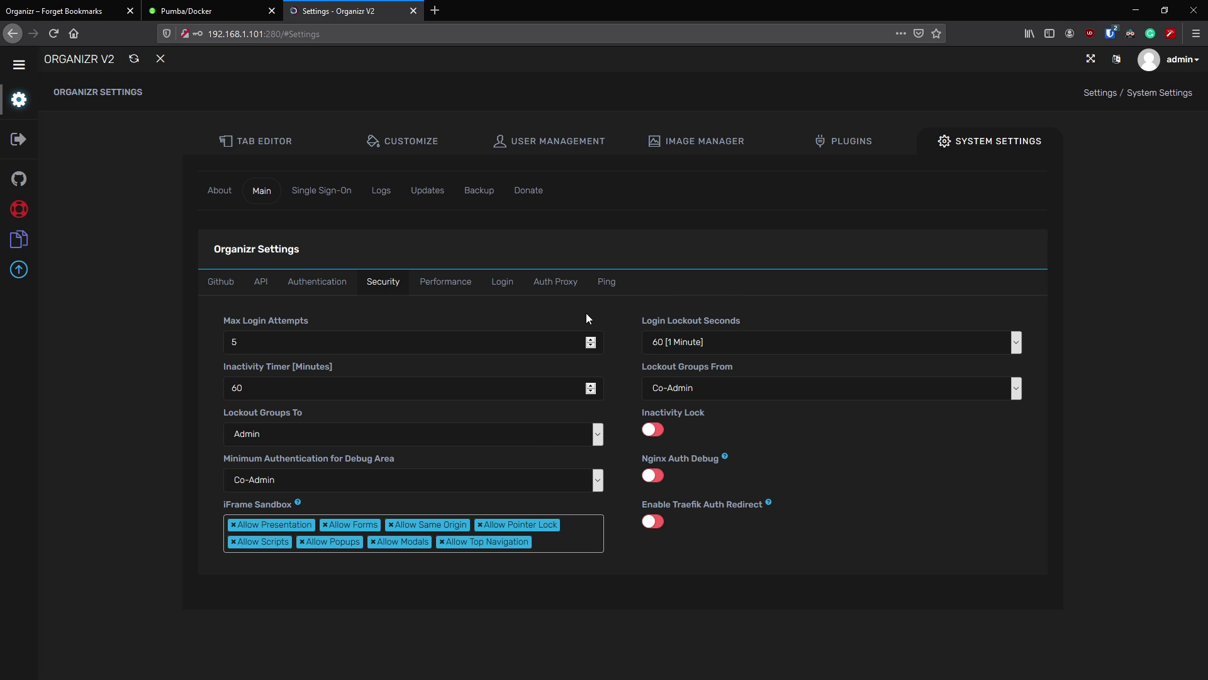
click(443, 294)
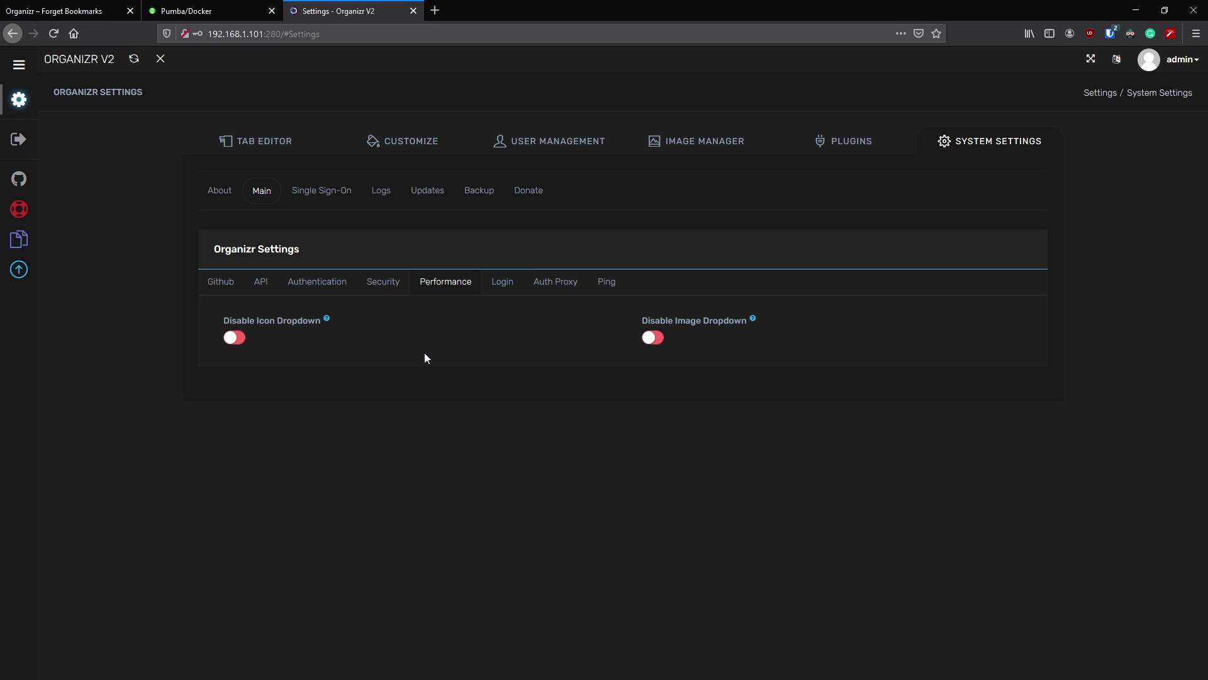
click(503, 289)
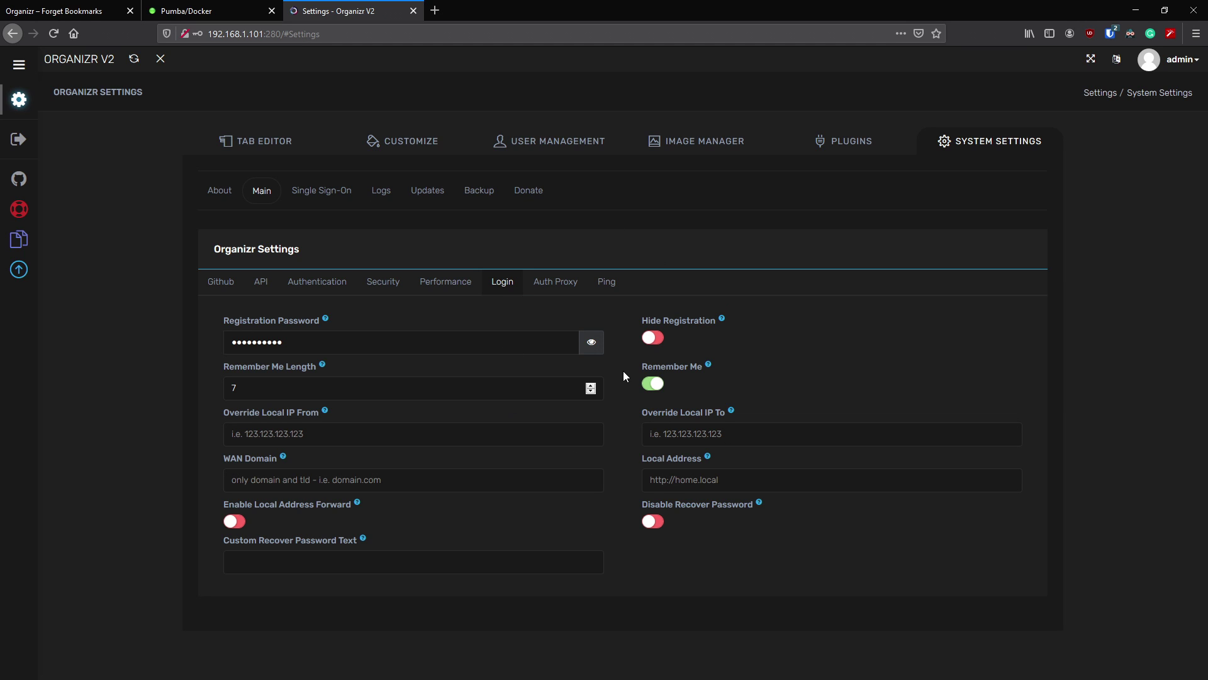
- Enable Hide Registration and save, read the Registration Password help tip, then go to Auth Proxy
click(669, 337)
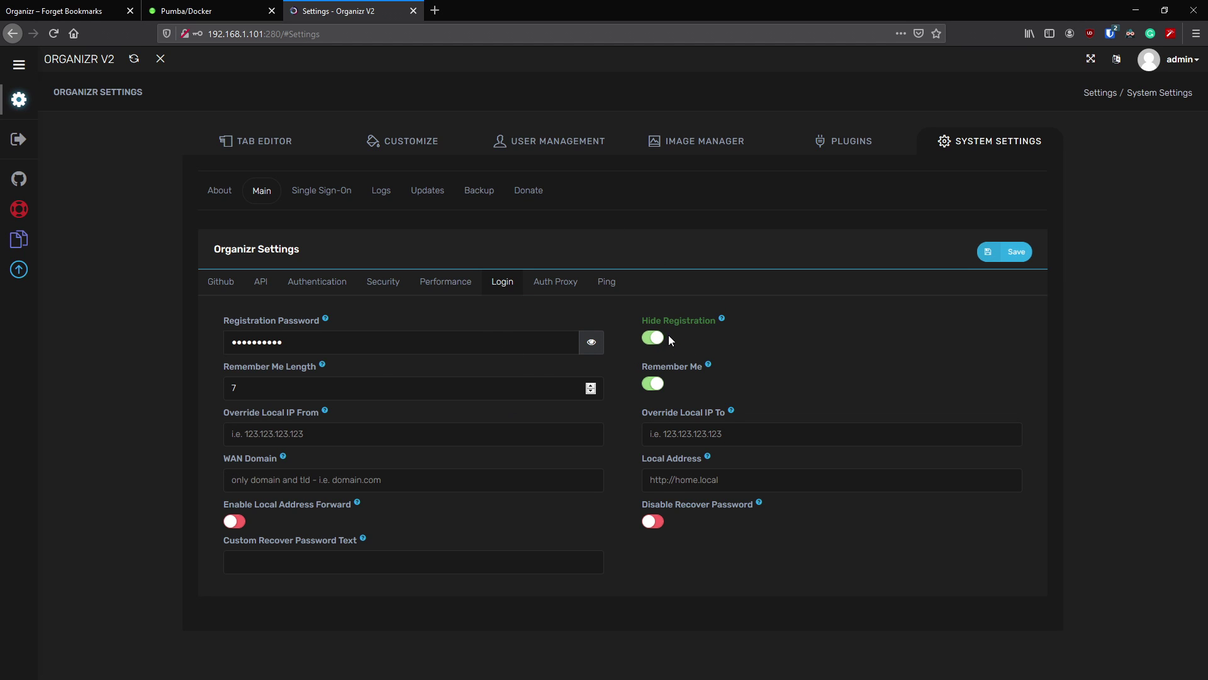
click(1001, 254)
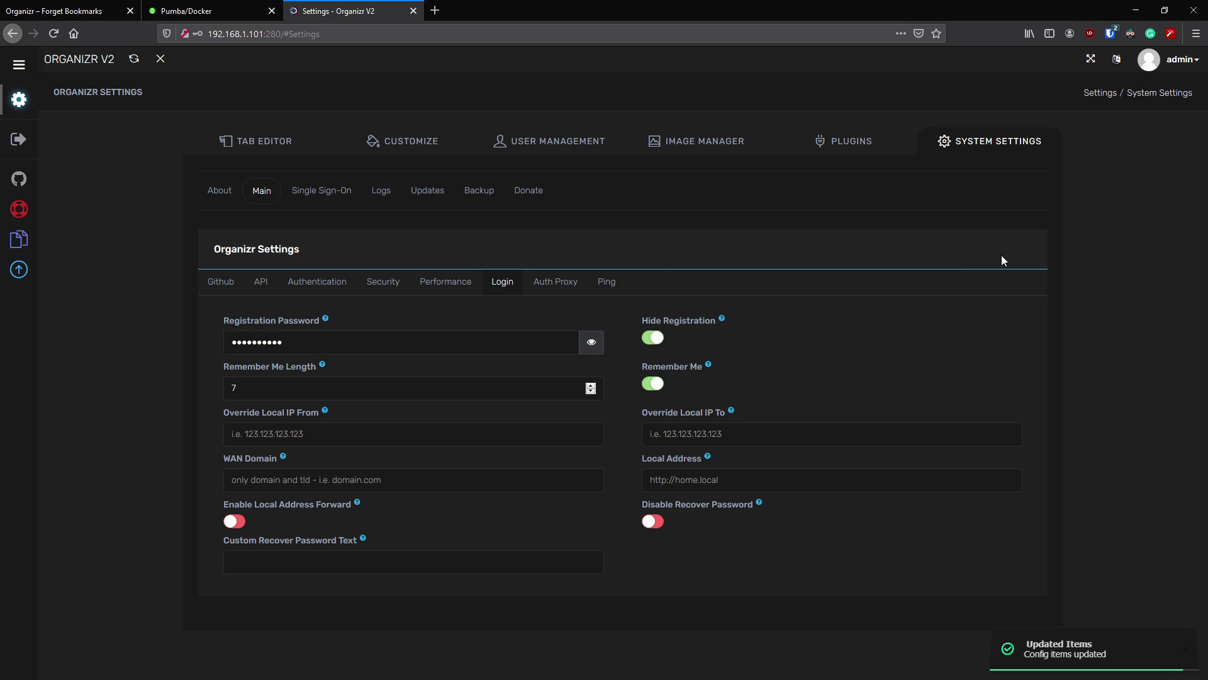
click(325, 320)
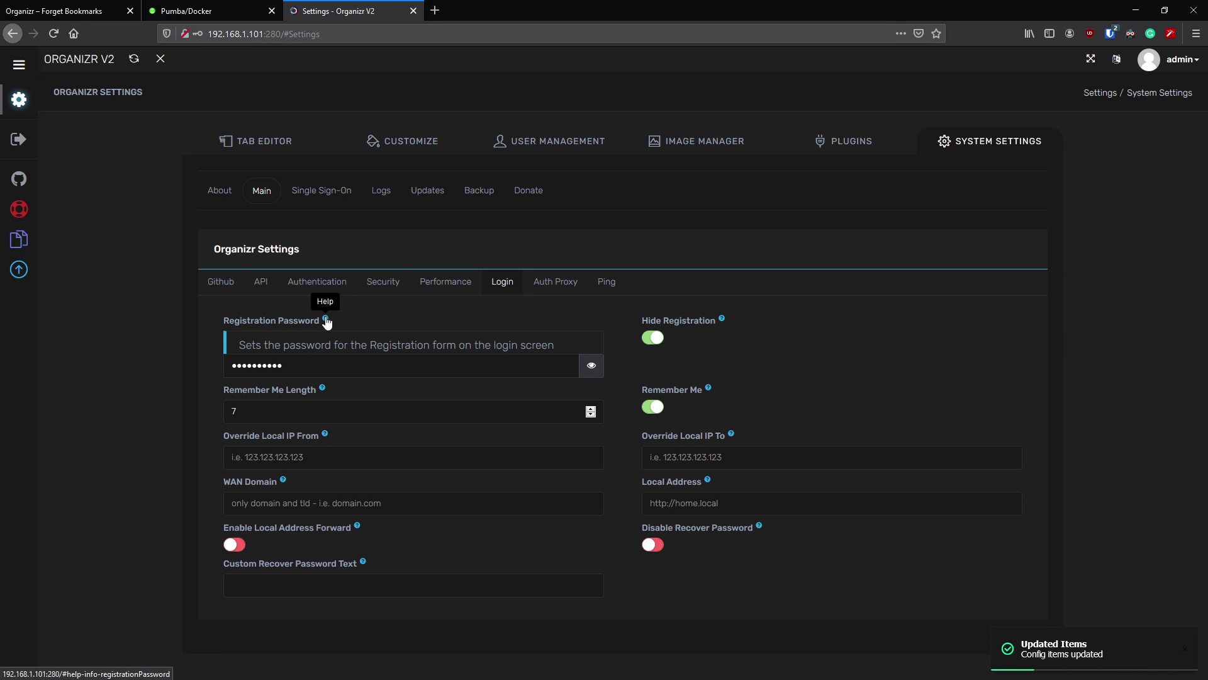
drag(252, 345, 569, 347)
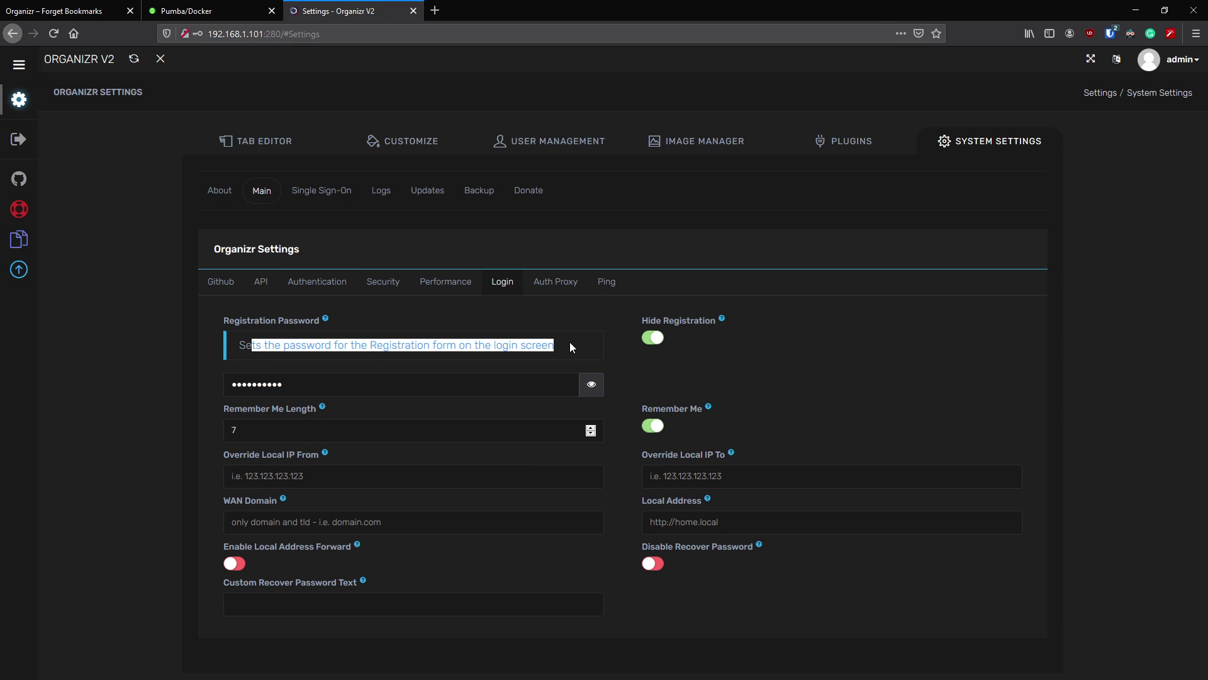
click(543, 344)
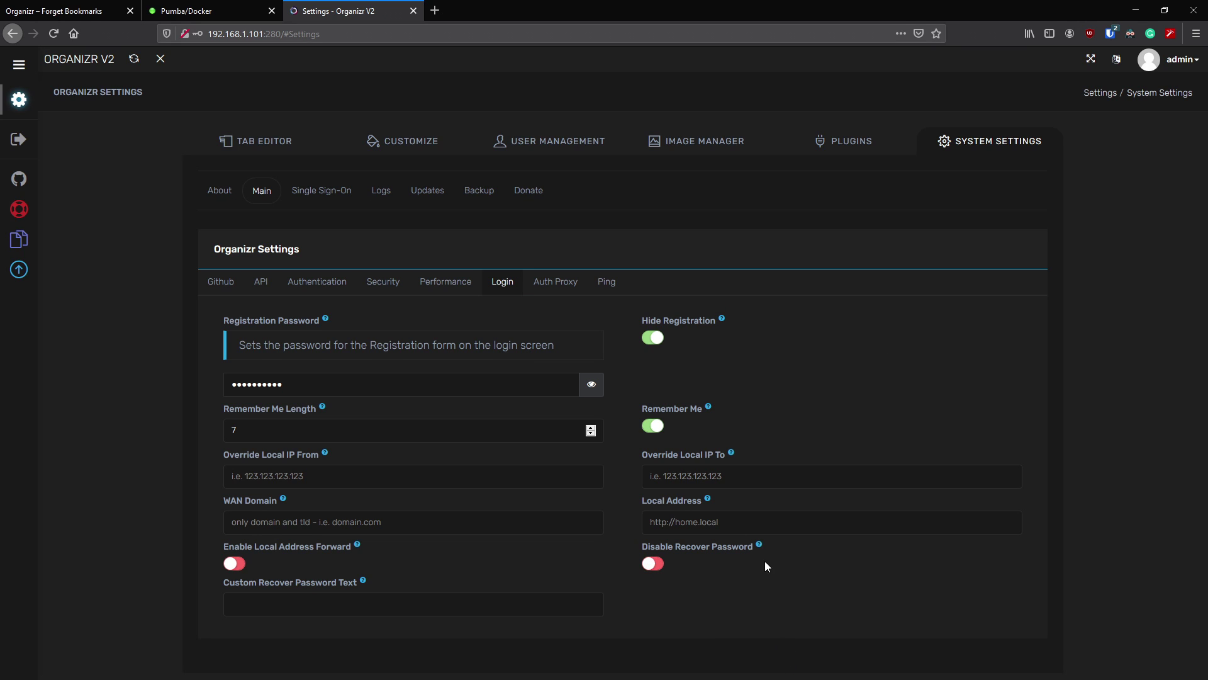
click(537, 283)
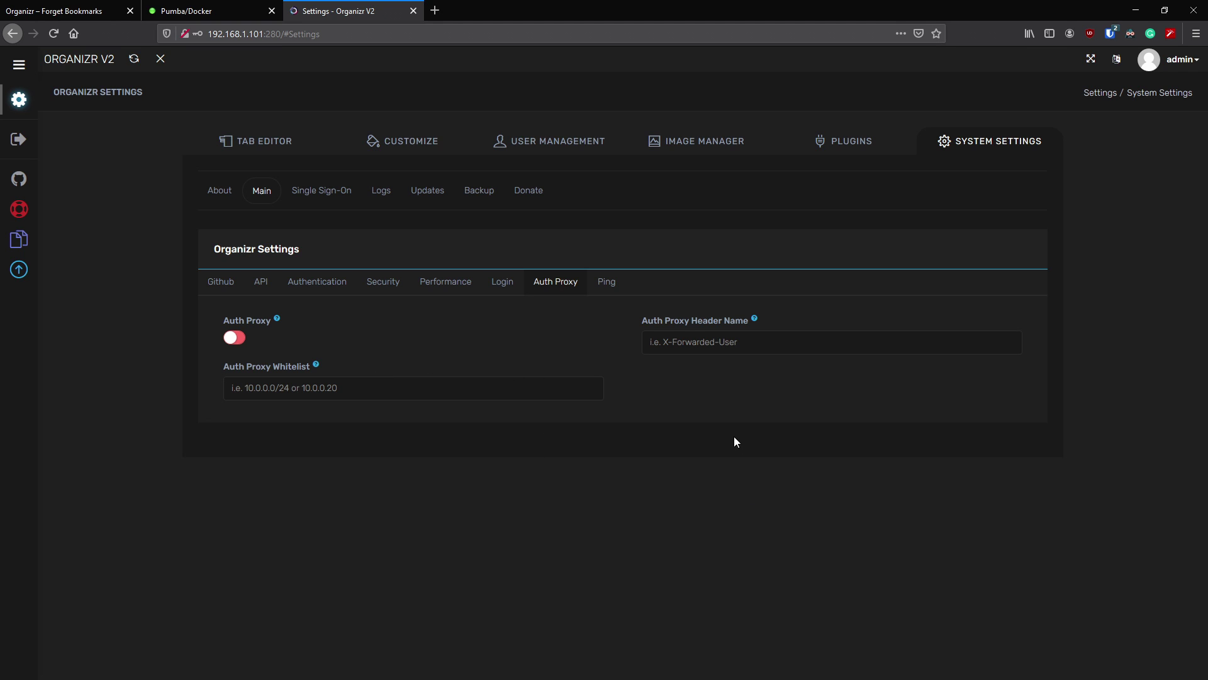
- View the Ping settings, then switch to the Single Sign-On section
click(609, 287)
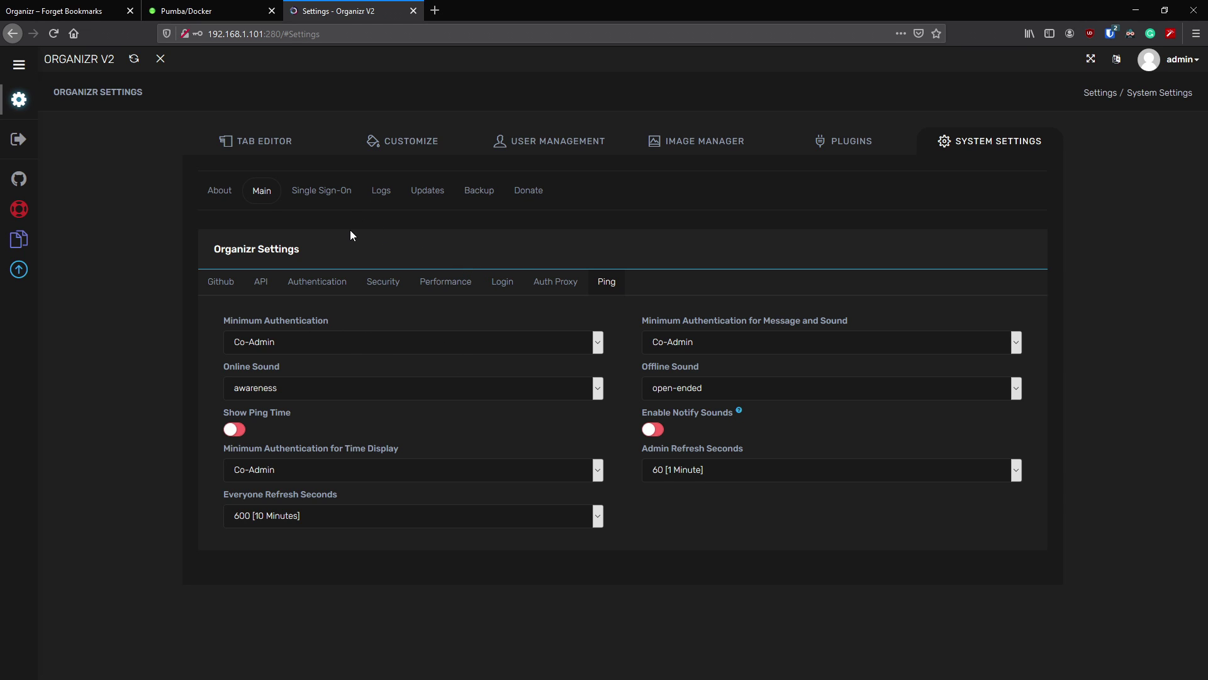
click(262, 195)
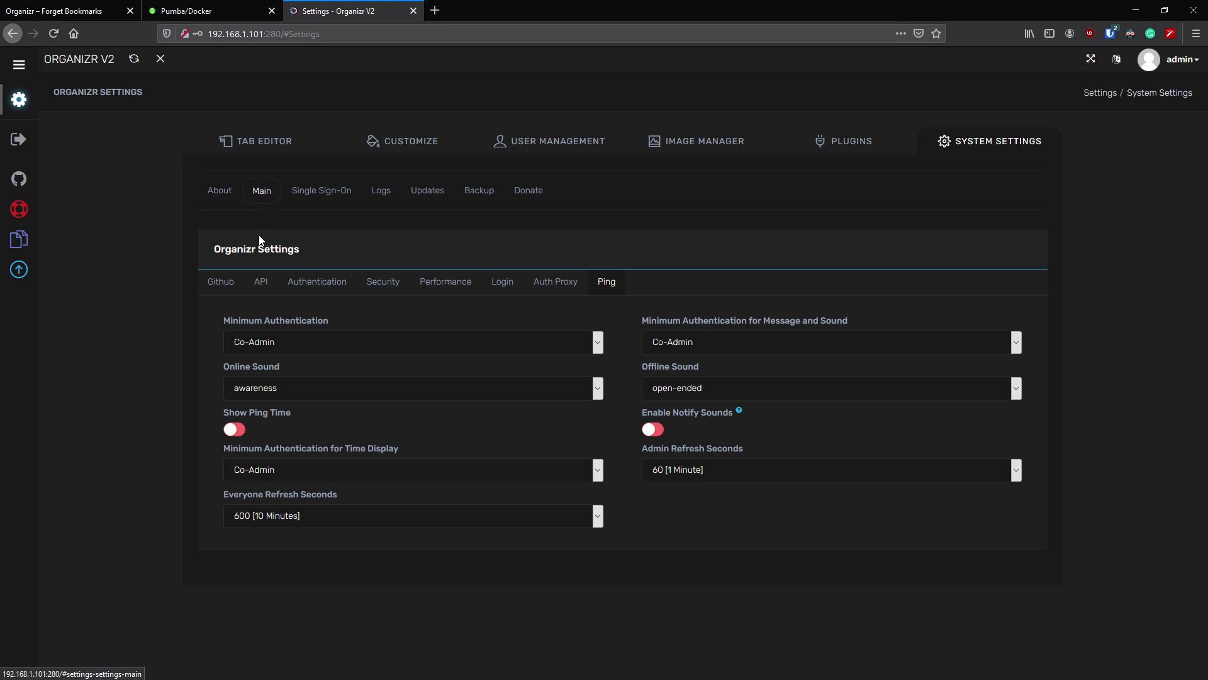
click(319, 198)
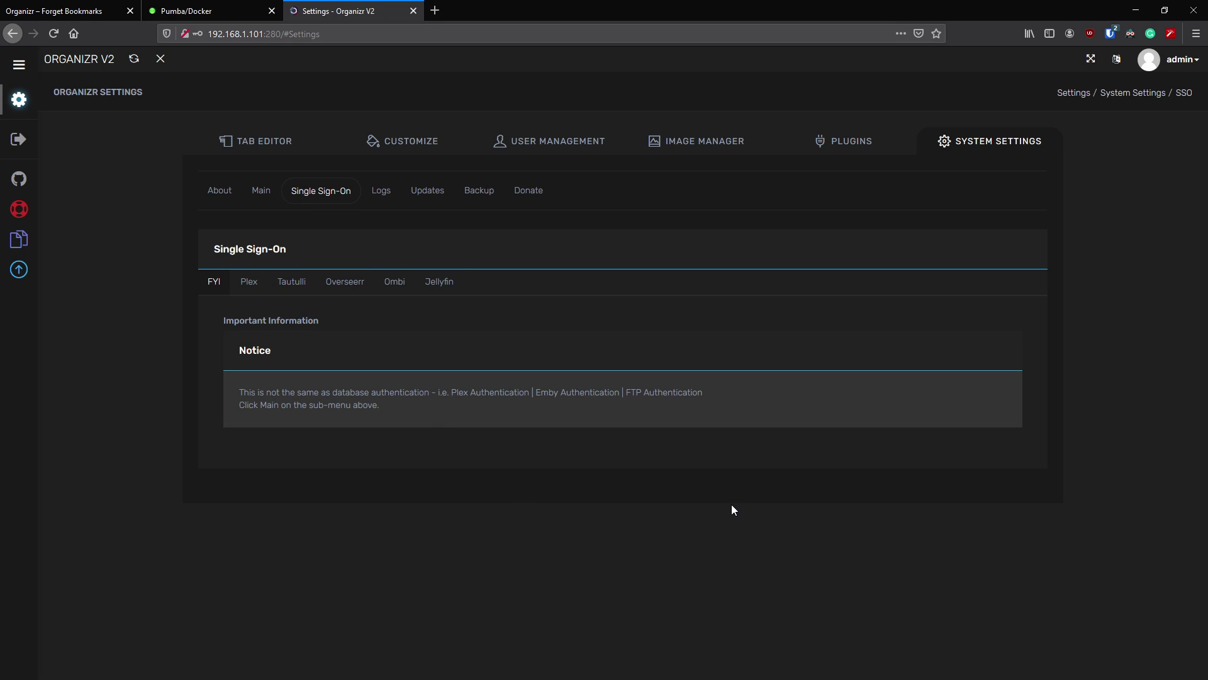
- Browse the Tautulli and Overseerr SSO sub-pages and settle on the Plex sub-page
click(255, 286)
click(292, 282)
click(344, 288)
click(280, 288)
click(258, 285)
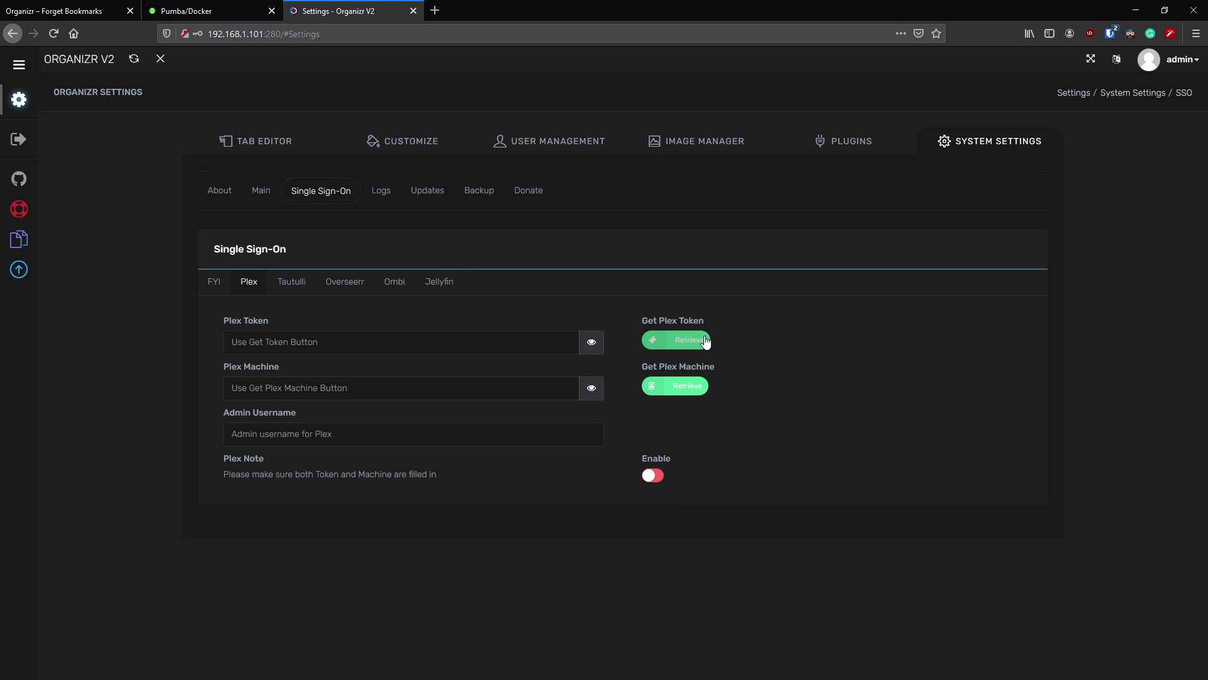
- Try retrieving a Plex token and machine, dismiss both prompts, and leave Plex SSO Enable off
click(683, 343)
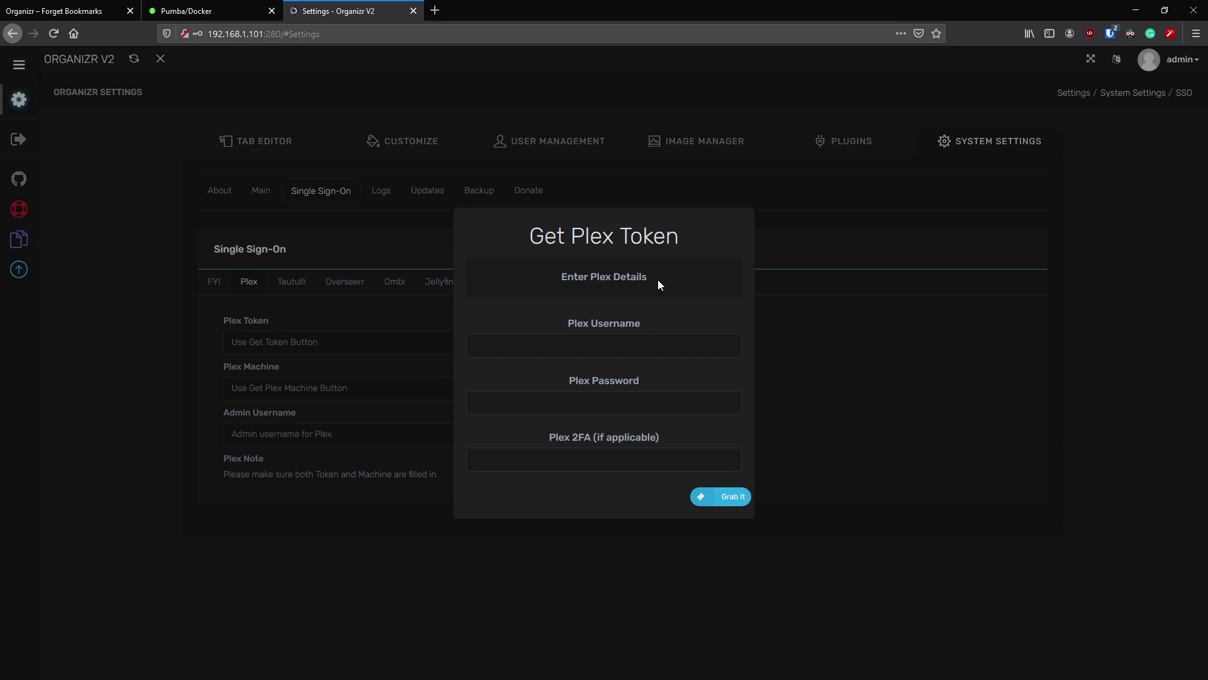
click(704, 652)
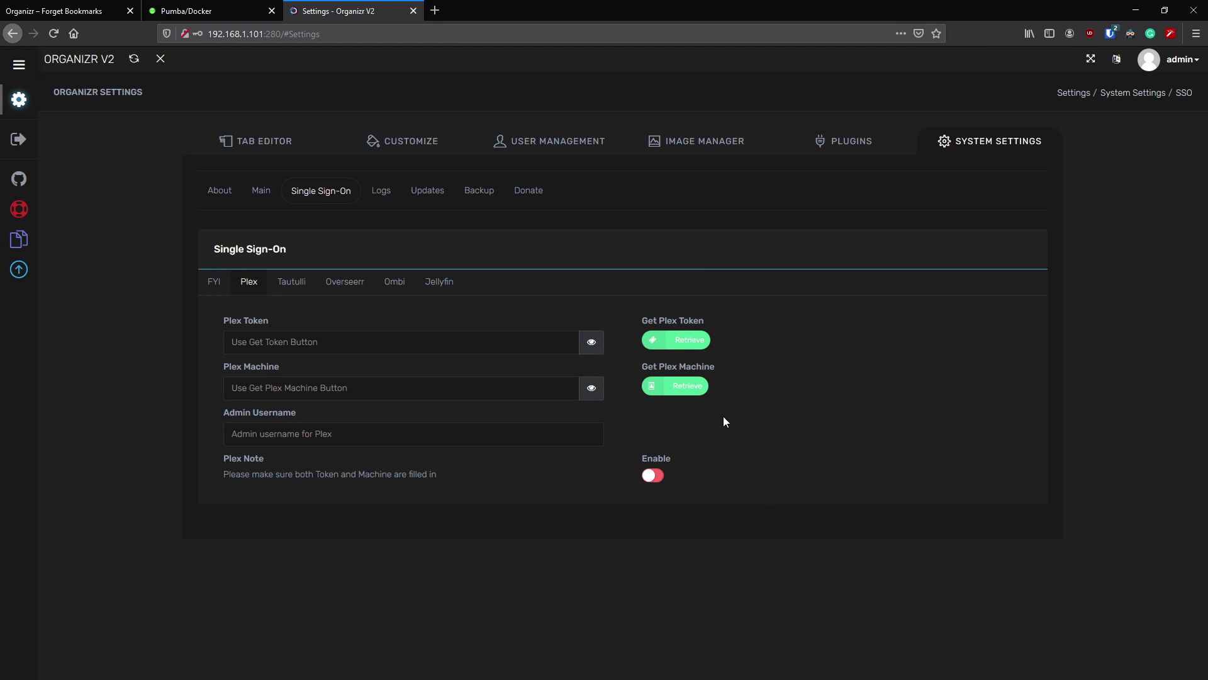
click(687, 386)
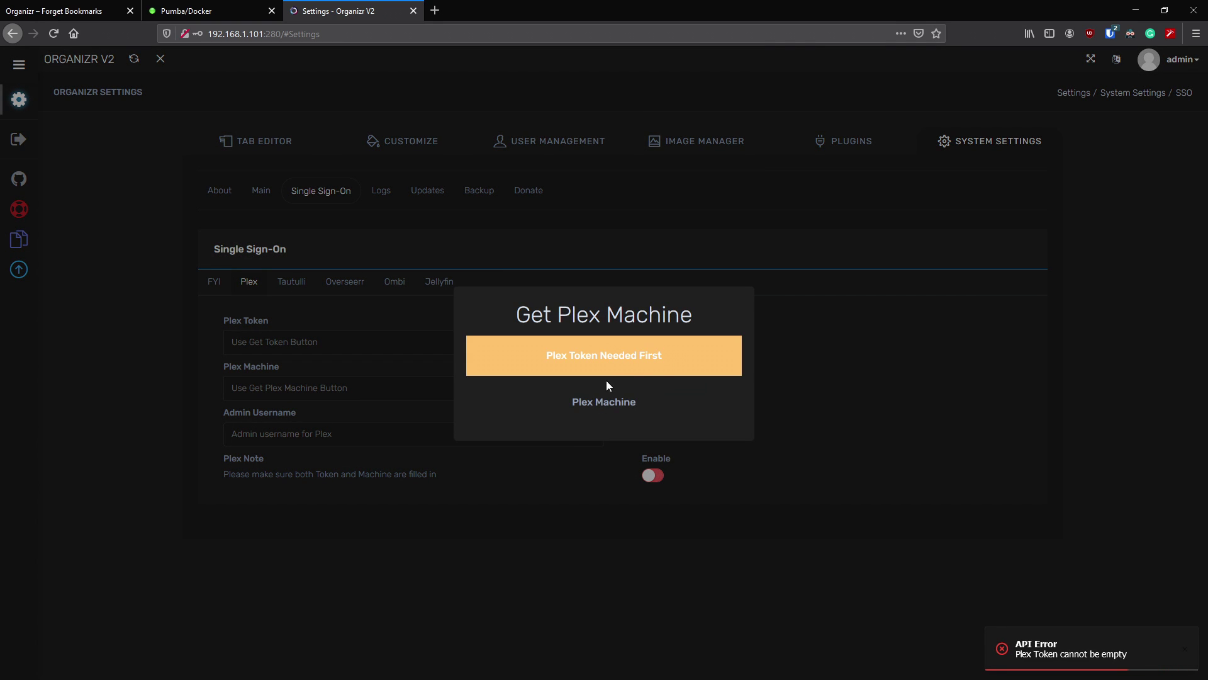
click(530, 486)
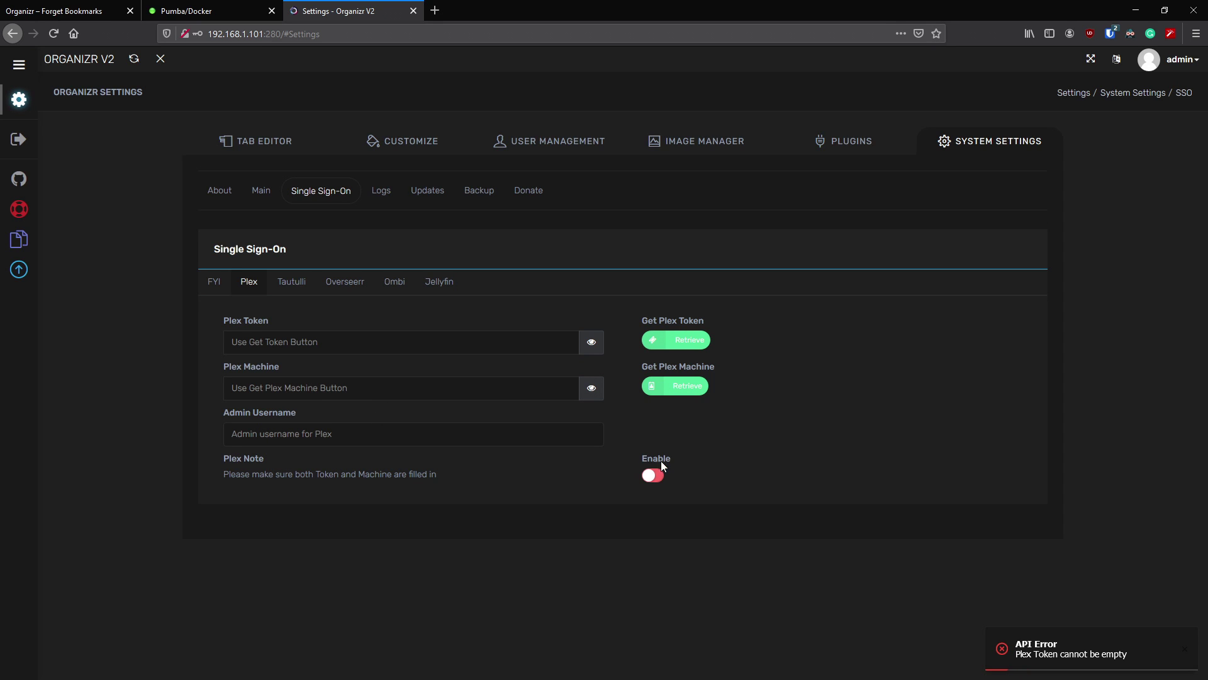
click(653, 477)
click(653, 476)
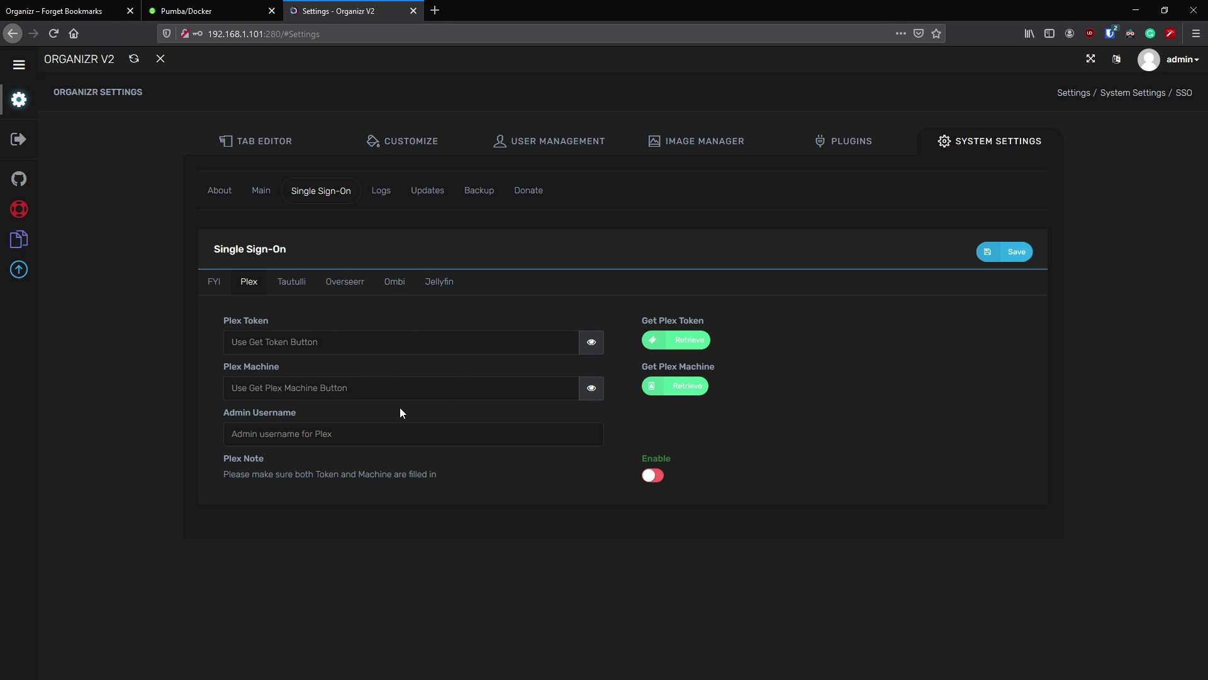
- Go through Tautulli, Overseerr and Ombi to the Jellyfin SSO page and check its empty URL fields
click(289, 281)
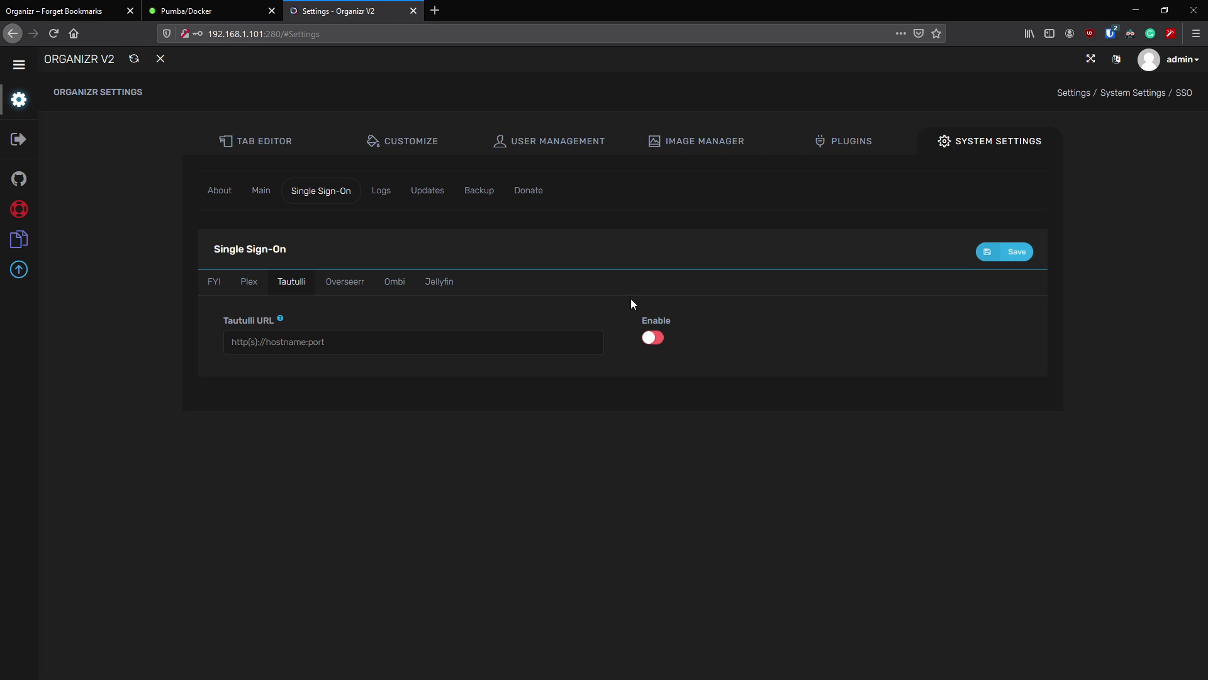
click(348, 284)
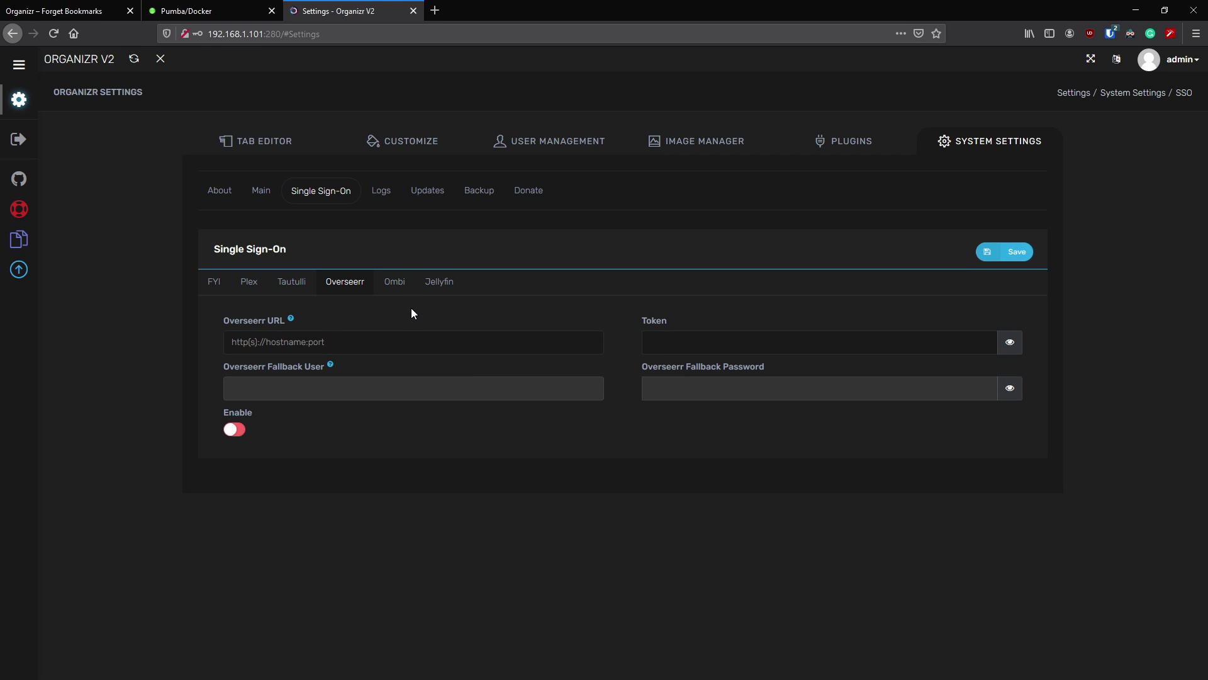
click(397, 283)
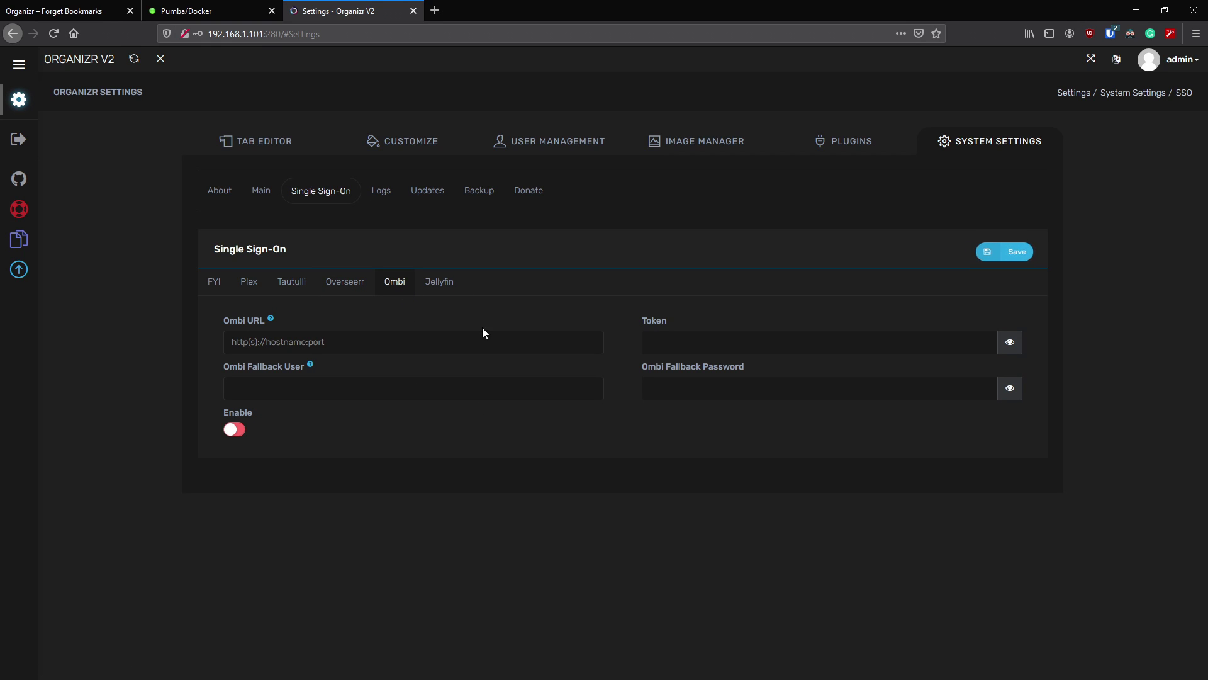
click(454, 287)
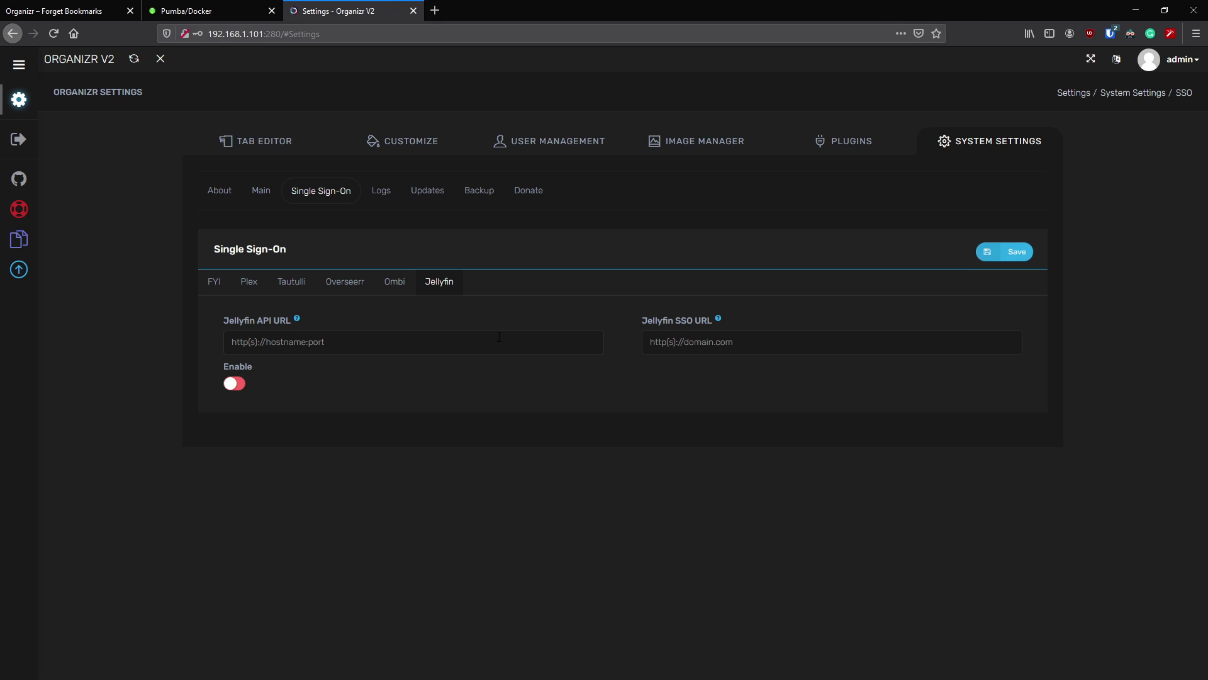
click(357, 345)
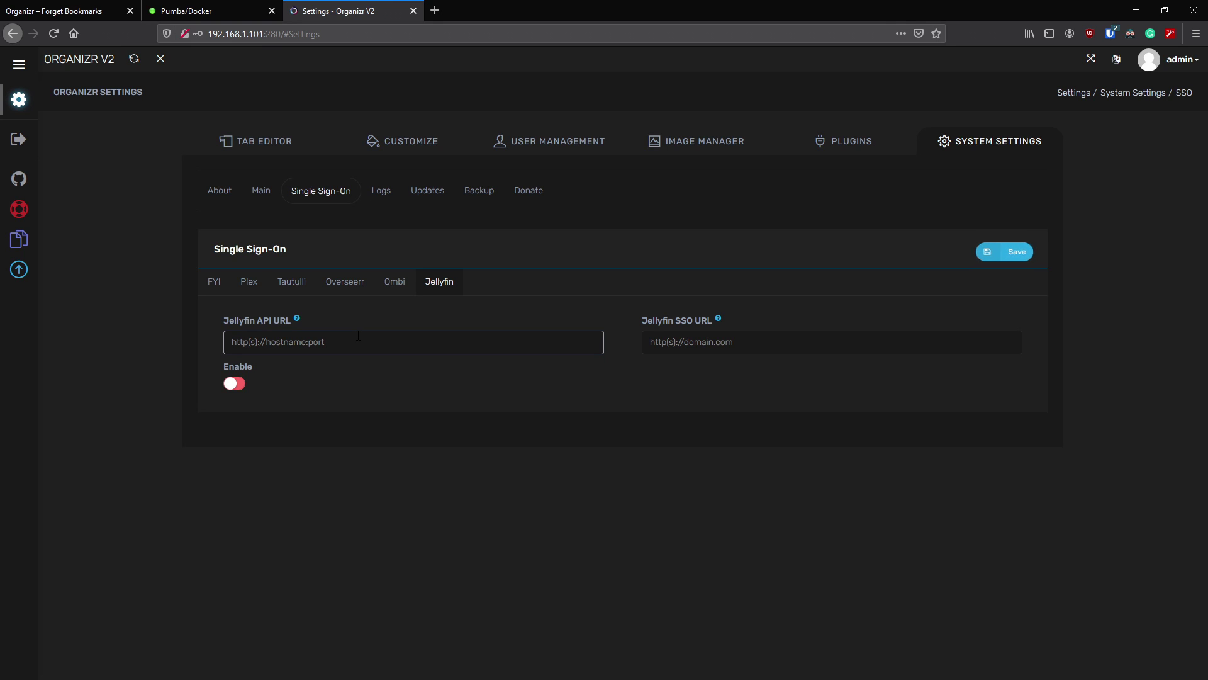
click(764, 343)
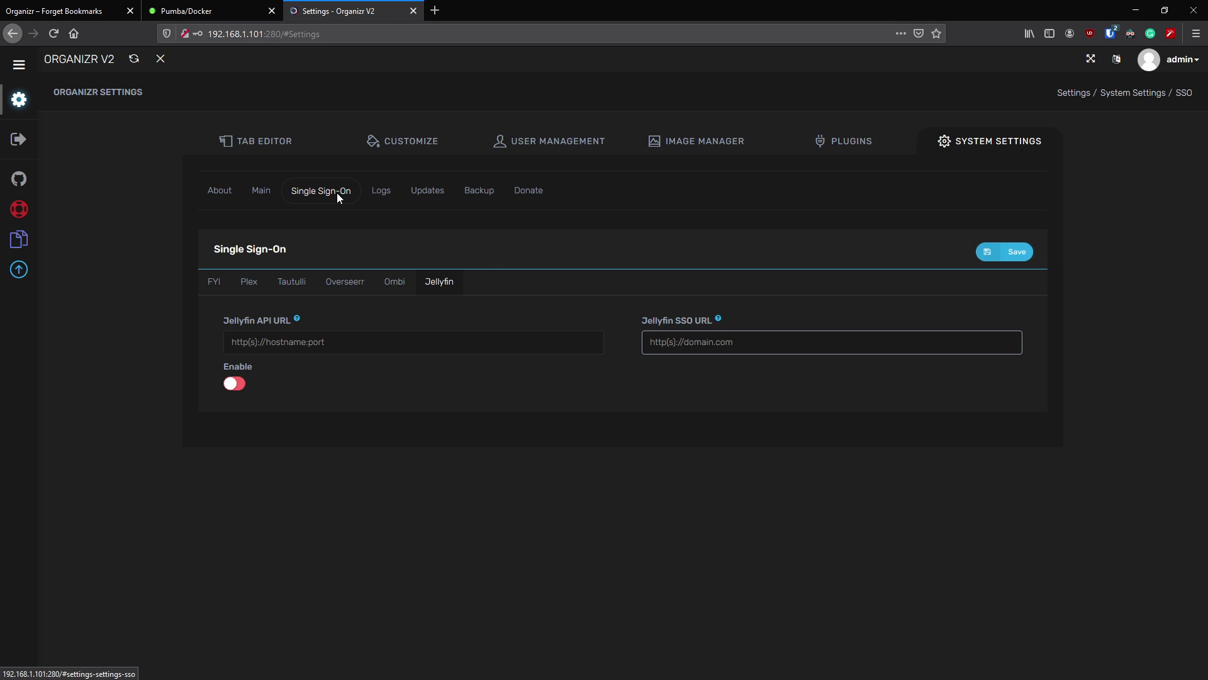
- Read the Organizr Log's newest entry, then view the Updates changelog (2.1.195) and the Backup page
click(385, 190)
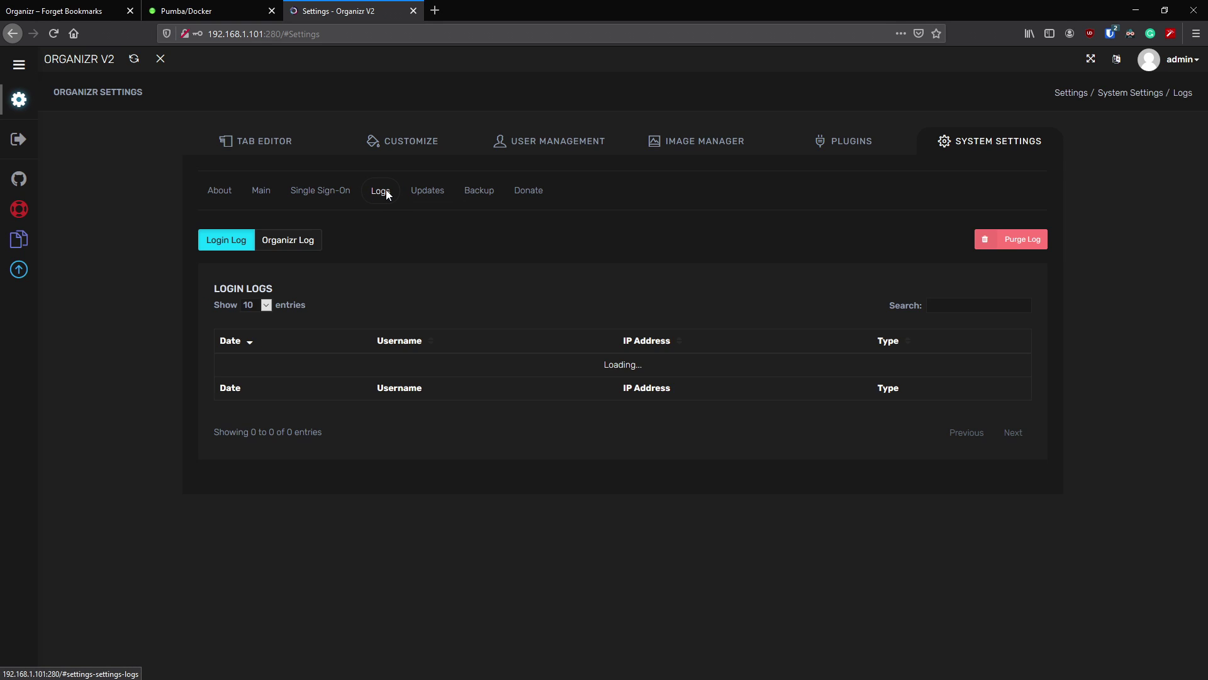
click(291, 247)
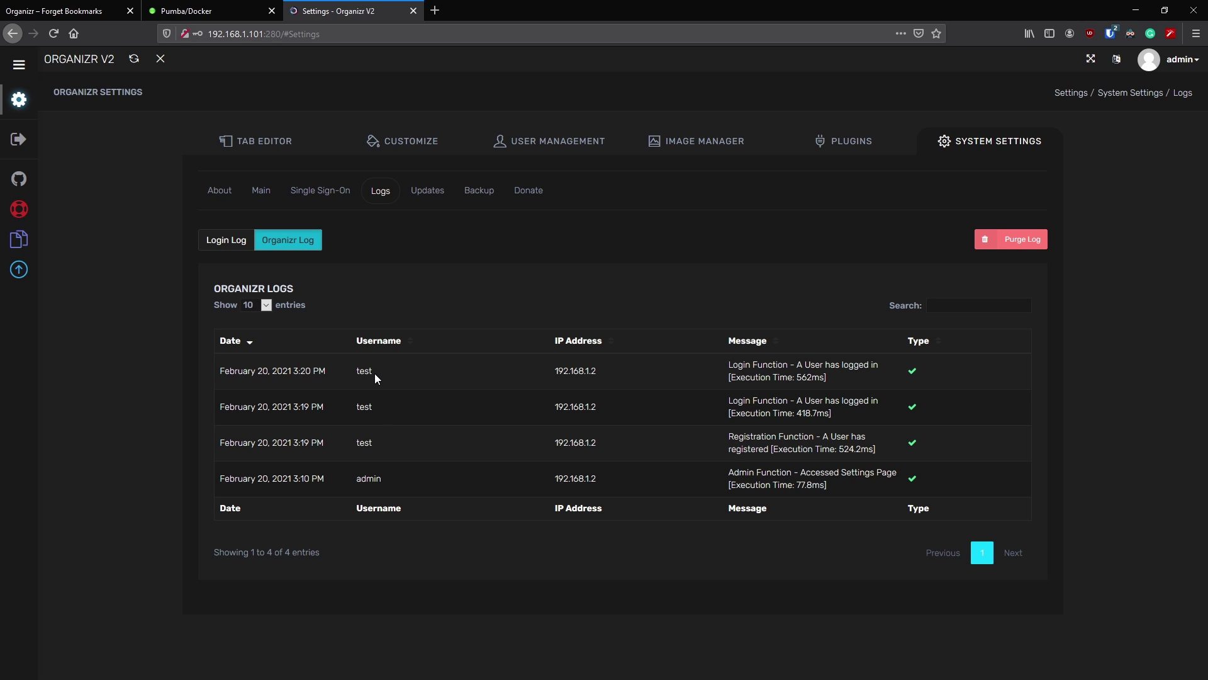
drag(375, 372, 360, 371)
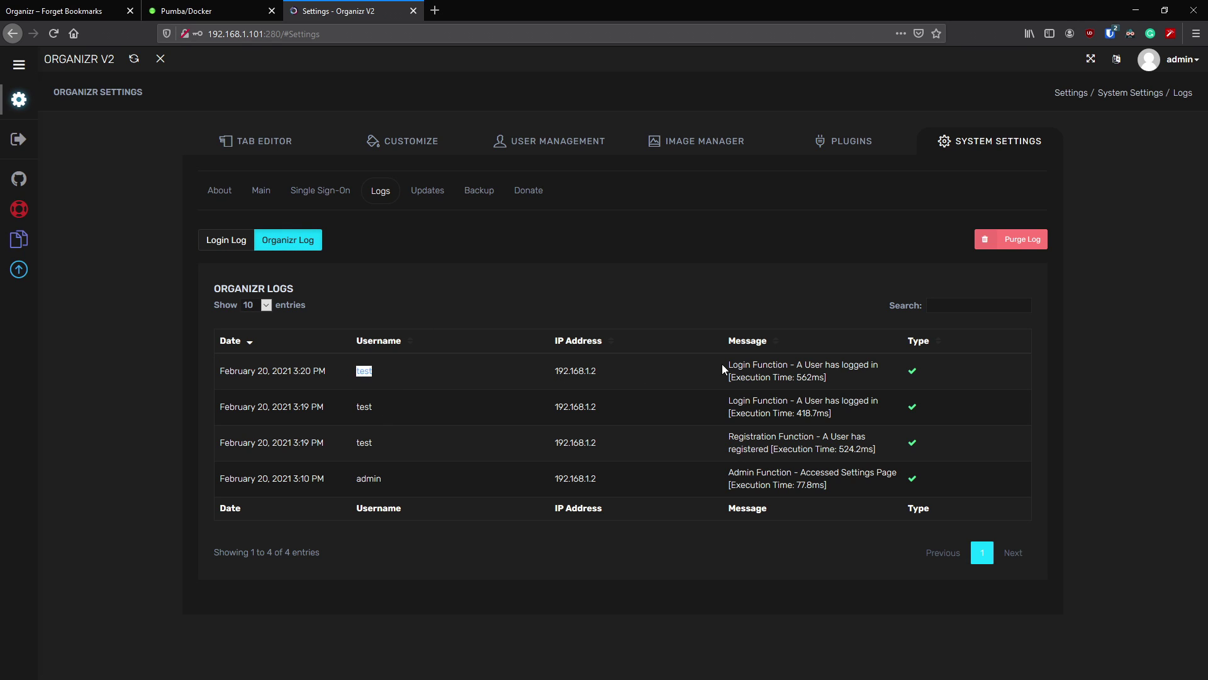
drag(723, 363, 789, 385)
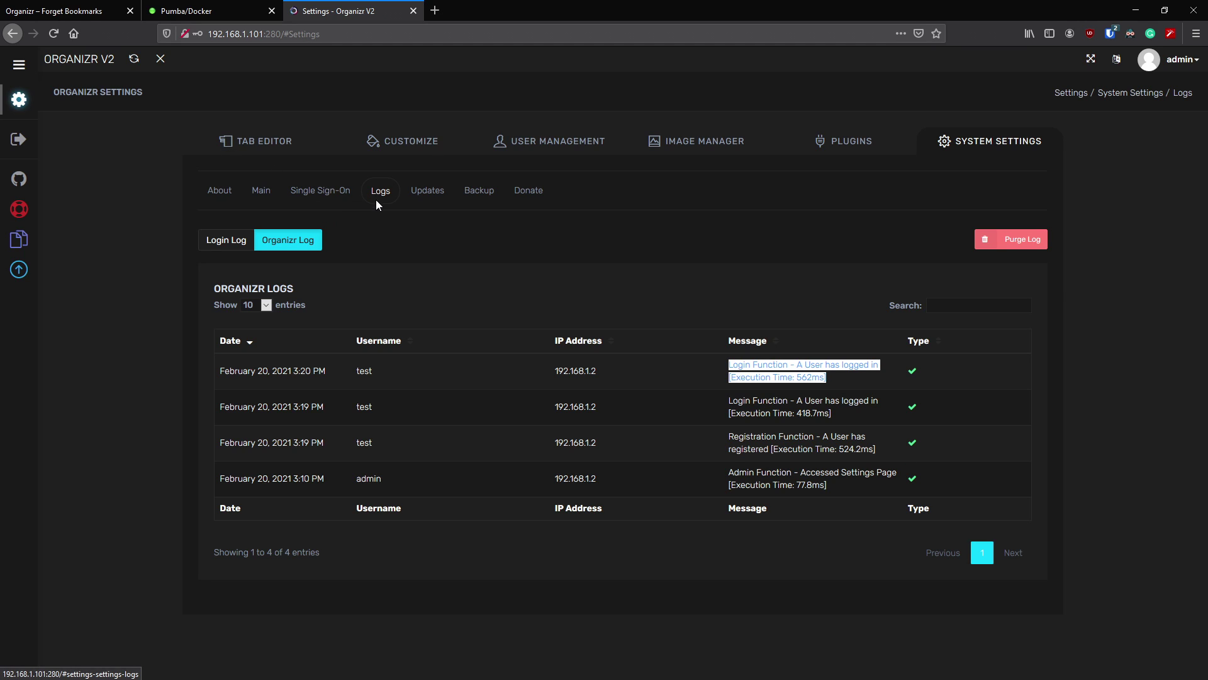
click(426, 196)
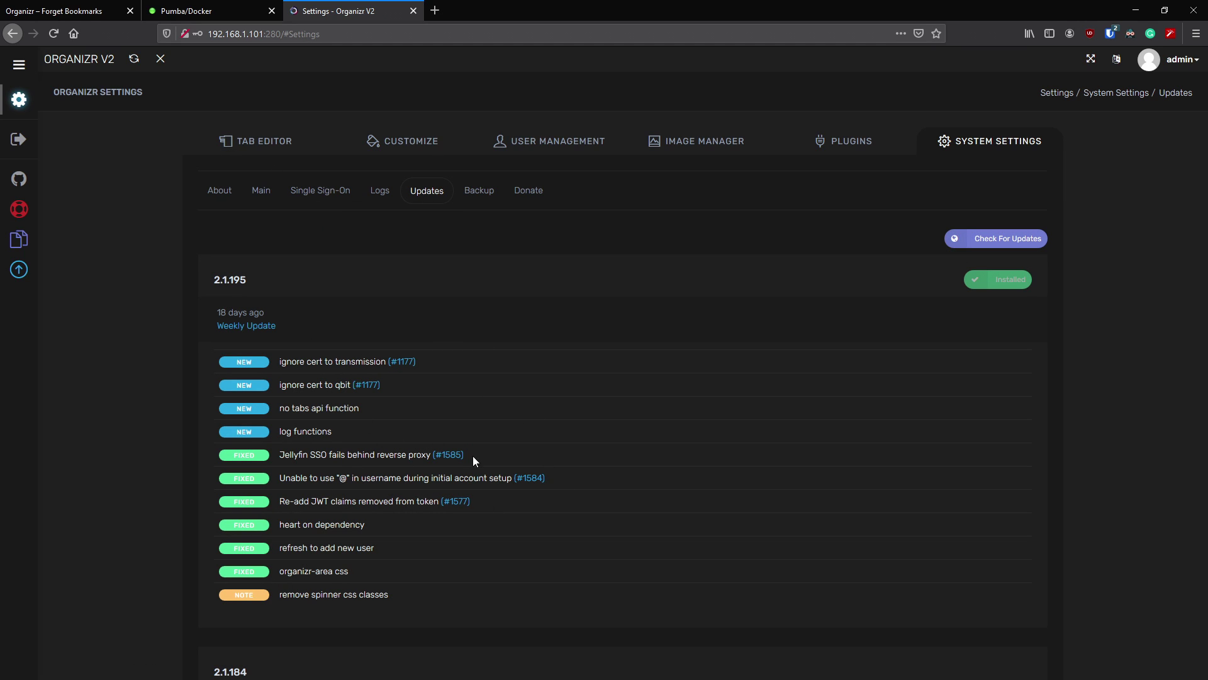
click(476, 196)
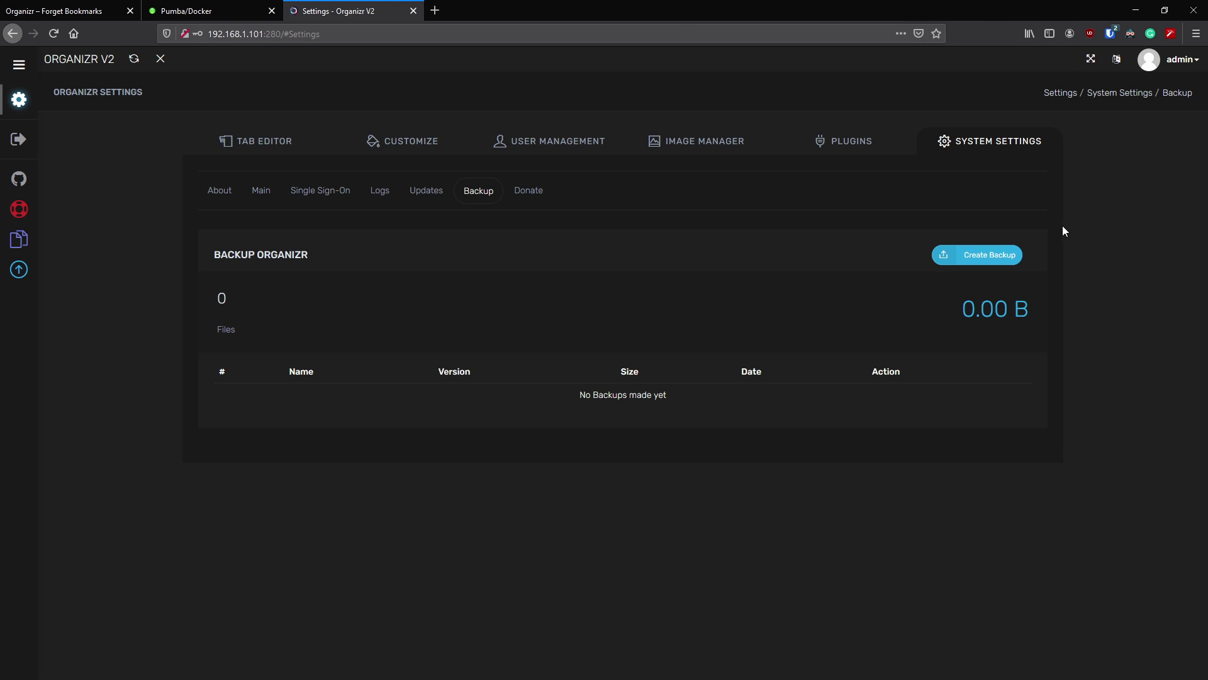
- Create a 7.71 kB backup of version 2.1.195, then go to the Donate page
click(974, 257)
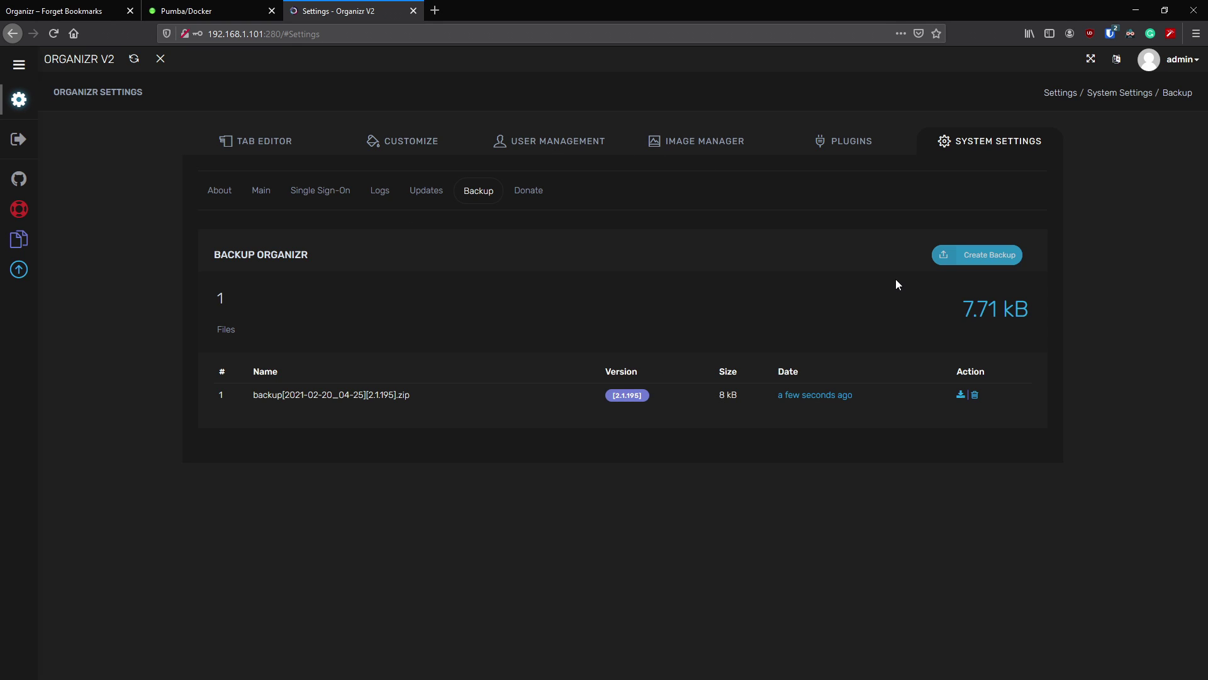
click(529, 192)
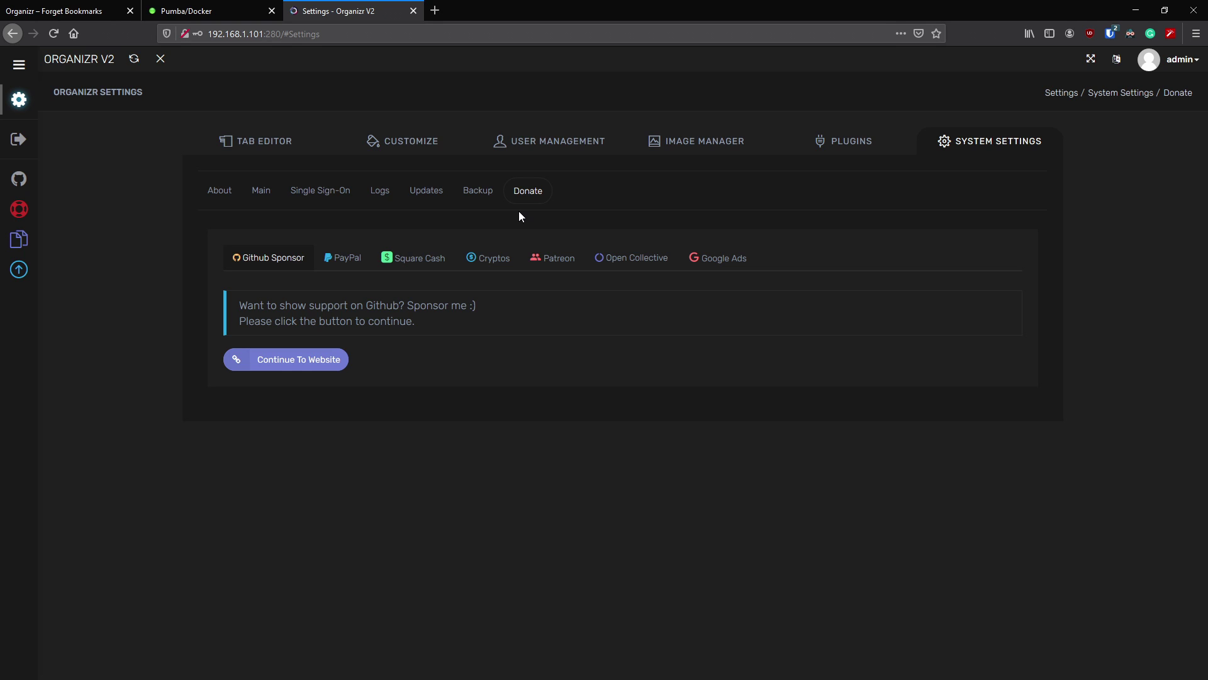
click(361, 261)
click(391, 262)
click(489, 258)
click(557, 255)
click(643, 260)
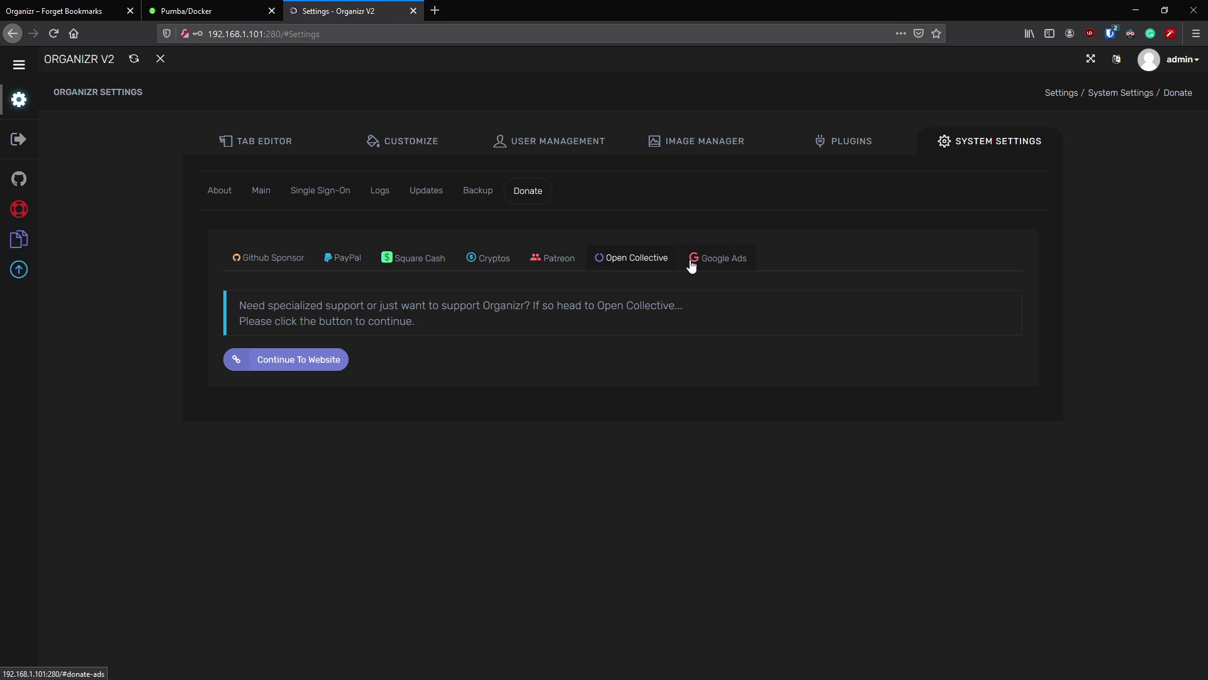
click(736, 258)
click(563, 261)
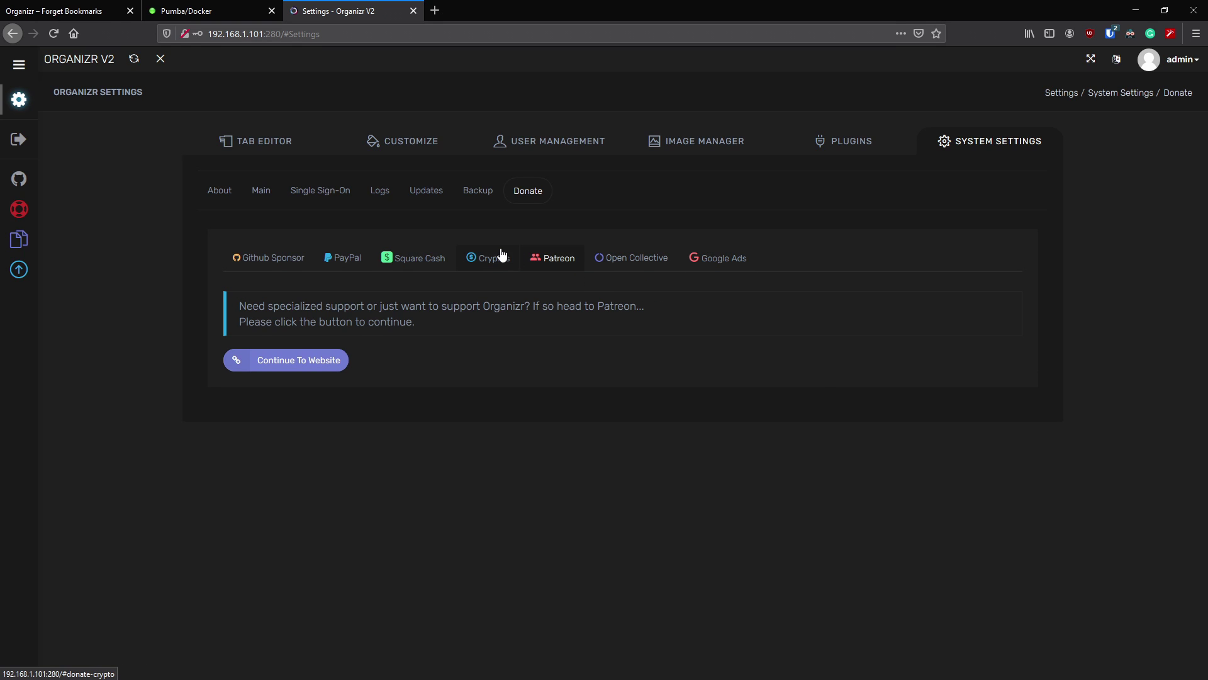
click(484, 260)
click(433, 263)
click(333, 258)
click(291, 258)
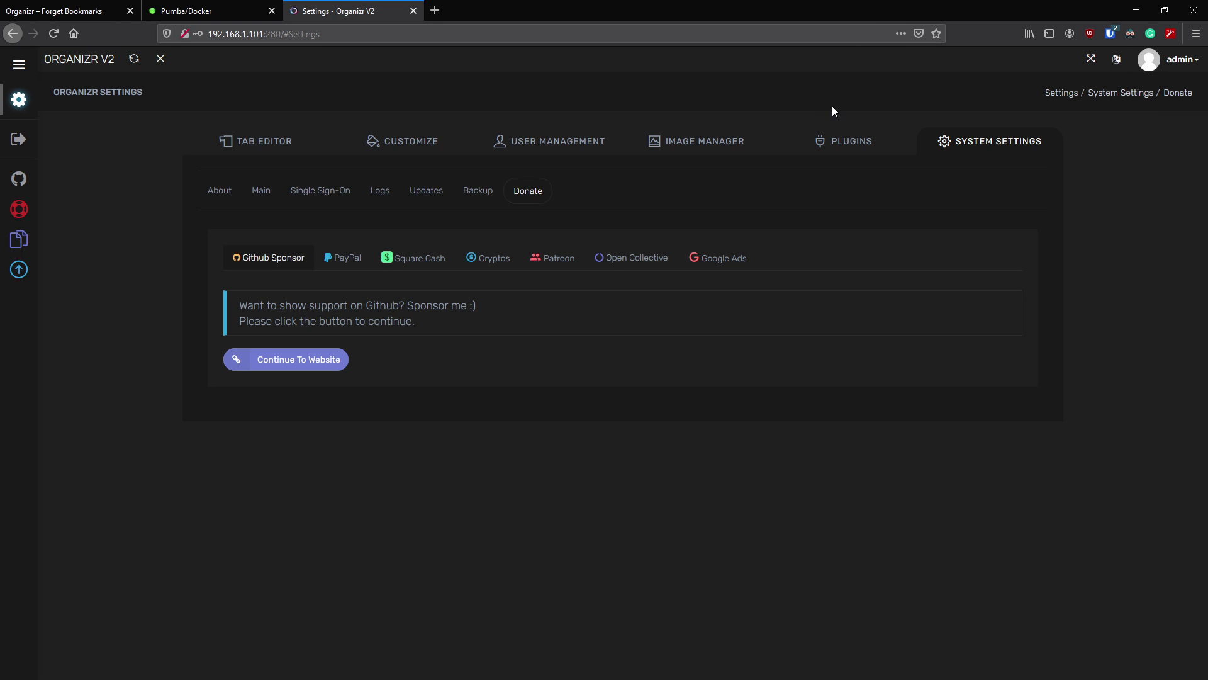
- Review the inactive plugins, then browse the marketplace showing Test Plugin and Nginx Configurator uninstalled
click(838, 151)
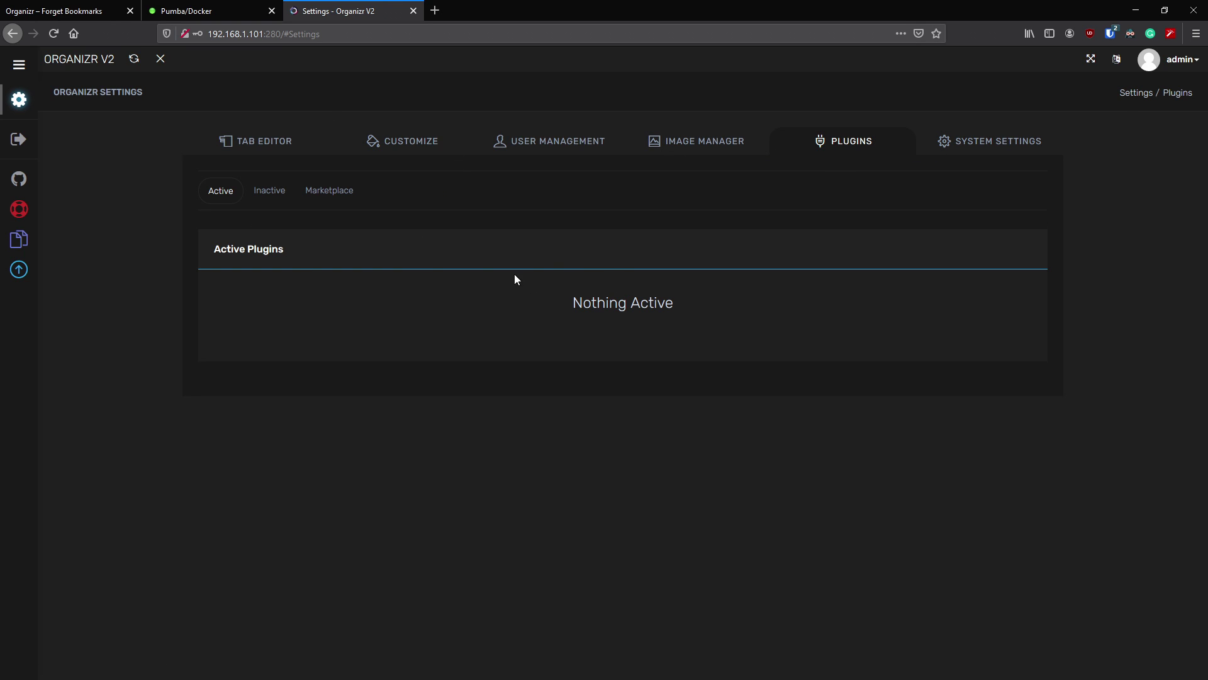
click(269, 190)
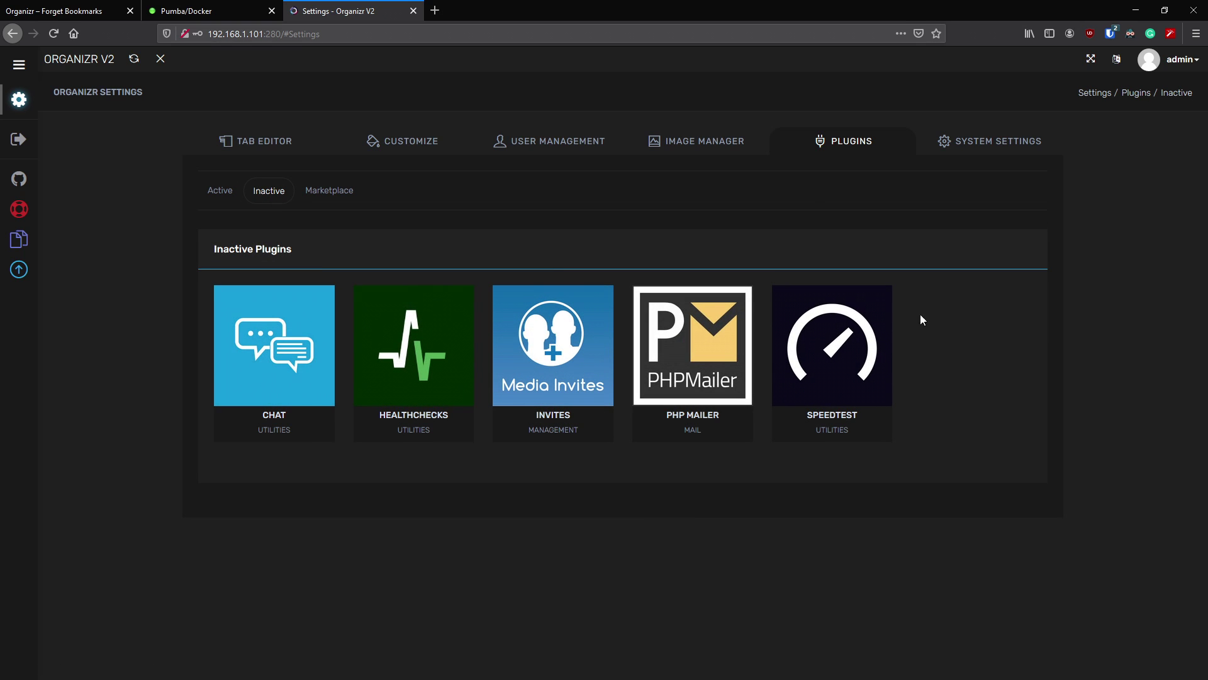
mouse_move(279, 342)
mouse_move(432, 372)
mouse_move(561, 359)
mouse_move(695, 348)
click(339, 192)
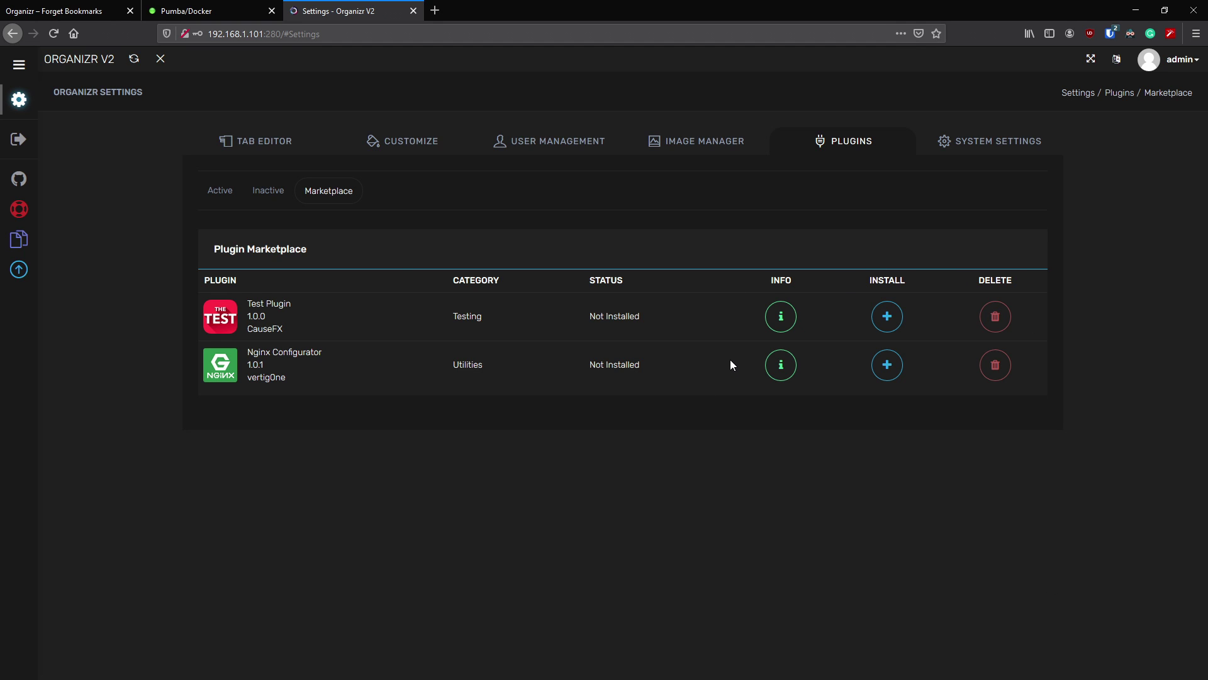
click(738, 142)
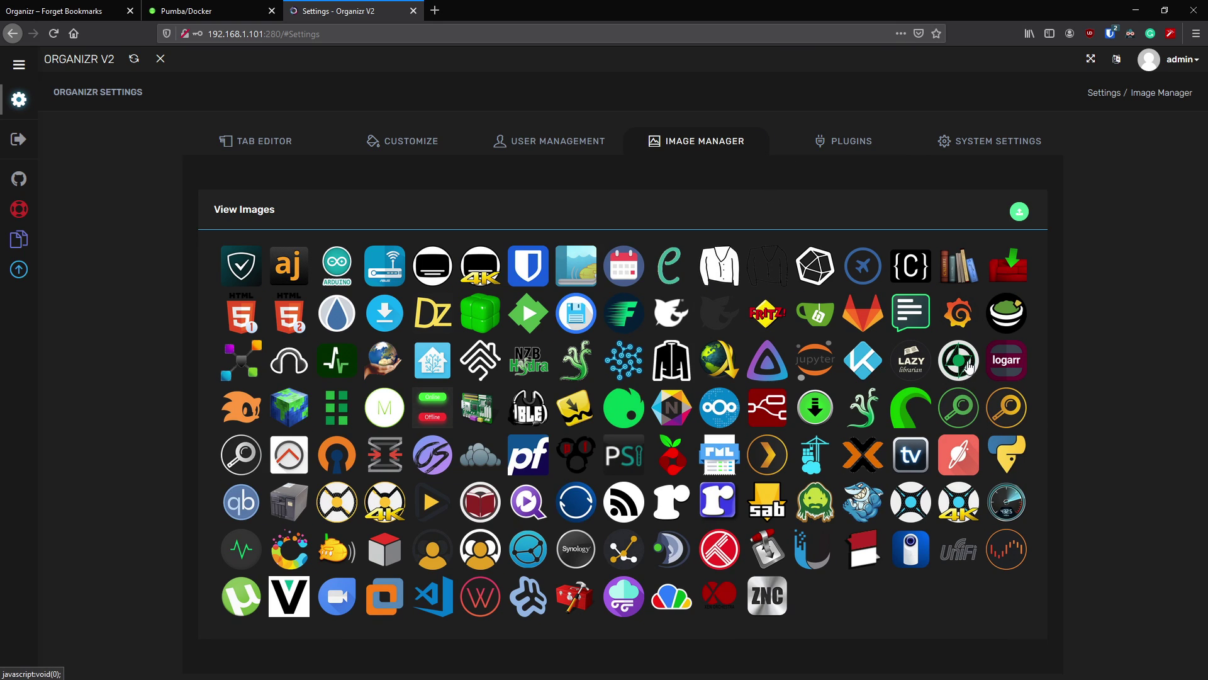
- In the Image Manager, copy the influxdb icon's path plugins/images/tabs/influxdb.png to the clipboard
scroll(851, 381, down, 1)
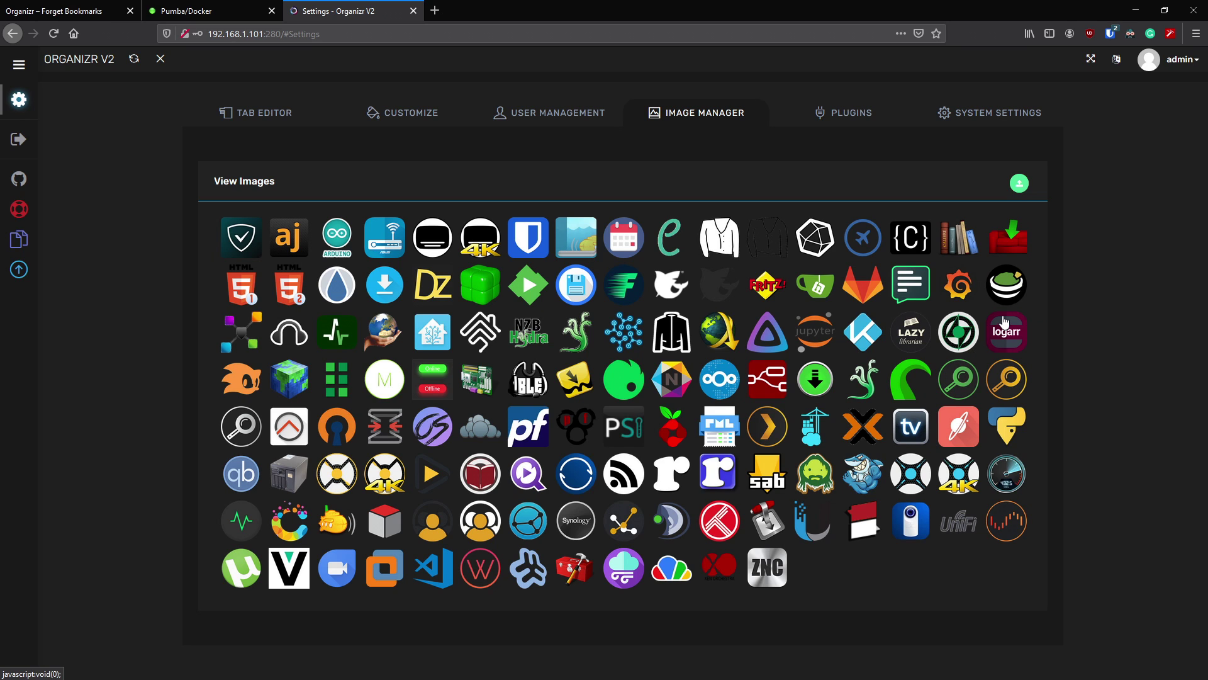
click(1021, 184)
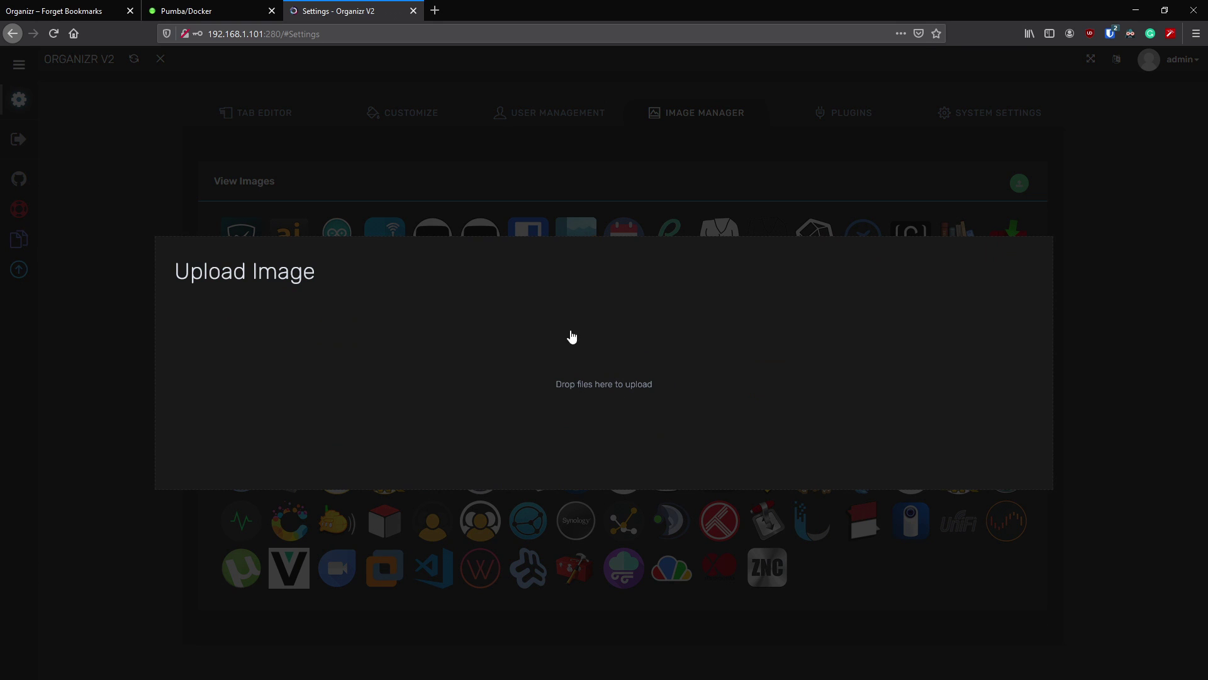
click(1136, 347)
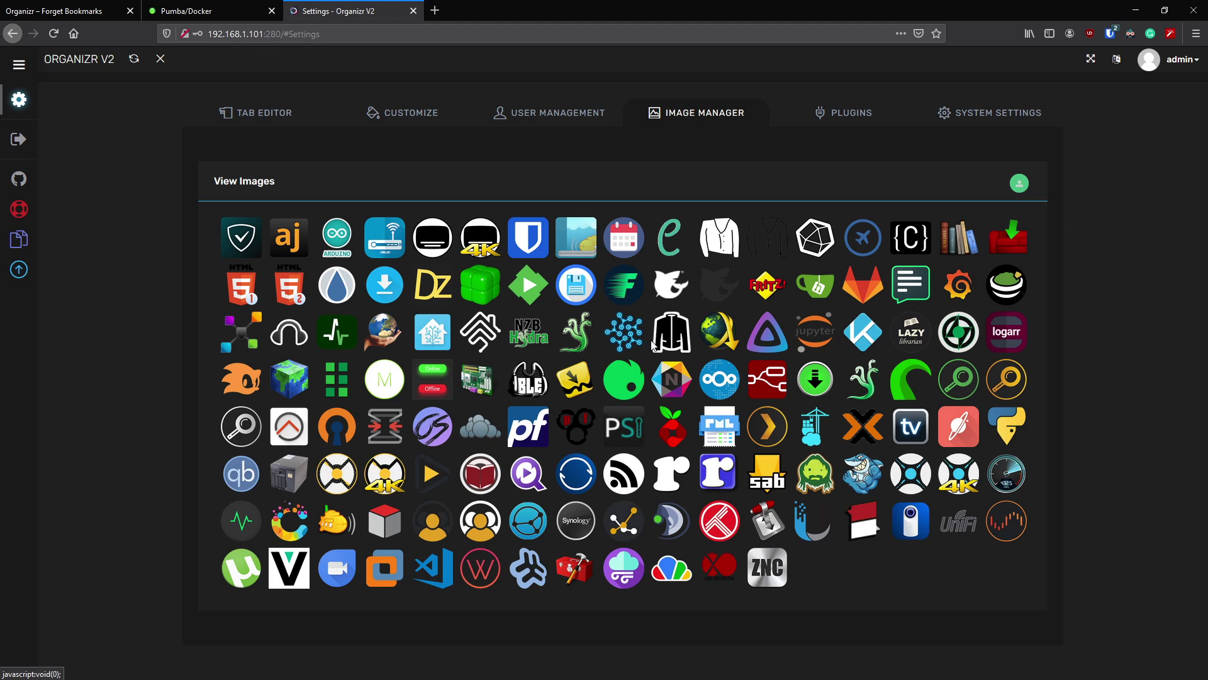
click(628, 339)
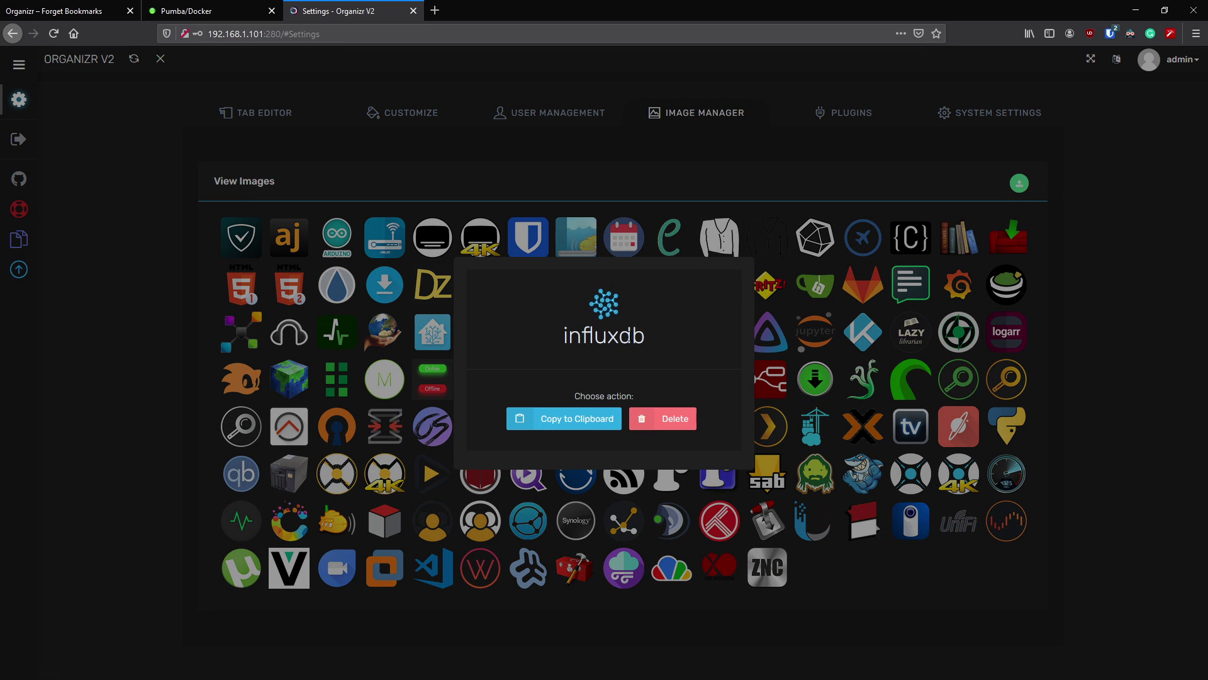
click(562, 424)
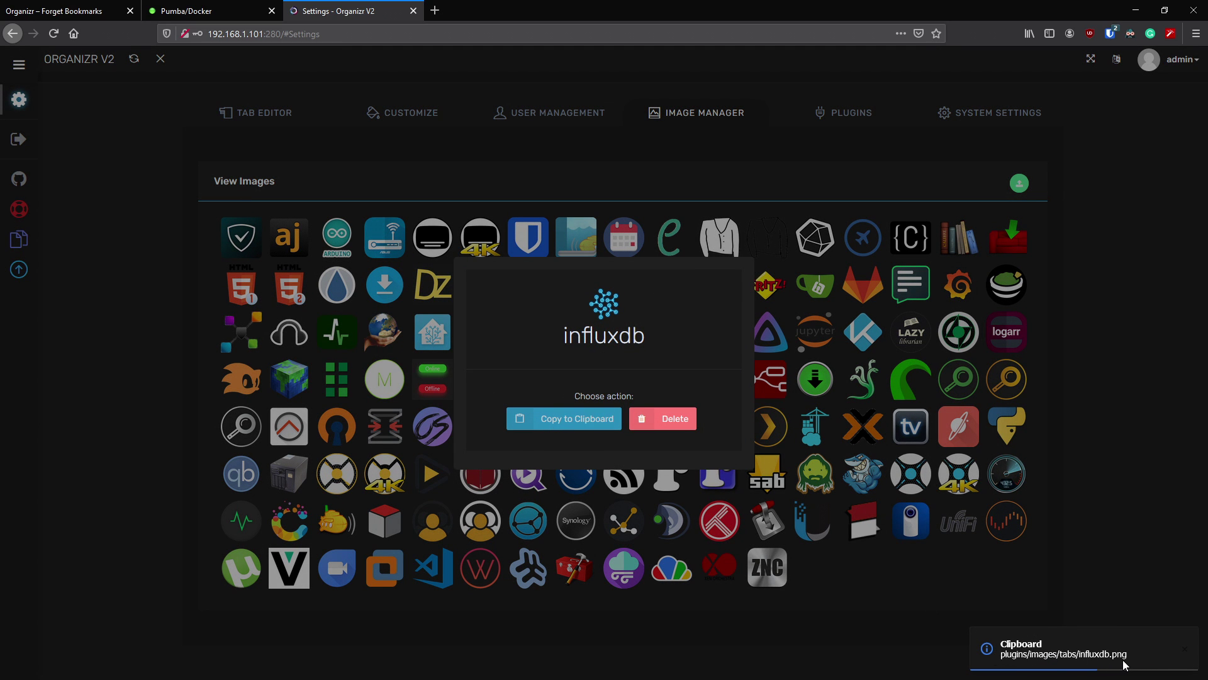
click(1093, 280)
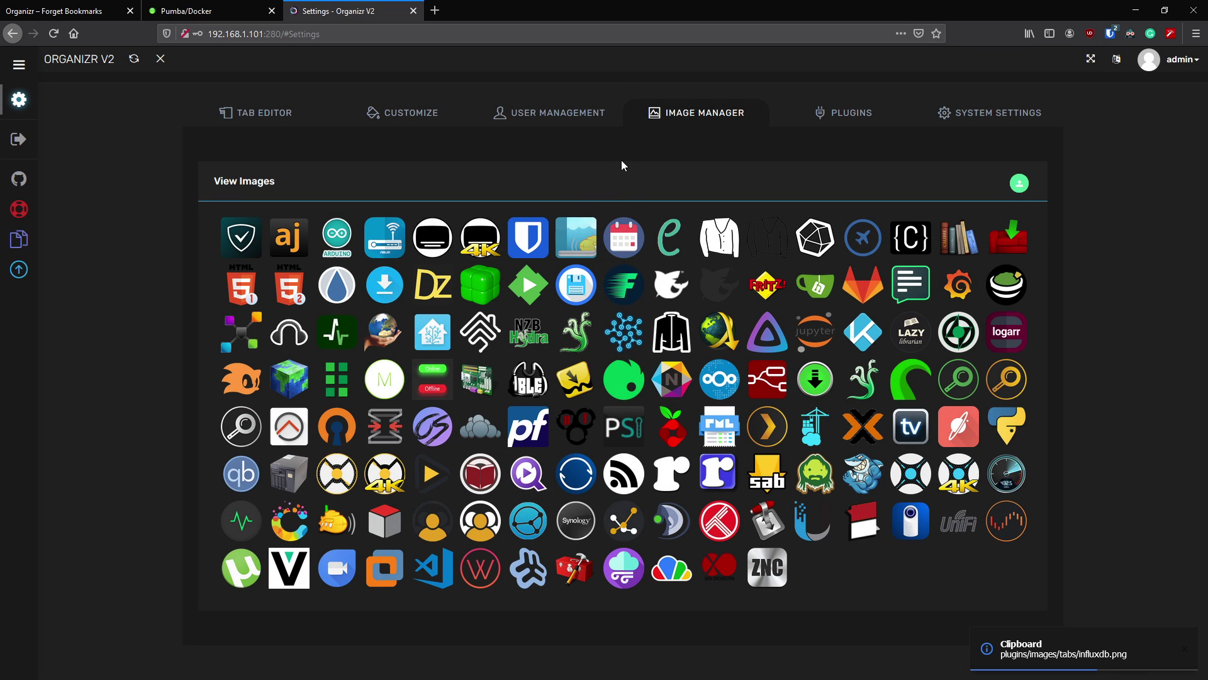
- In User Management groups, make Power User the default group
click(592, 113)
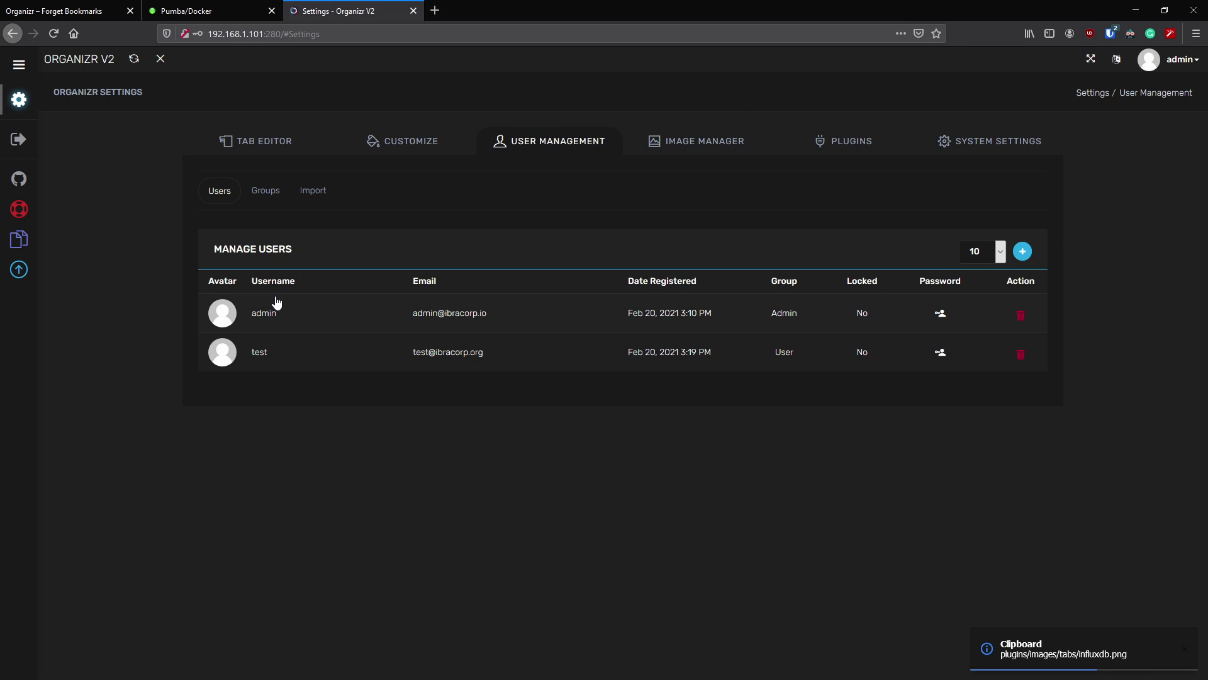
click(1022, 251)
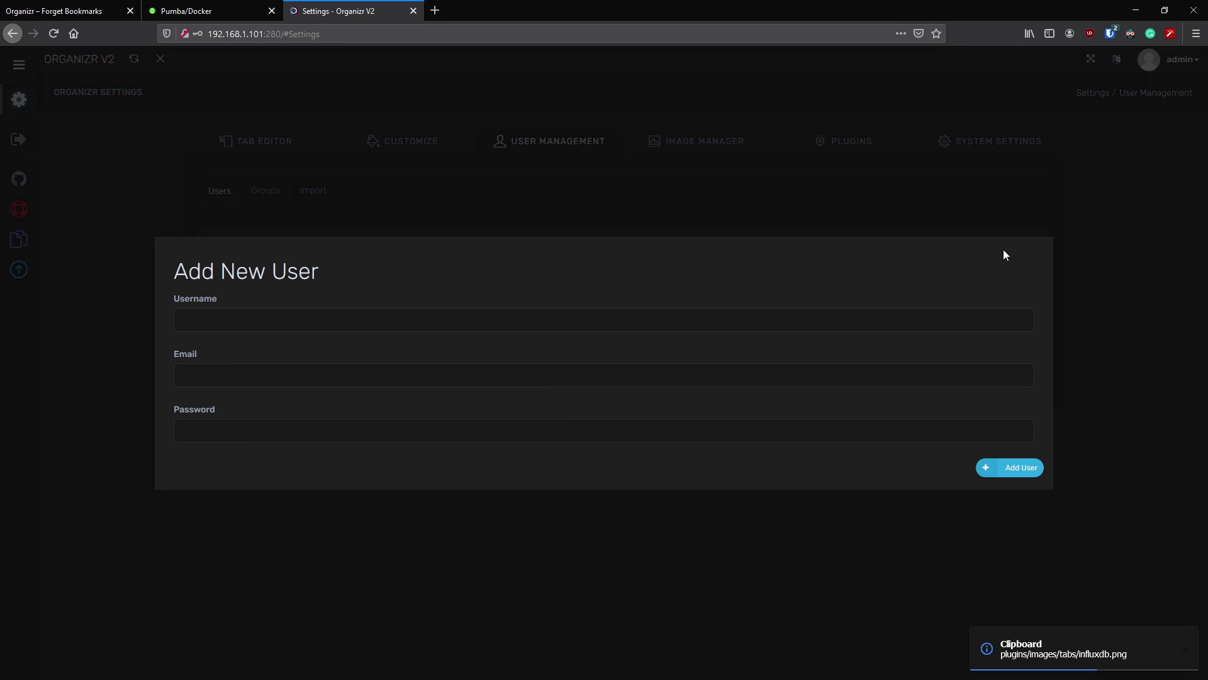
click(442, 507)
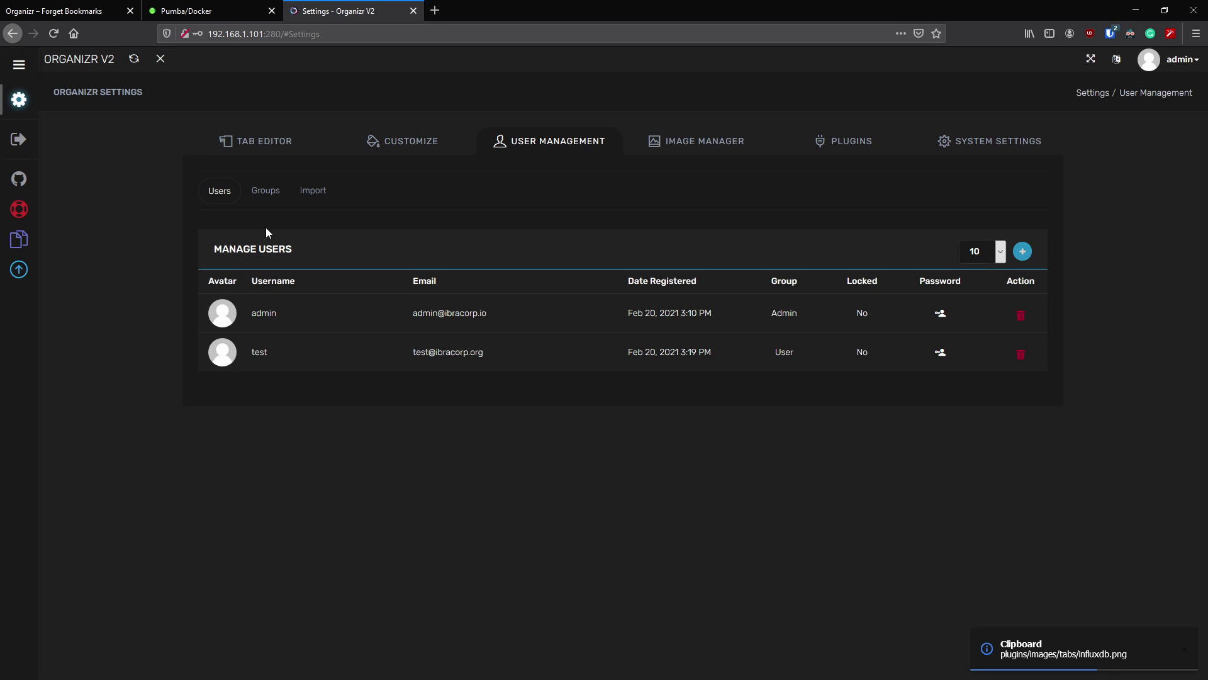
click(267, 200)
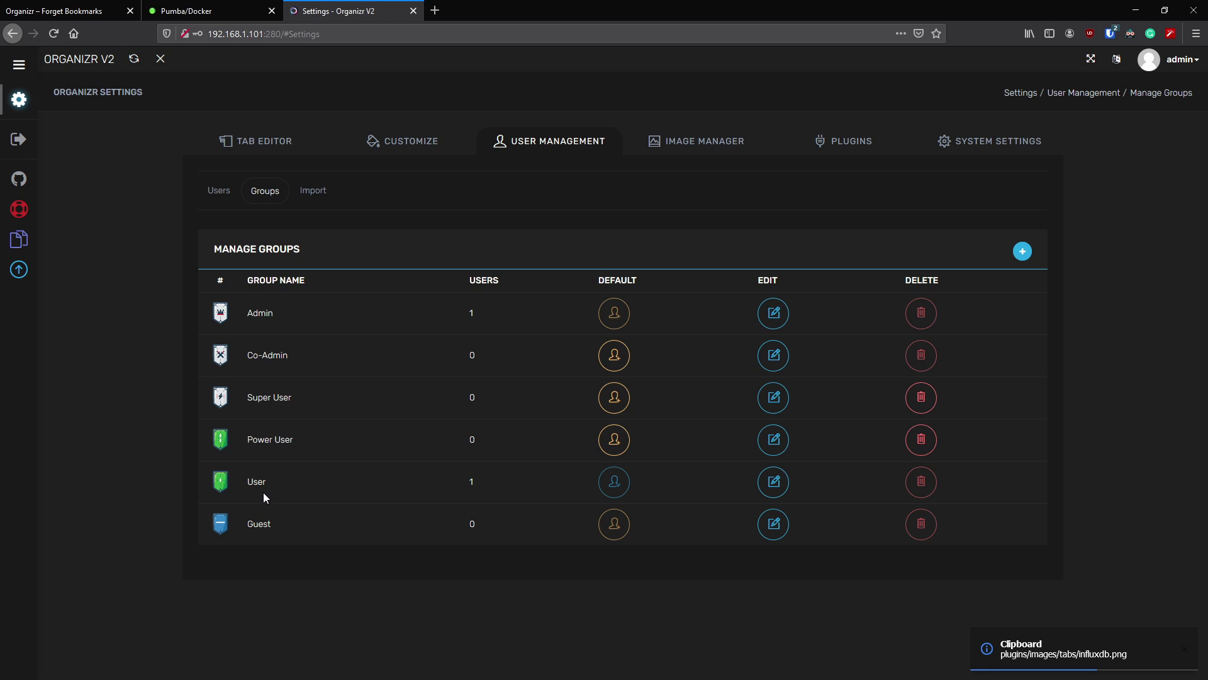
click(614, 439)
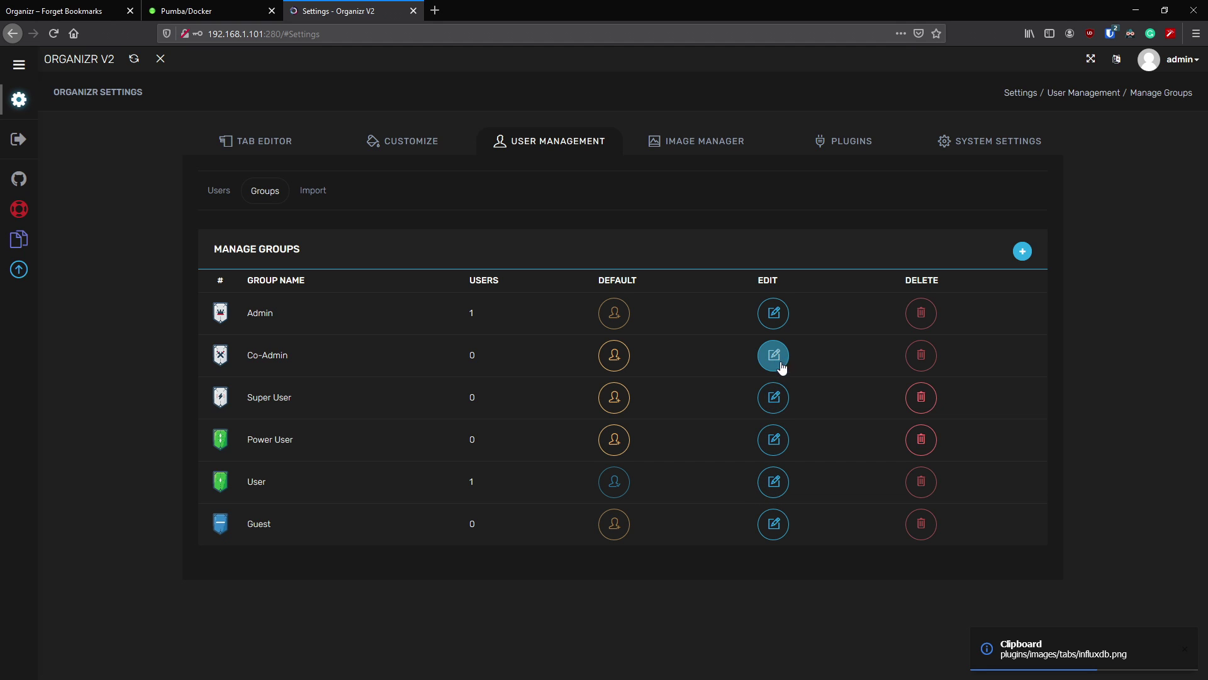
- Paste a new Super User group image path without saving, then view the Plex-only Import page
click(773, 397)
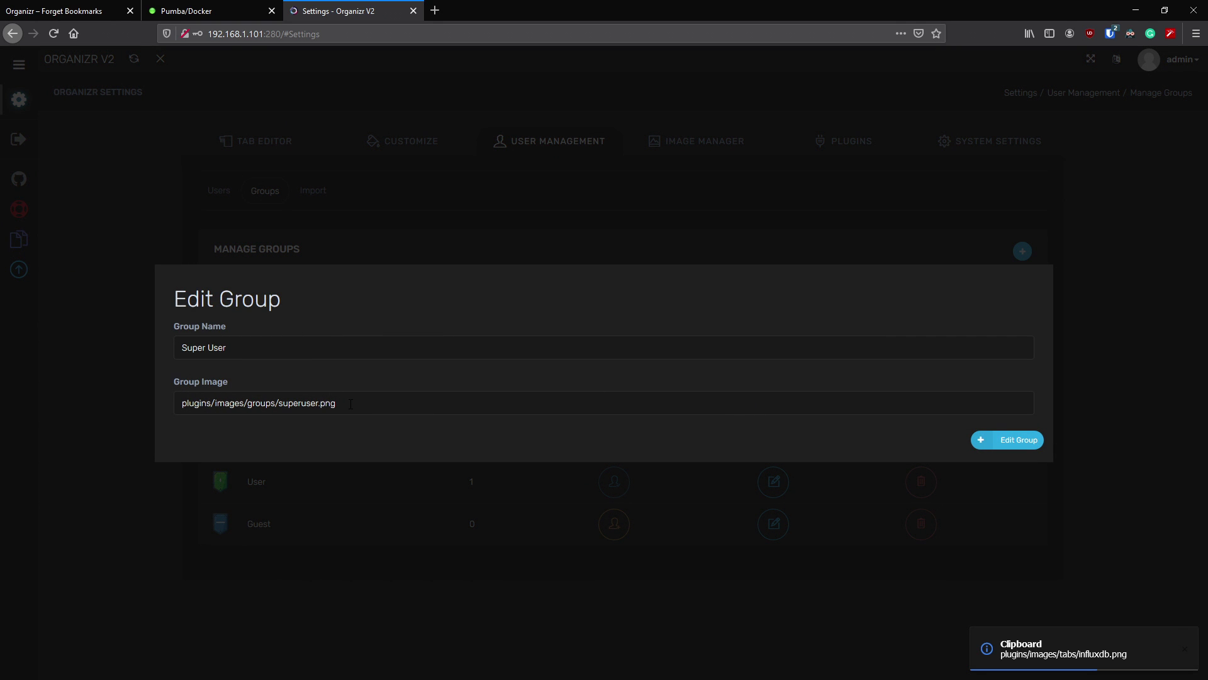
drag(354, 404, 155, 408)
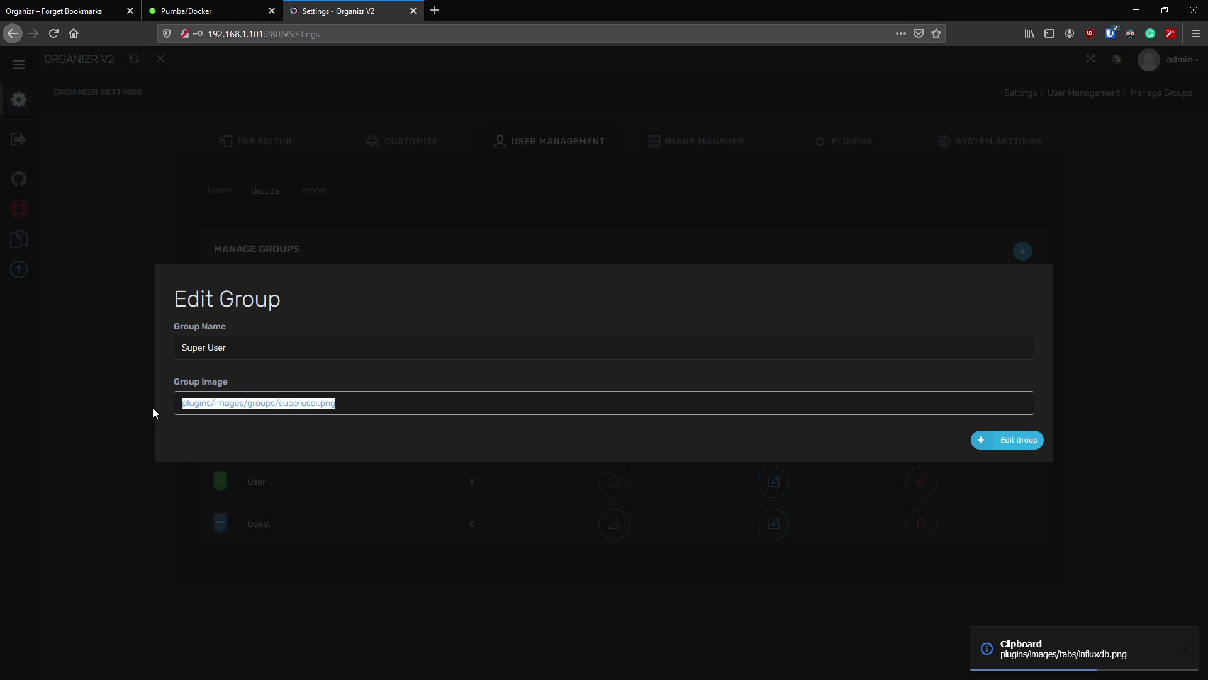
text(plugins/images/tabs/influxdb.png)
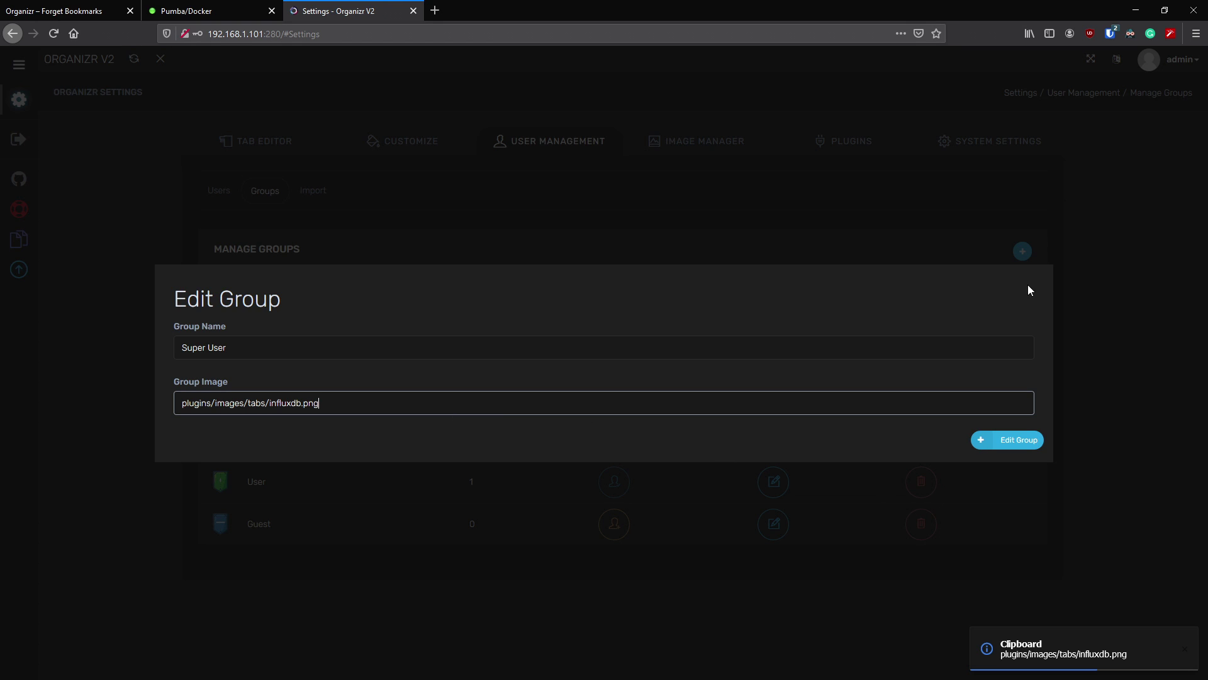
click(1074, 221)
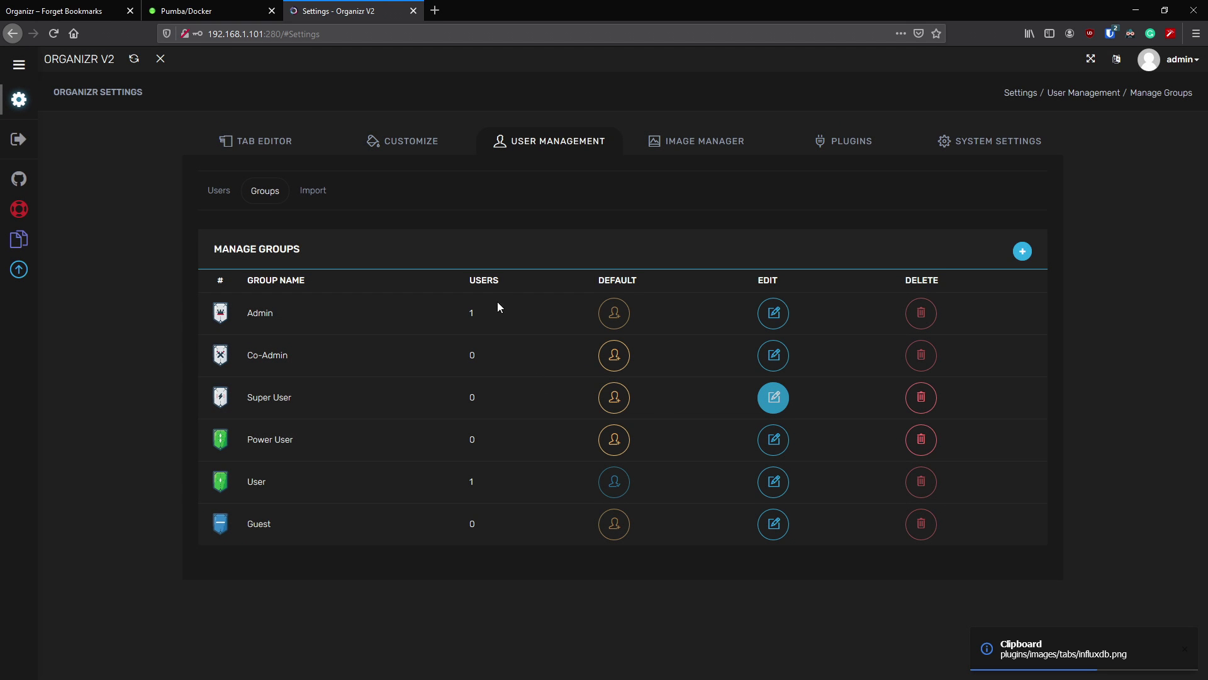
click(322, 192)
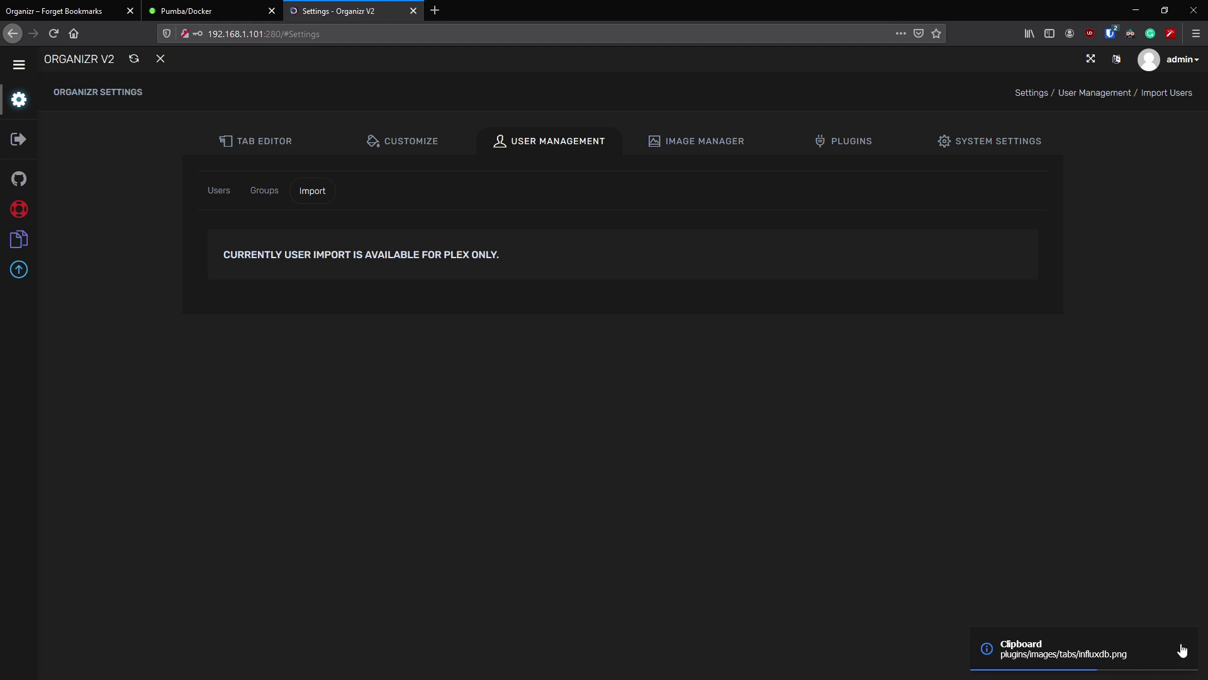
- Turn on 'Use Logo instead of Title' in the Top Bar settings, save, and reload
click(400, 143)
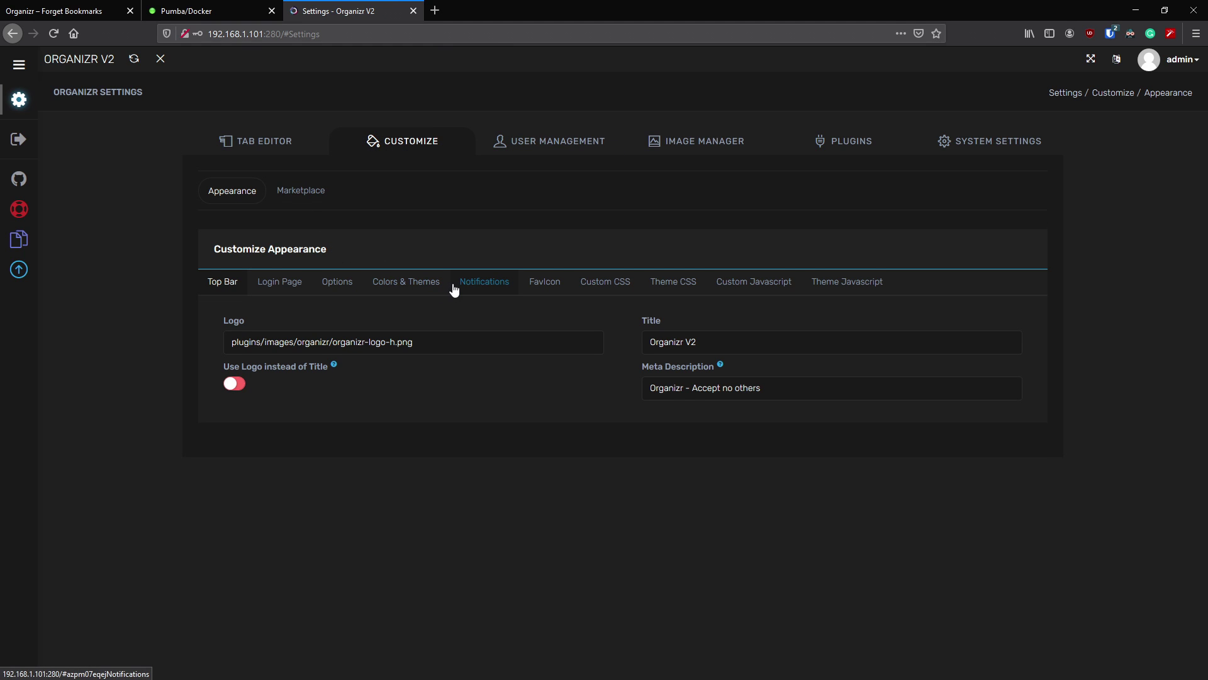
drag(414, 342, 231, 342)
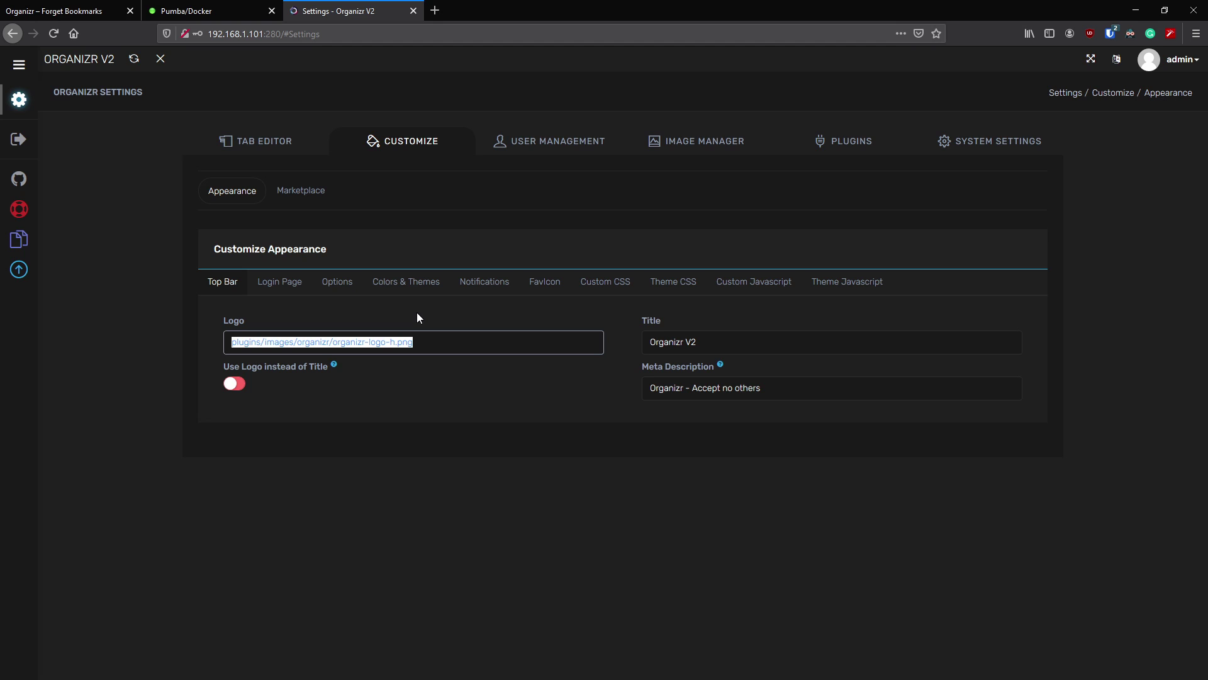
click(725, 149)
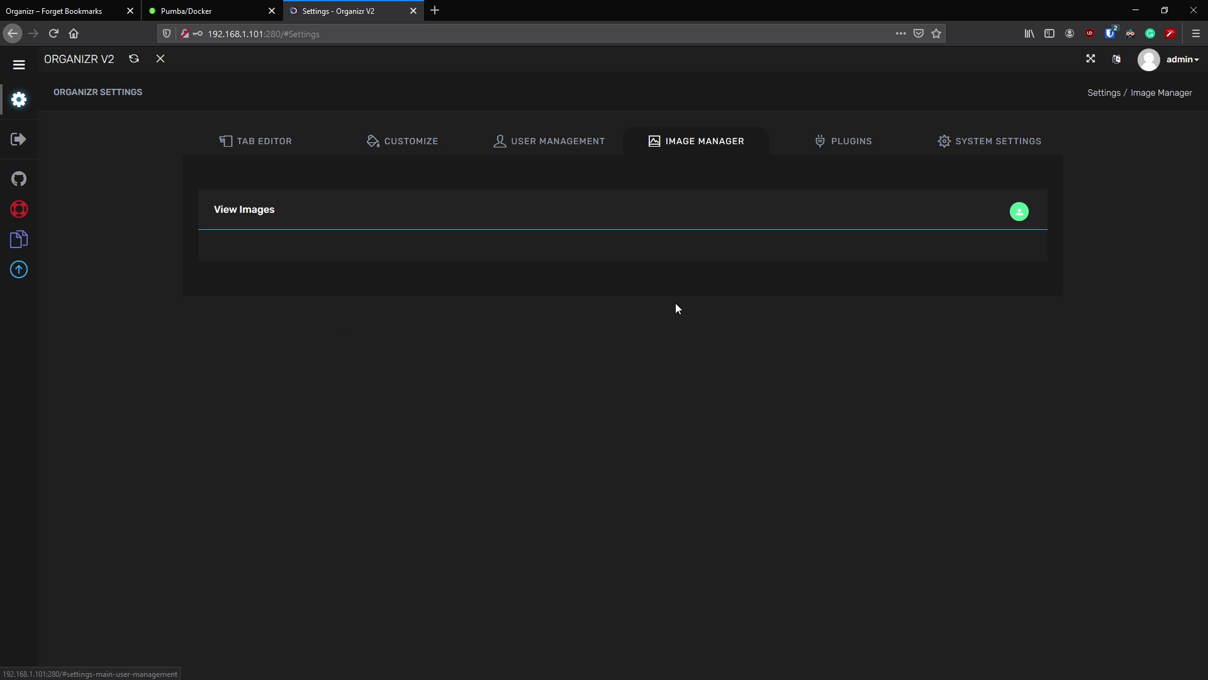
click(393, 141)
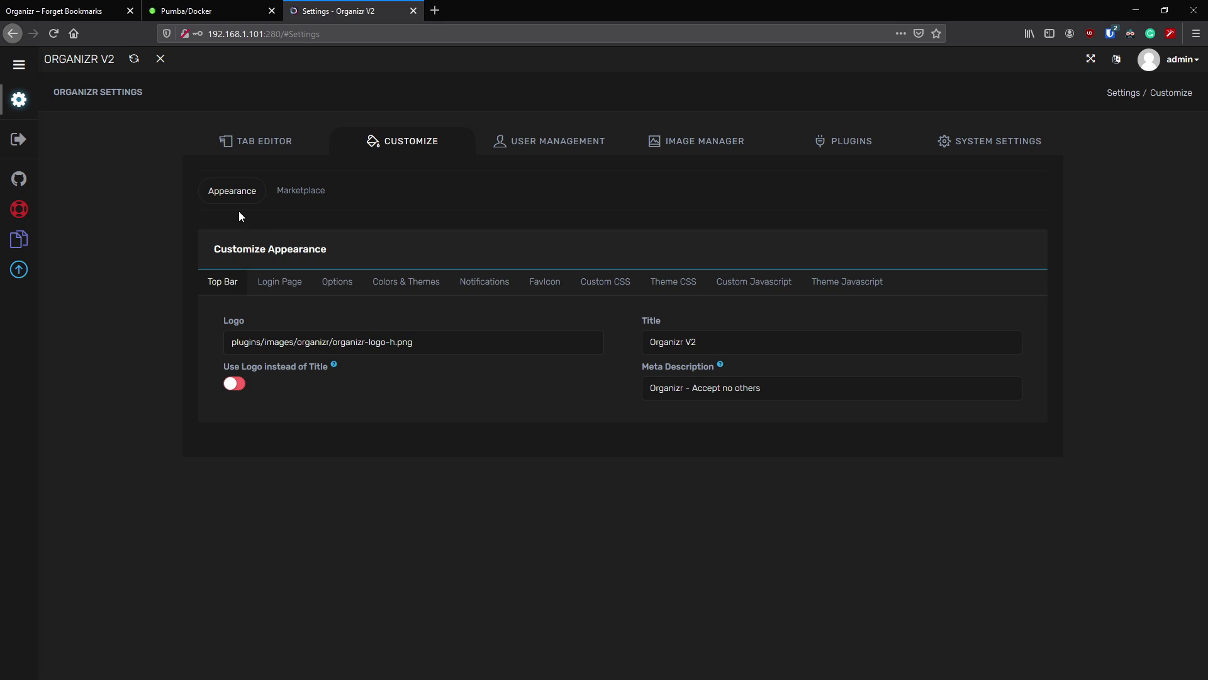
click(245, 389)
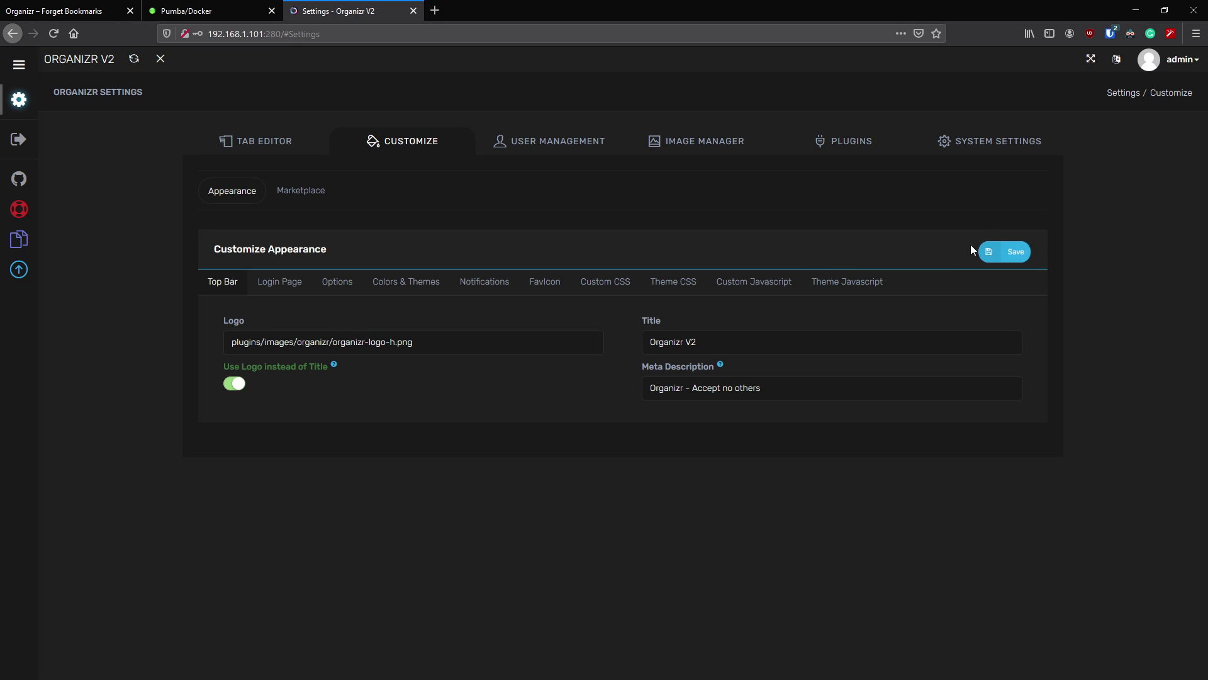
click(1015, 252)
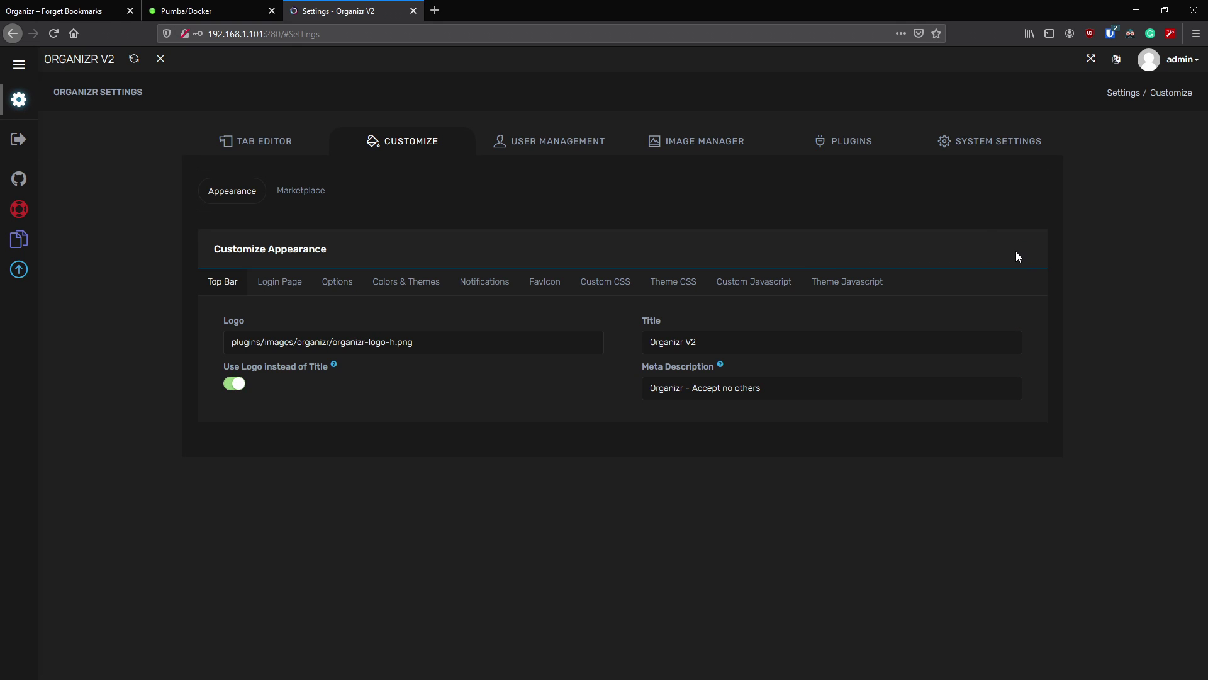
click(55, 39)
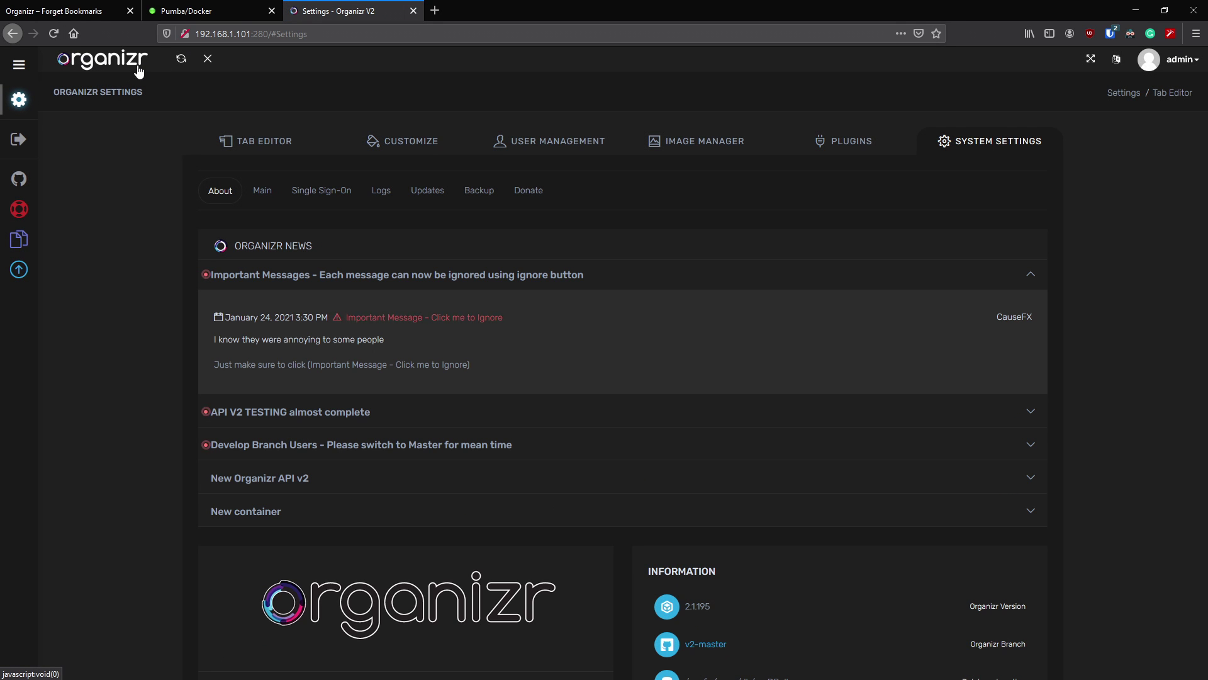
click(431, 143)
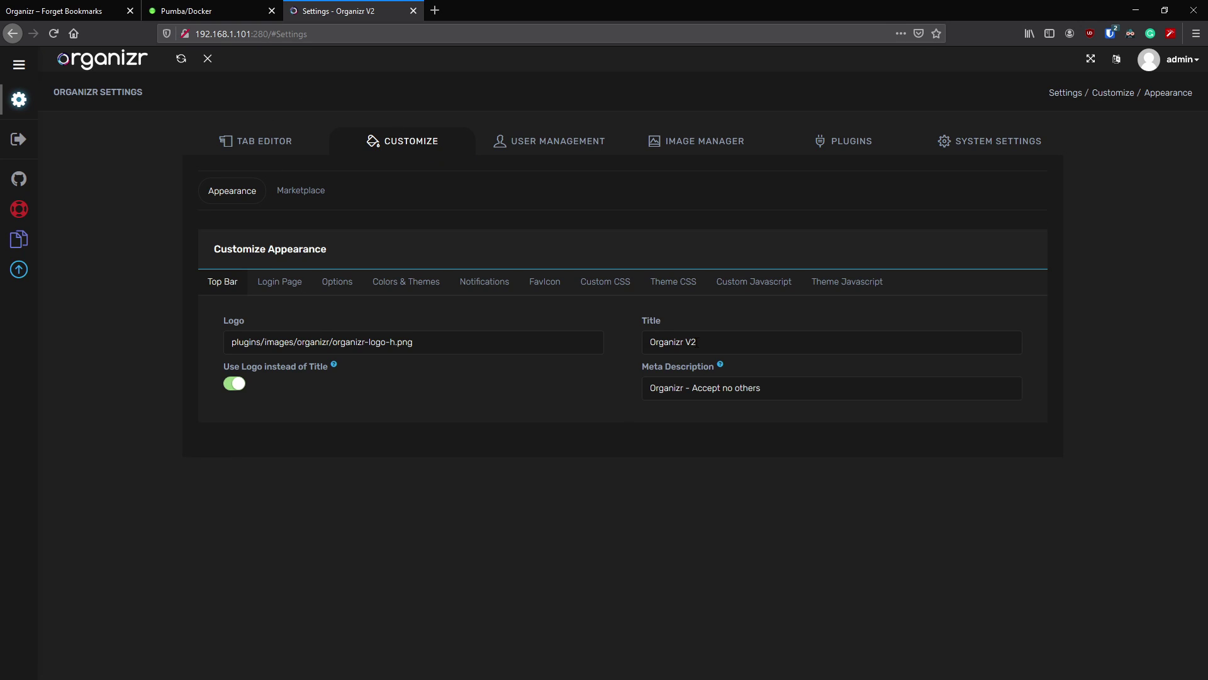
- Change the site title from Organizr V2 to IBRACORP, save, and reload
triple_click(723, 341)
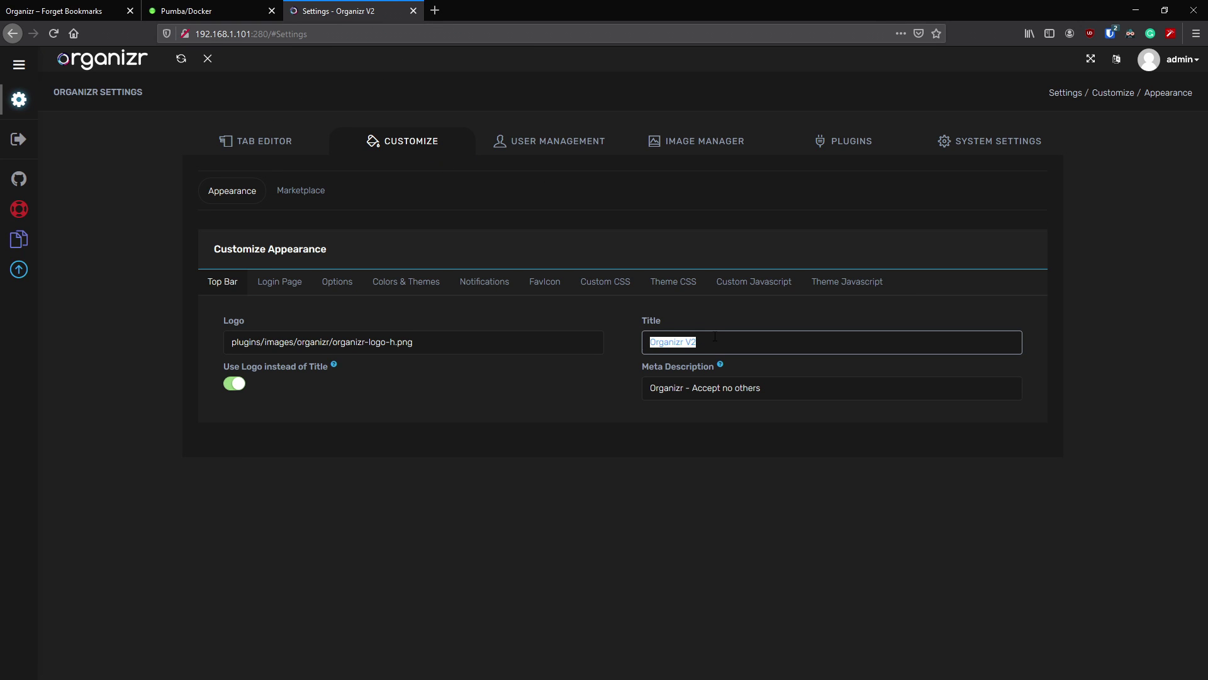
text(IBRACORP)
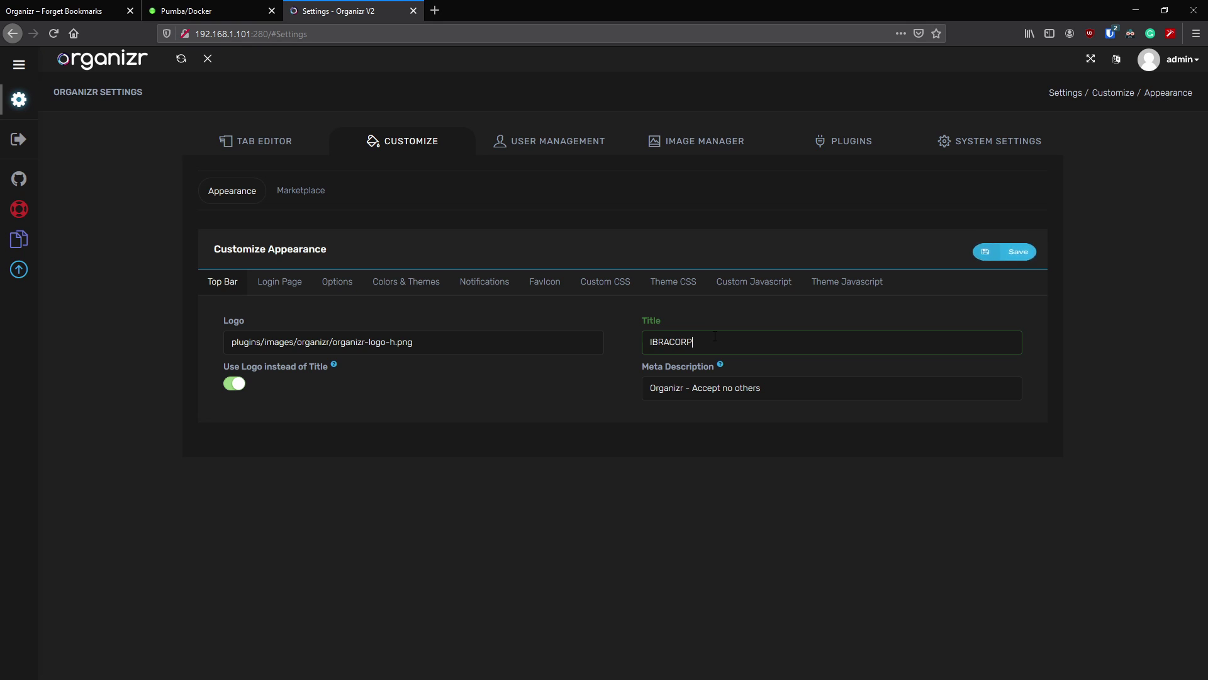
click(1007, 253)
click(54, 34)
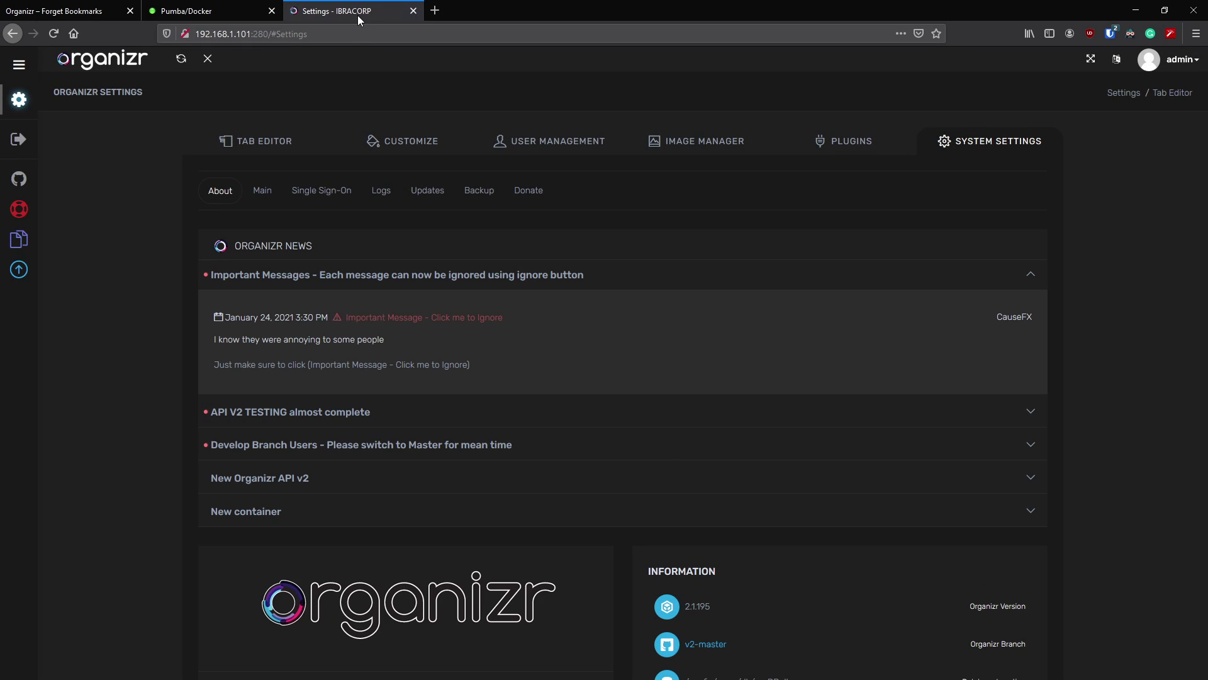
click(410, 141)
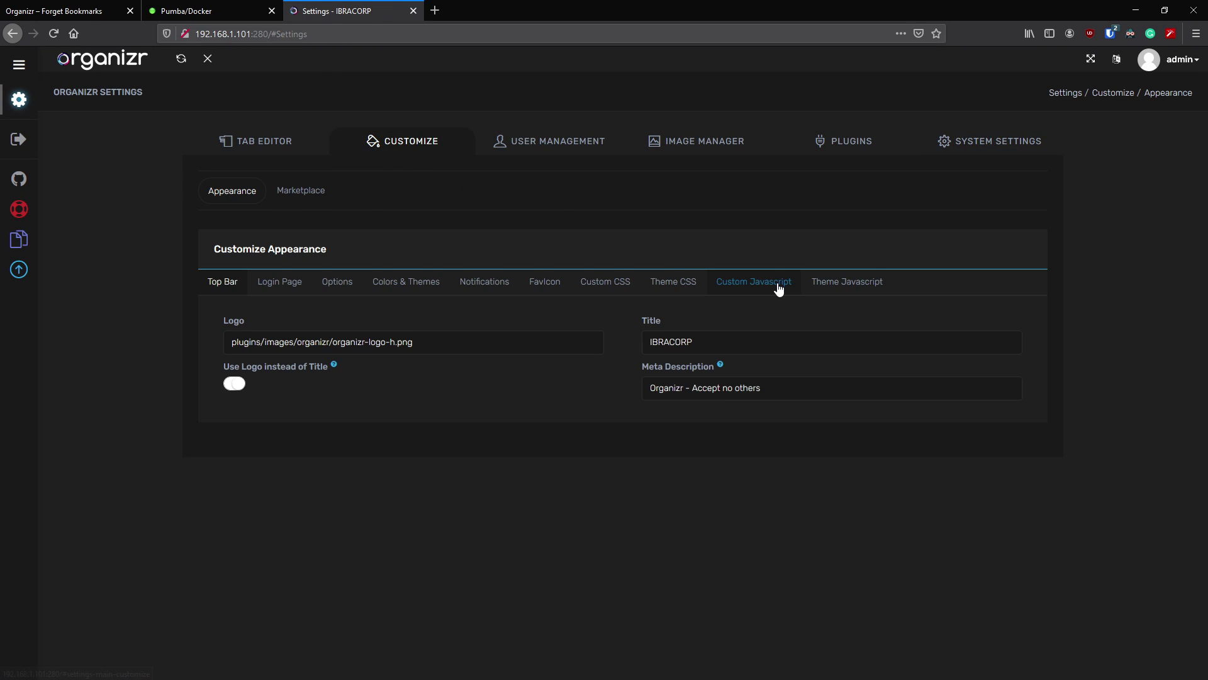
- Read the Meta Description help and leave 'Organizr - Accept no others' unchanged
click(720, 365)
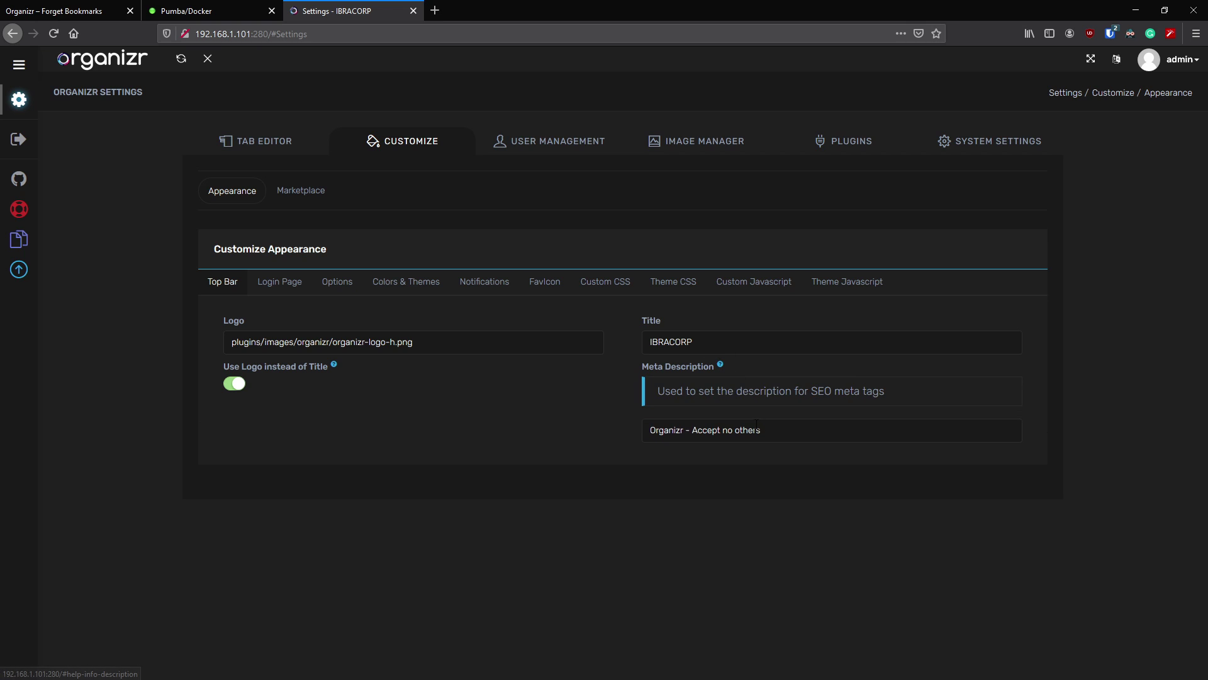
drag(811, 393, 831, 392)
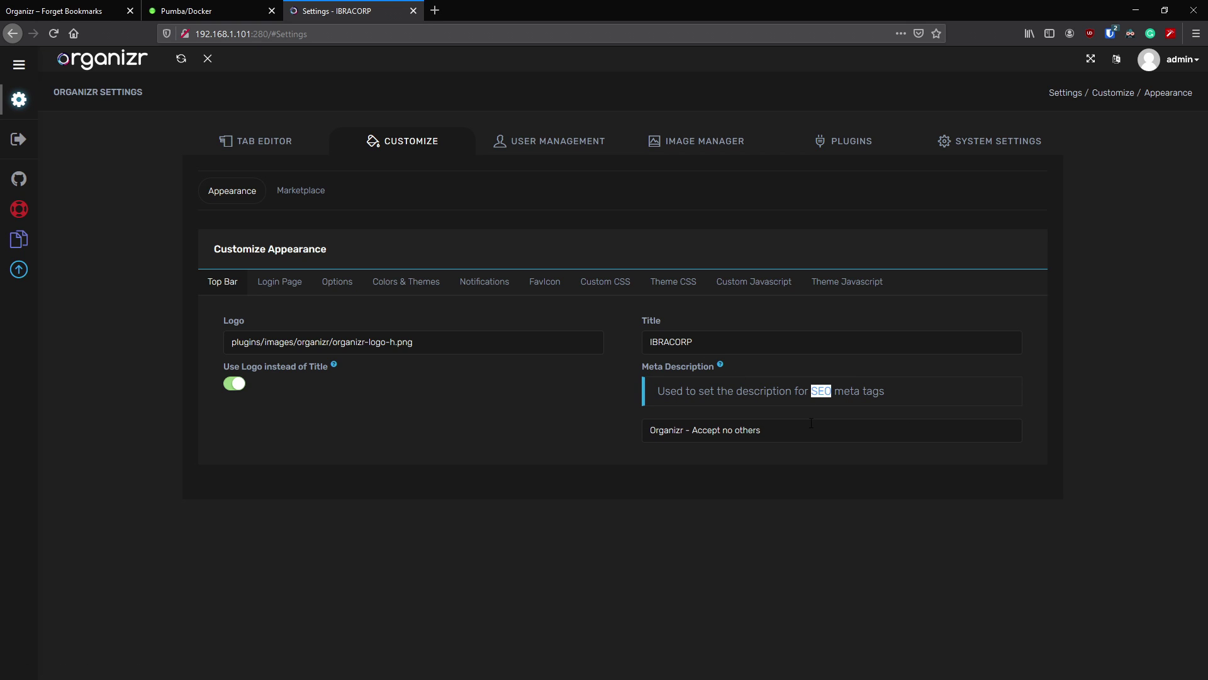
triple_click(791, 431)
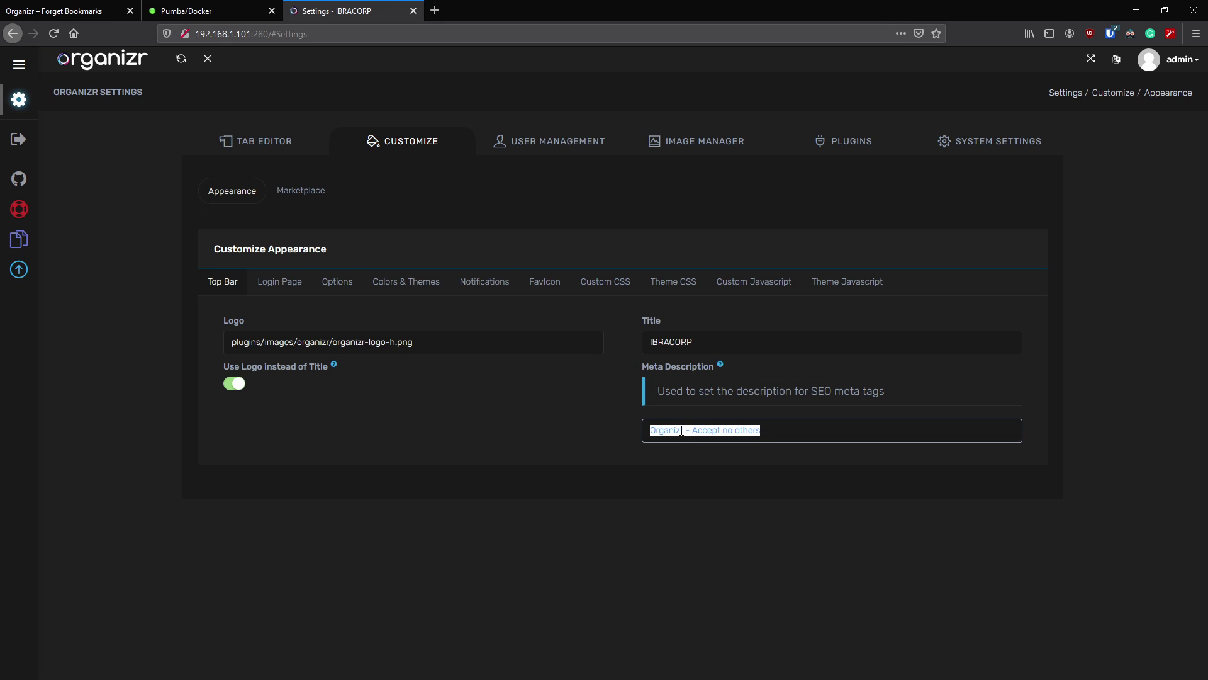
click(811, 431)
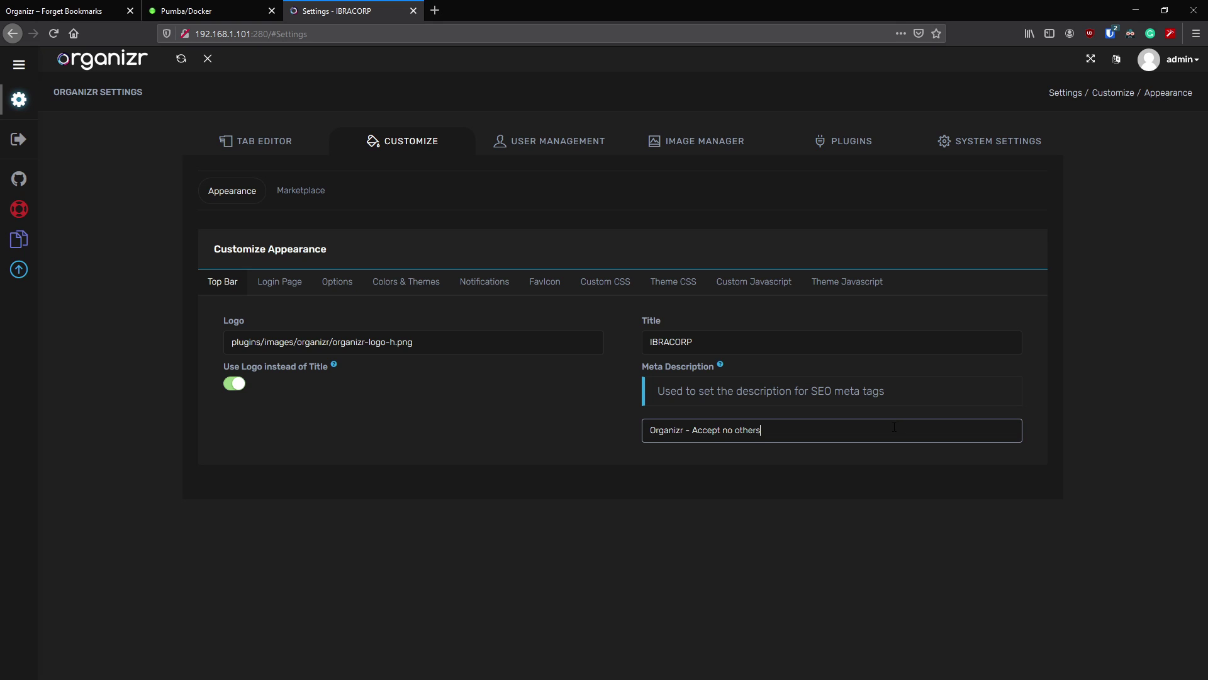
- Show the Login Page settings with Login Logo organizr-logo-h.png and an empty Login Wallpaper field
click(285, 287)
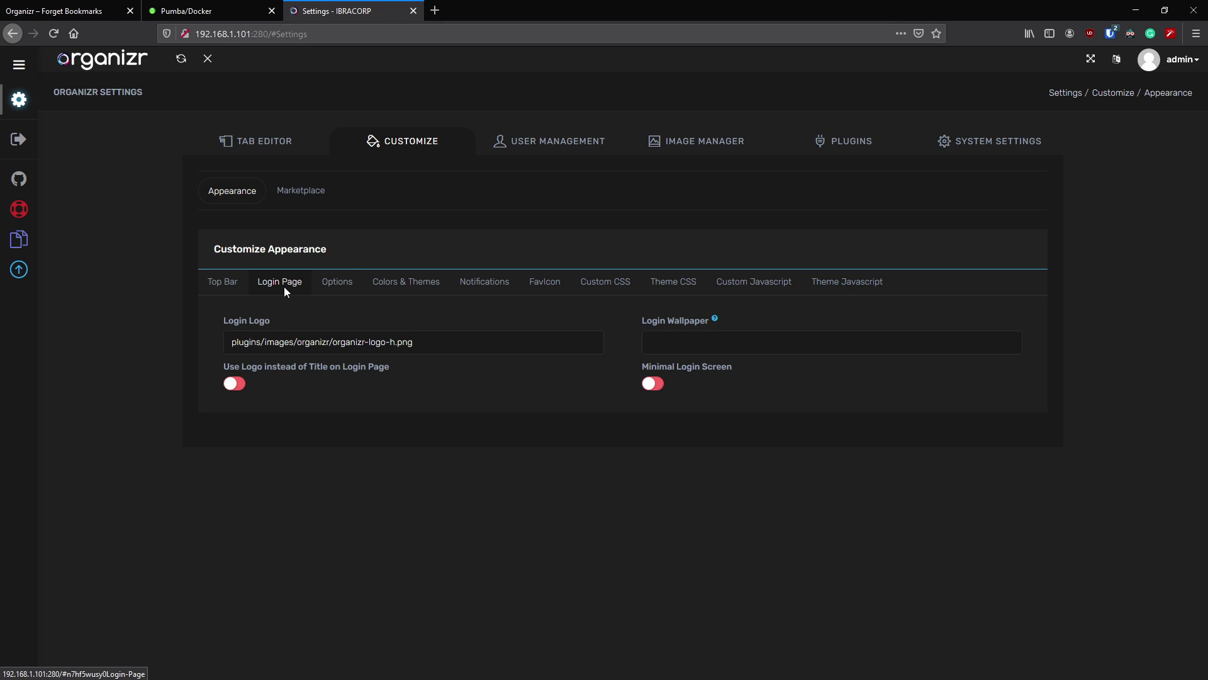
drag(429, 344, 224, 338)
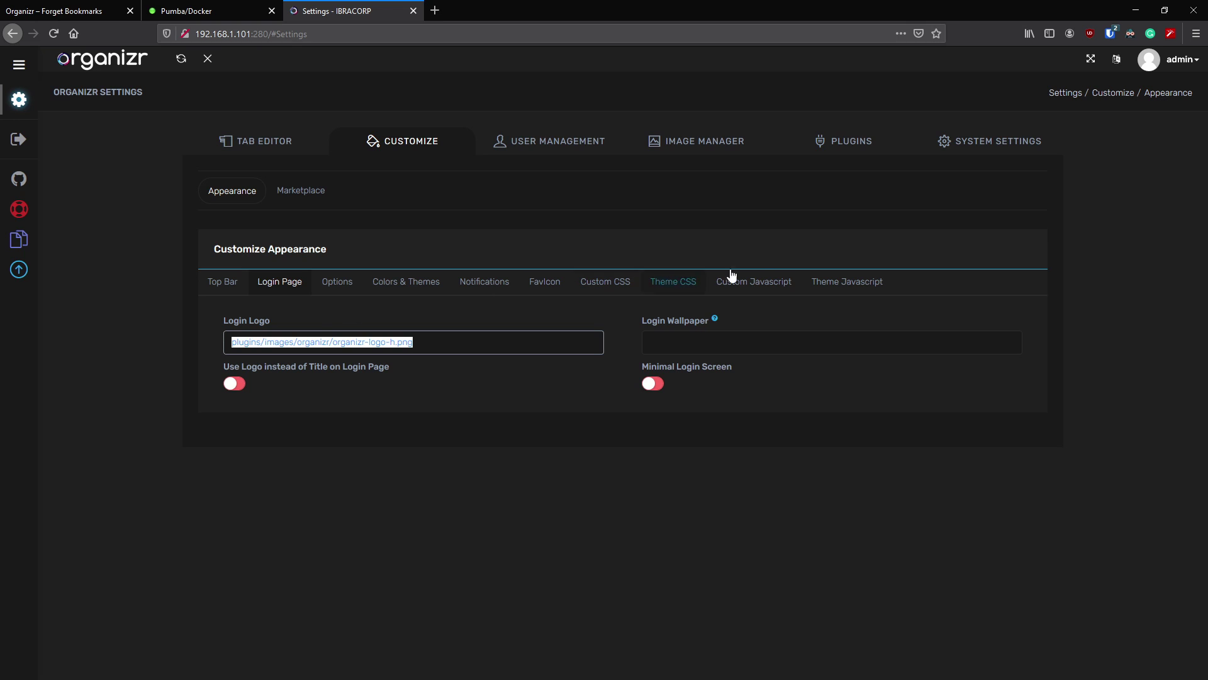
click(716, 342)
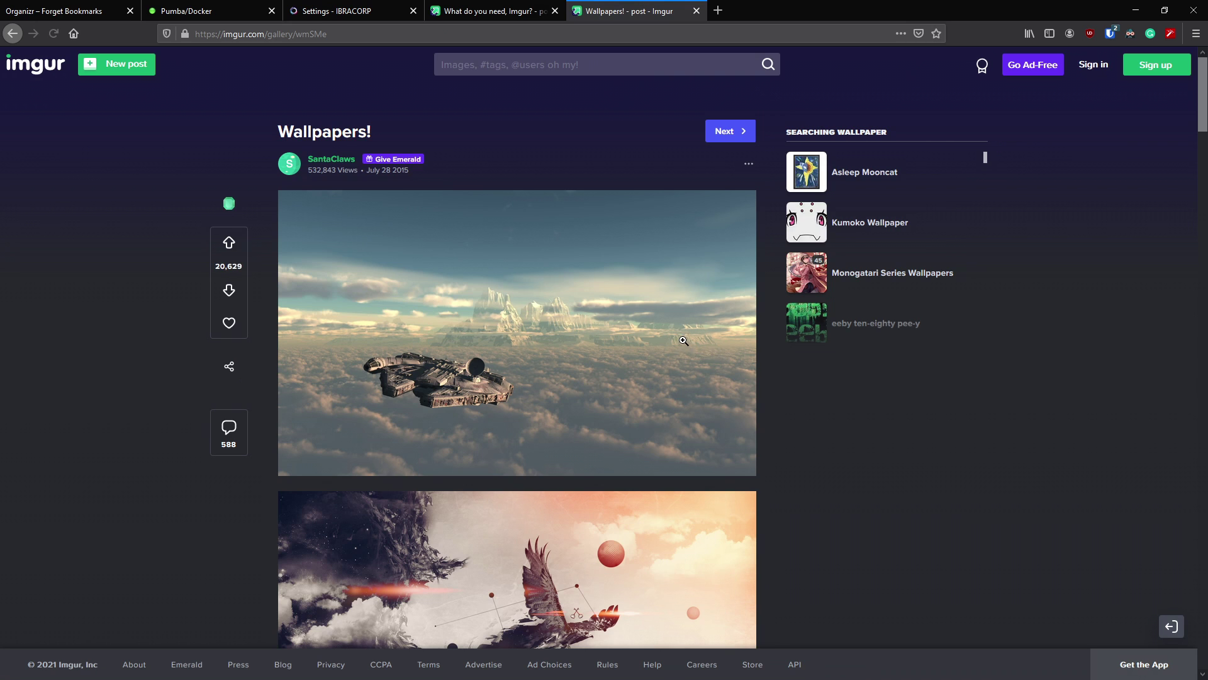
- Copy the red nebula wallpaper's image address from the Imgur Wallpapers! post
scroll(653, 393, down, 5)
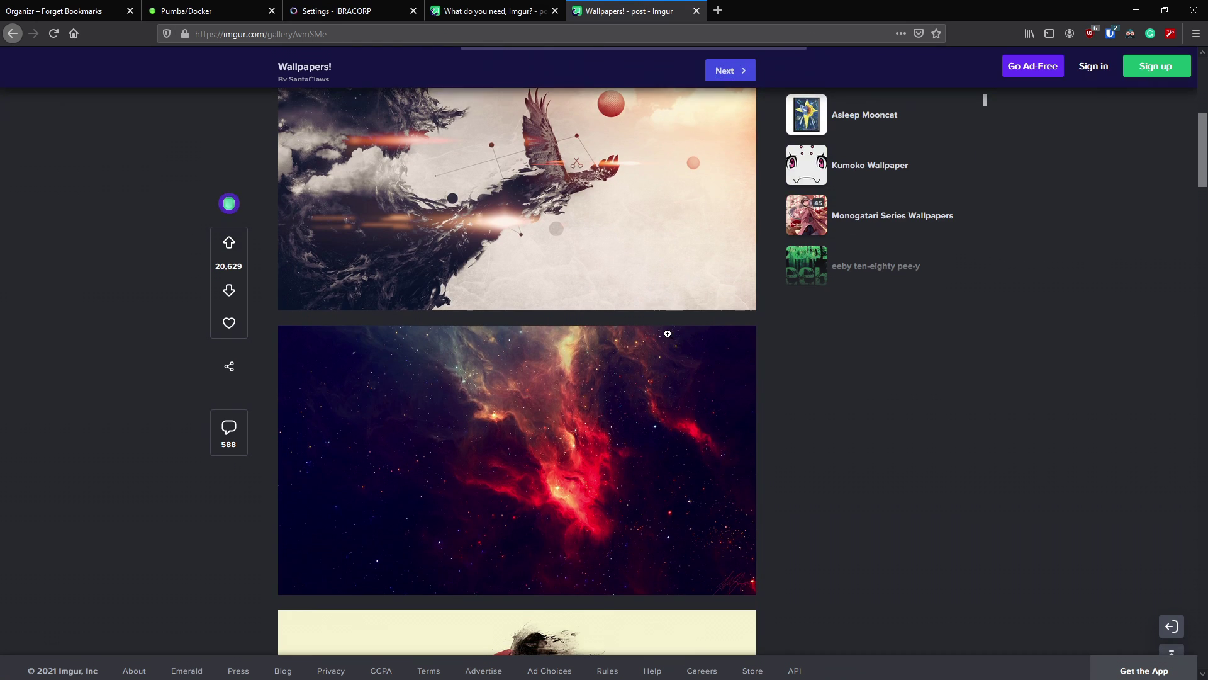
click(653, 394)
right_click(657, 388)
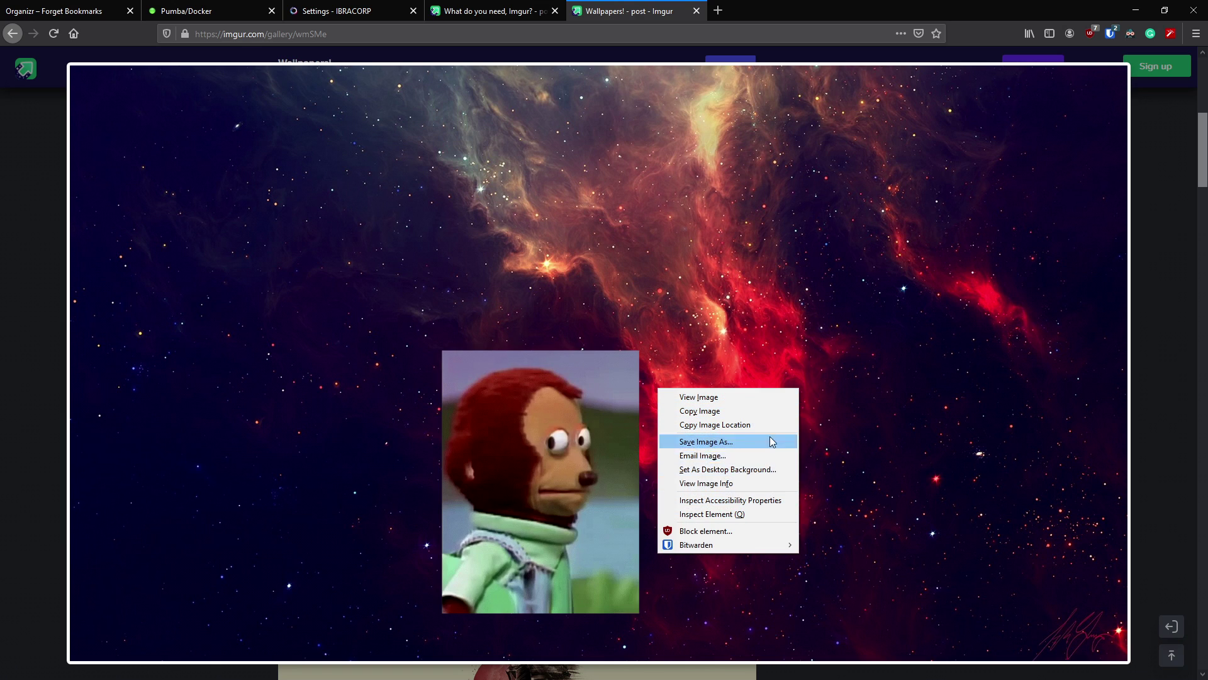
click(735, 426)
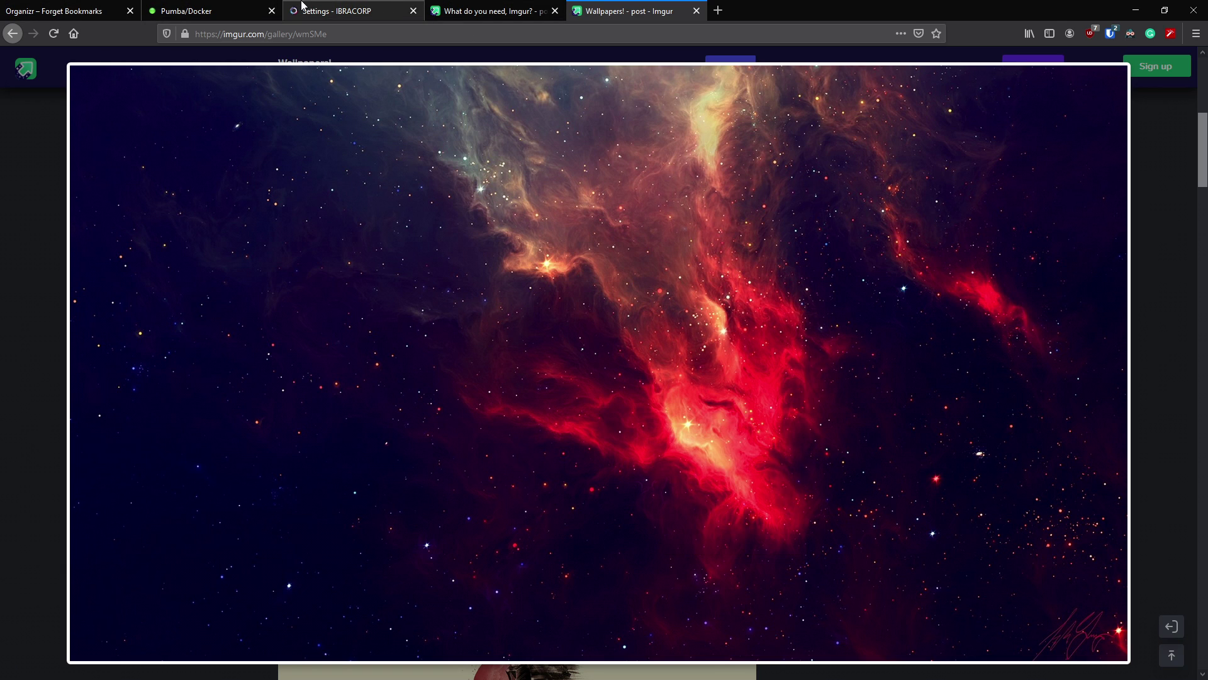
click(311, 8)
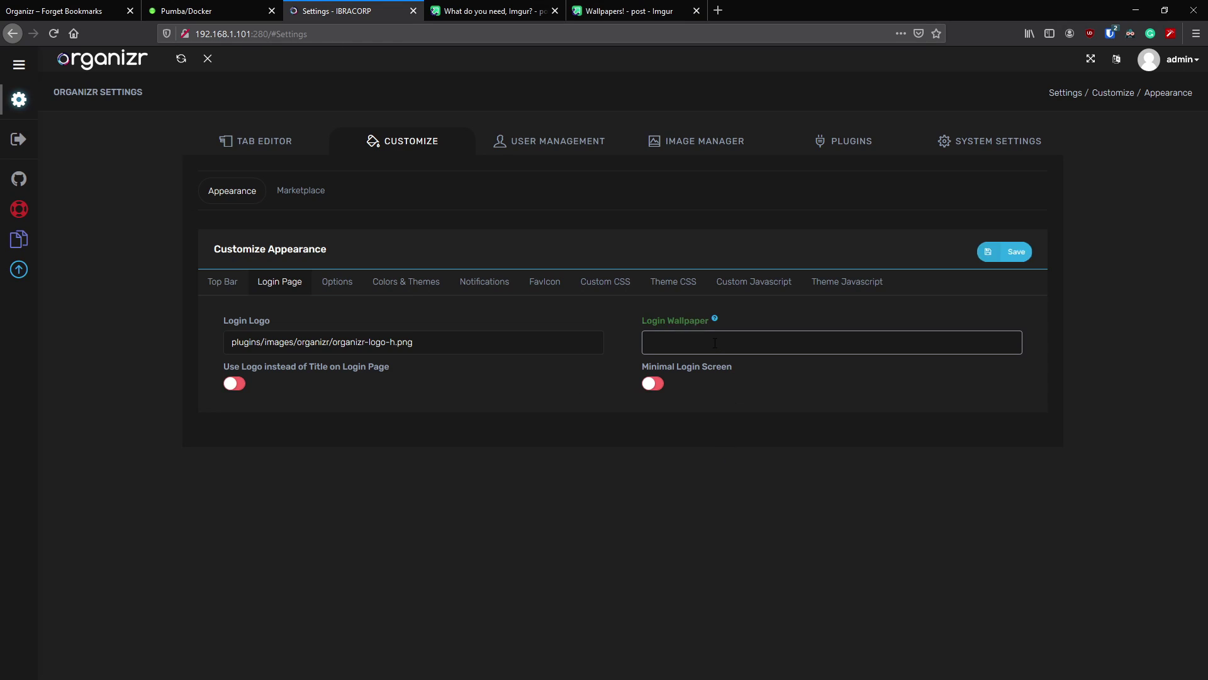
text(https://i.imgur.com/q78WfpO.jpg)
click(990, 253)
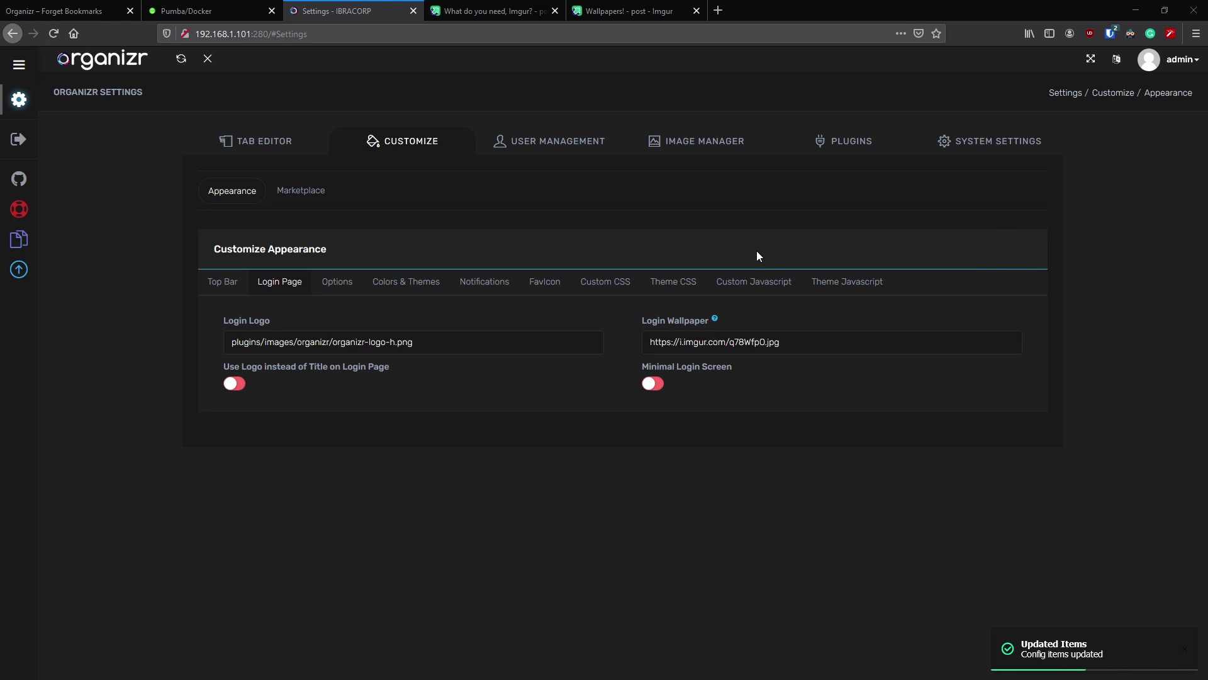
key(alt+Tab)
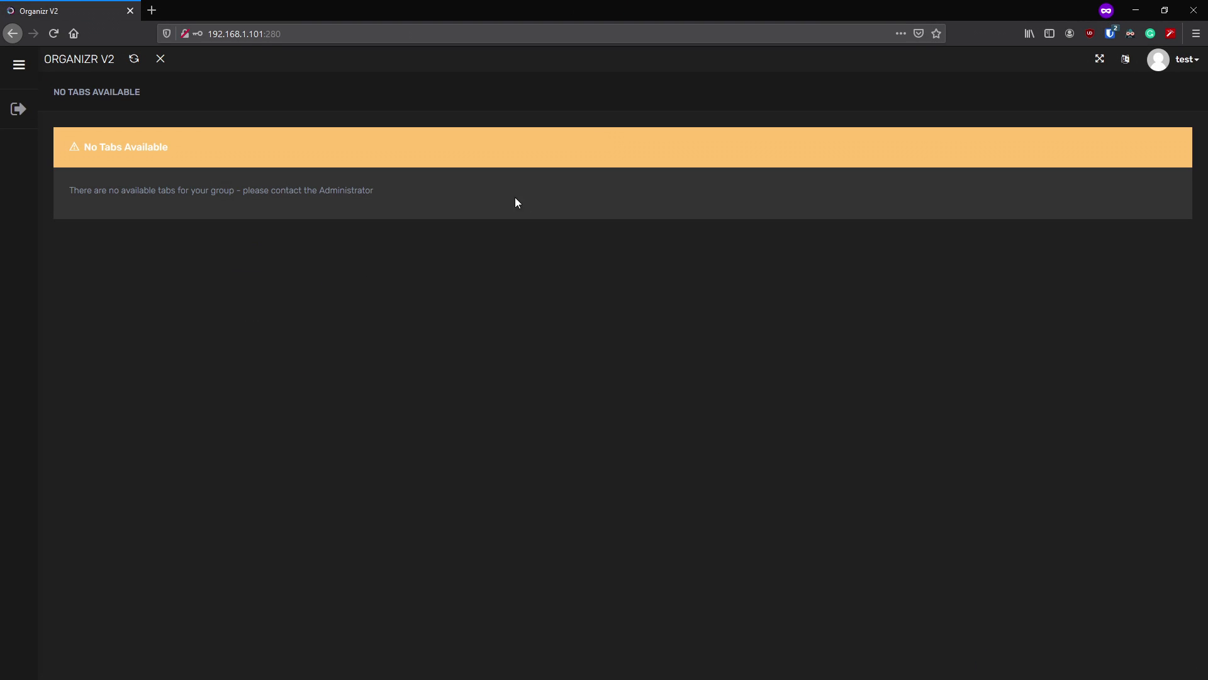
click(1174, 60)
click(1098, 232)
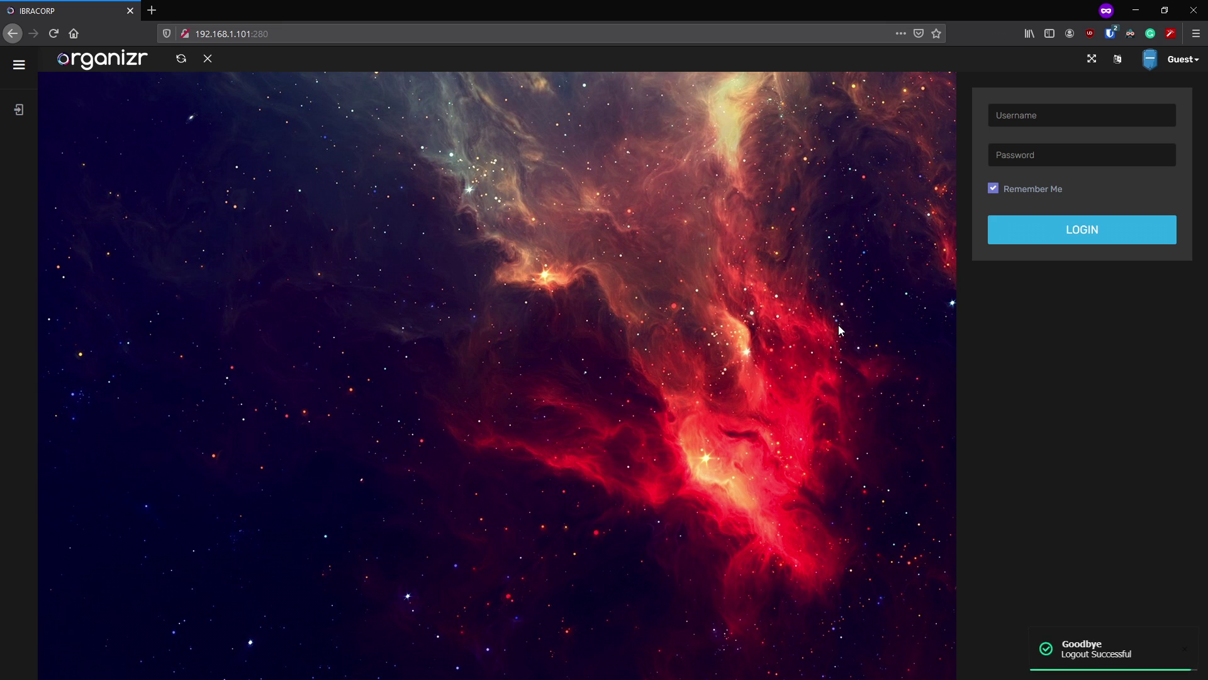
click(1148, 4)
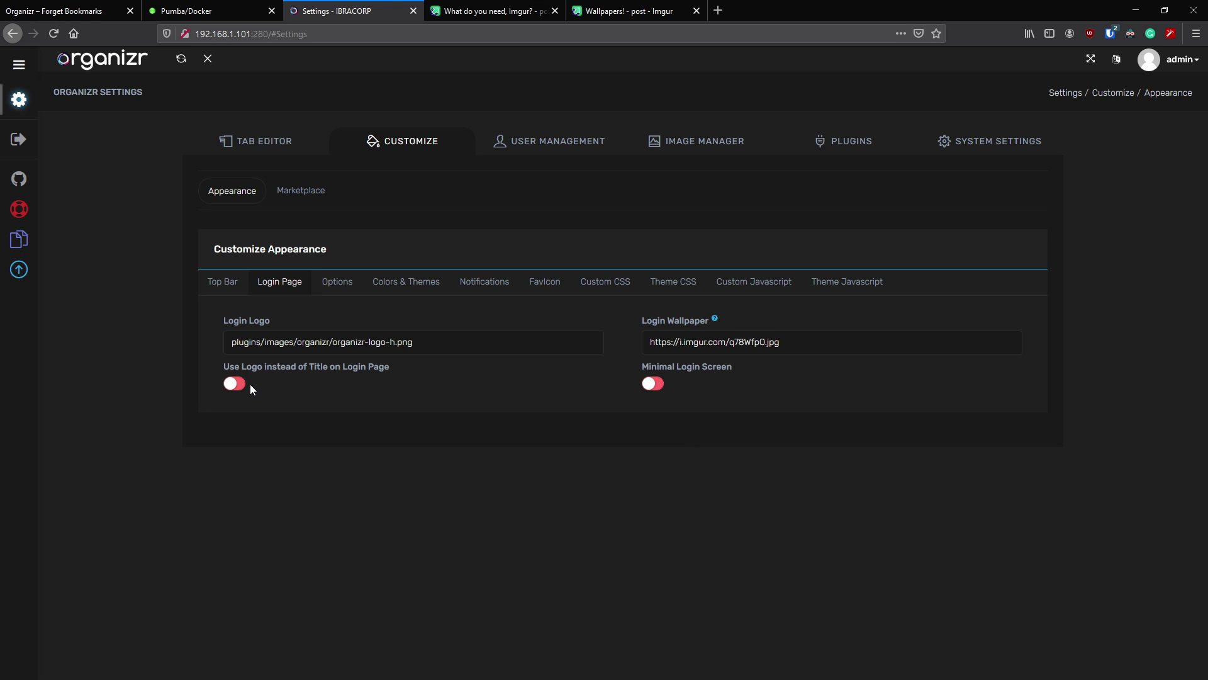
click(342, 290)
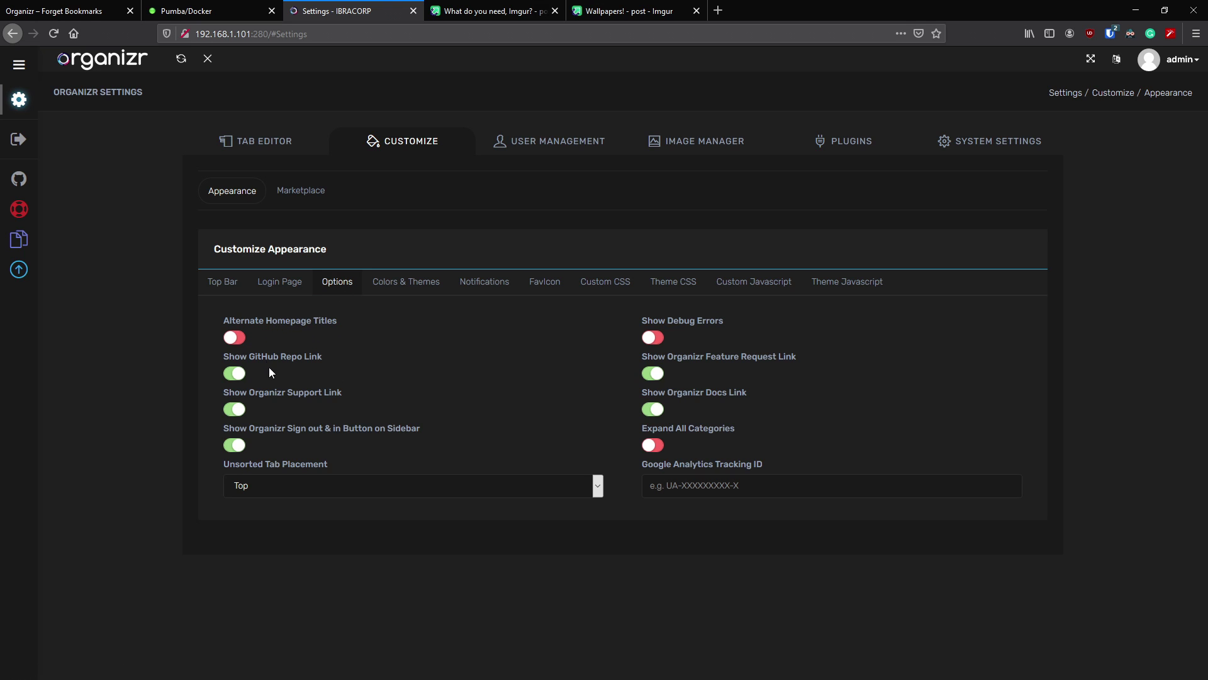
- Show the Colors & Themes page with empty colour fields, Theme Organizr and Style Dark
mouse_move(50, 279)
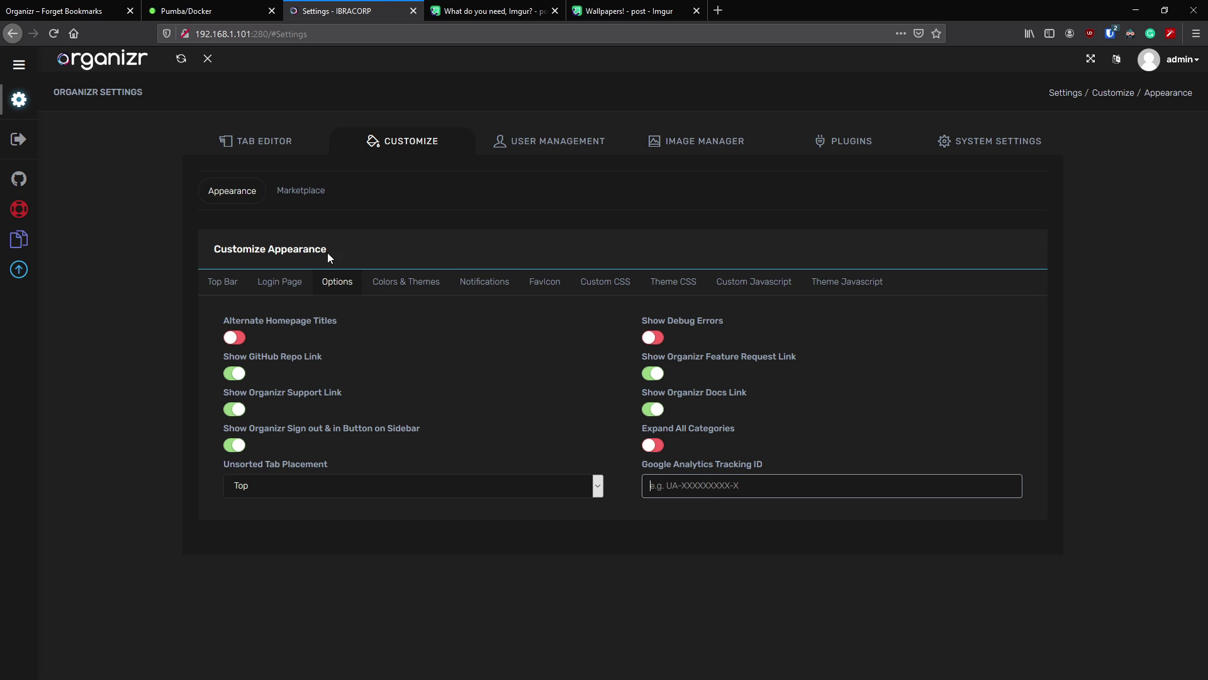
click(417, 290)
scroll(655, 269, down, 2)
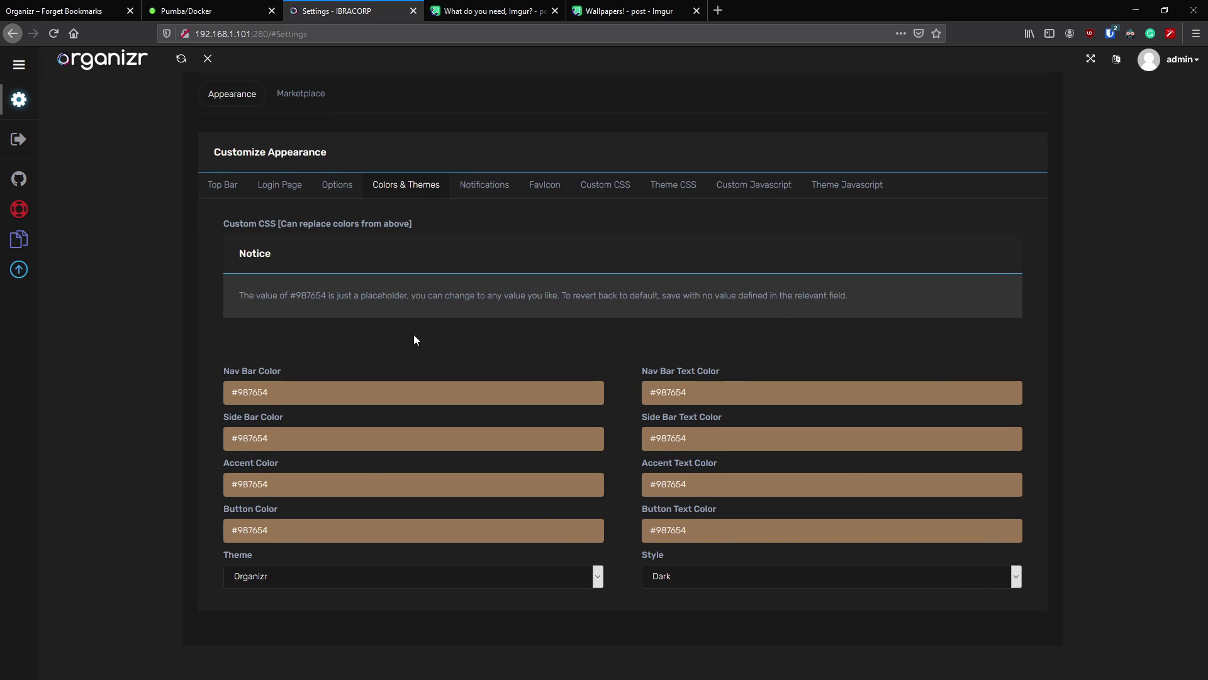
scroll(320, 289, up, 1)
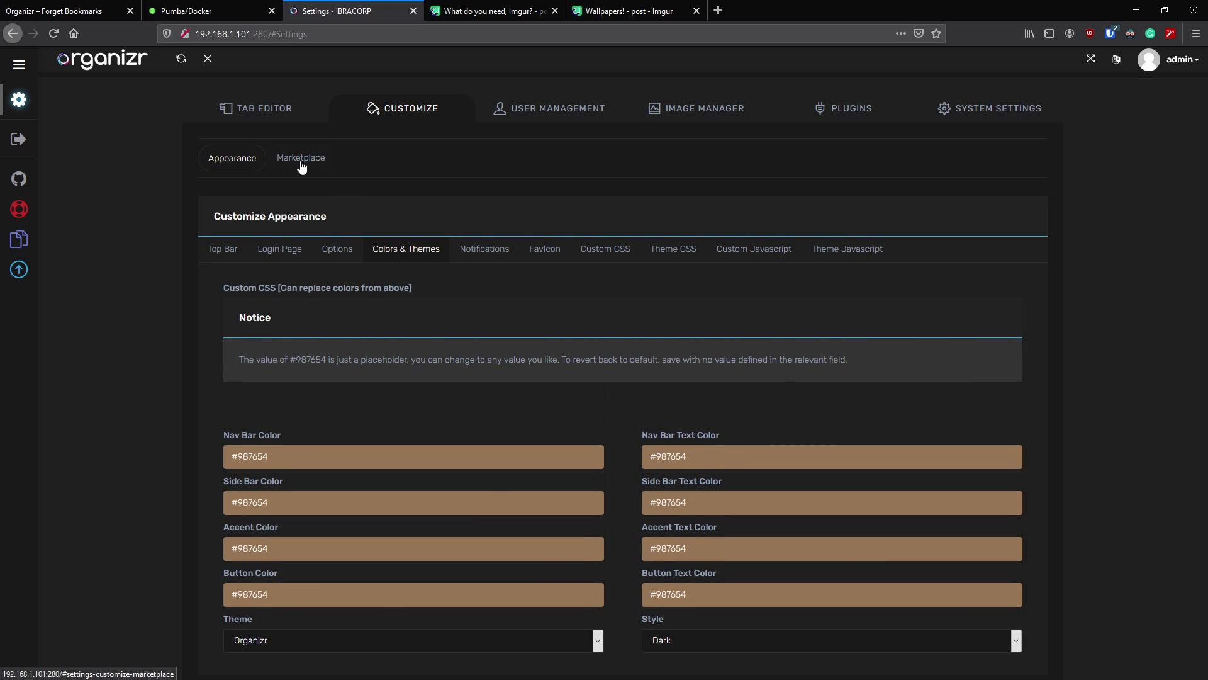
- Install the Plex Theme from the Theme Marketplace
click(301, 160)
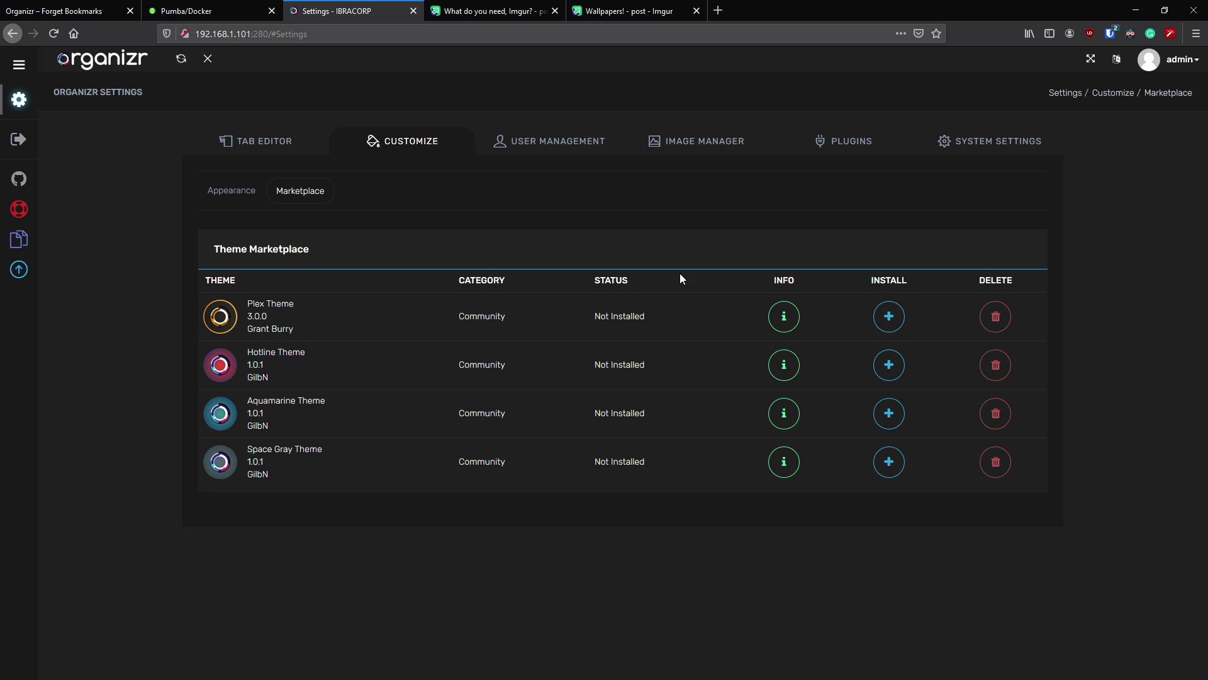
click(889, 316)
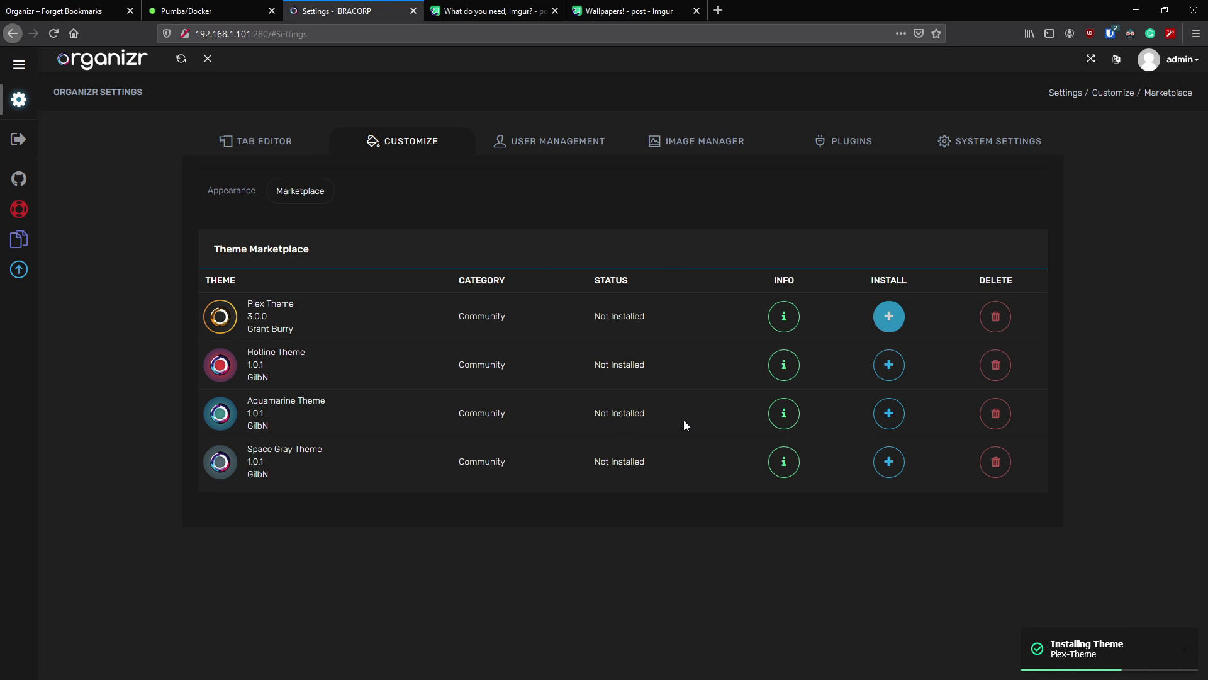
click(228, 190)
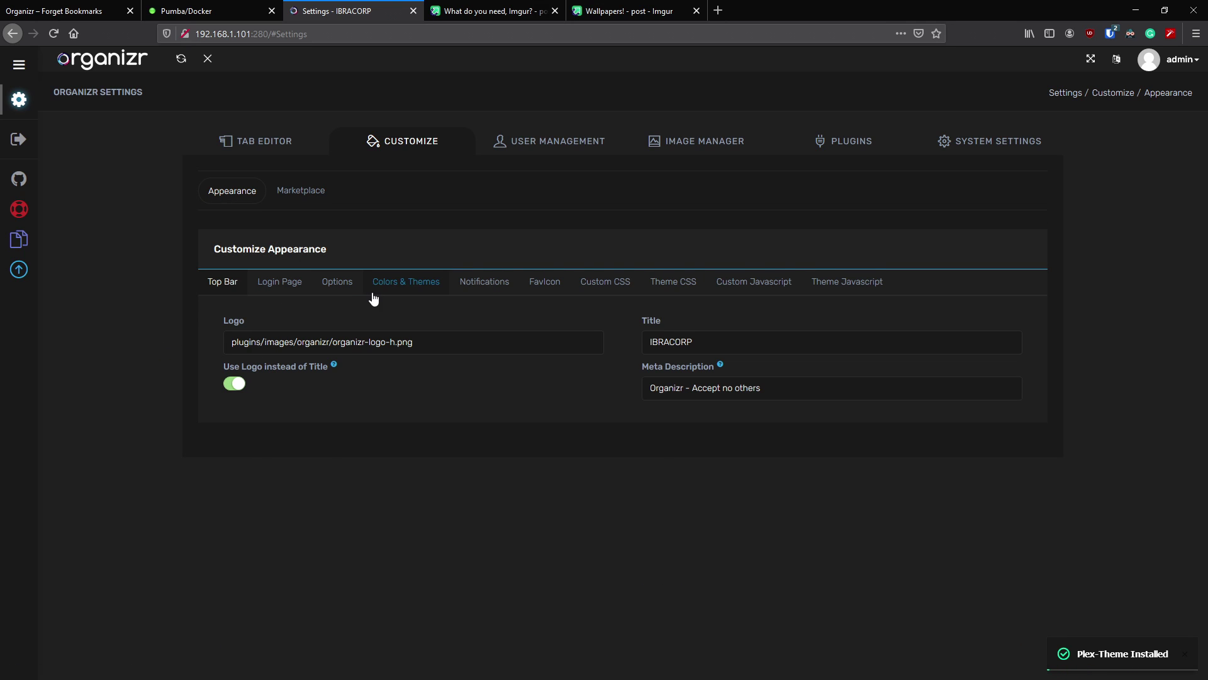
- Set Theme to Plex in Colors & Themes and save
click(406, 283)
scroll(209, 359, down, 2)
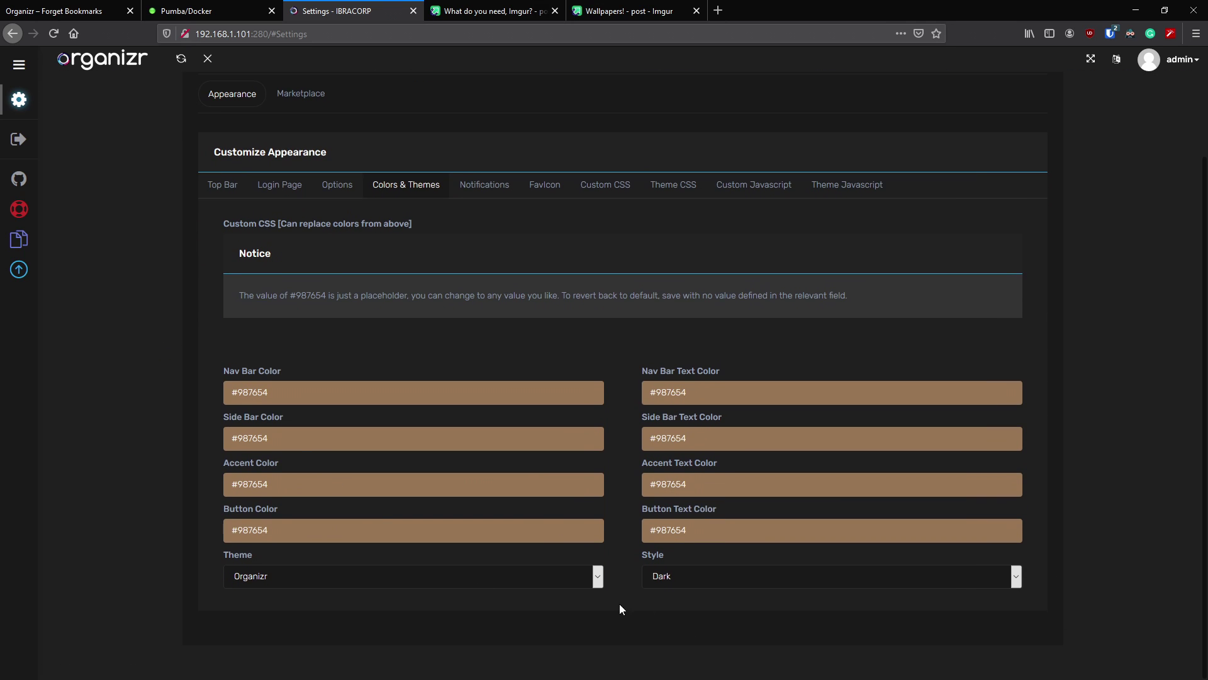
click(598, 579)
click(533, 620)
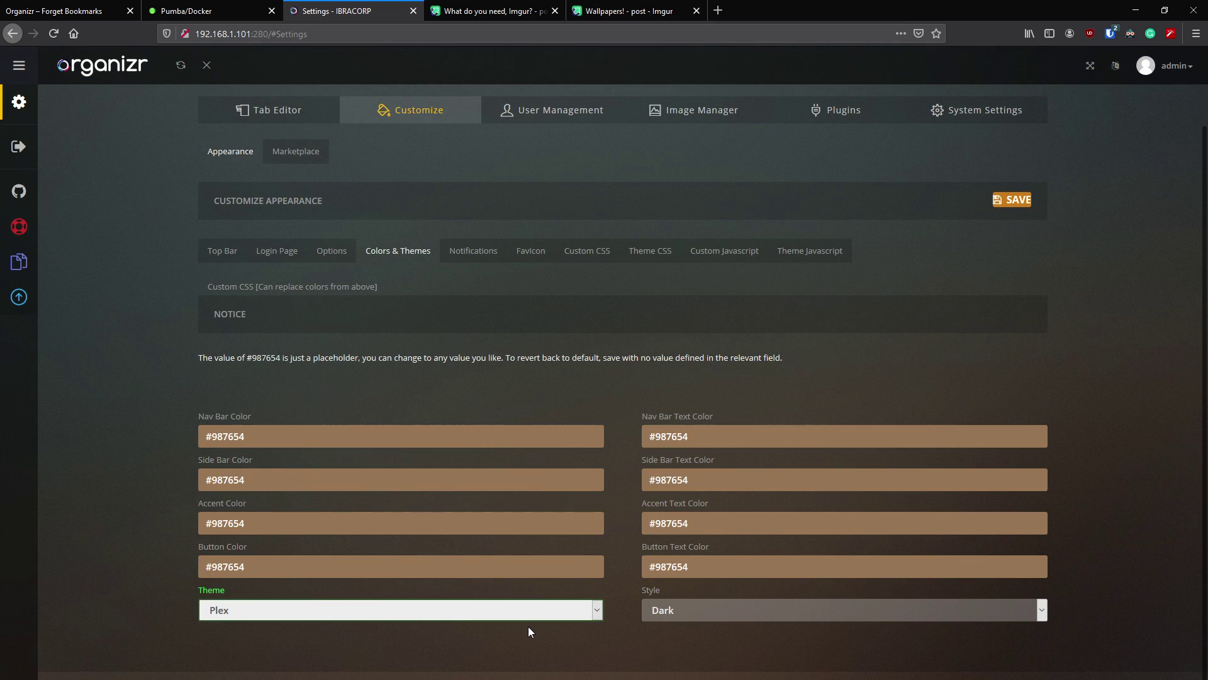
scroll(293, 242, up, 2)
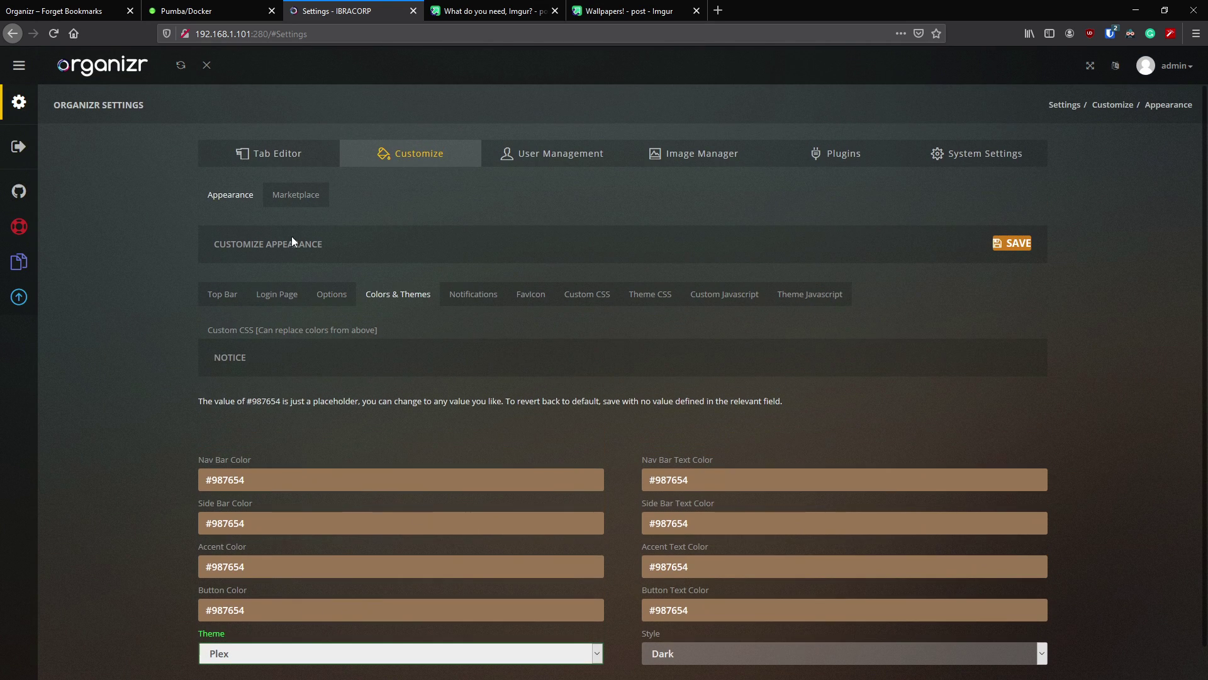
click(1005, 243)
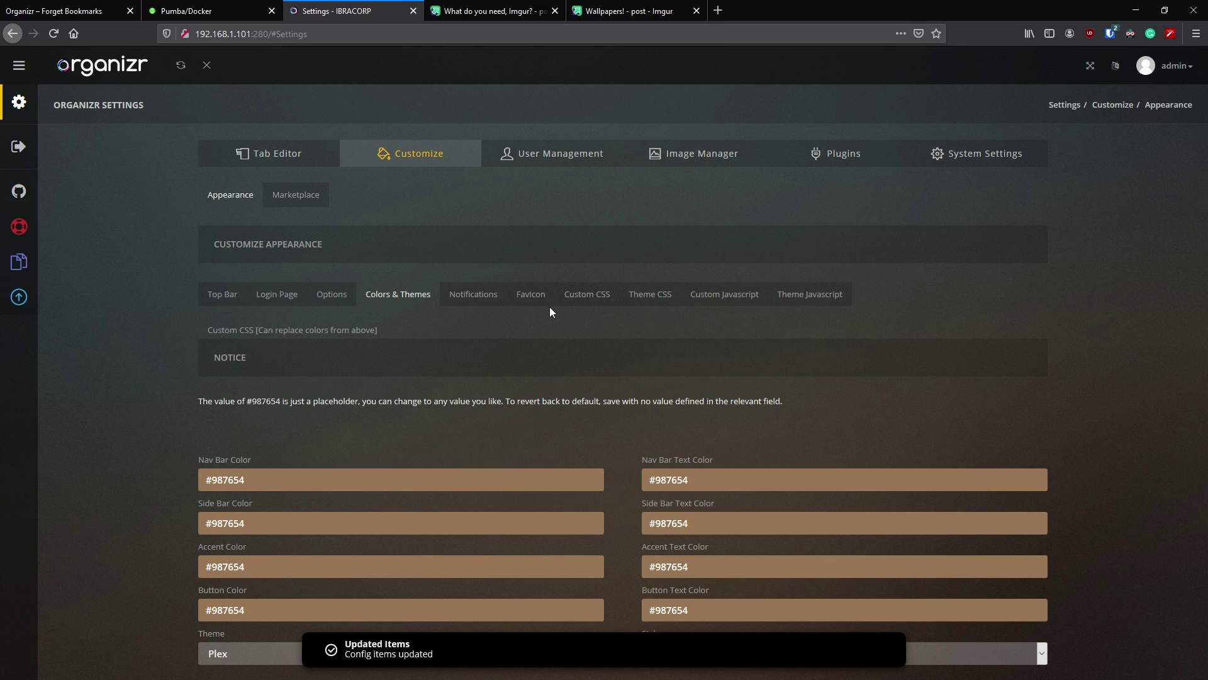
- Set the notification type to Toastr and preview a test notification
click(475, 304)
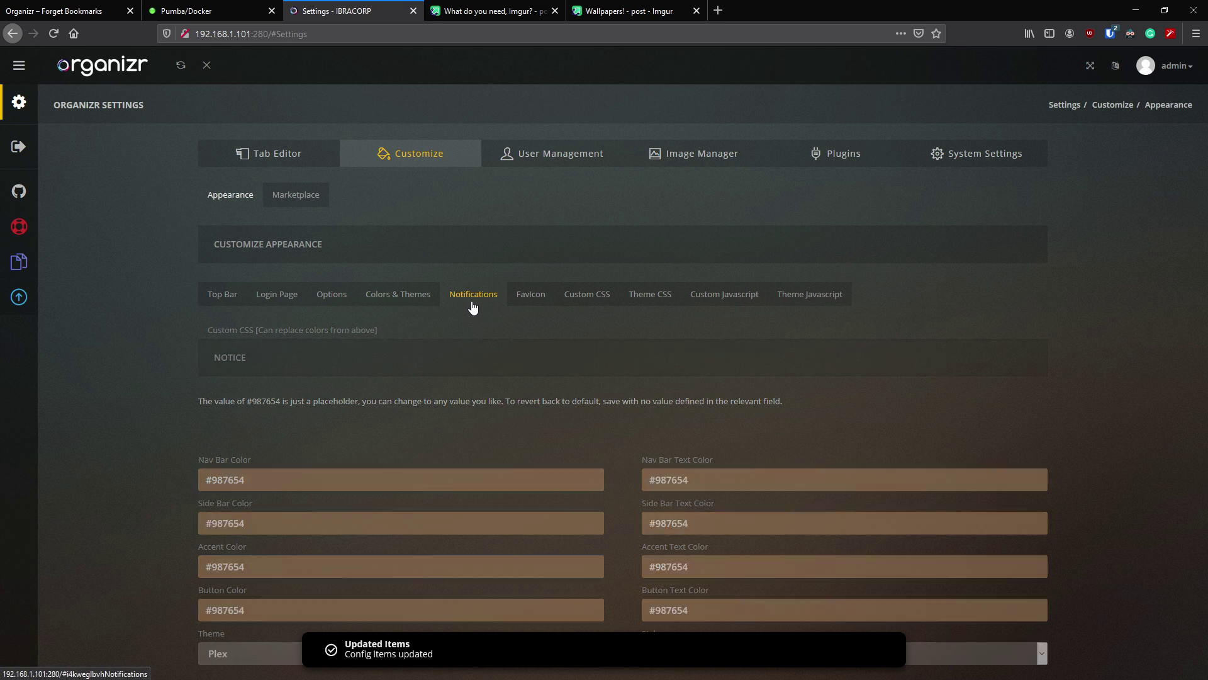
click(546, 351)
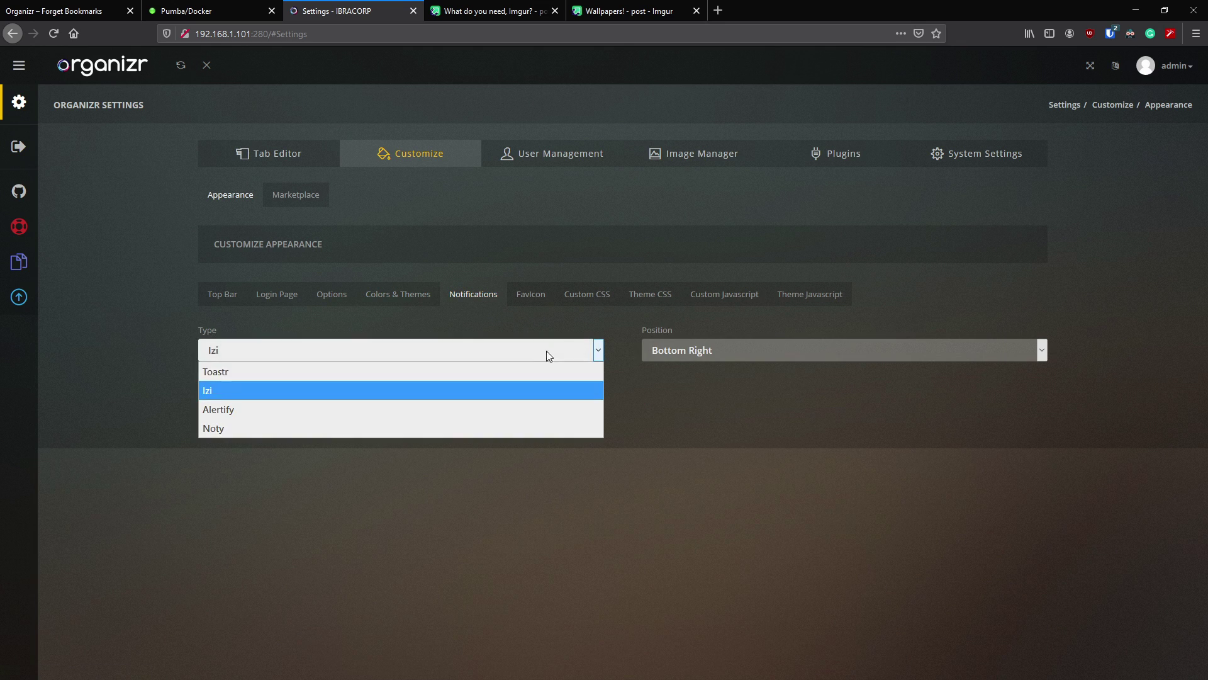
click(460, 367)
click(247, 399)
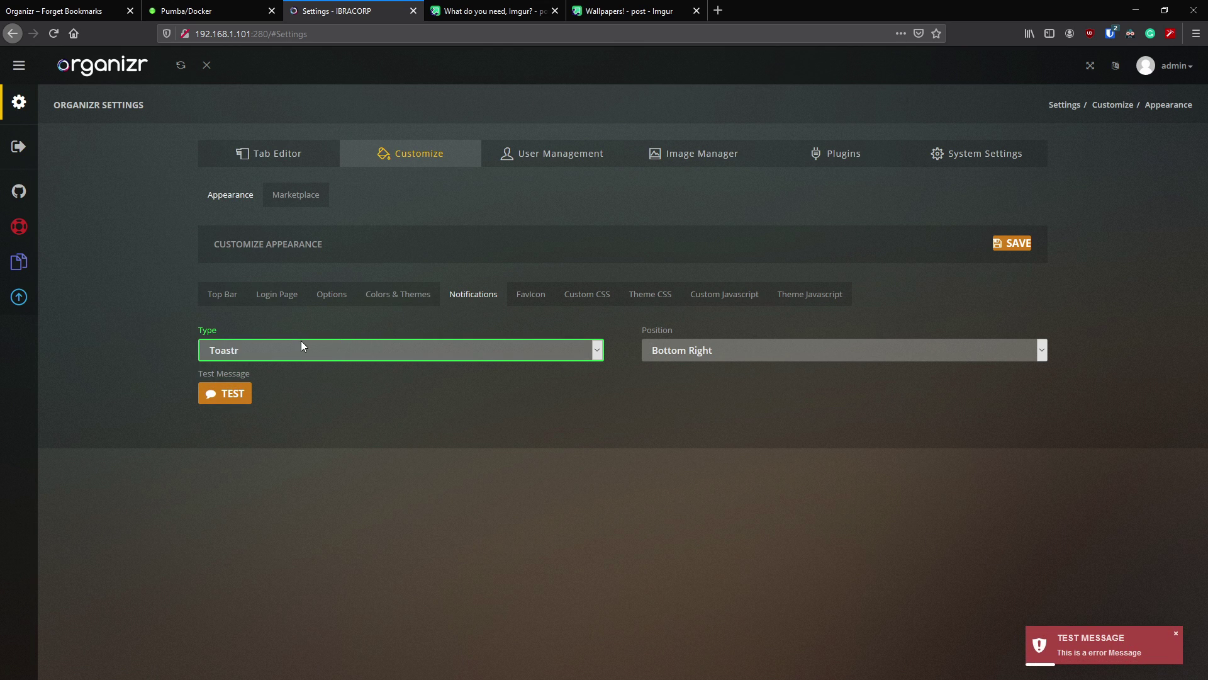
- Switch the notification type to Izi, preview a Warning test notification, and view the Favicon settings
click(305, 348)
click(247, 389)
click(231, 395)
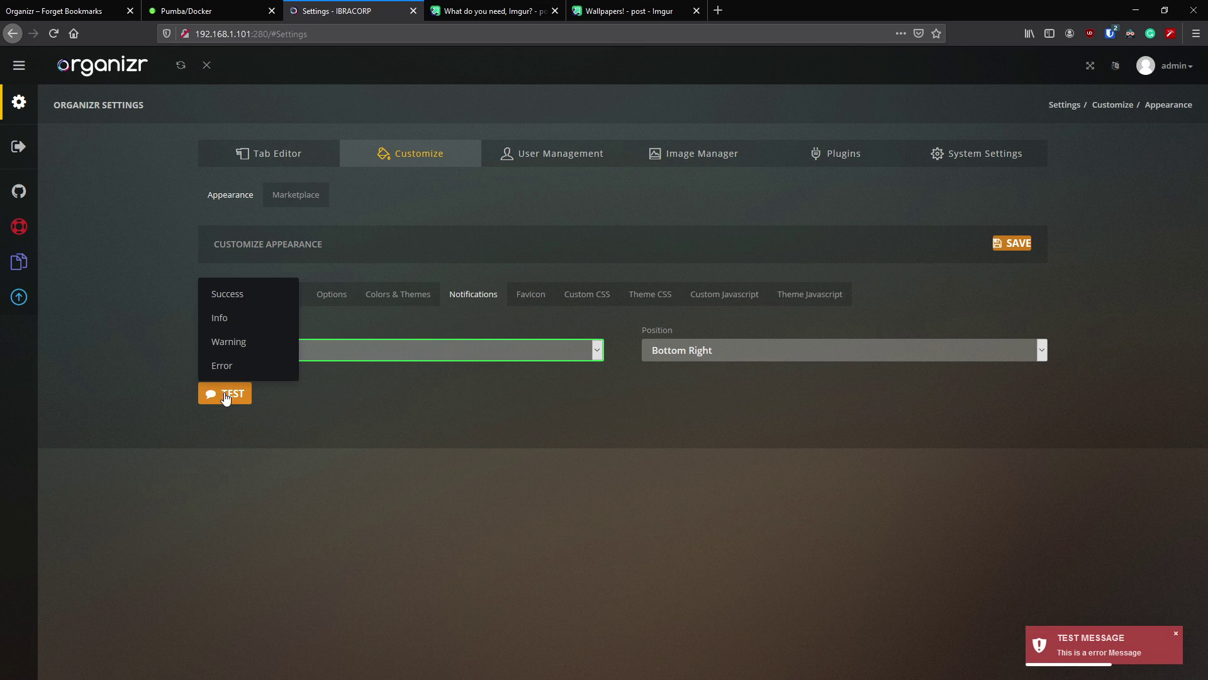
click(243, 344)
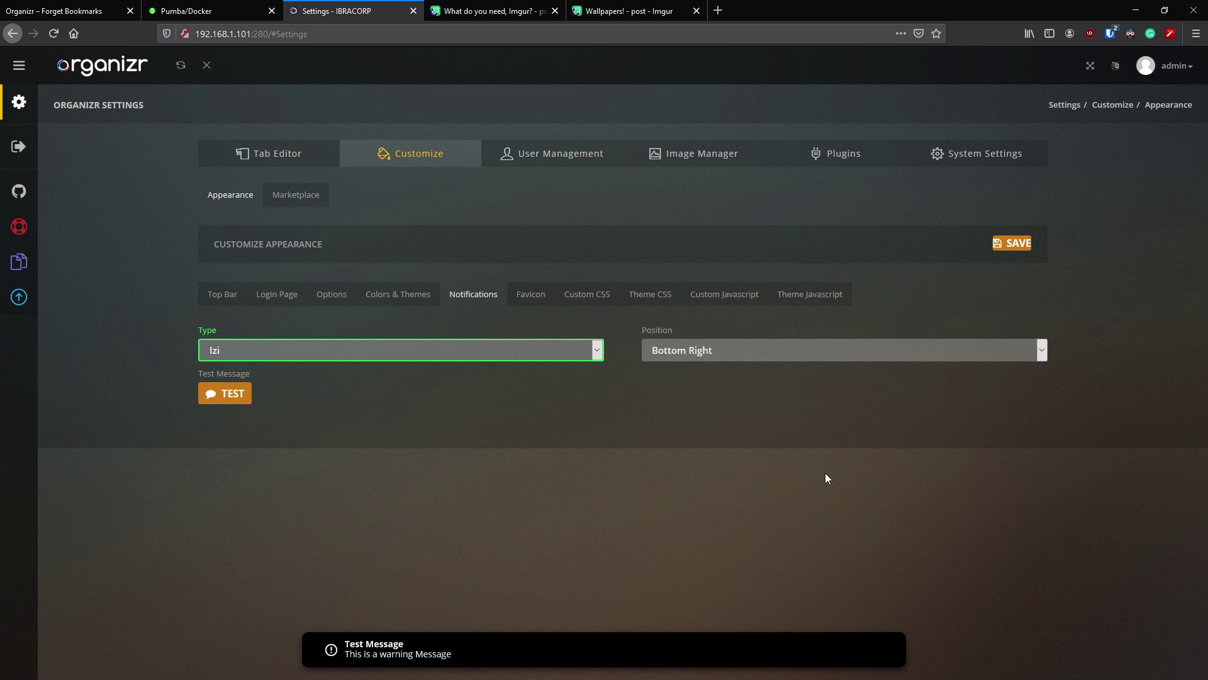
click(538, 295)
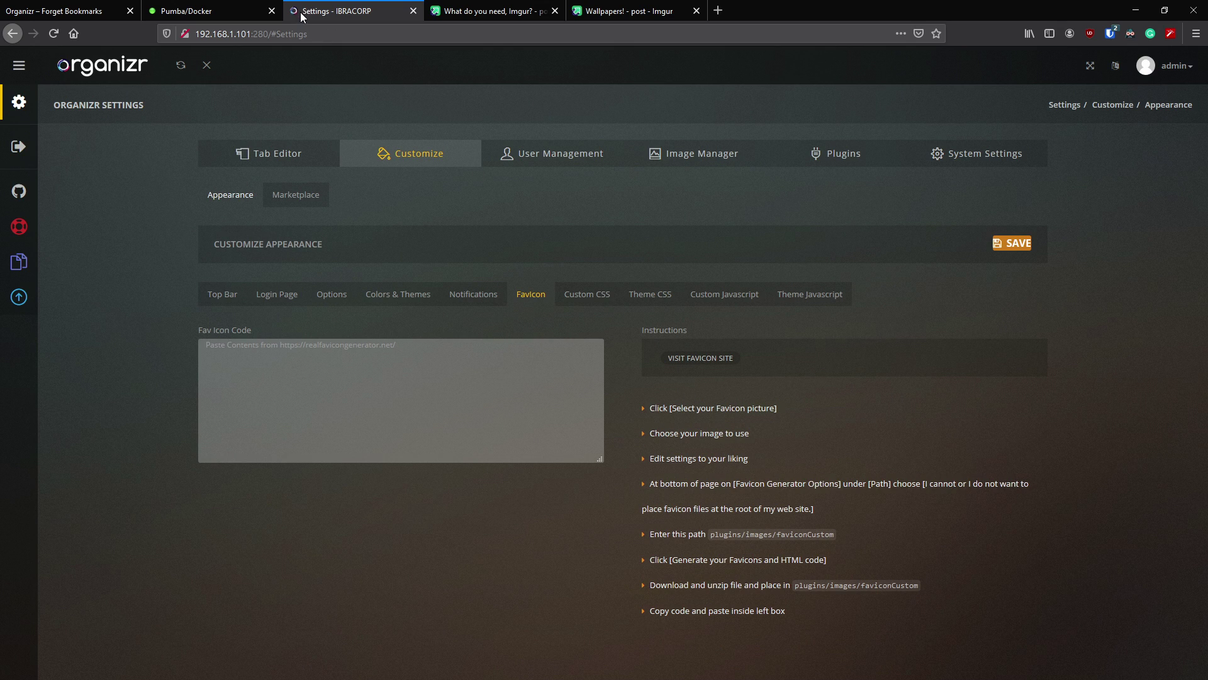
- Look through the Custom CSS, Custom Javascript and Theme Javascript editors, then go to the Tab Editor
click(588, 307)
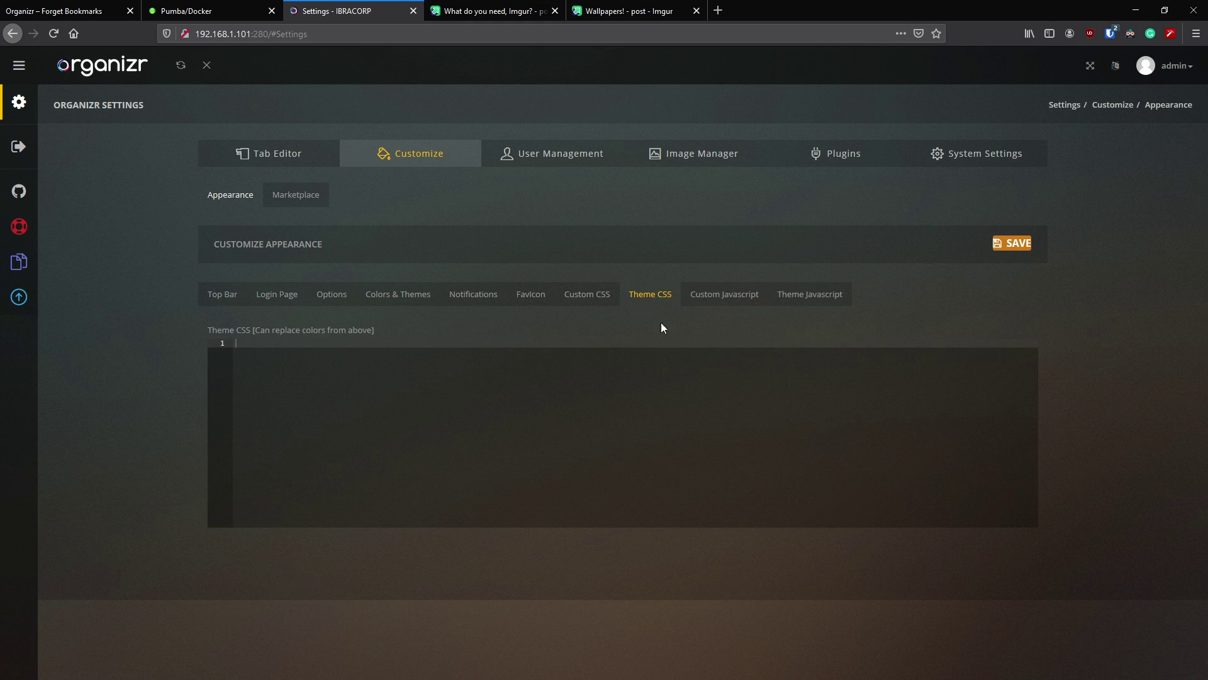
click(728, 297)
click(826, 297)
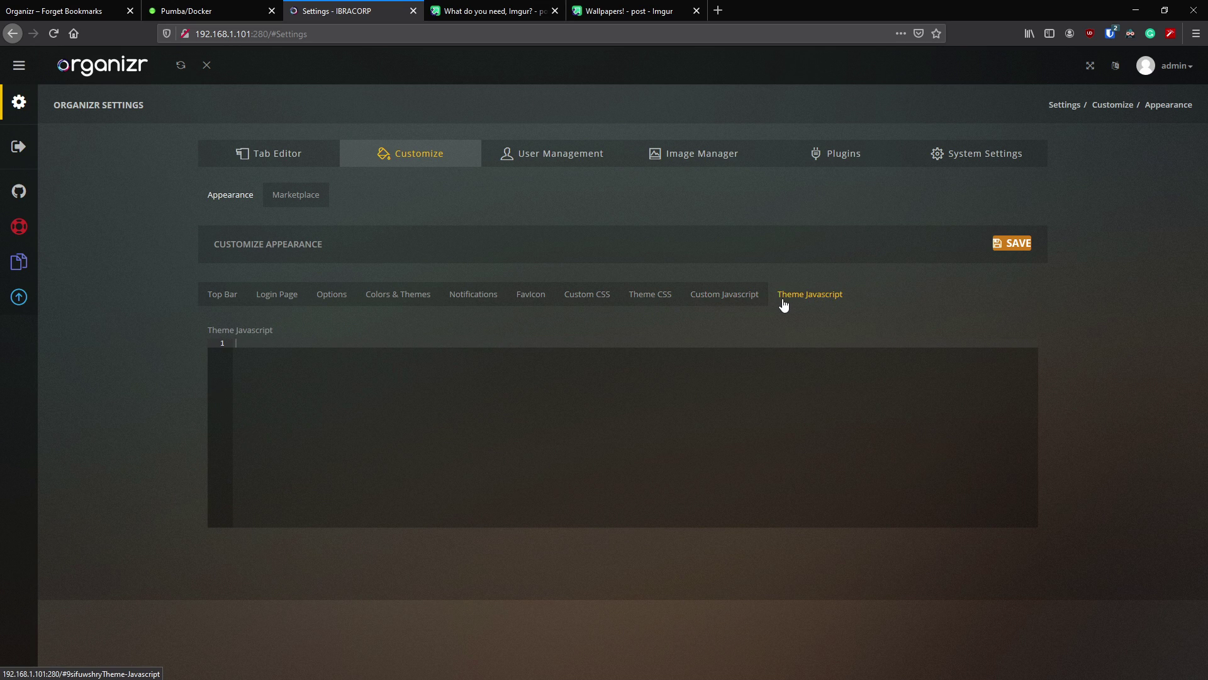
click(316, 152)
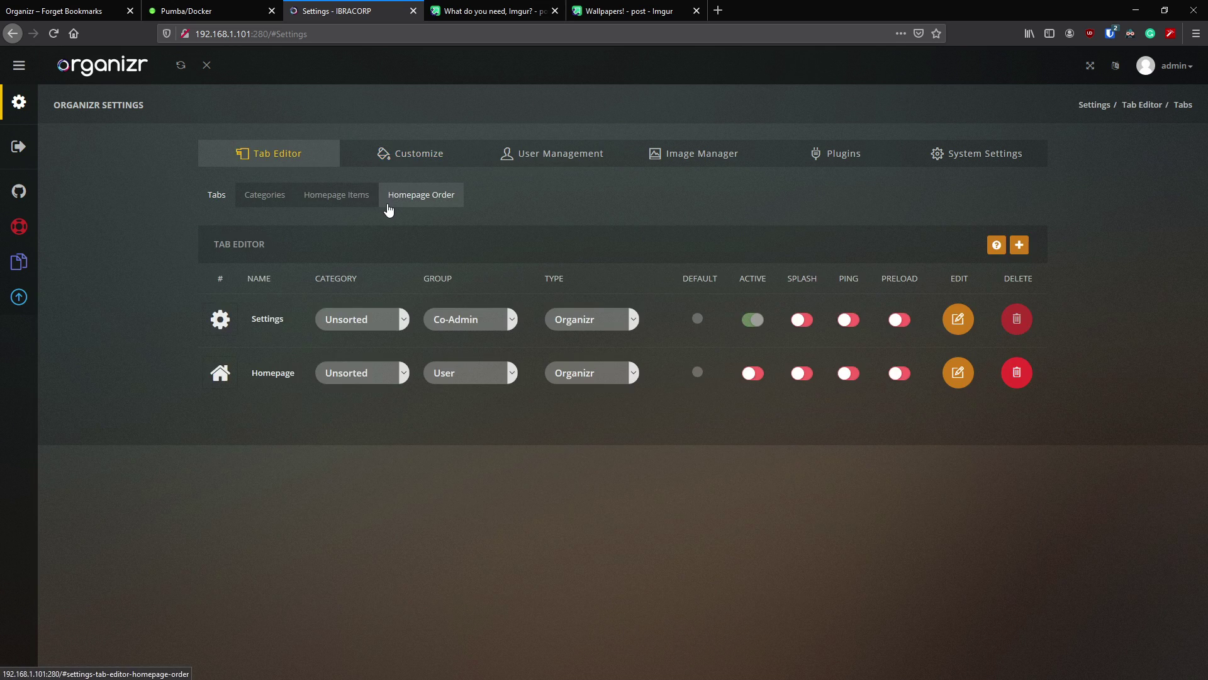
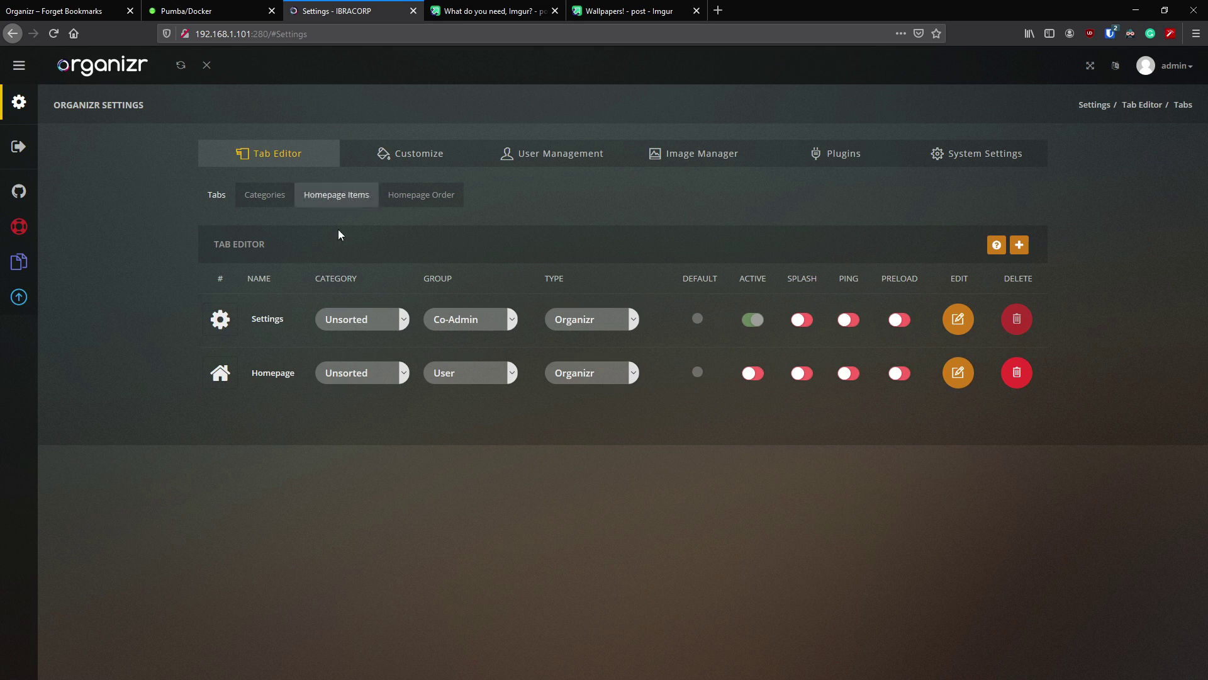
- Start a new tab named 'Overseerr' with the pasted Overseerr URL and auto action None
click(1019, 246)
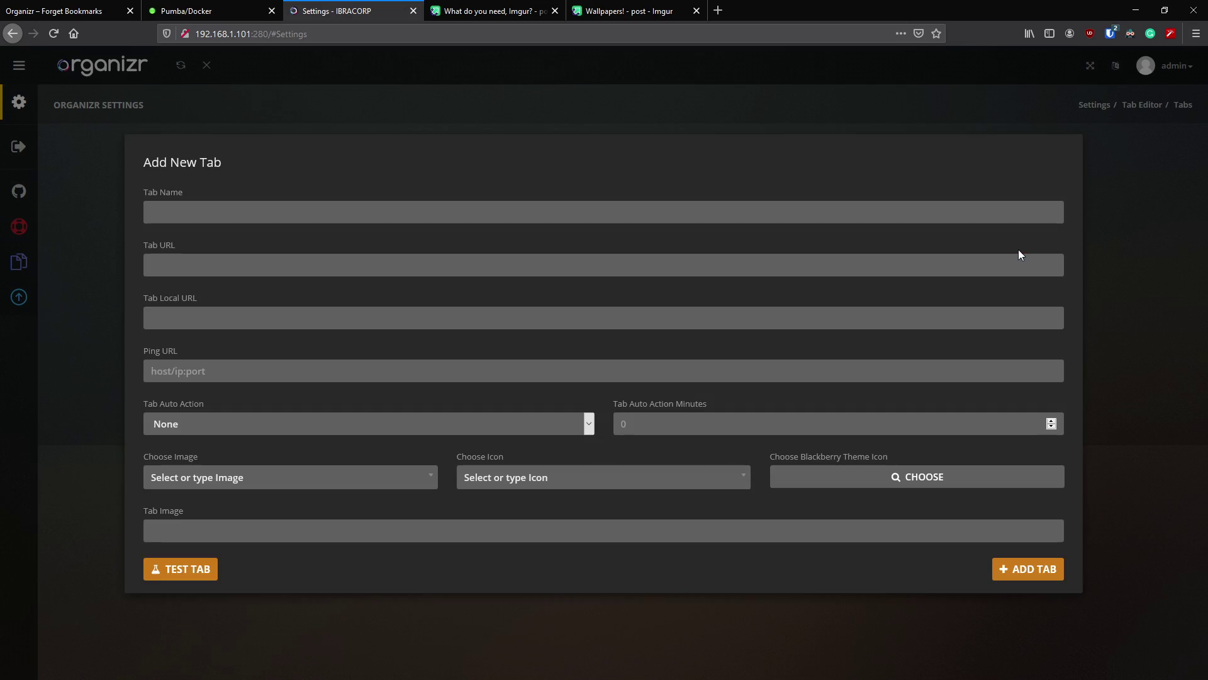
click(201, 214)
text(Overseerr)
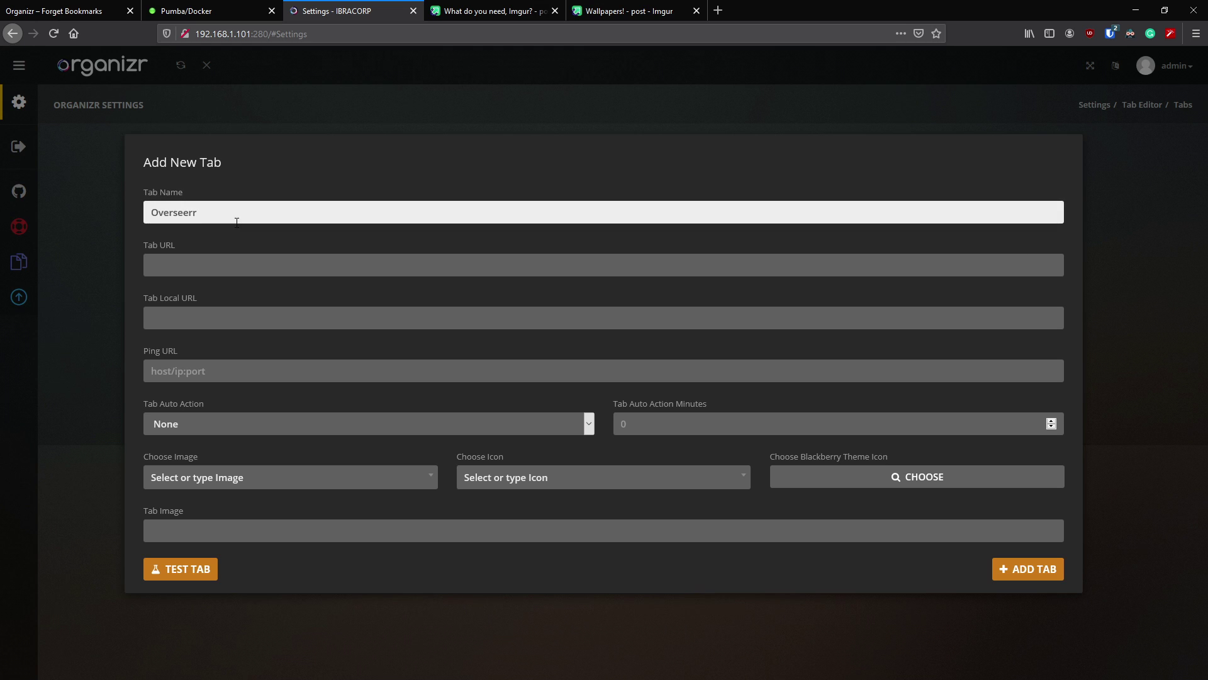
click(206, 266)
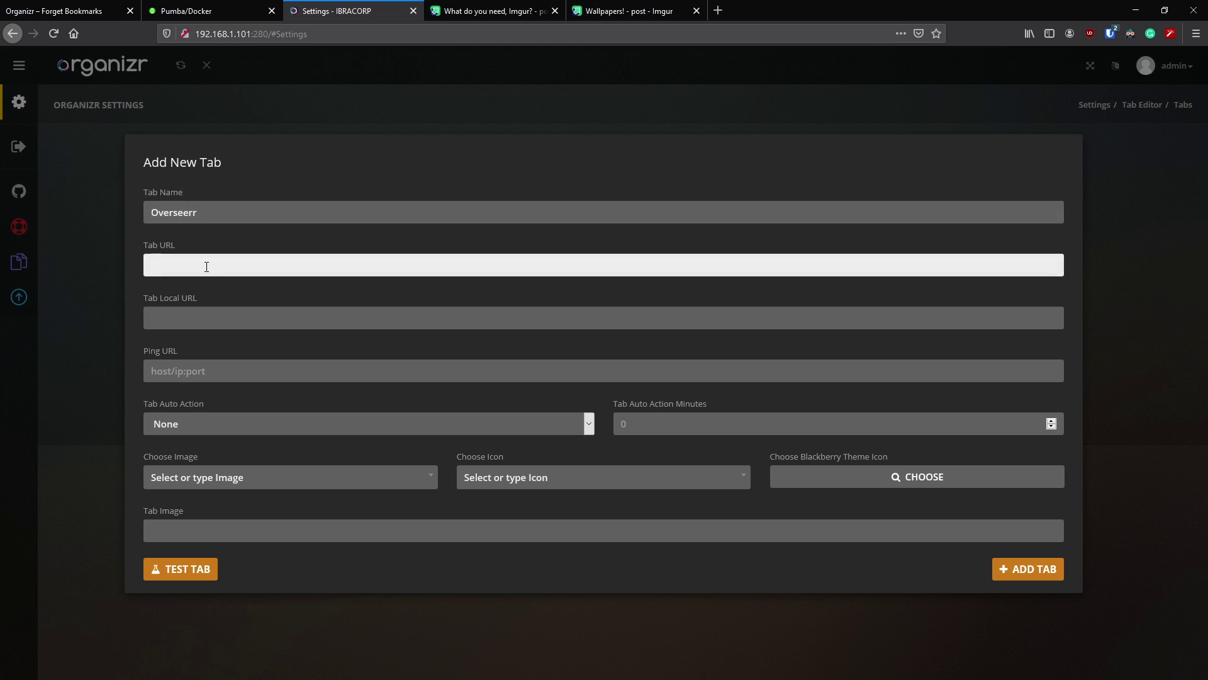
text(https://overseerr.ibracorp.org)
click(234, 314)
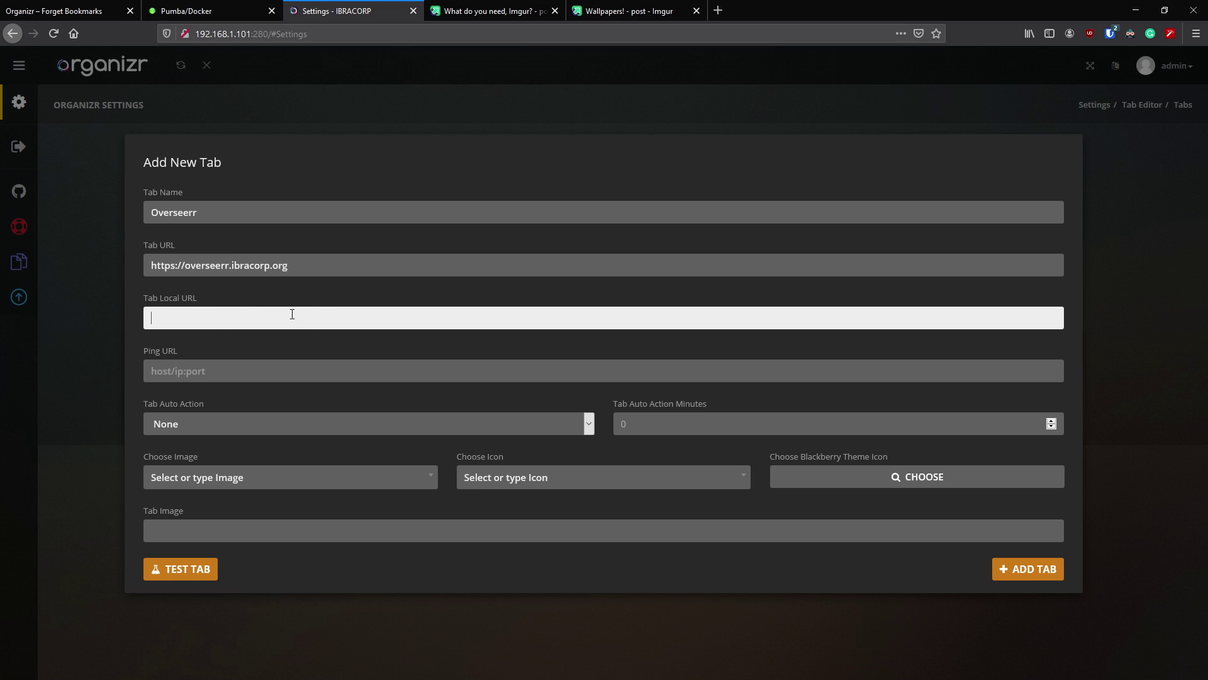
click(209, 373)
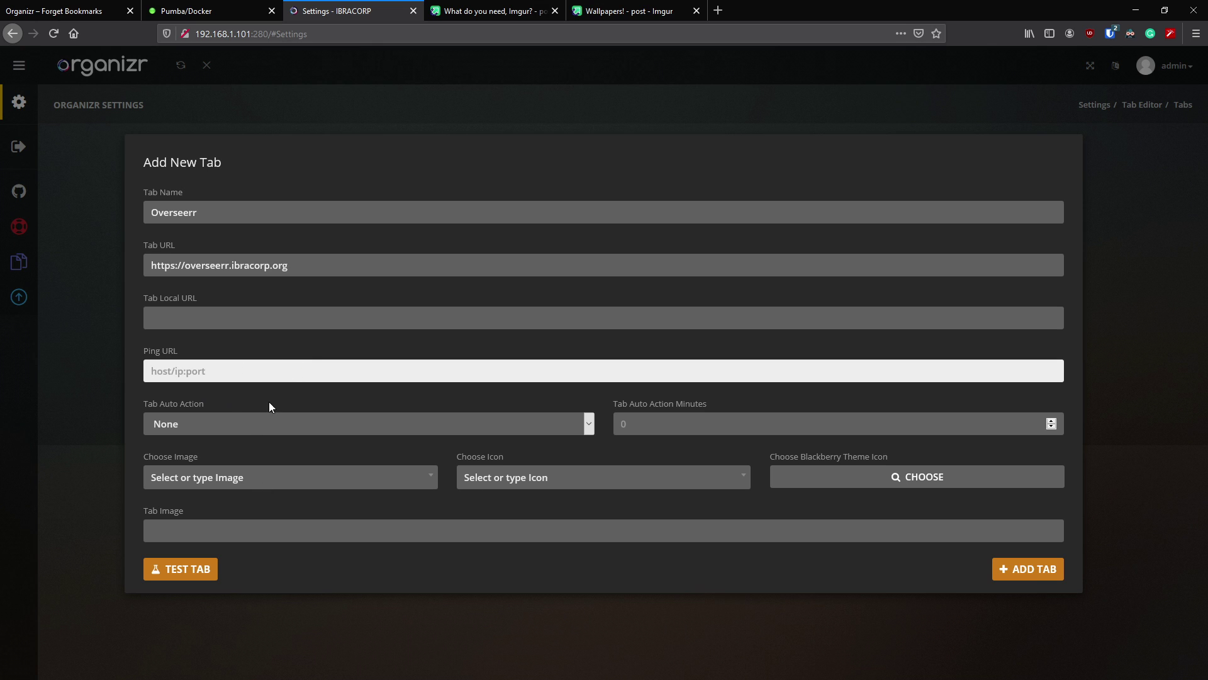
click(387, 425)
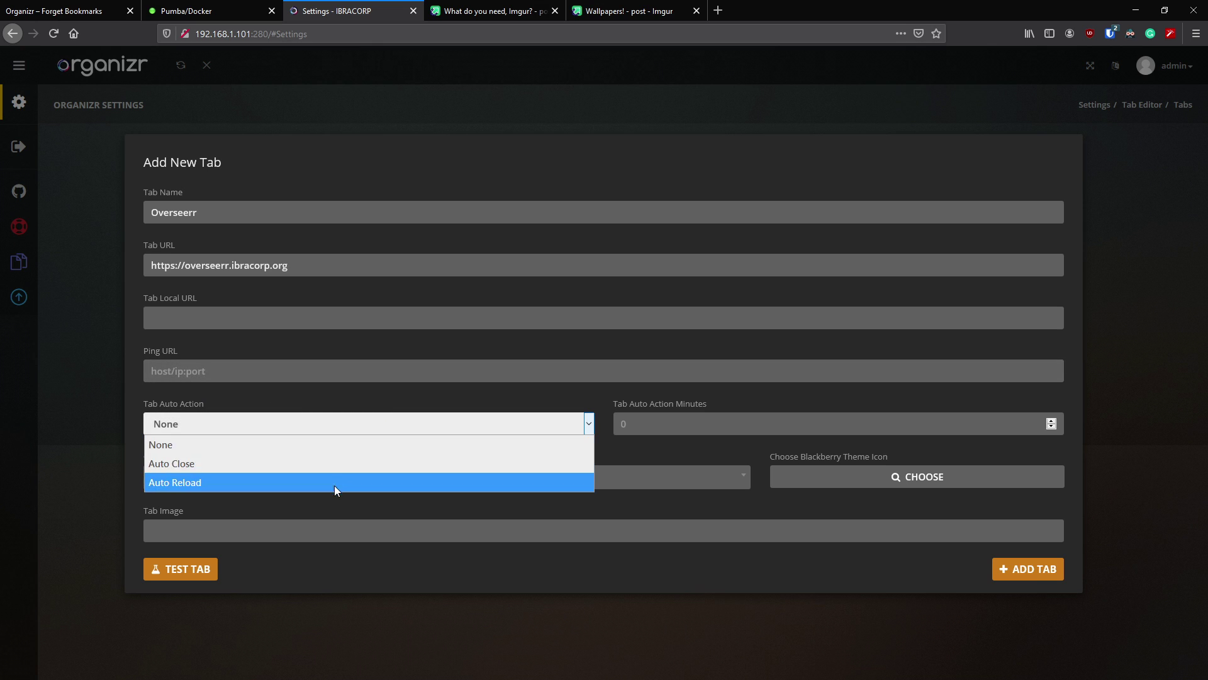
click(352, 421)
- Give the tab the overseerr.png image, test it loads as an iFrame, and add it
click(680, 428)
click(592, 393)
click(345, 476)
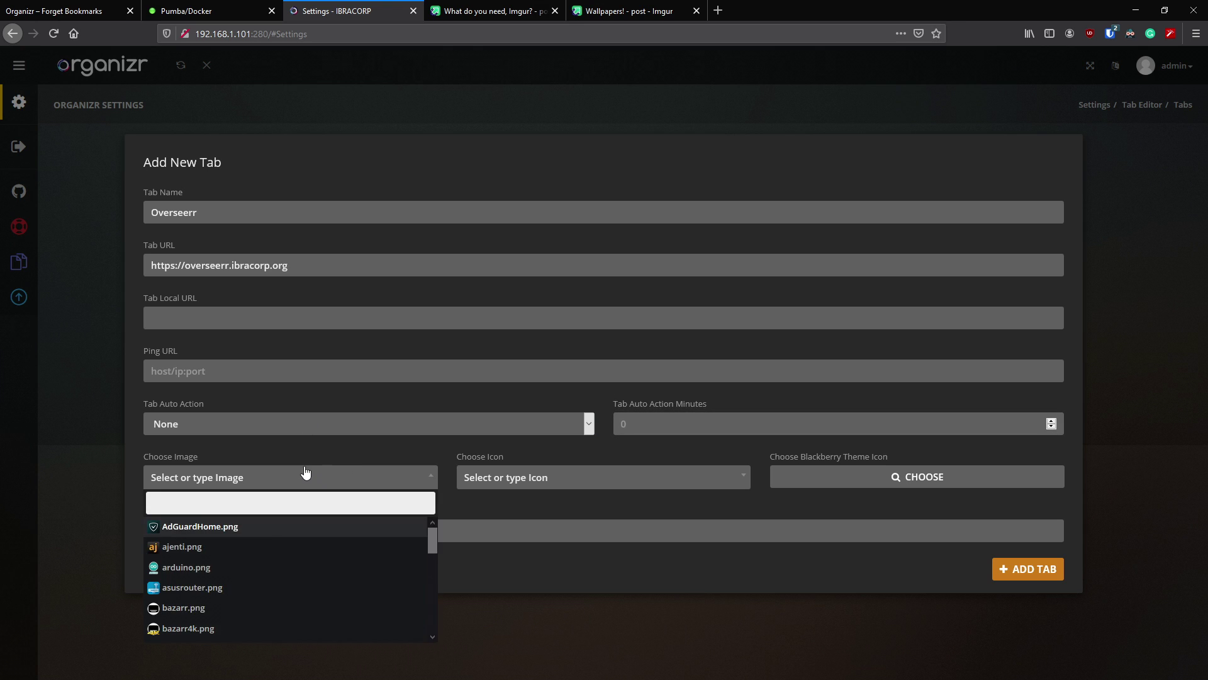
scroll(288, 547, down, 5)
text(ov)
click(251, 530)
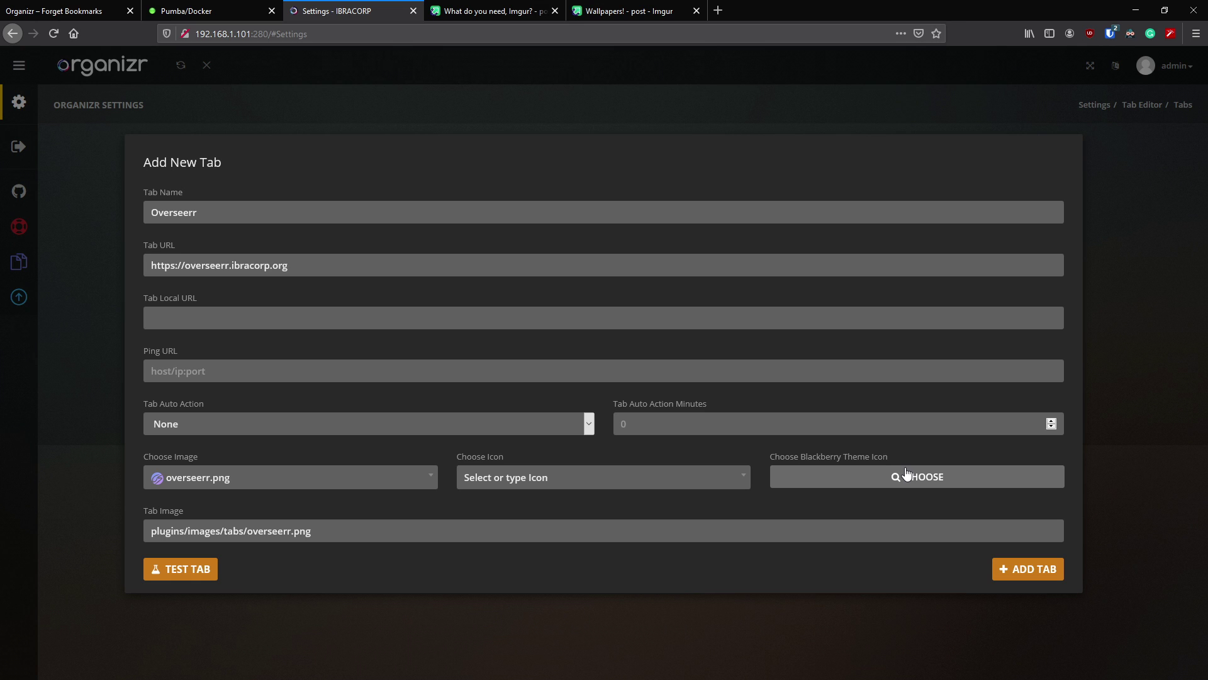
click(185, 571)
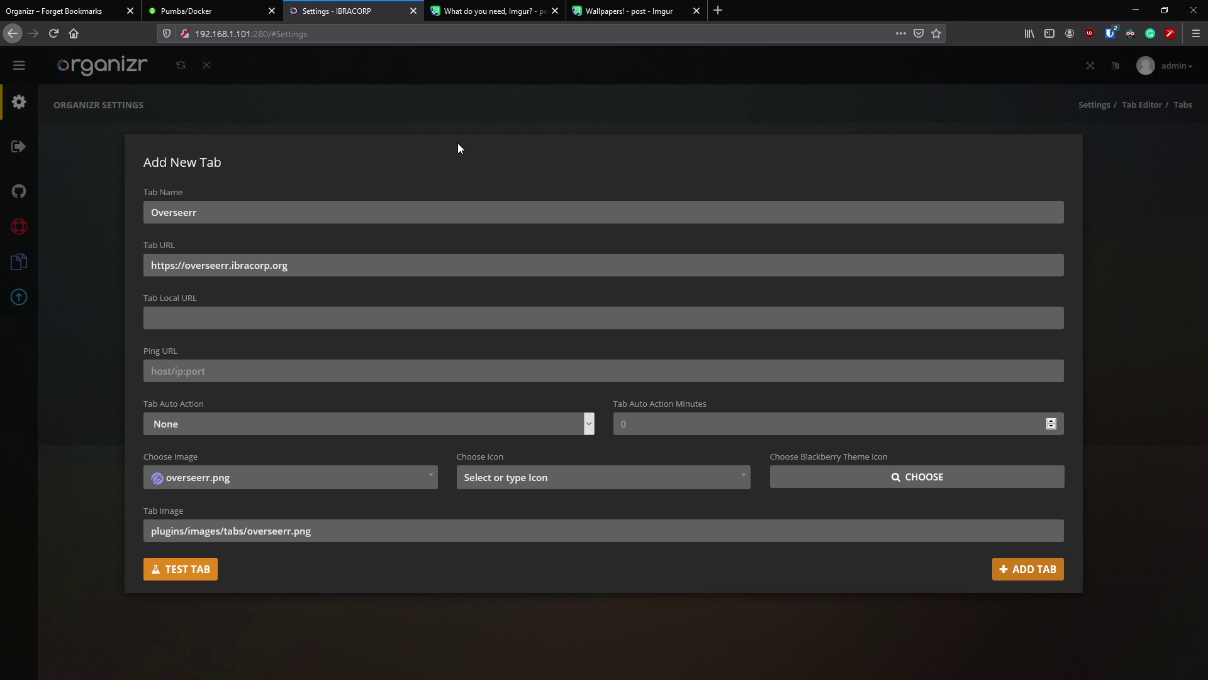
click(1013, 575)
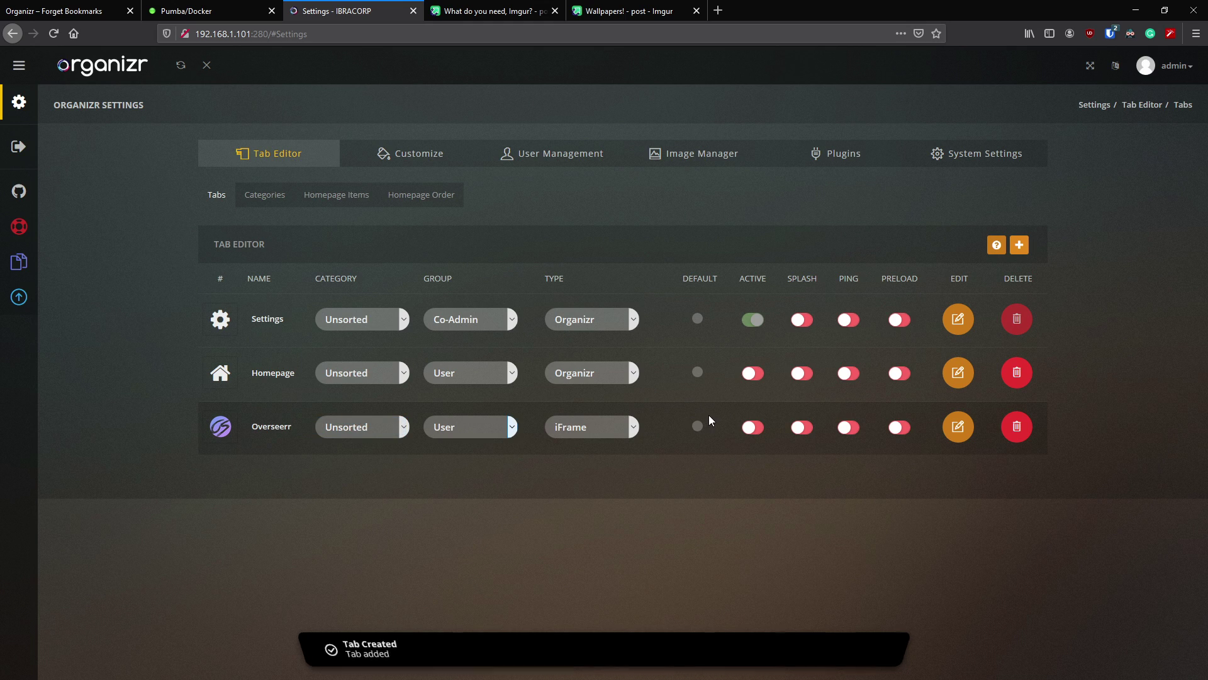
- Activate Overseerr and Homepage, make Homepage the default, and save Settings at the bottom of the order
click(755, 428)
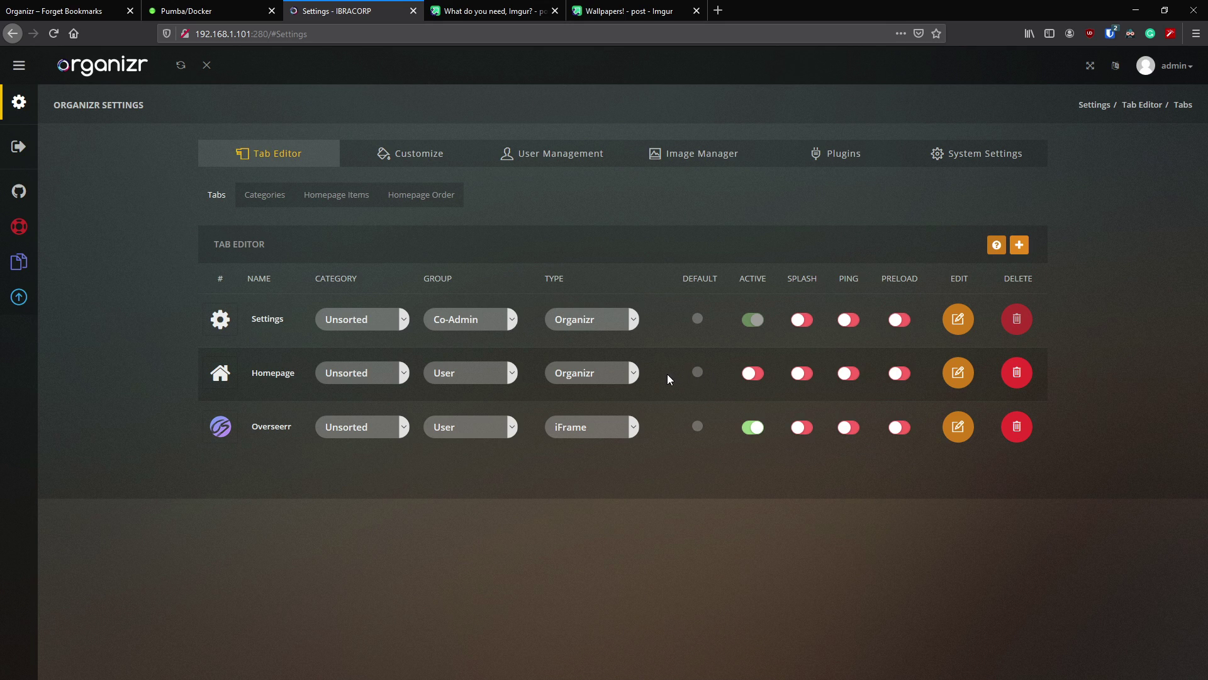
click(695, 372)
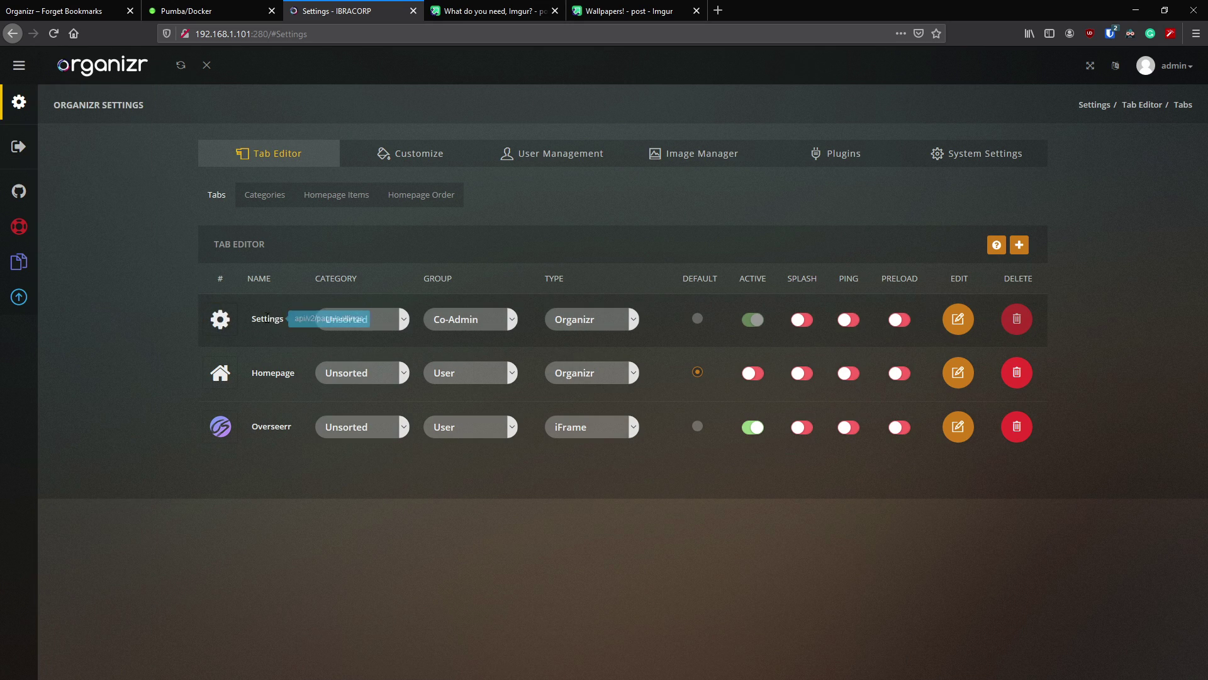
drag(224, 322, 229, 422)
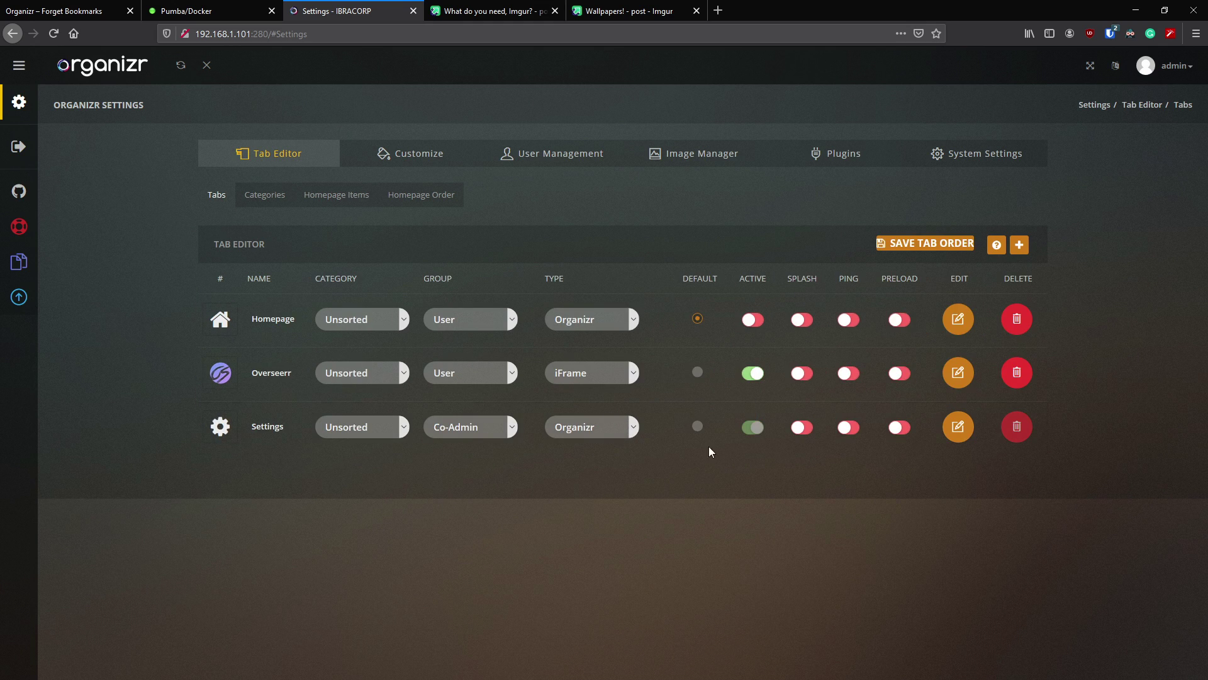
click(908, 245)
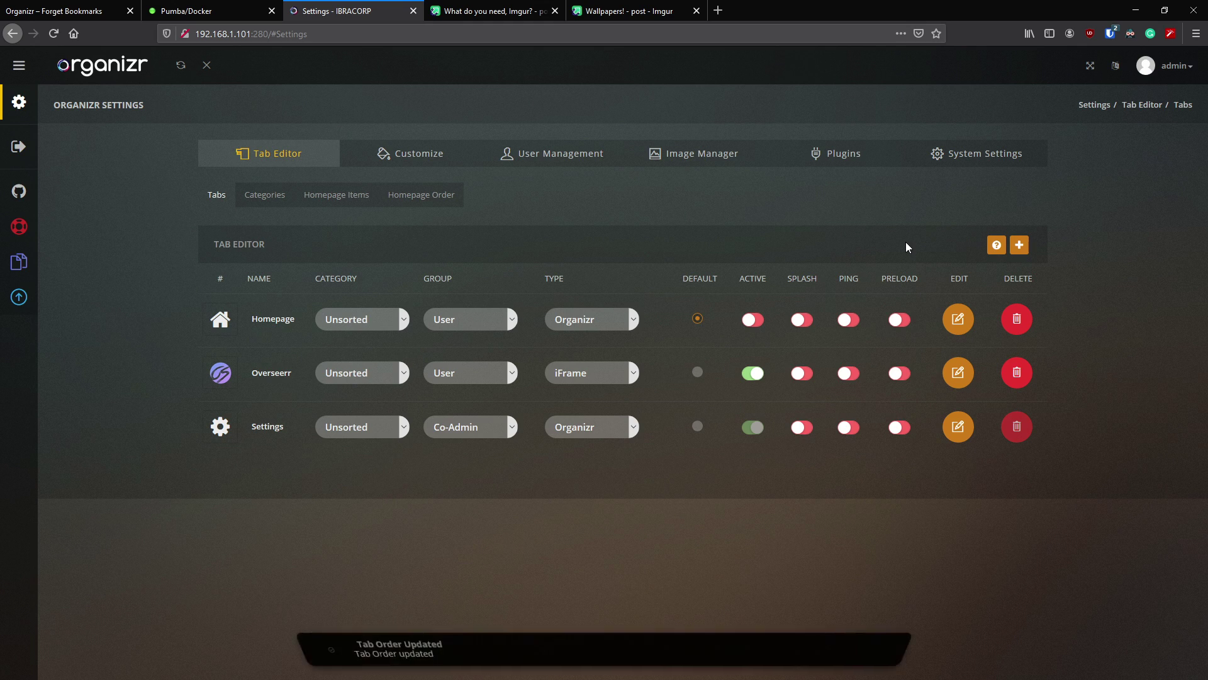
click(752, 320)
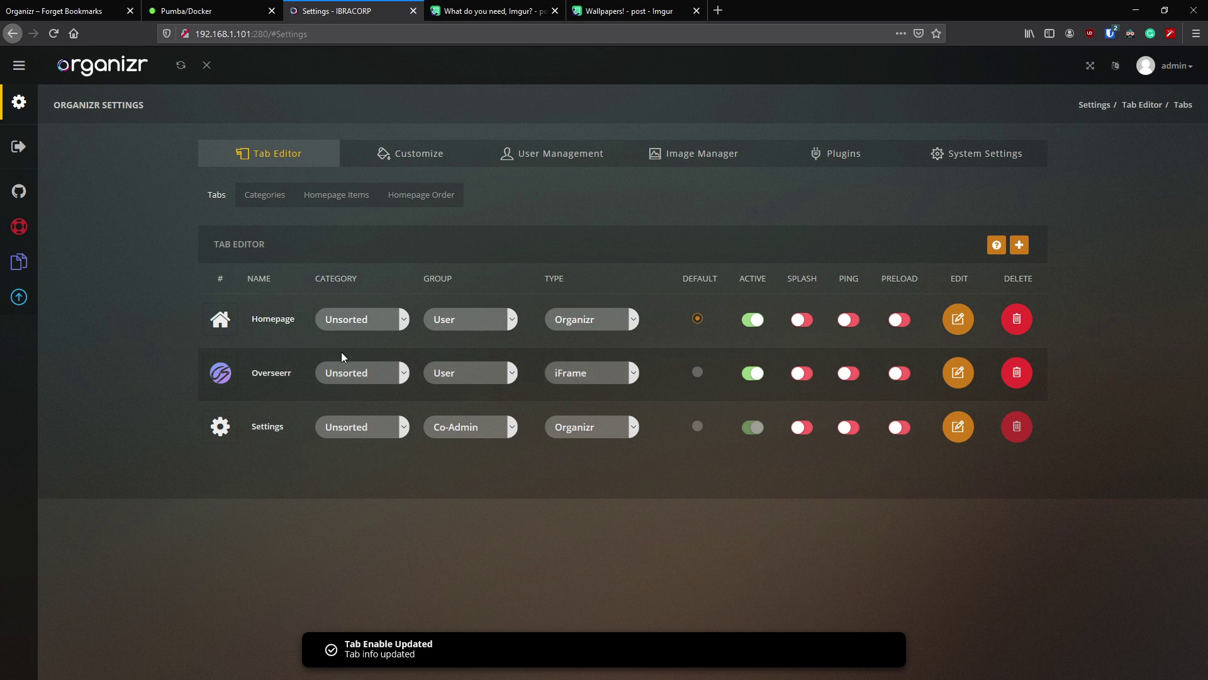
click(271, 200)
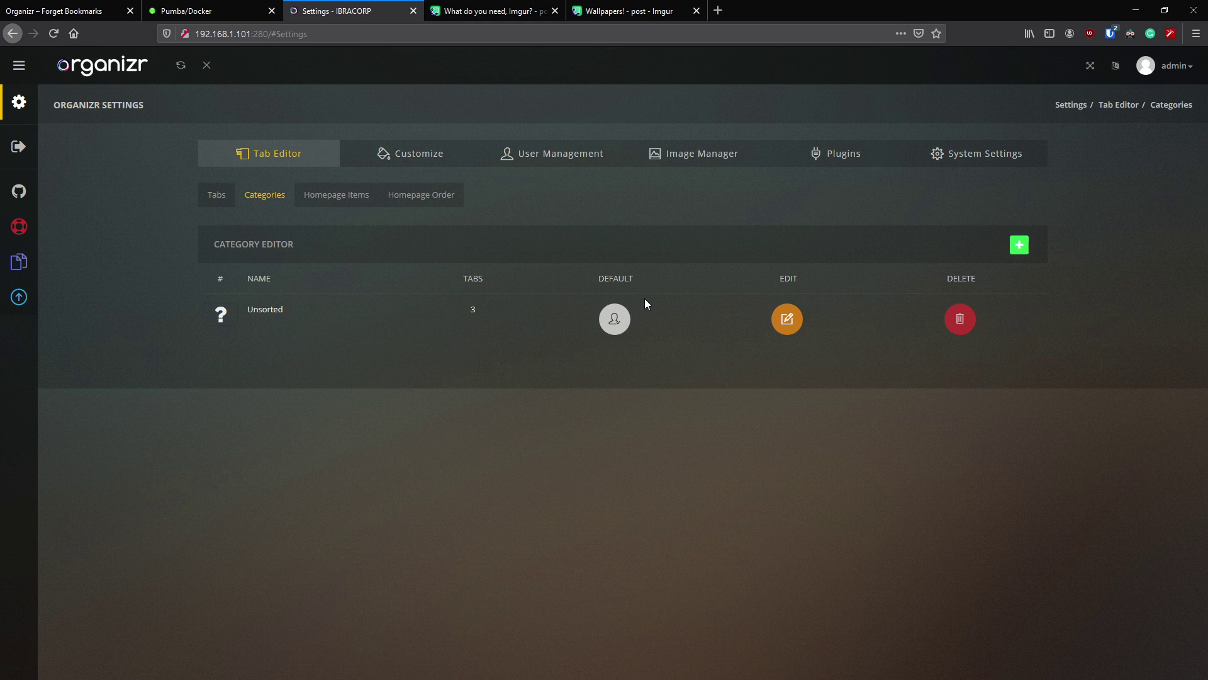
- Add an 'Admin' category using the pasted resilio.png image path, then open the Image Manager
click(1019, 246)
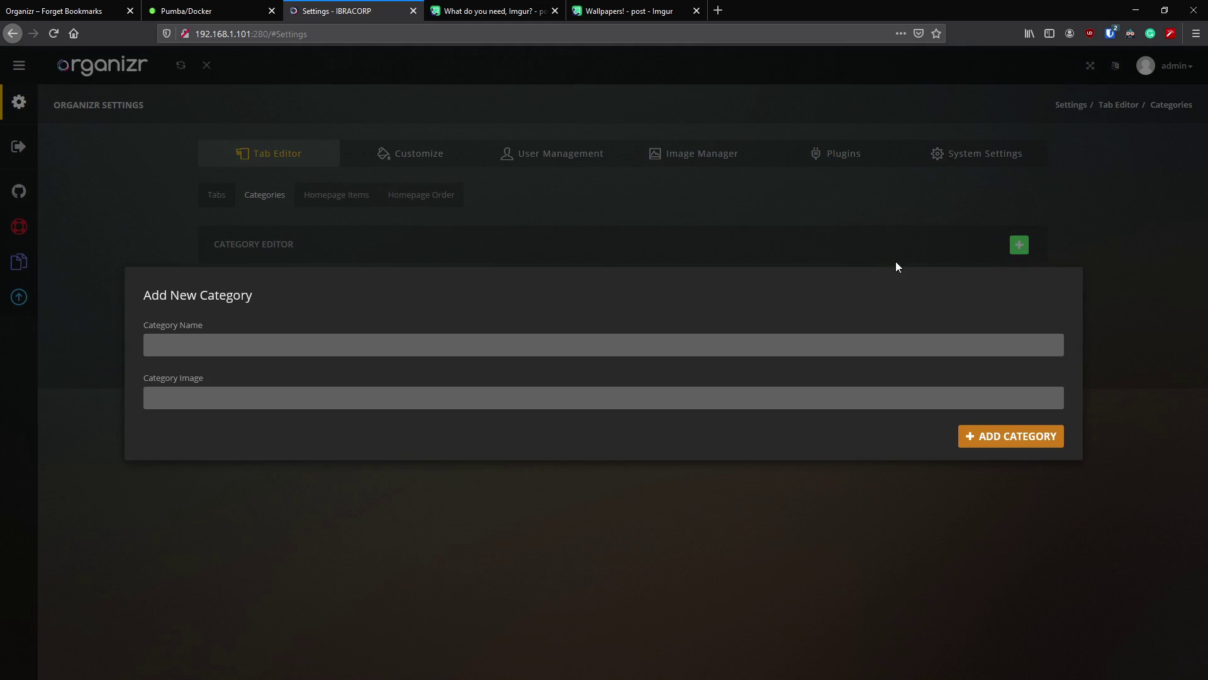
click(219, 343)
text(Admin)
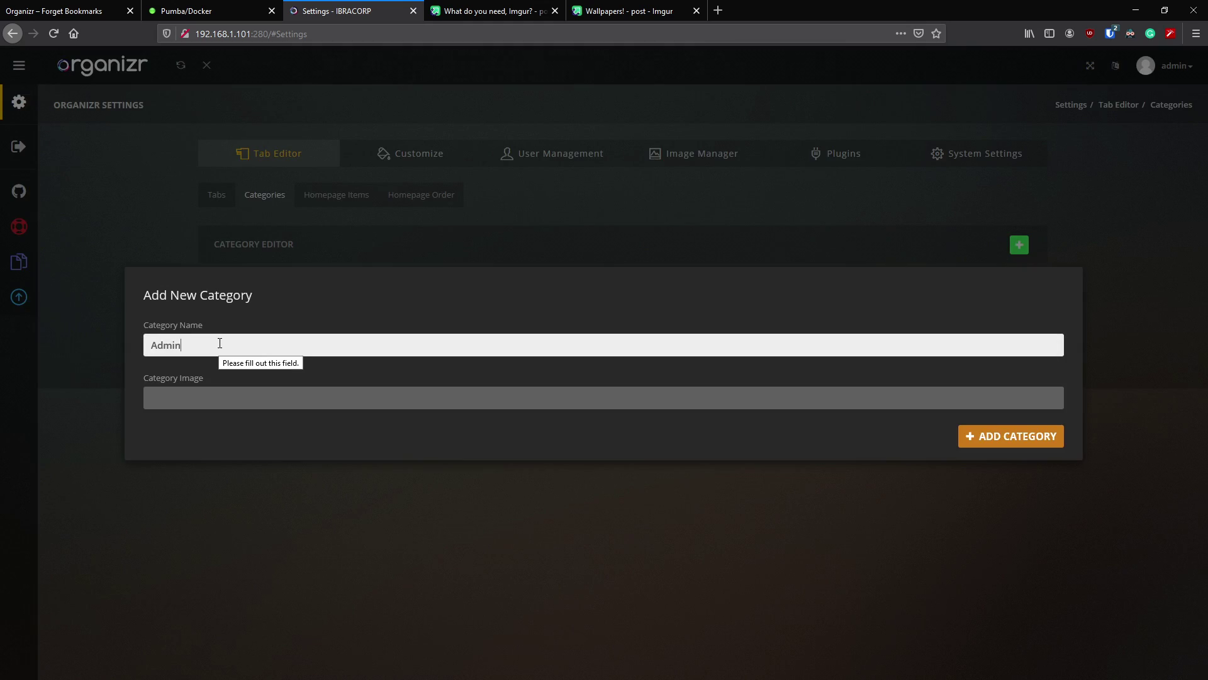
key(Tab)
text(plugins/images/tabs/resilio.png)
click(982, 436)
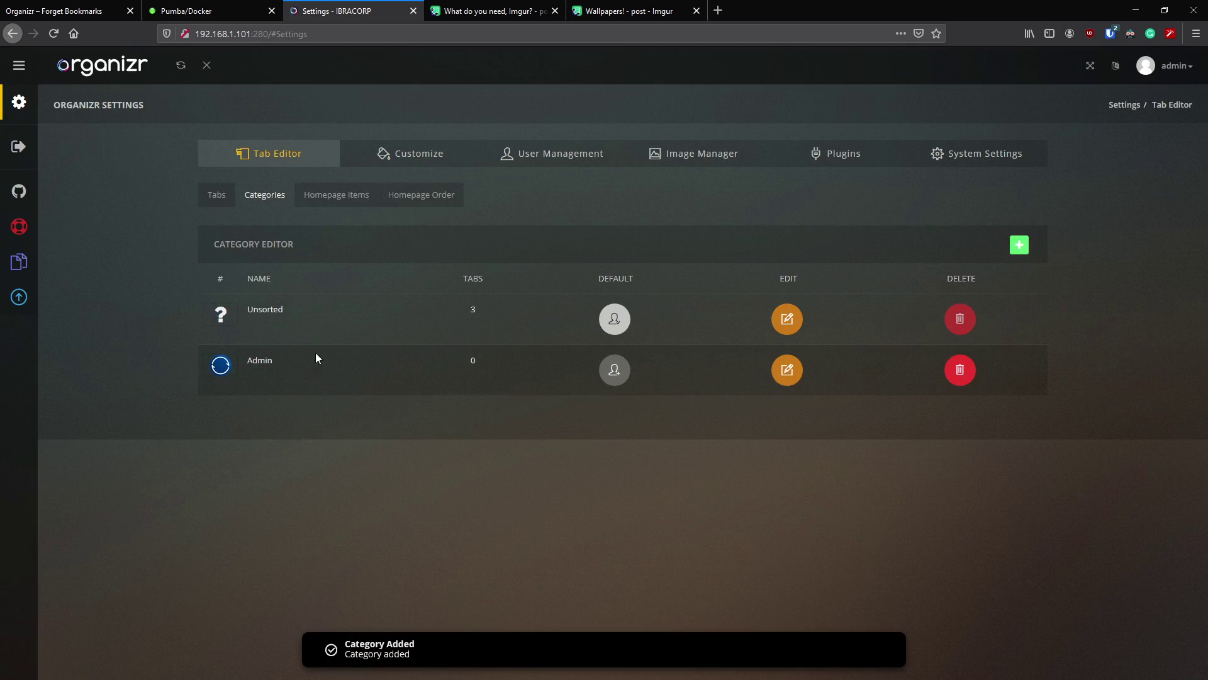
click(728, 154)
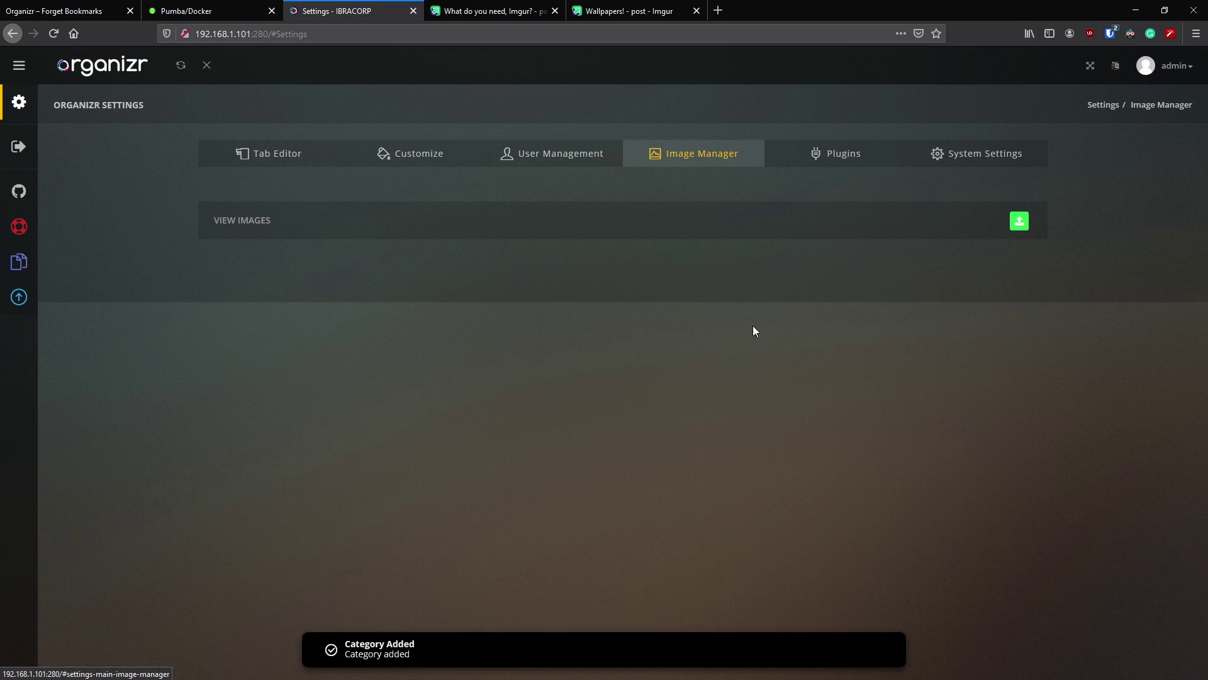
- Copy the overseerr.png image path from the Image Manager
scroll(511, 427, down, 1)
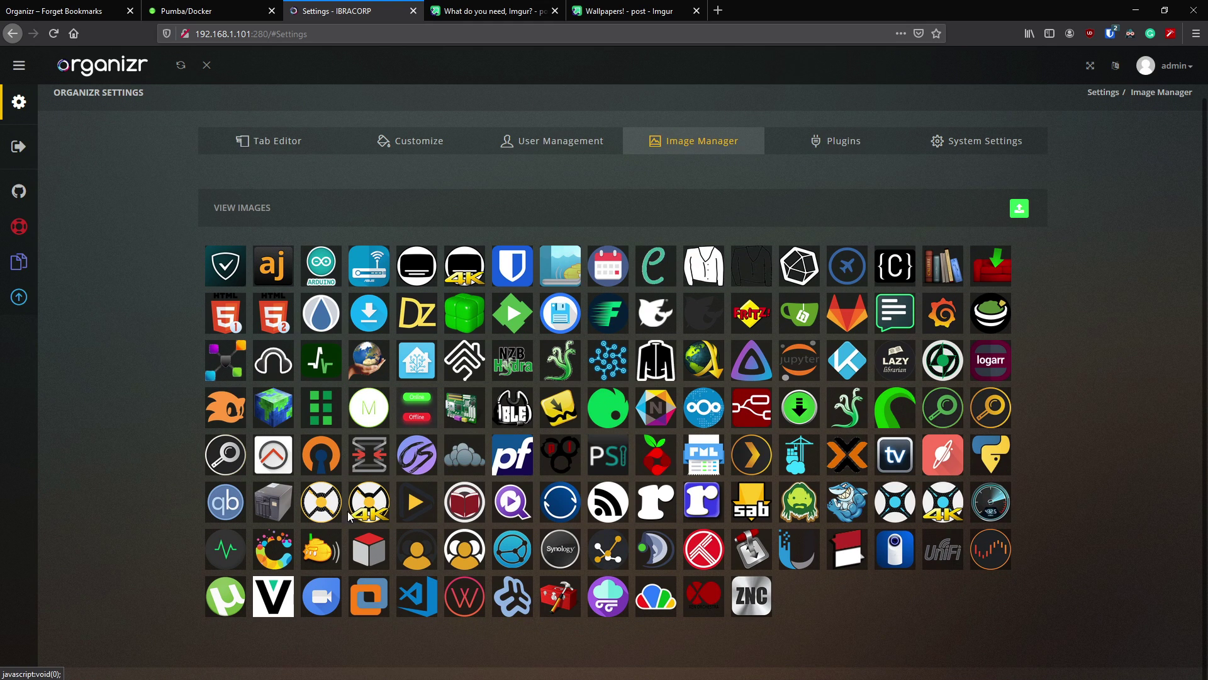
click(417, 454)
click(577, 421)
click(299, 139)
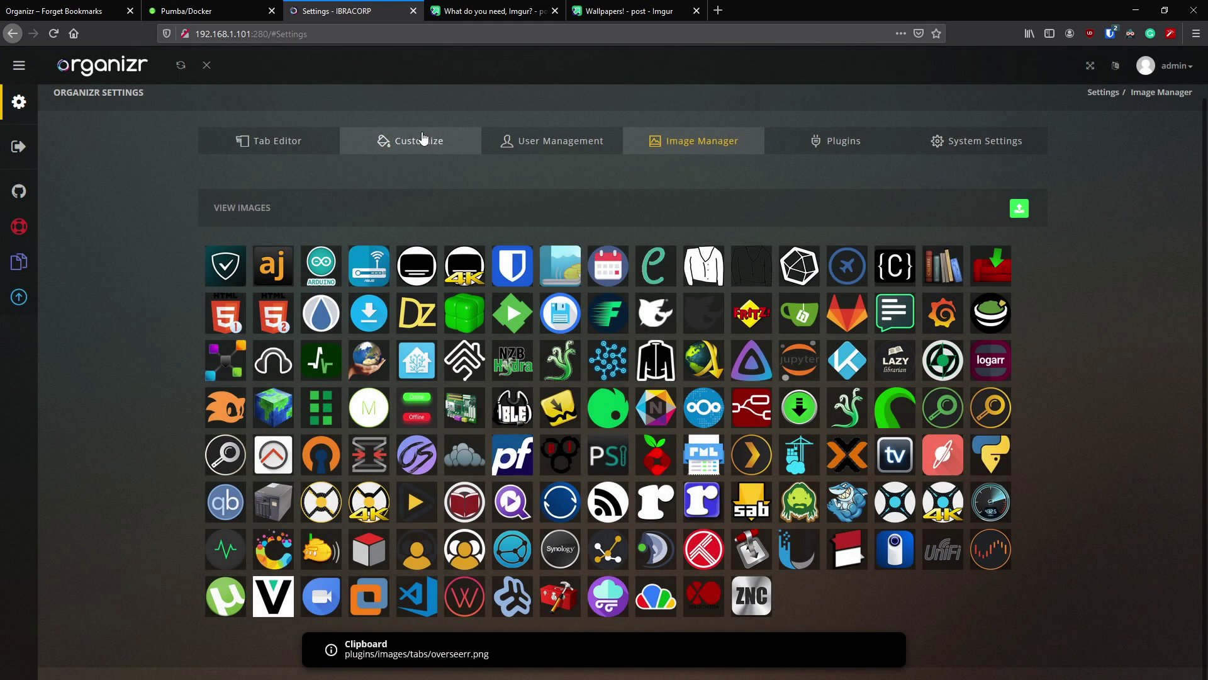
- Create a 'Requests' category with the pasted overseerr.png image path
click(409, 141)
click(282, 153)
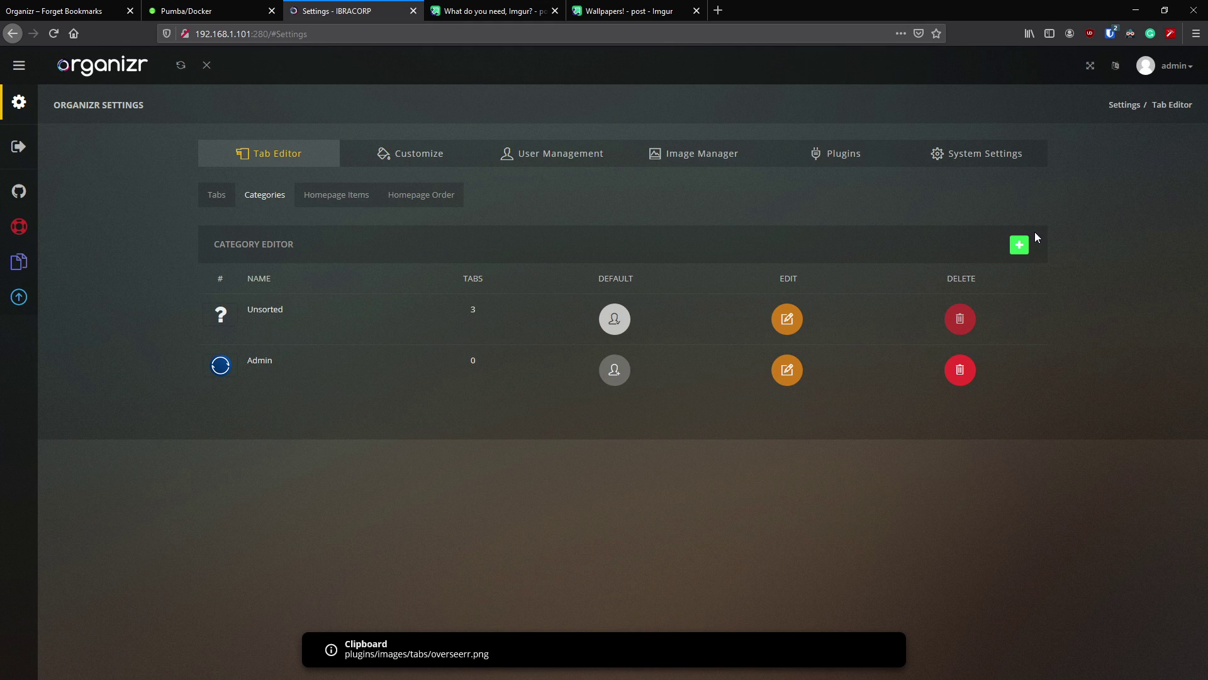
click(1020, 245)
click(474, 342)
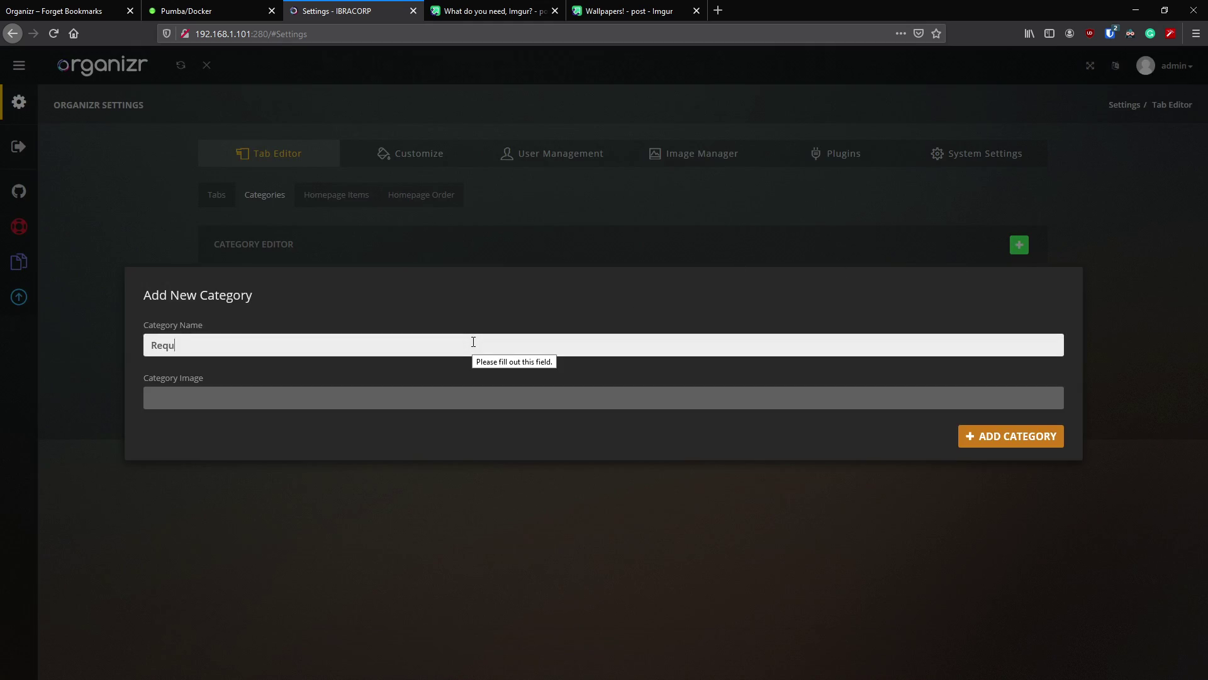
text(Requests)
click(486, 391)
key(ctrl+v)
click(1052, 442)
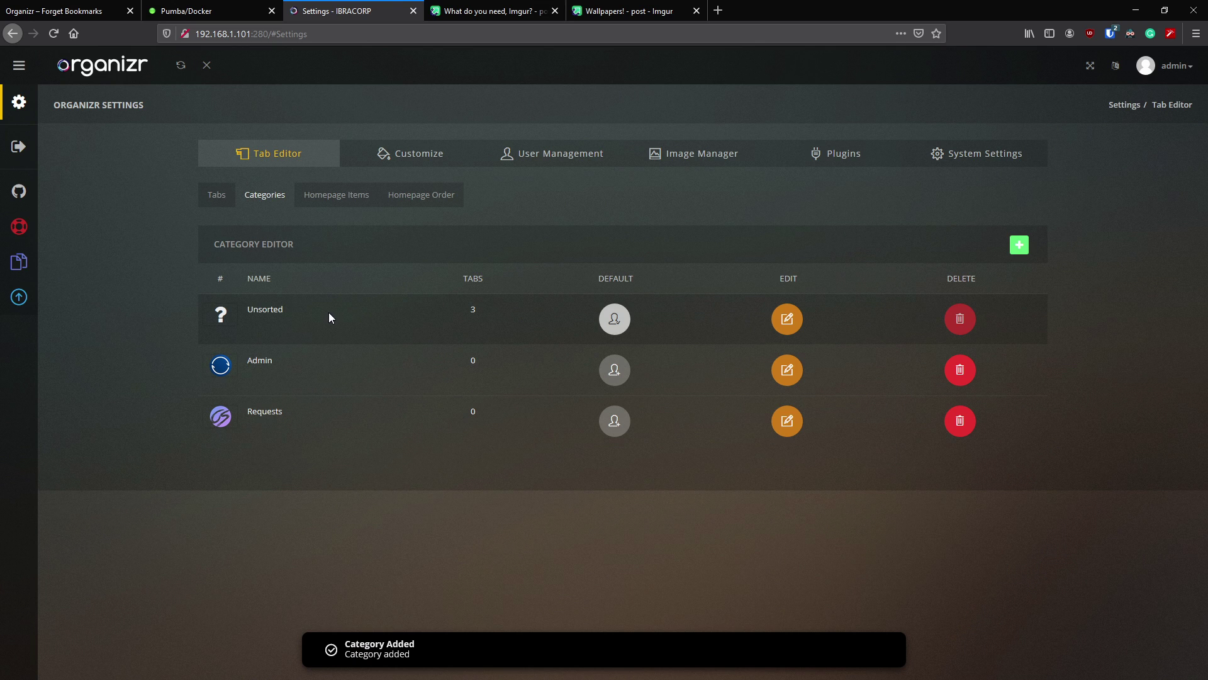
click(217, 195)
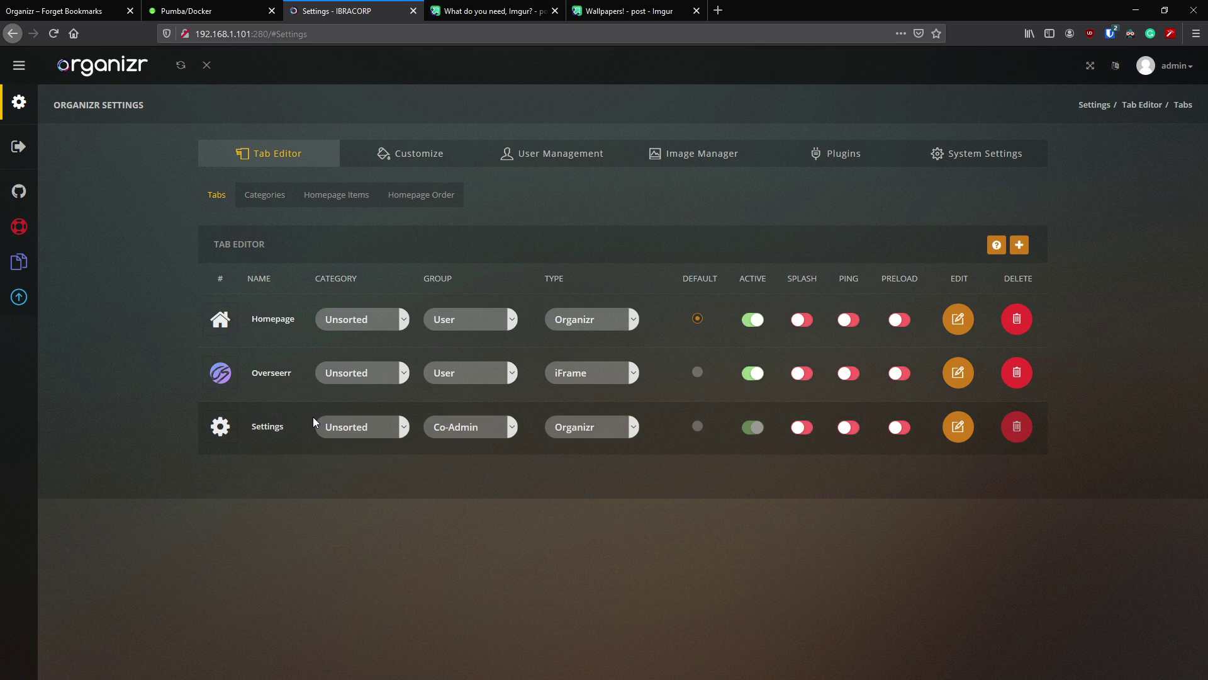
- Drag the categories into the order Admin, Requests, Unsorted
click(270, 195)
drag(259, 319, 272, 321)
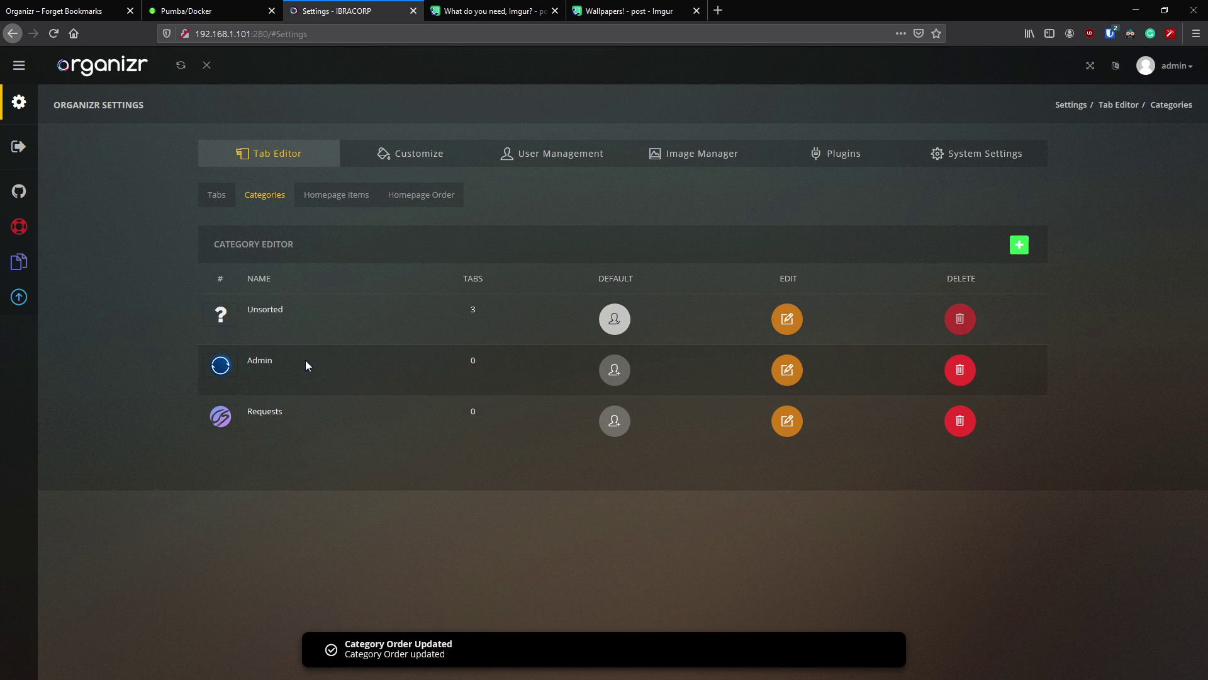
mouse_move(300, 313)
mouse_down()
mouse_move(305, 417)
mouse_move(308, 315)
mouse_up()
drag(296, 413, 303, 349)
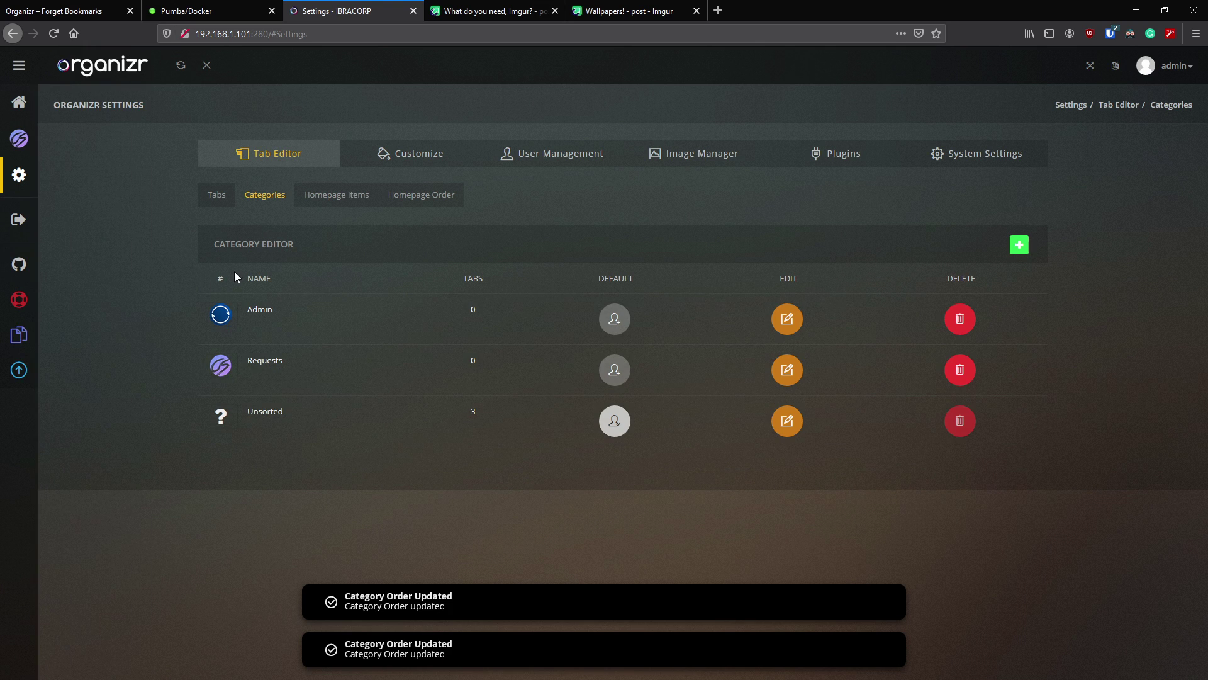
- Assign Overseerr to the Requests category with group User, and Settings to Admin
click(220, 197)
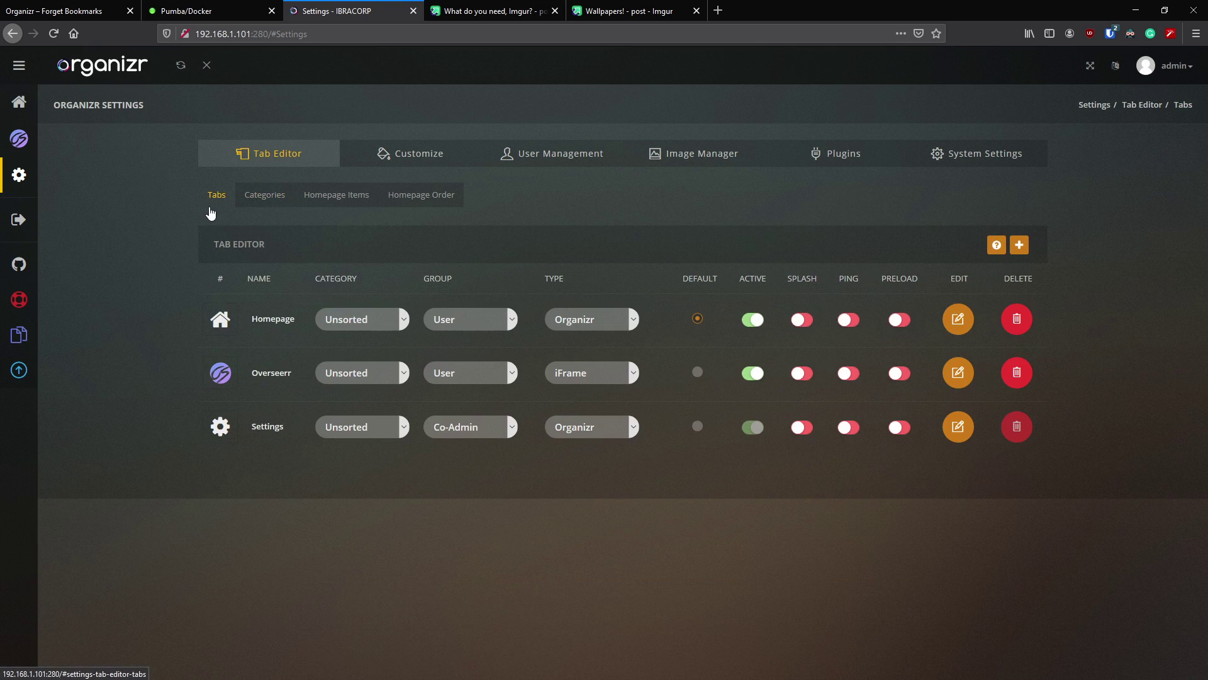
click(402, 373)
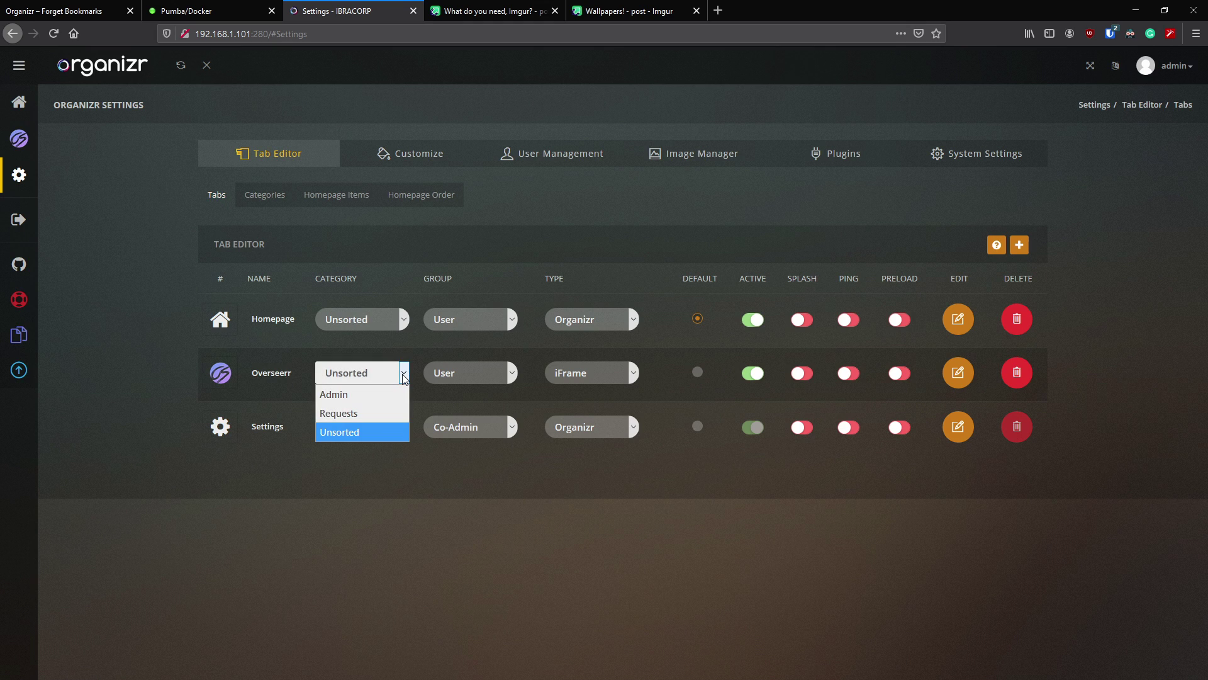
click(368, 412)
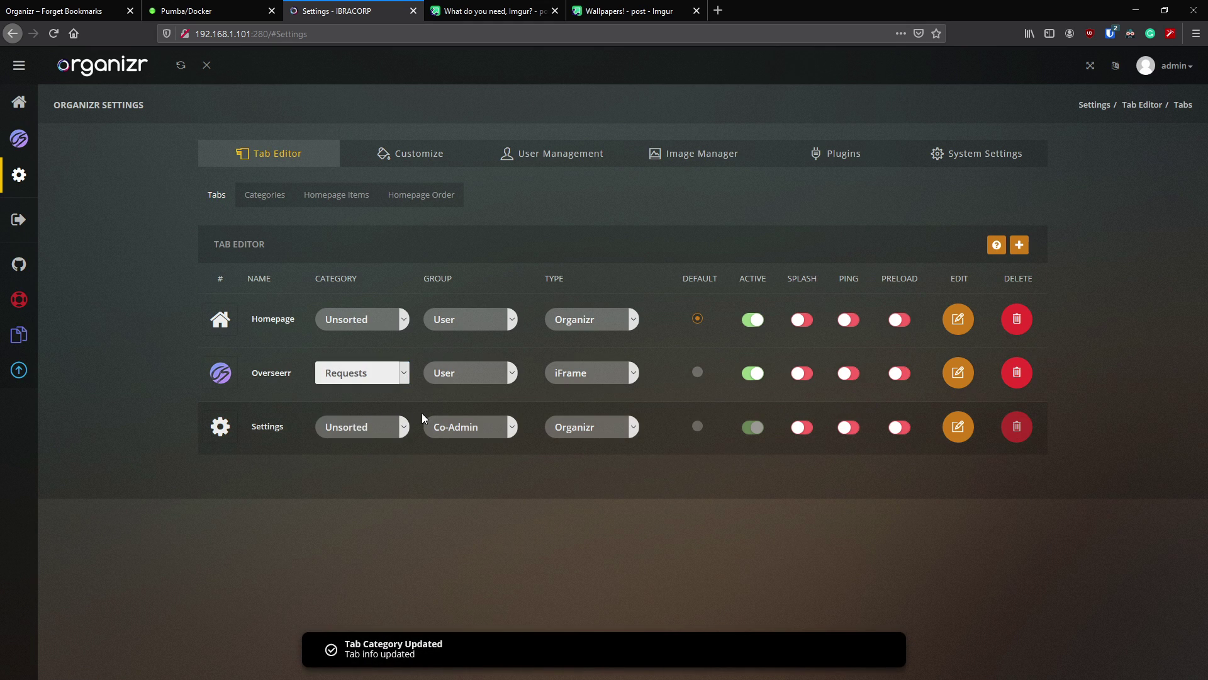
click(511, 373)
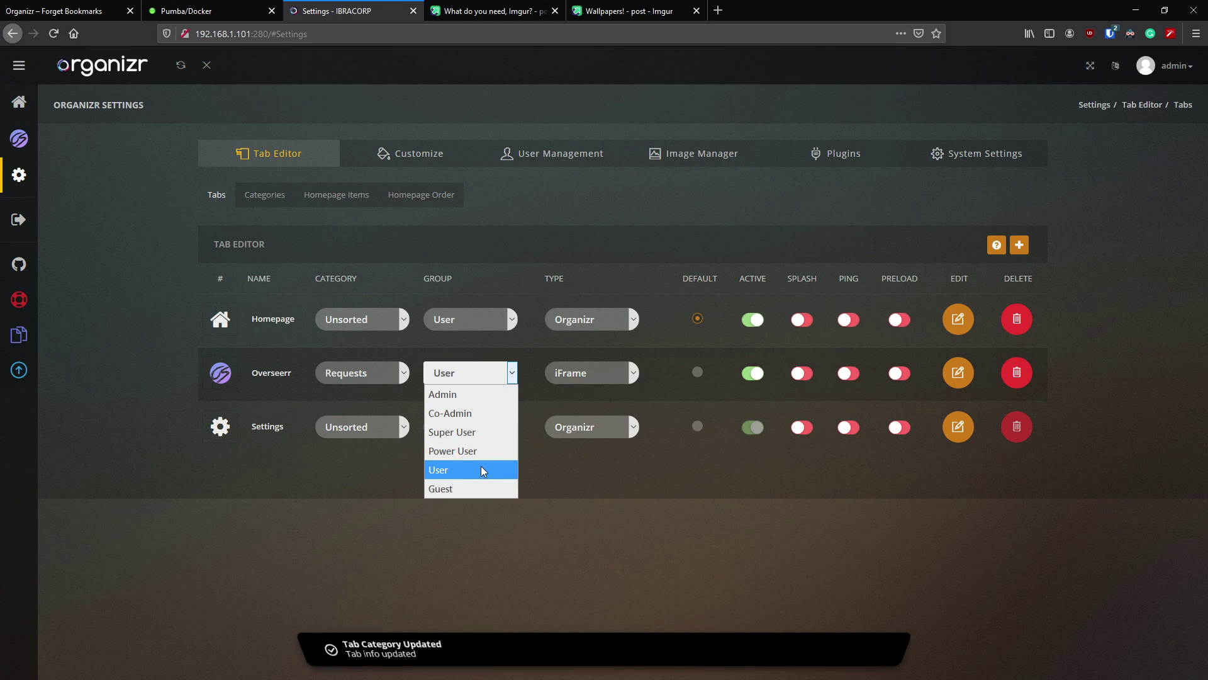
click(482, 469)
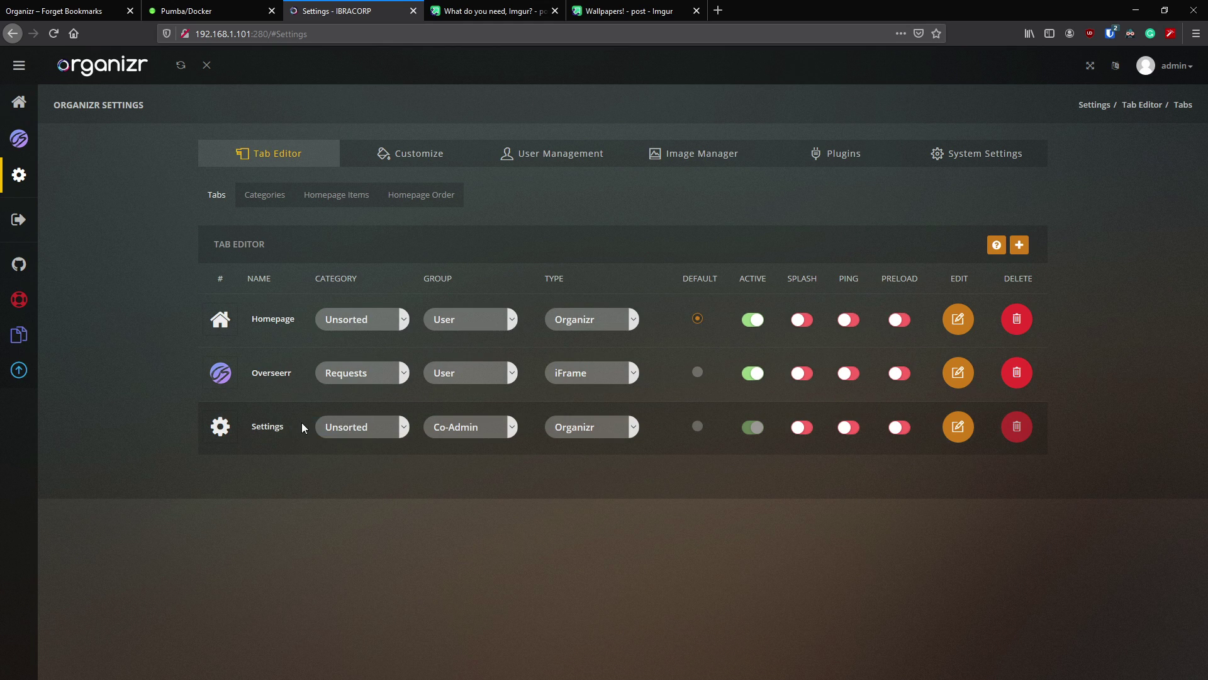
click(384, 430)
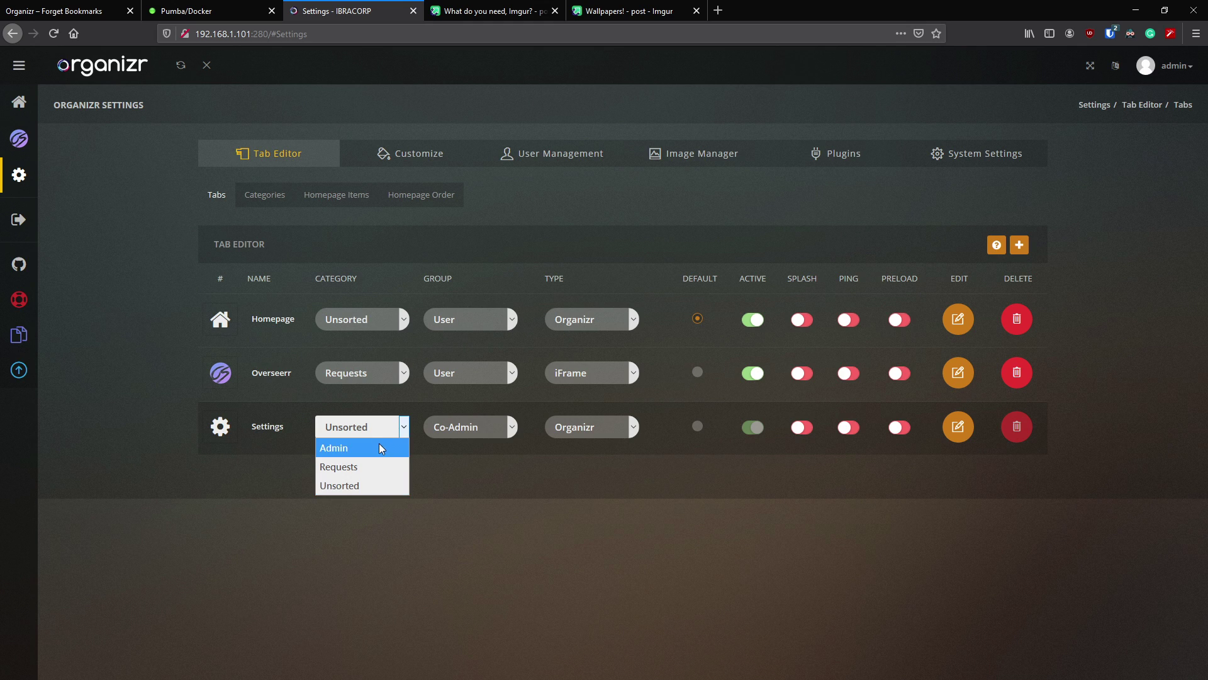
click(381, 448)
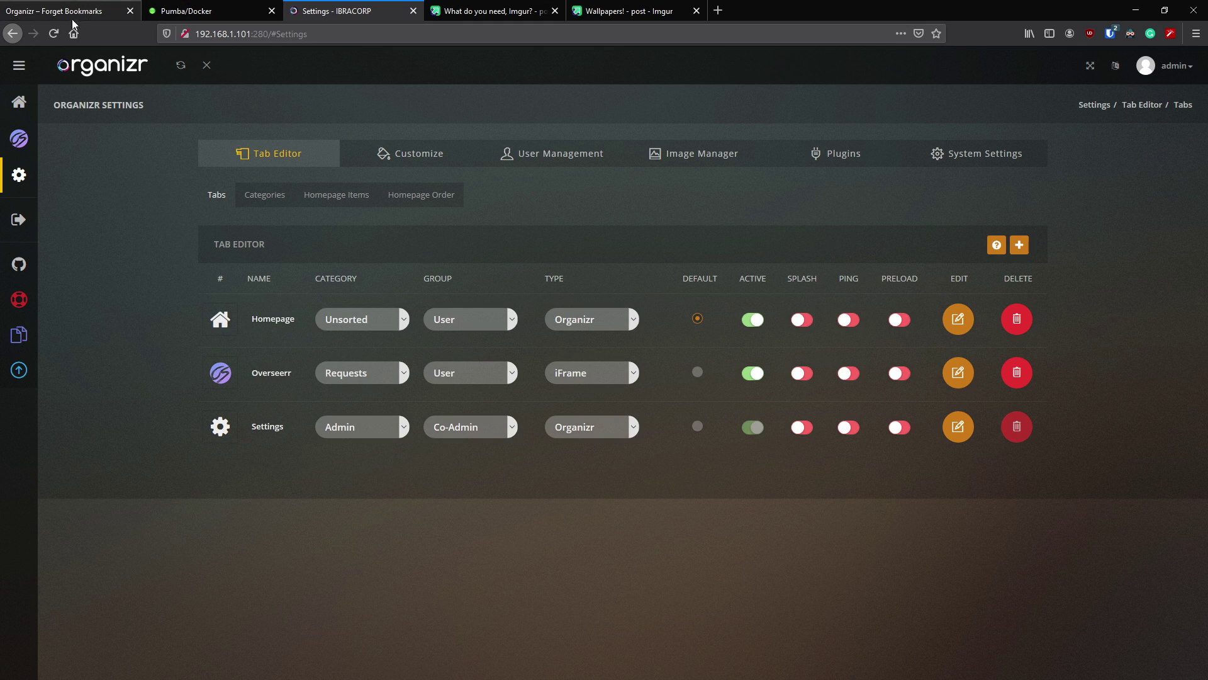
- Reload and check the Admin and Requests sidebar groups, then return to the Tab Editor
click(56, 35)
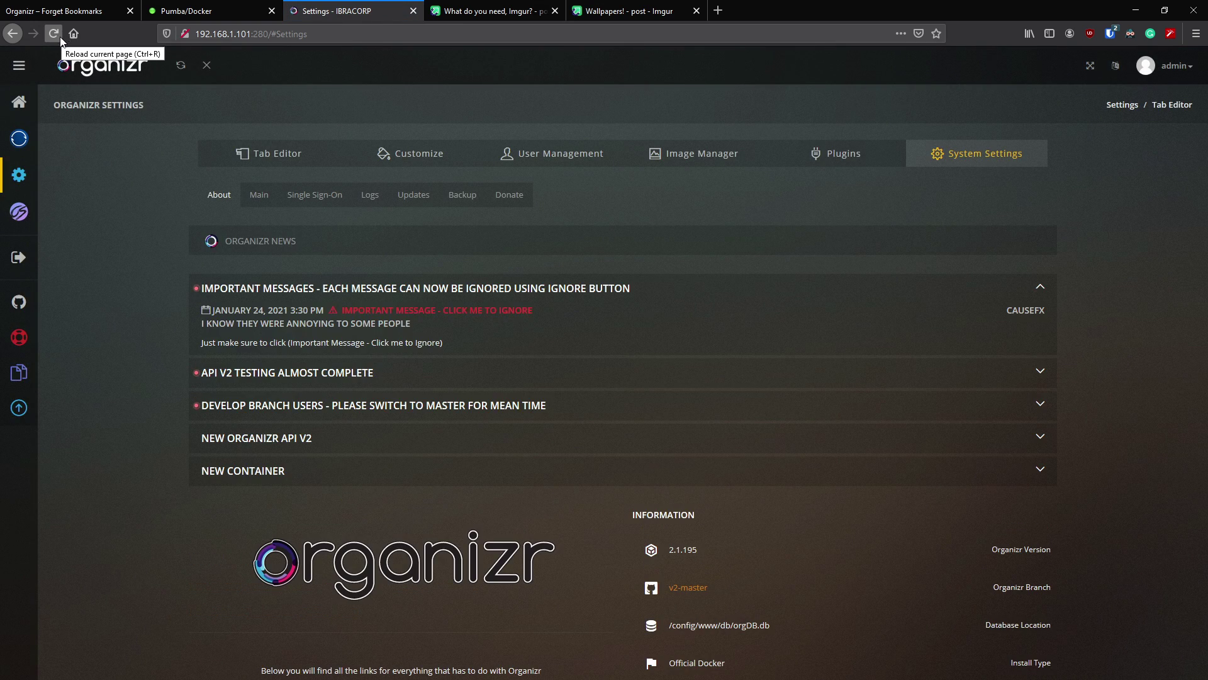
mouse_move(59, 172)
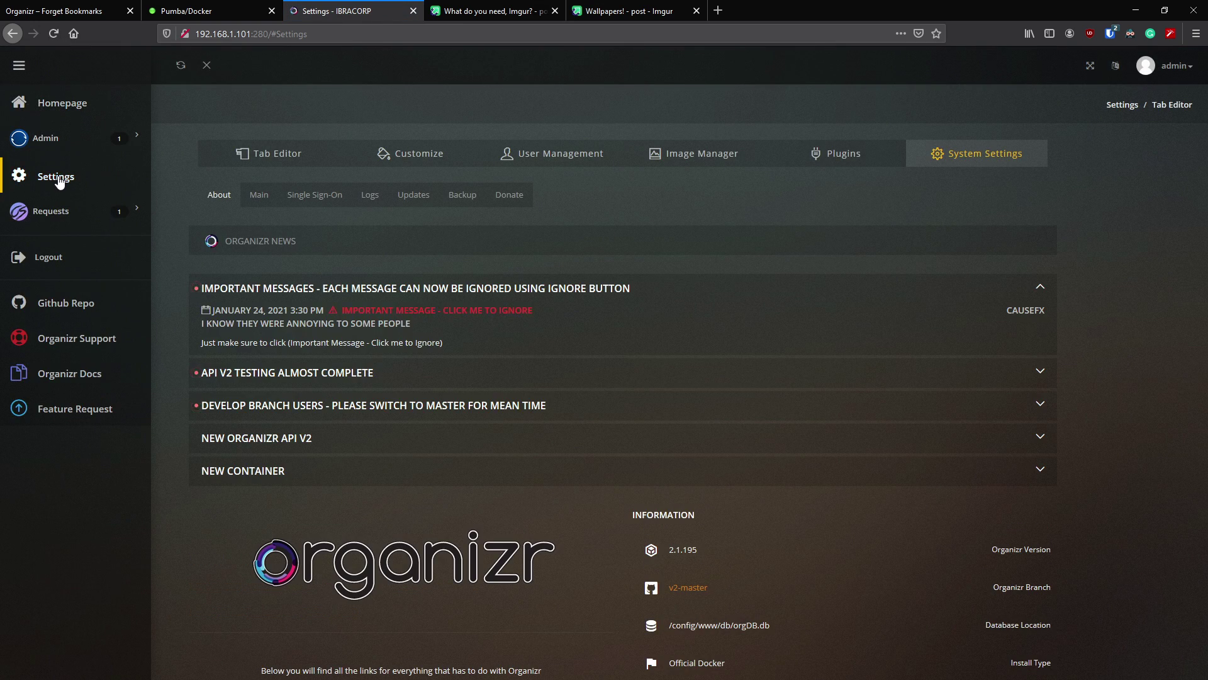
click(71, 143)
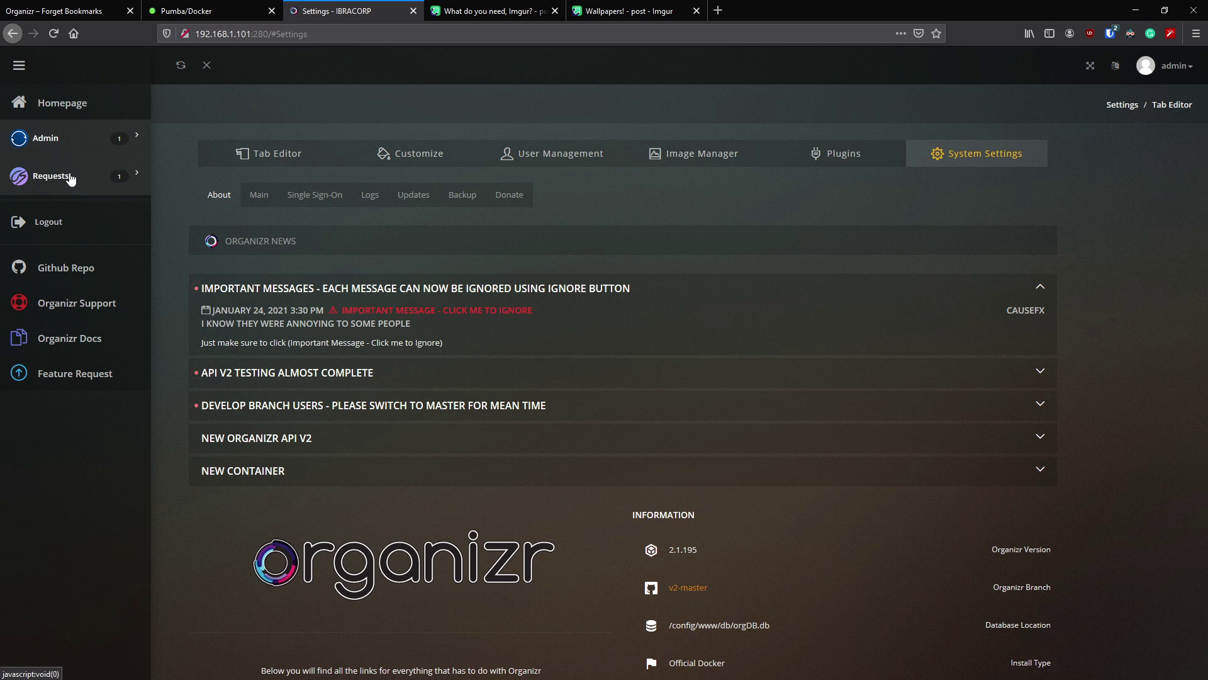
click(80, 171)
click(82, 170)
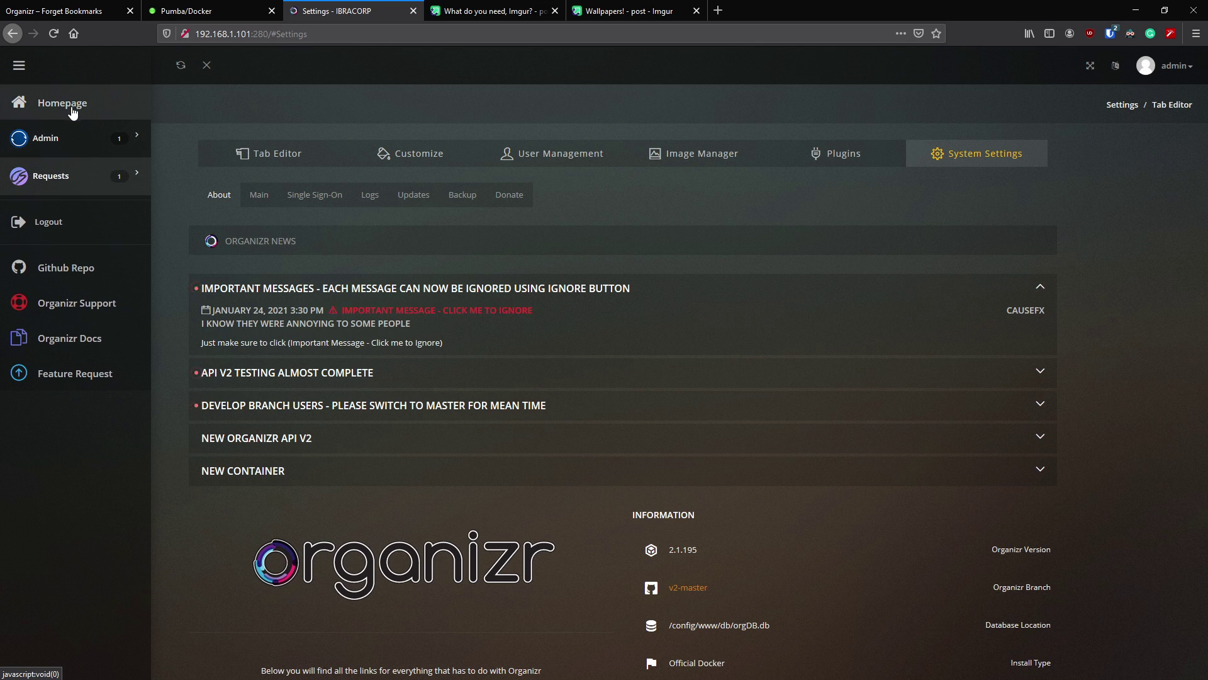
click(71, 104)
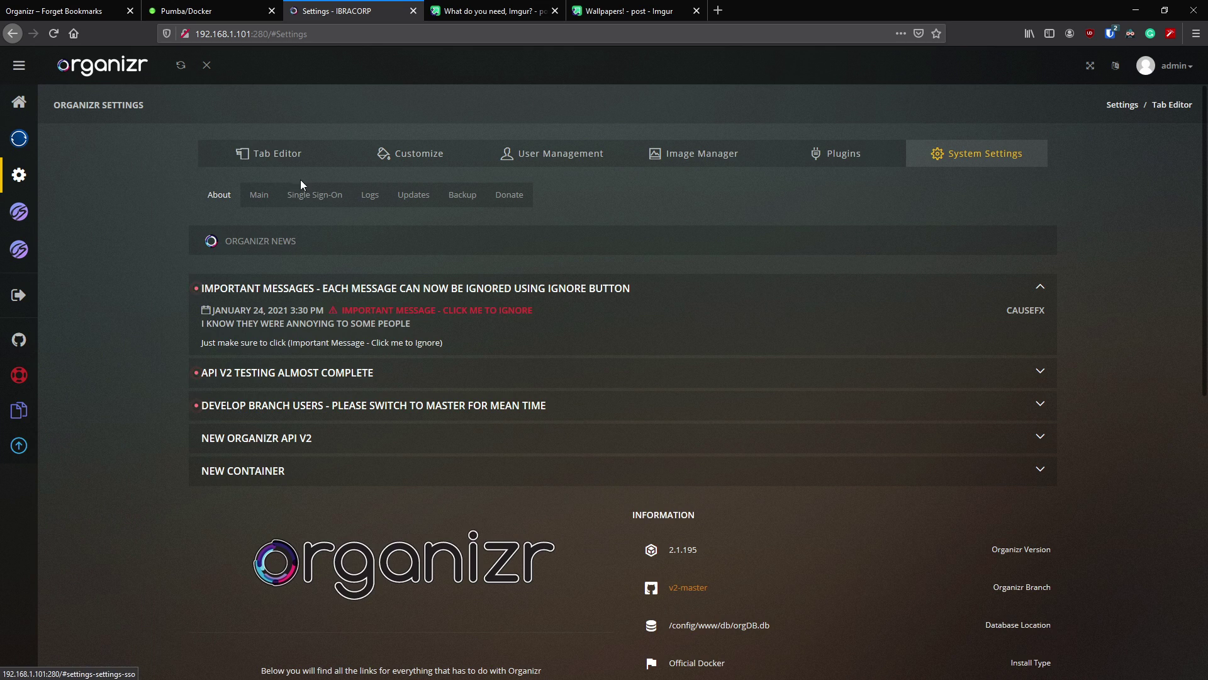
click(292, 153)
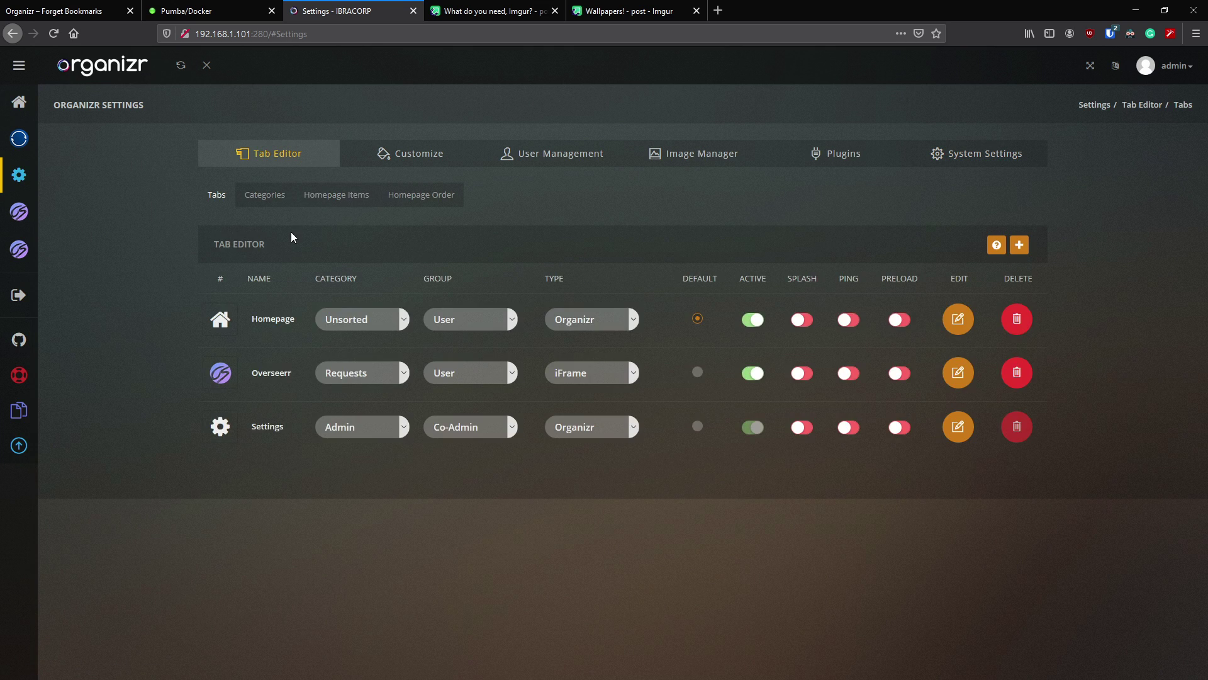
- Move the Requests category above Admin and open the Overseerr tab
click(278, 207)
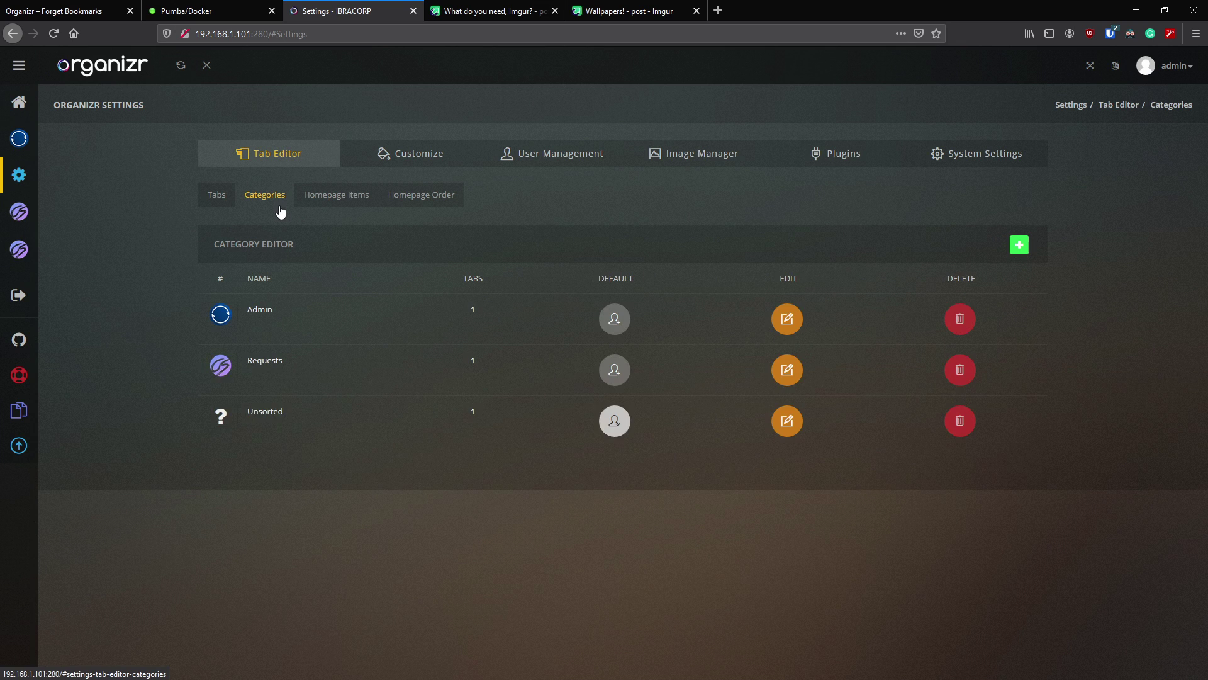
mouse_move(307, 364)
mouse_down()
mouse_move(324, 338)
mouse_move(315, 375)
mouse_up()
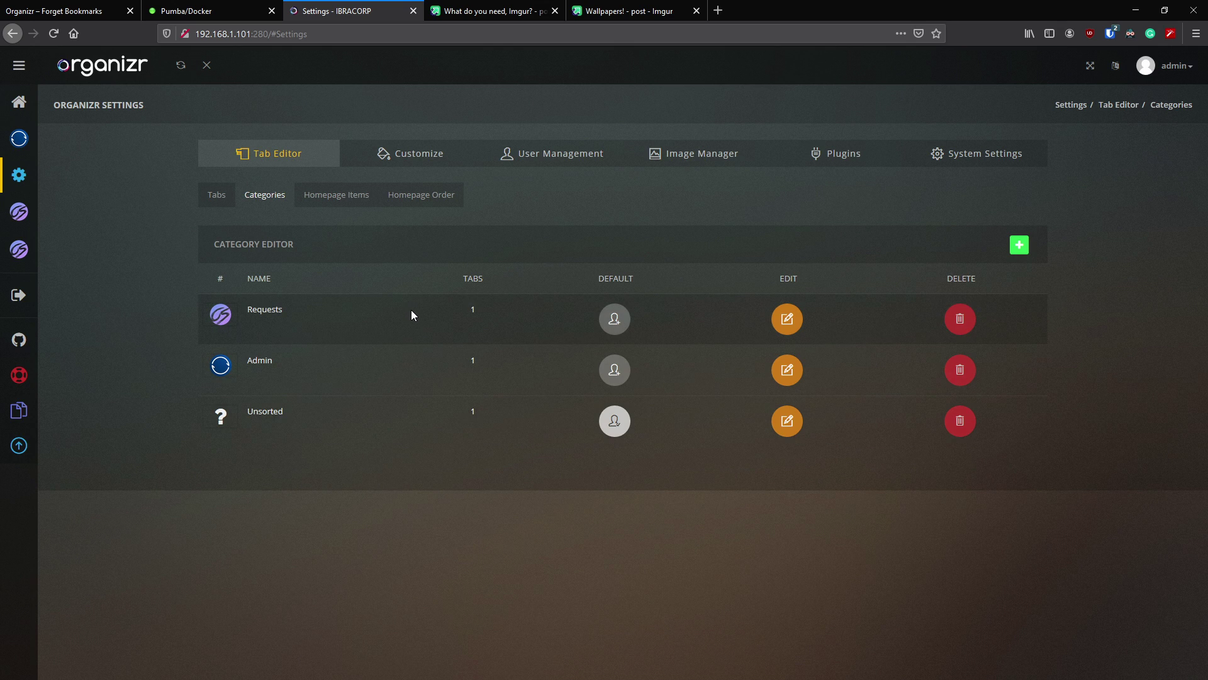
mouse_move(51, 231)
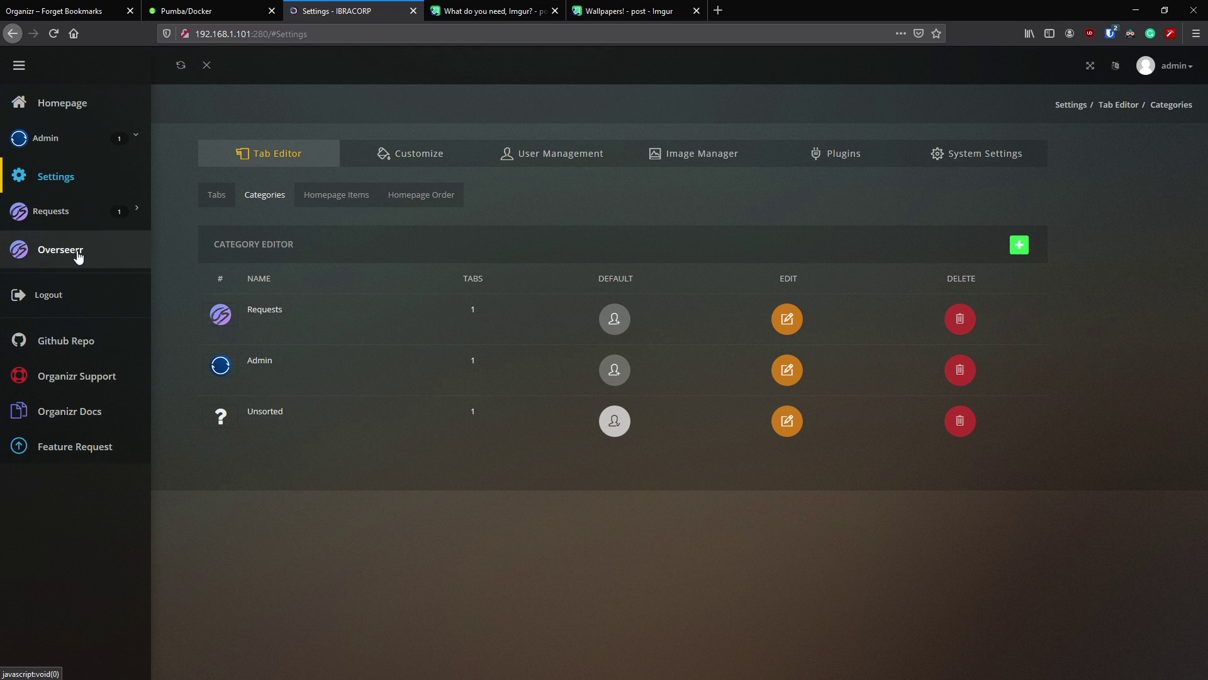
click(76, 252)
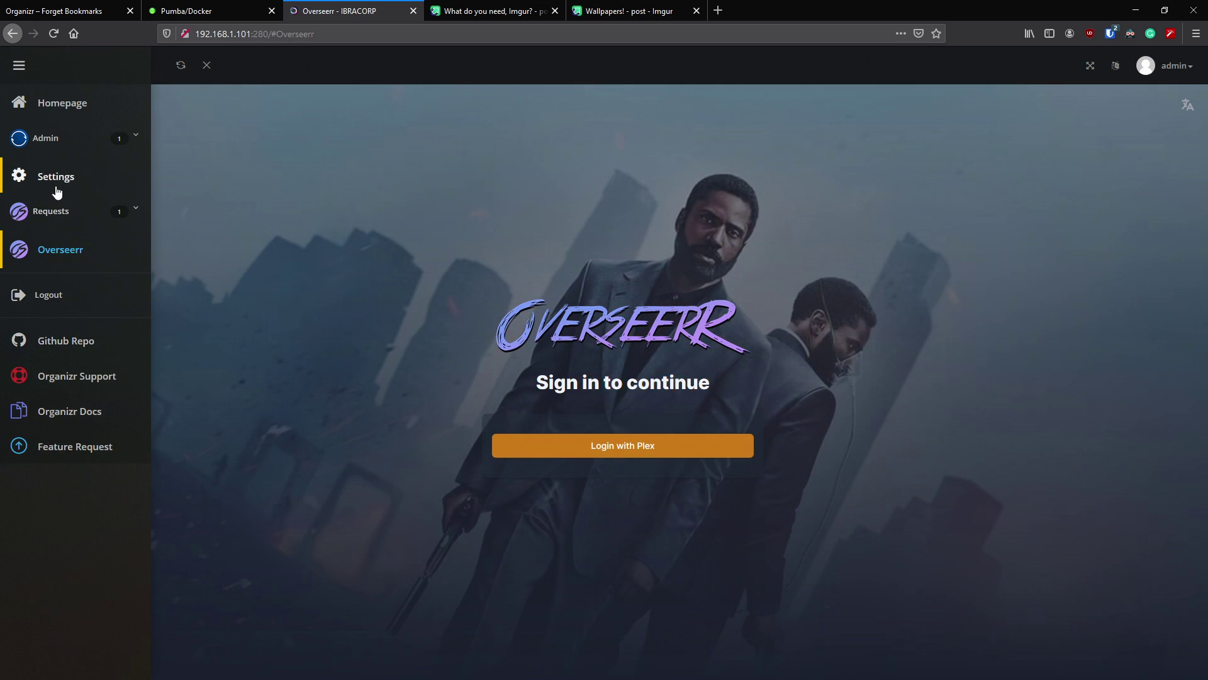
- Change Overseerr's tab type to New Window, reload, and expand Requests in the sidebar
click(61, 189)
click(218, 195)
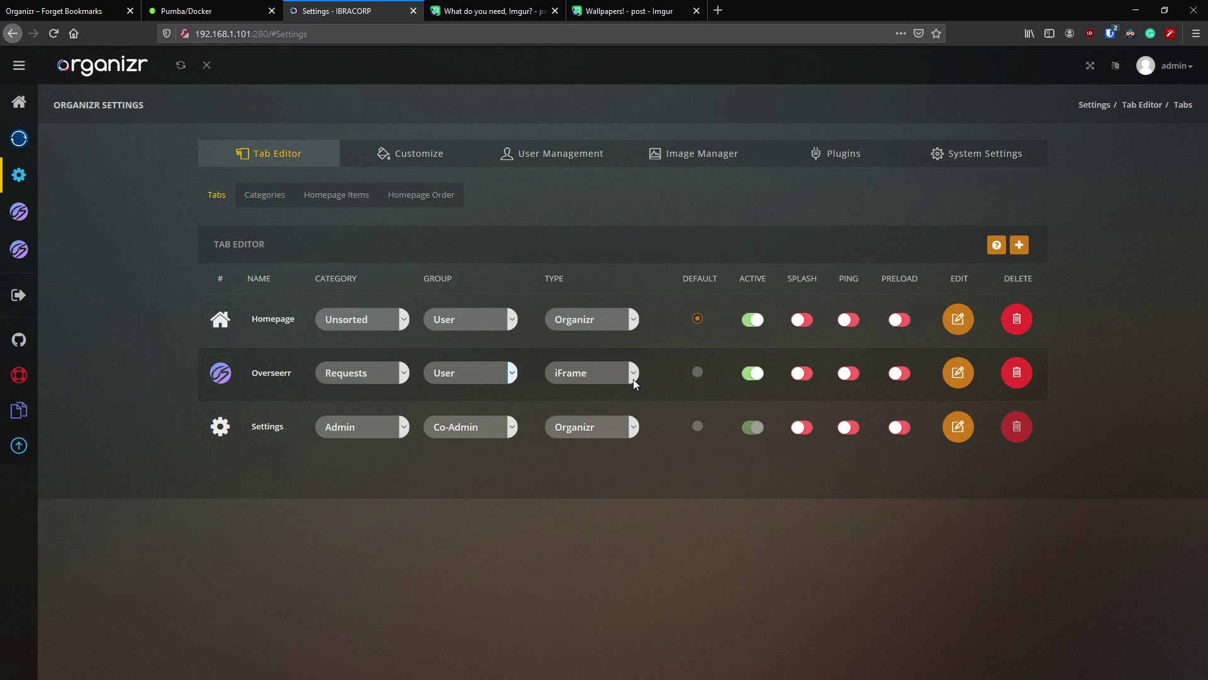
click(634, 377)
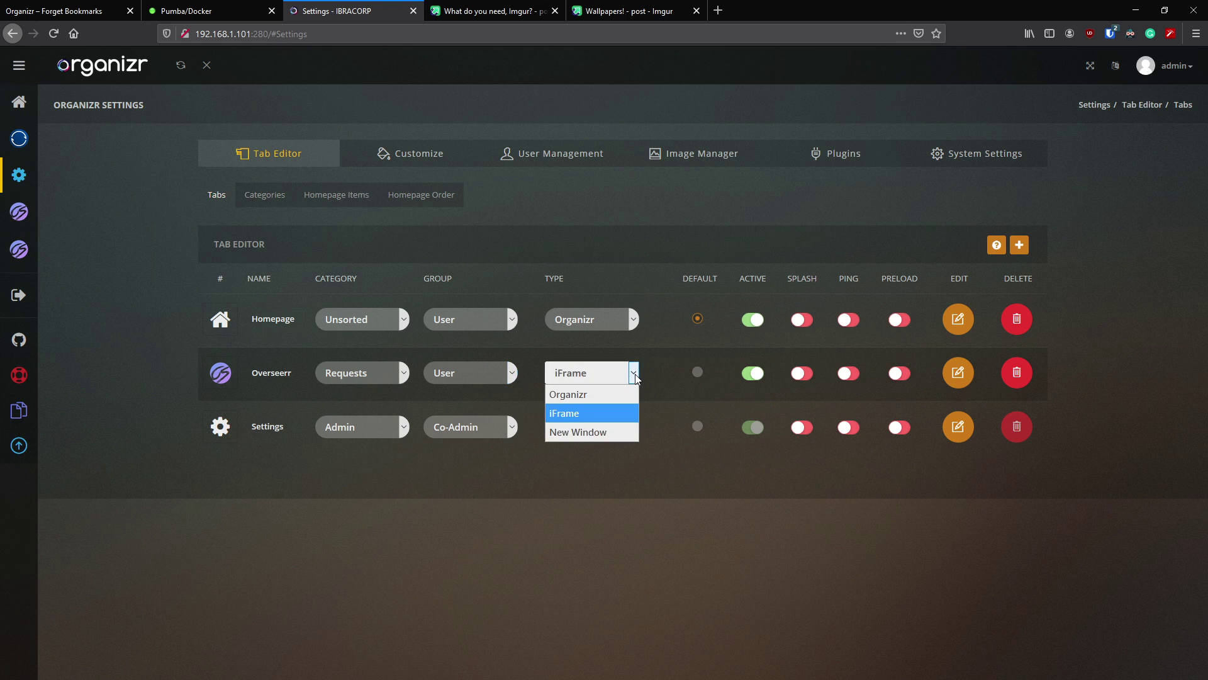
click(605, 432)
click(54, 34)
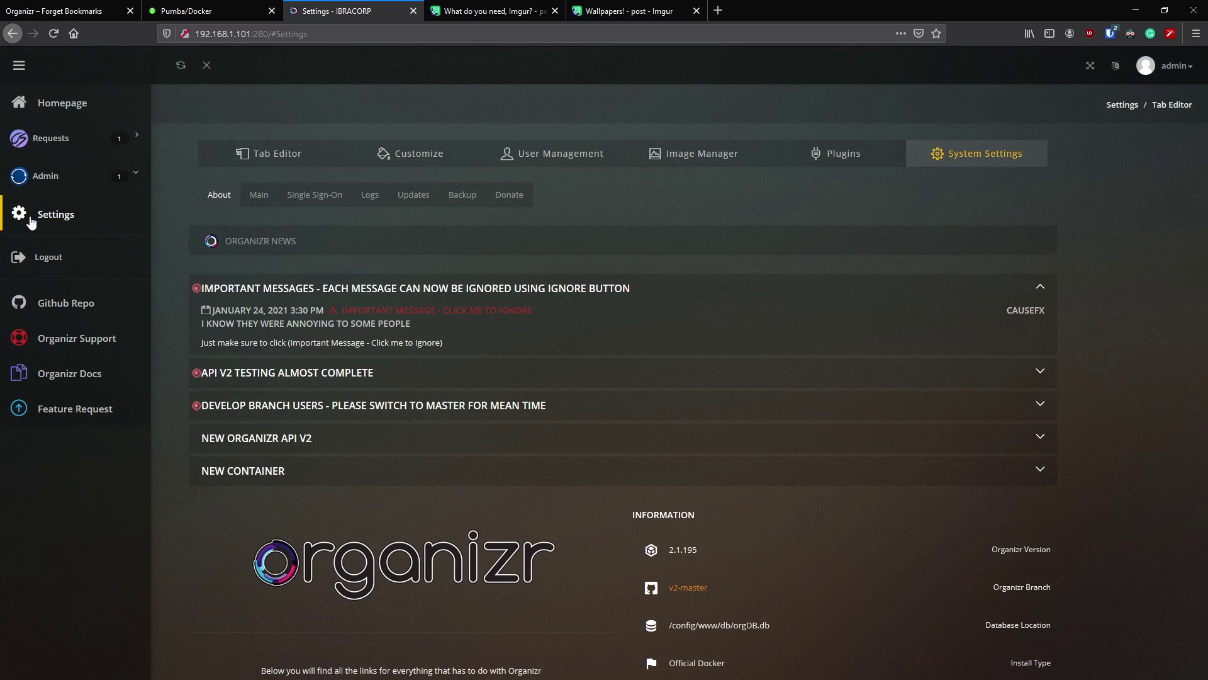
click(57, 140)
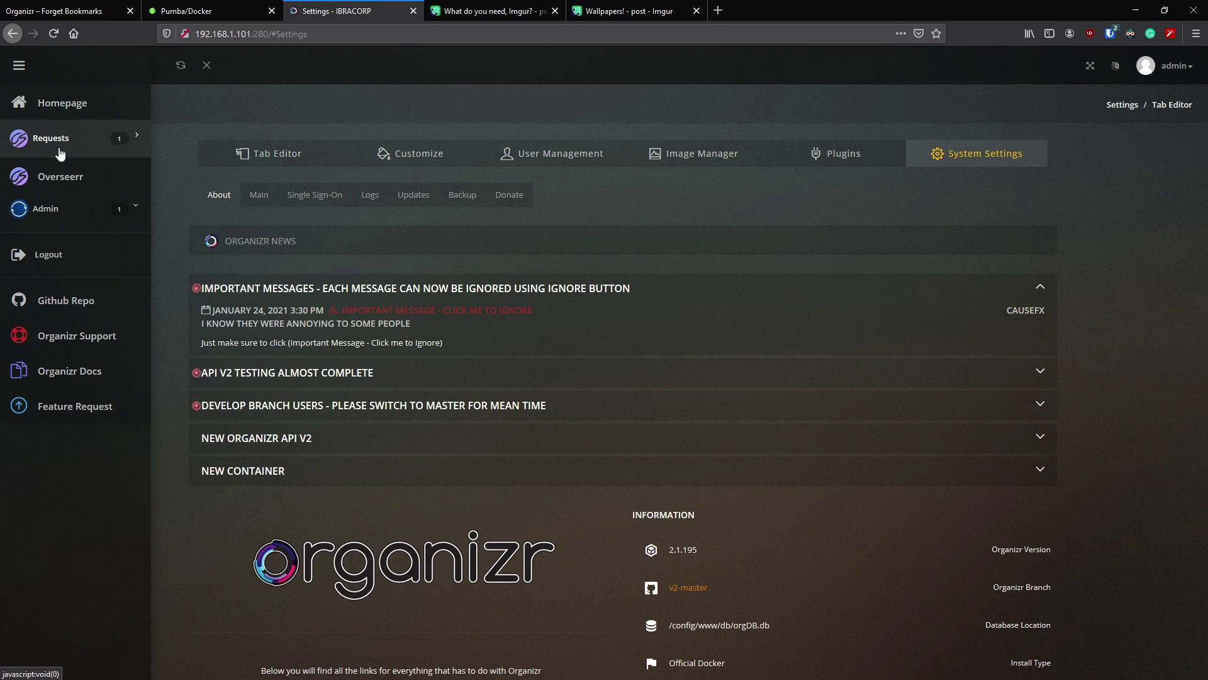
- Confirm Overseerr opens in a new browser tab, revert its type to iFrame, and view Homepage Items
click(67, 188)
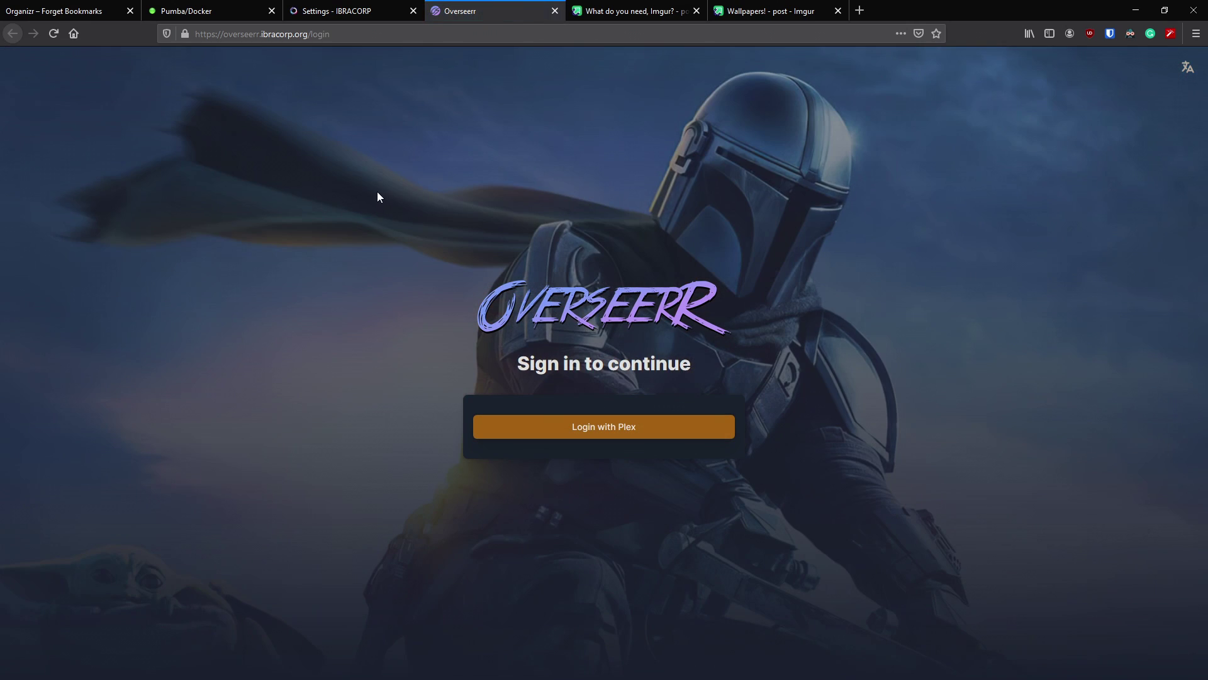
click(555, 16)
click(68, 216)
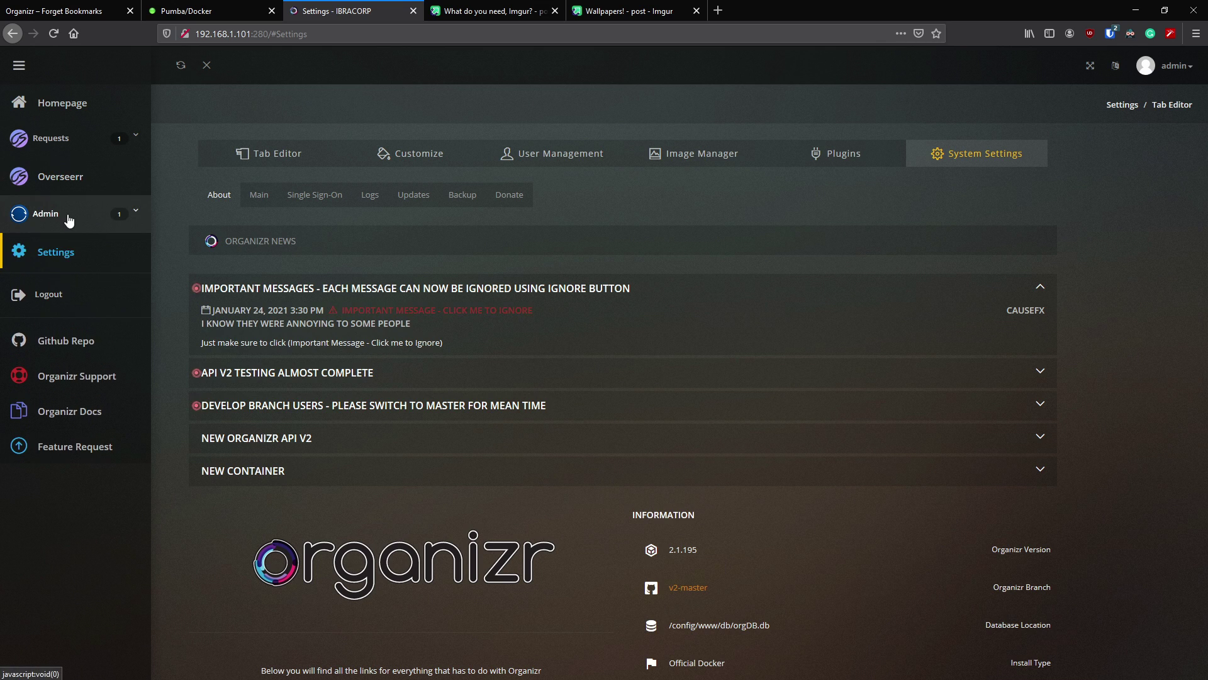
click(63, 253)
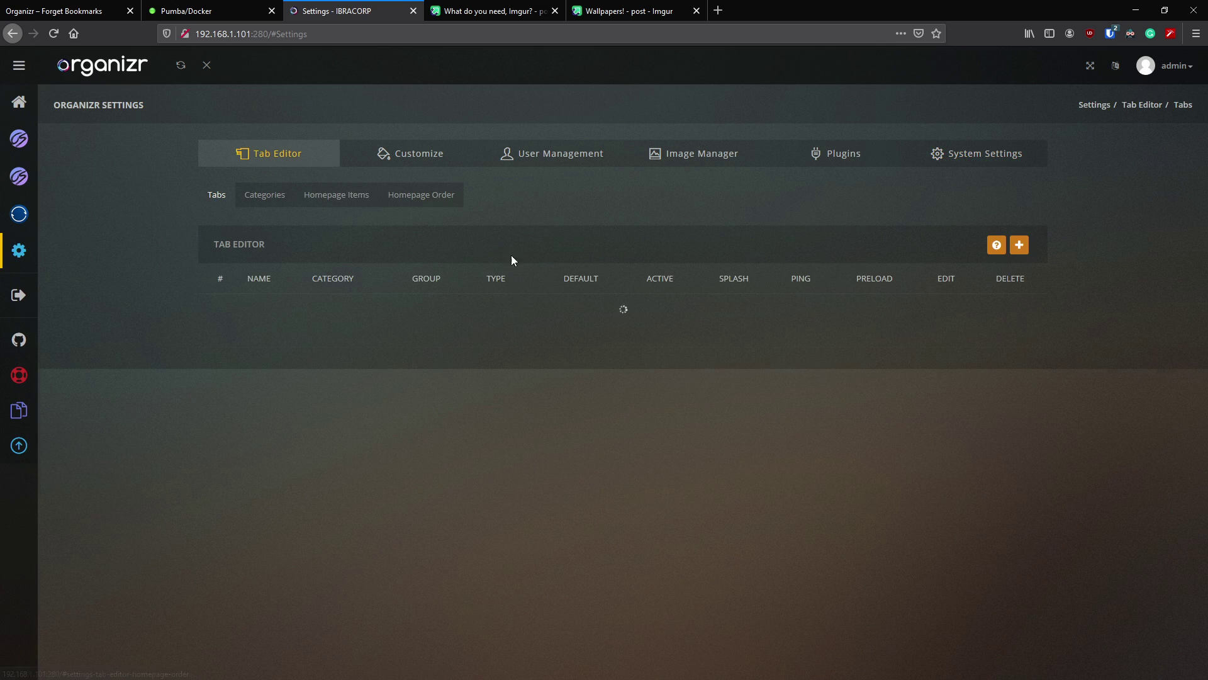
click(623, 380)
click(595, 411)
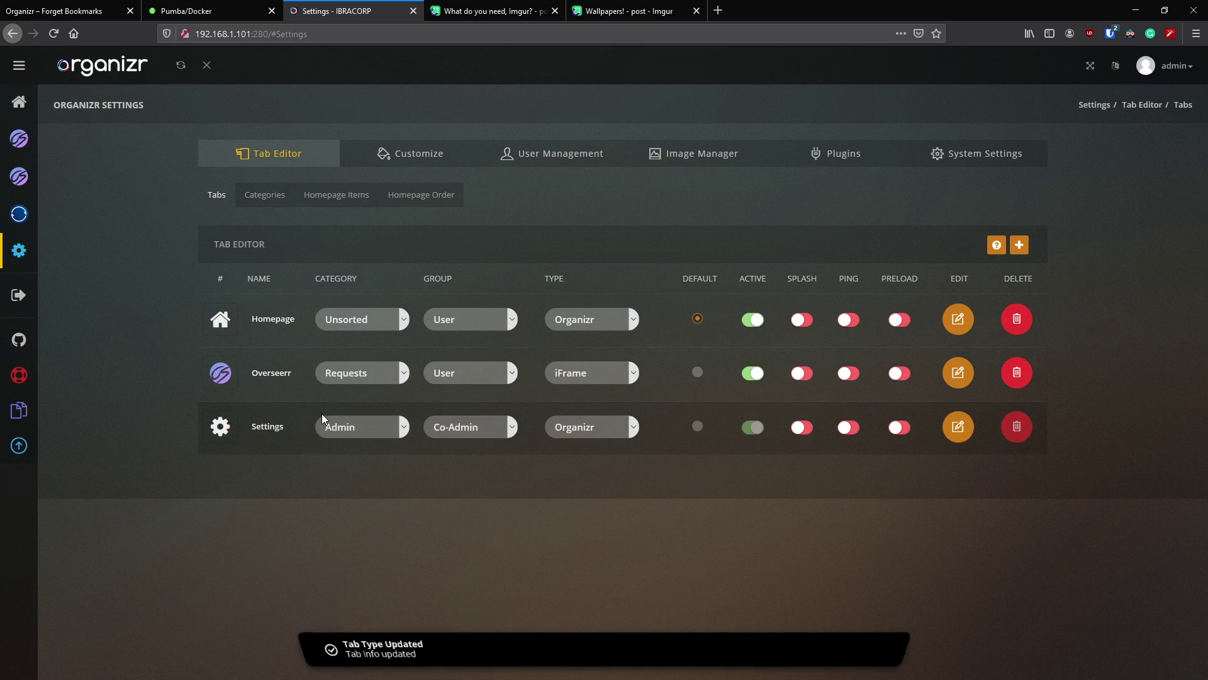
click(365, 198)
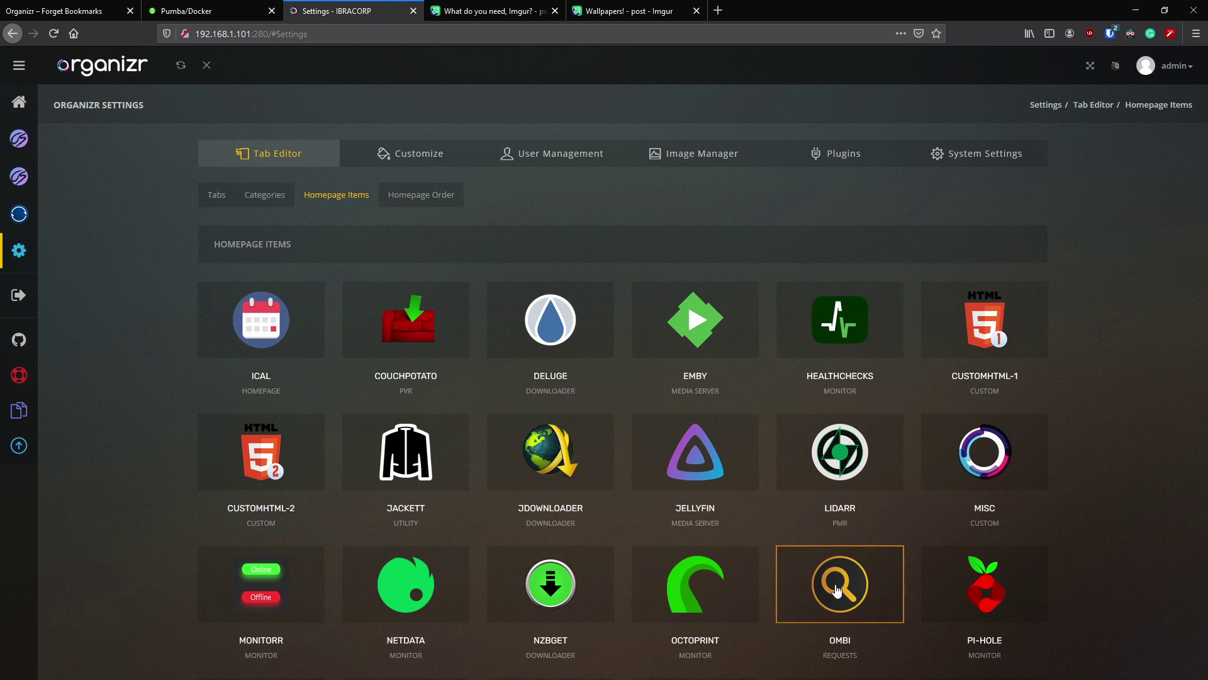
scroll(189, 510, down, 4)
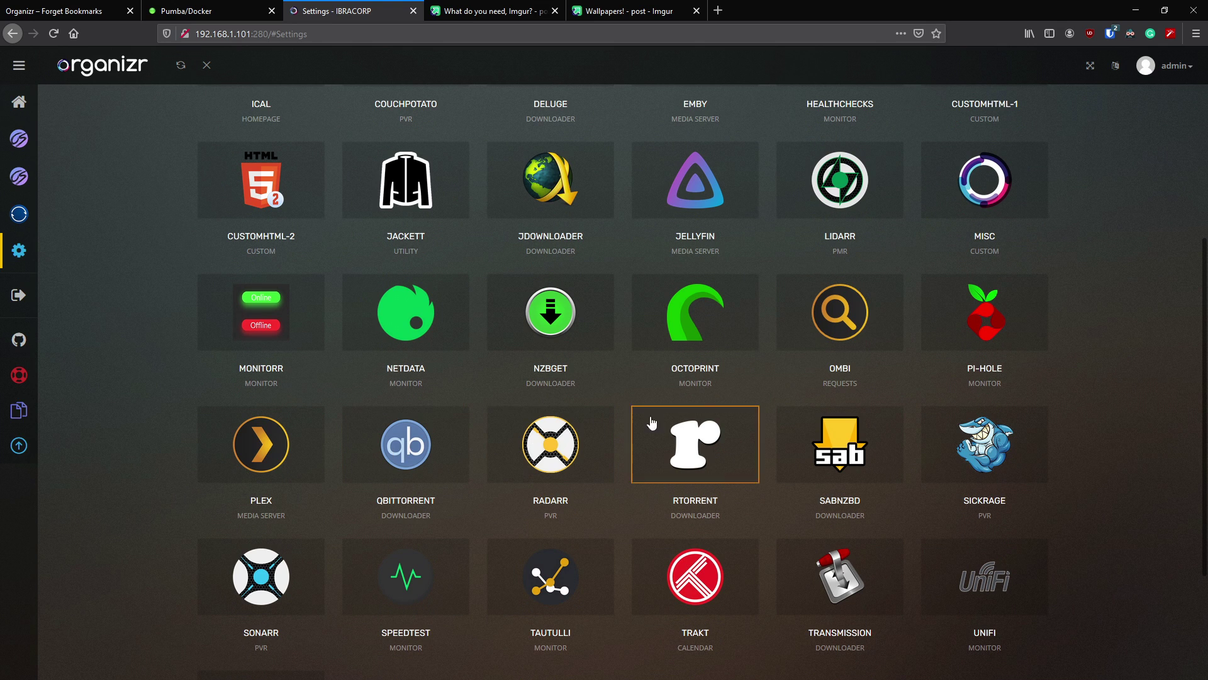
scroll(195, 444, down, 3)
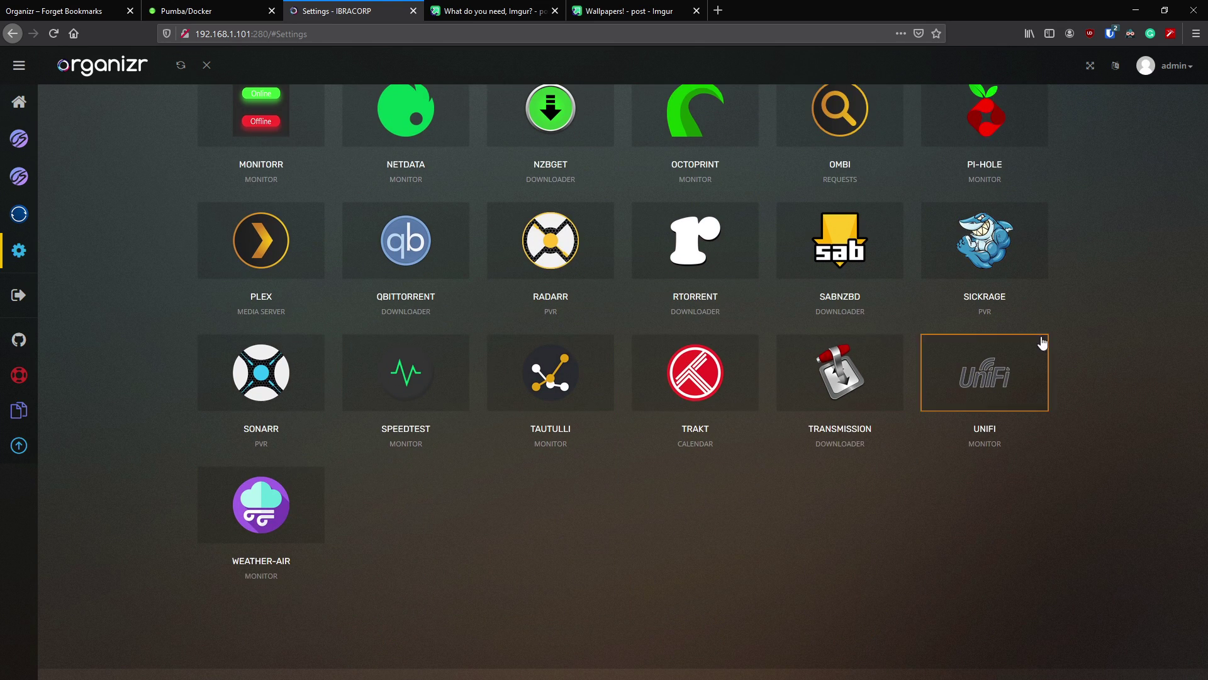
scroll(538, 356, up, 4)
scroll(532, 359, up, 3)
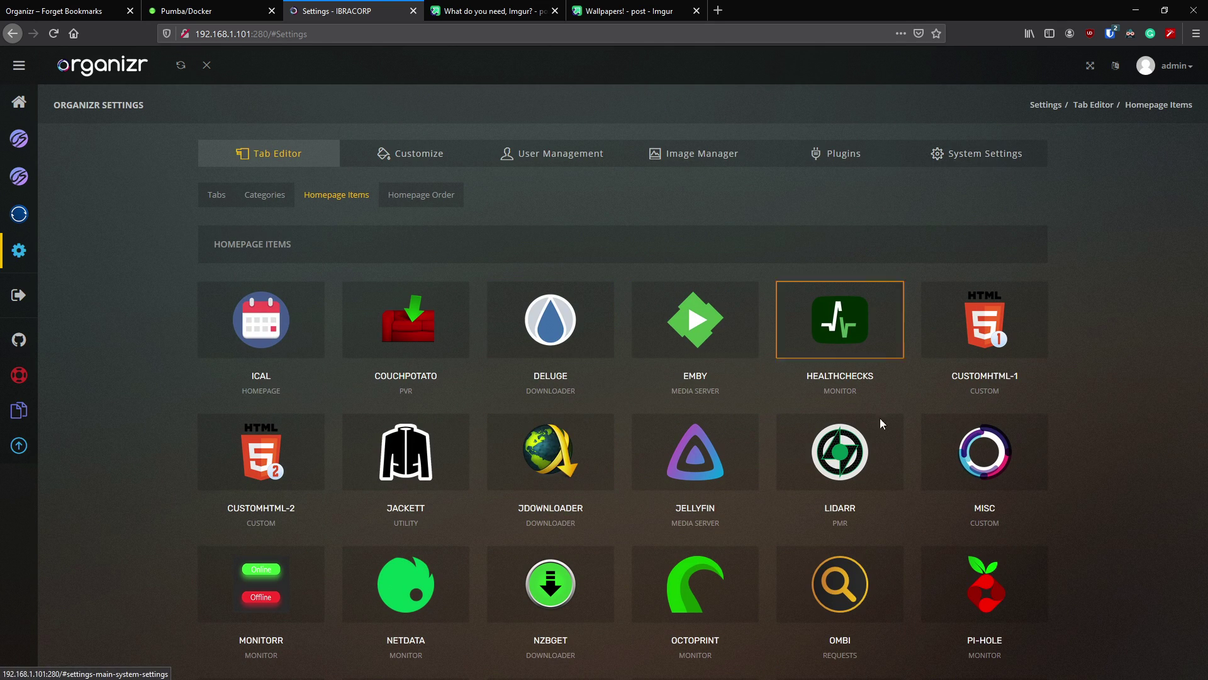
scroll(548, 466, down, 4)
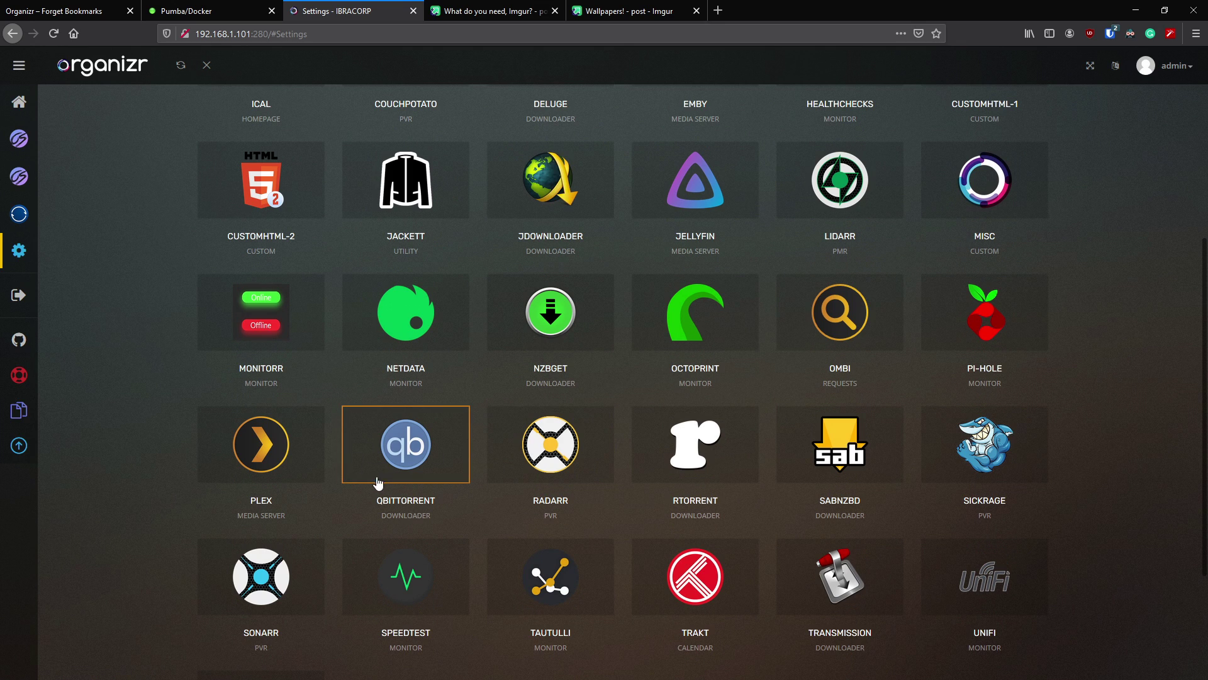
scroll(604, 478, down, 1)
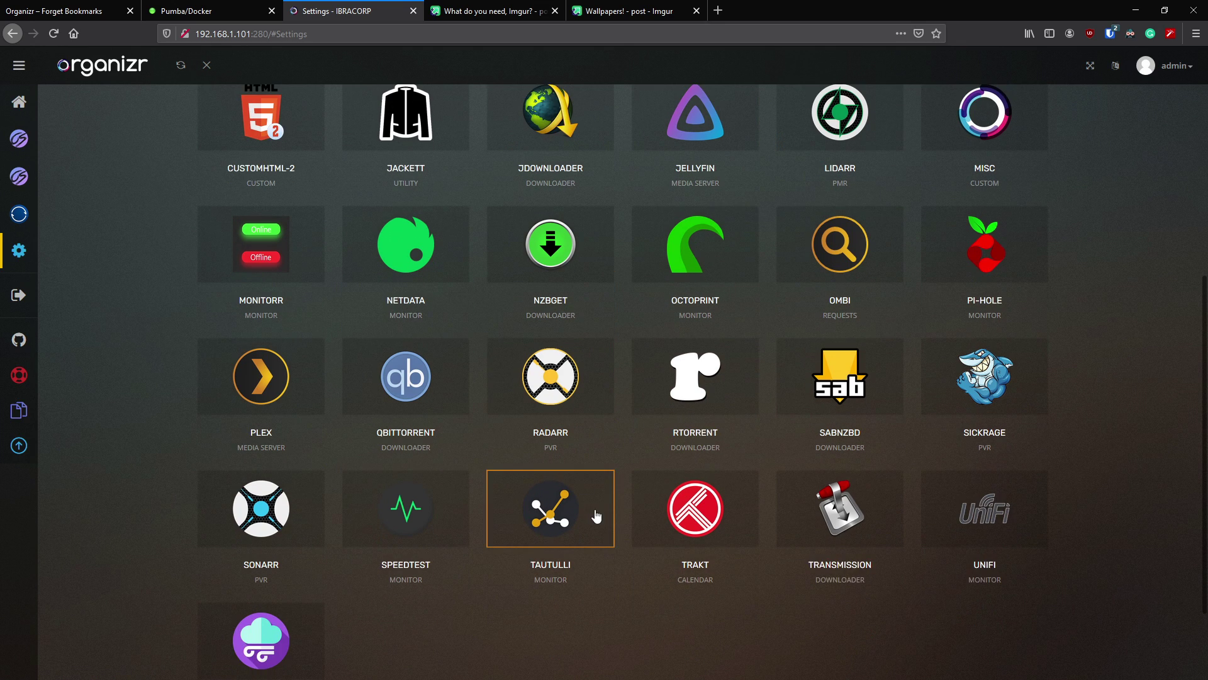
- Open the Plex homepage item and browse its Connection, Active Streams, Recent Items, Media Search, Playlists and Misc tabs
click(263, 400)
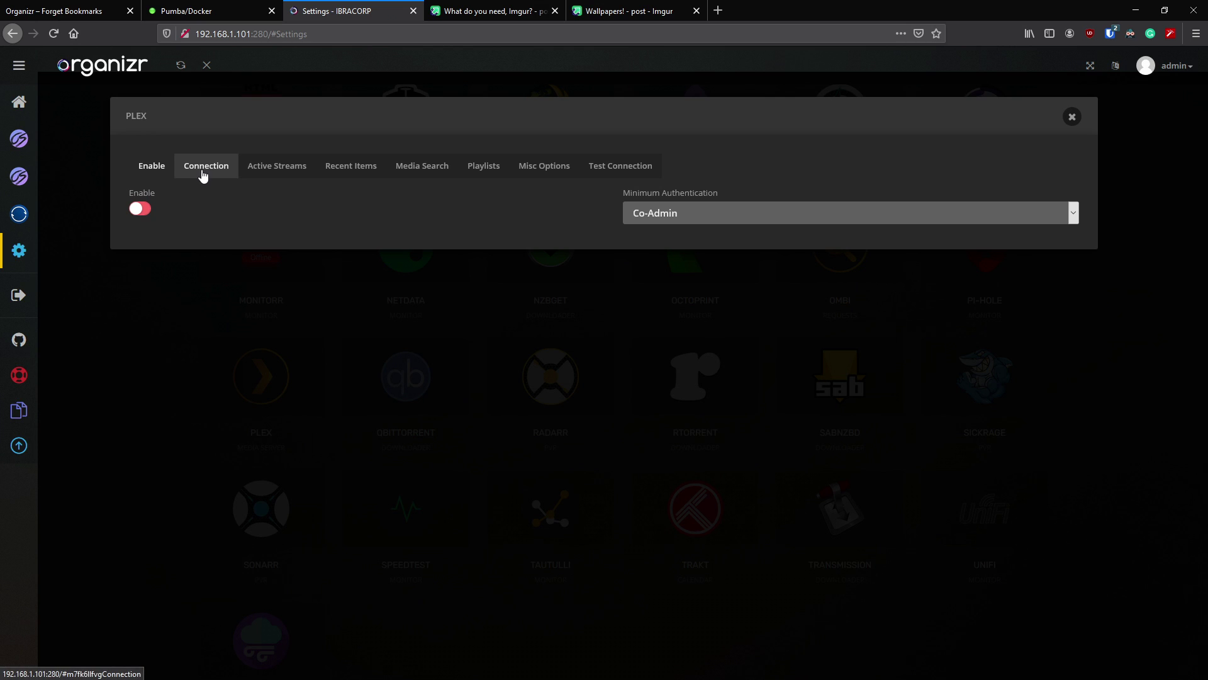
click(203, 175)
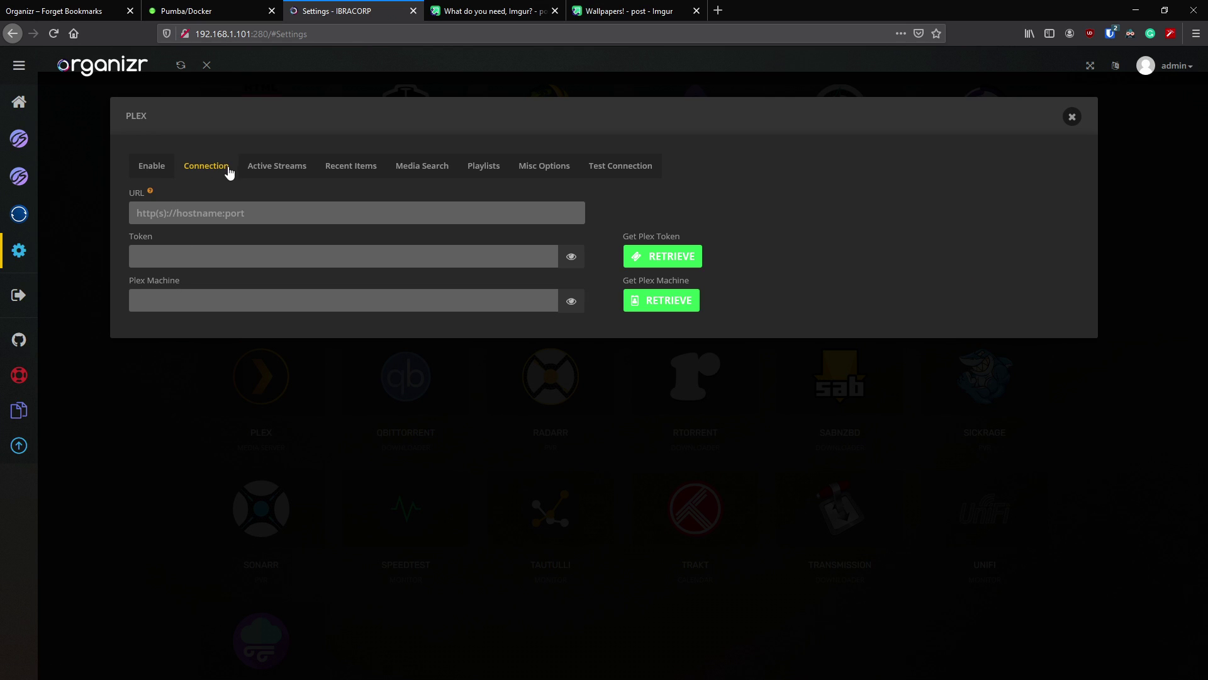
click(252, 166)
click(365, 167)
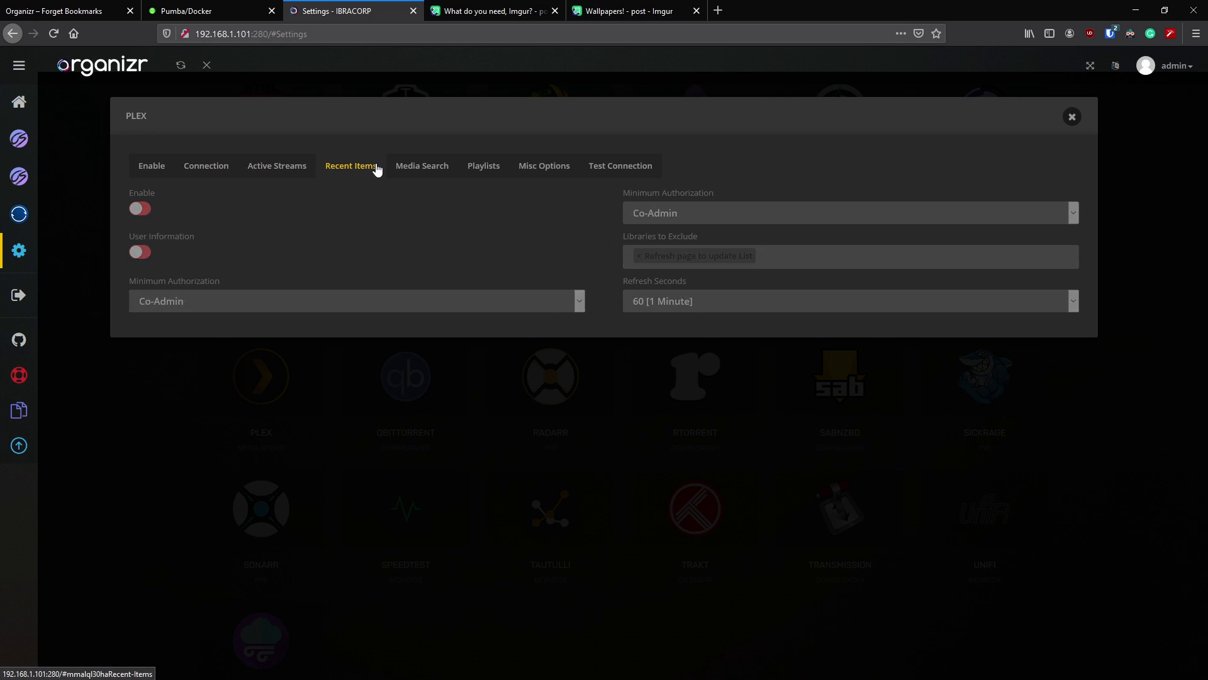
click(424, 170)
click(497, 167)
click(531, 170)
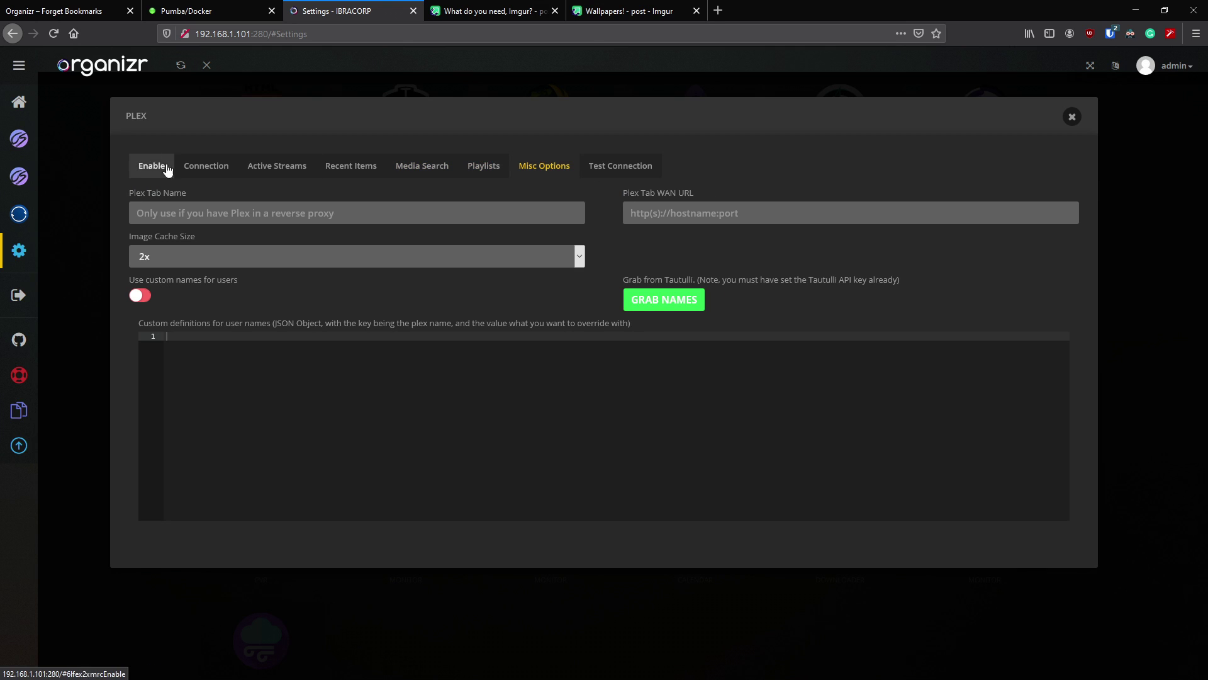
- Enable the Plex homepage item with minimum authentication set to User
click(153, 171)
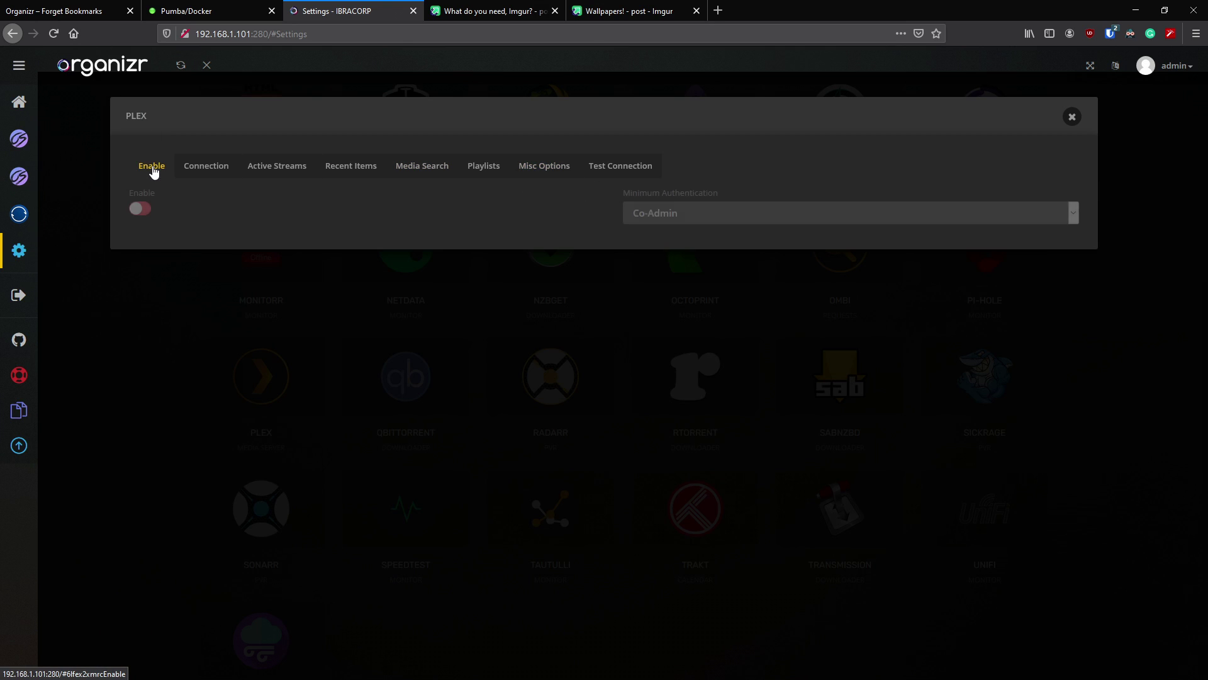
click(146, 210)
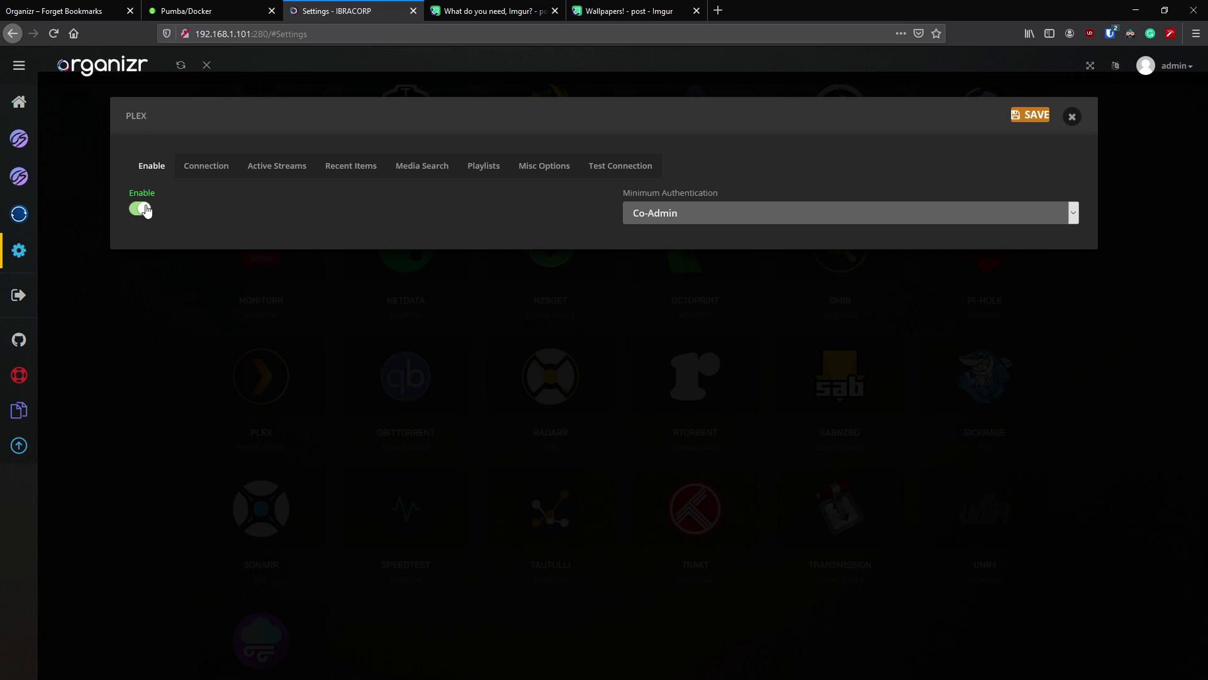
click(687, 212)
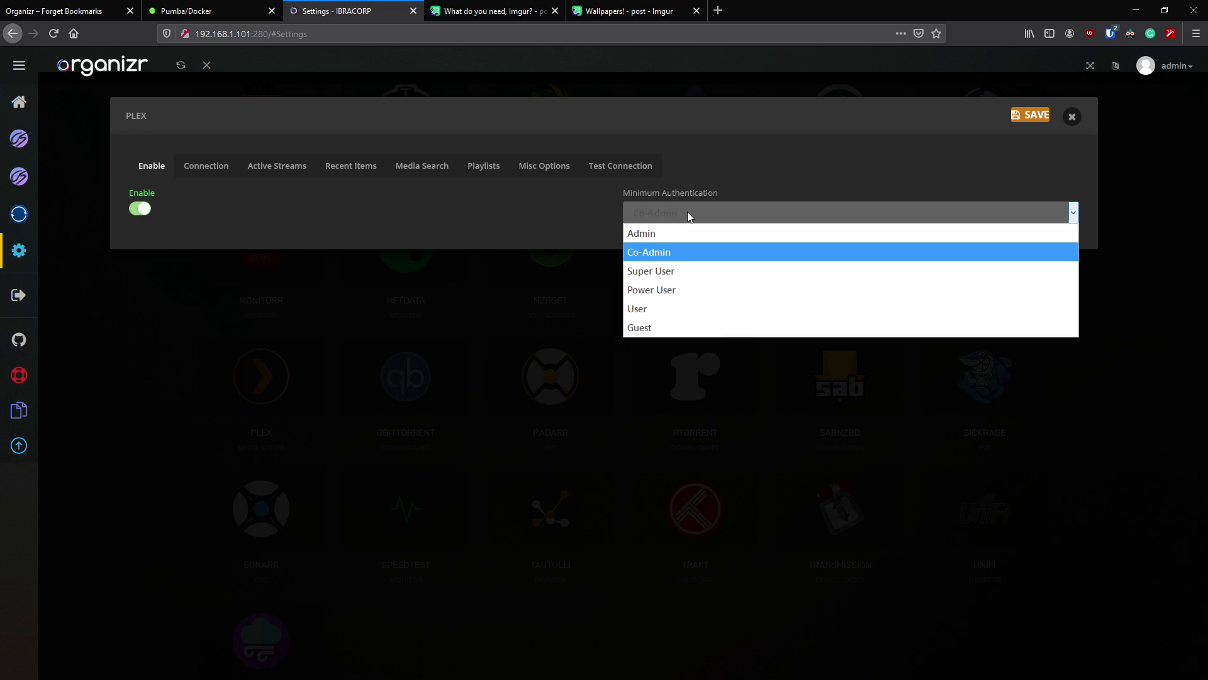
click(653, 309)
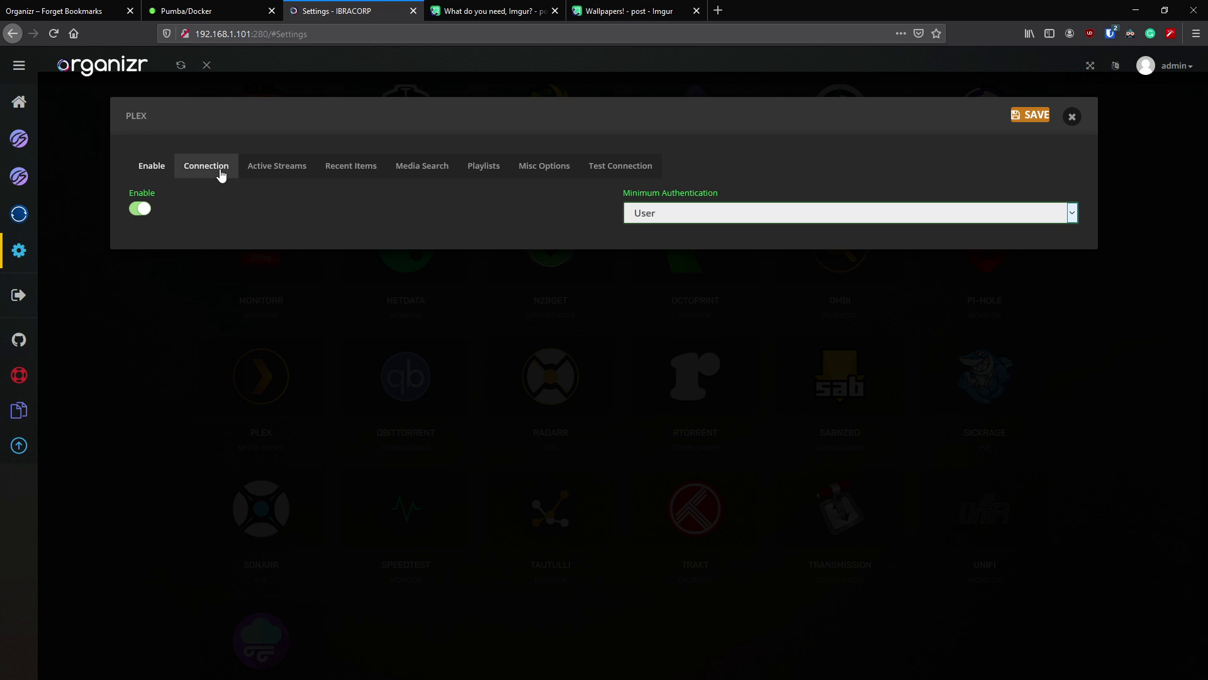
- Review the empty Plex token and Plex Machine connection fields
click(219, 169)
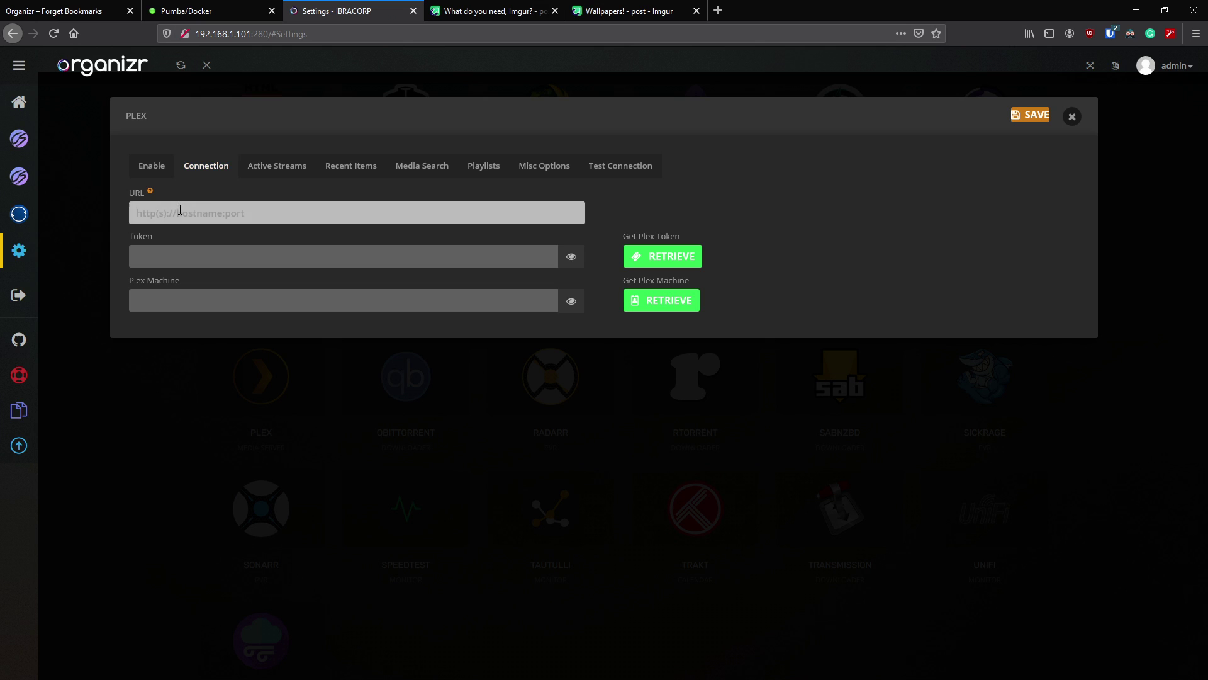
click(178, 256)
click(390, 299)
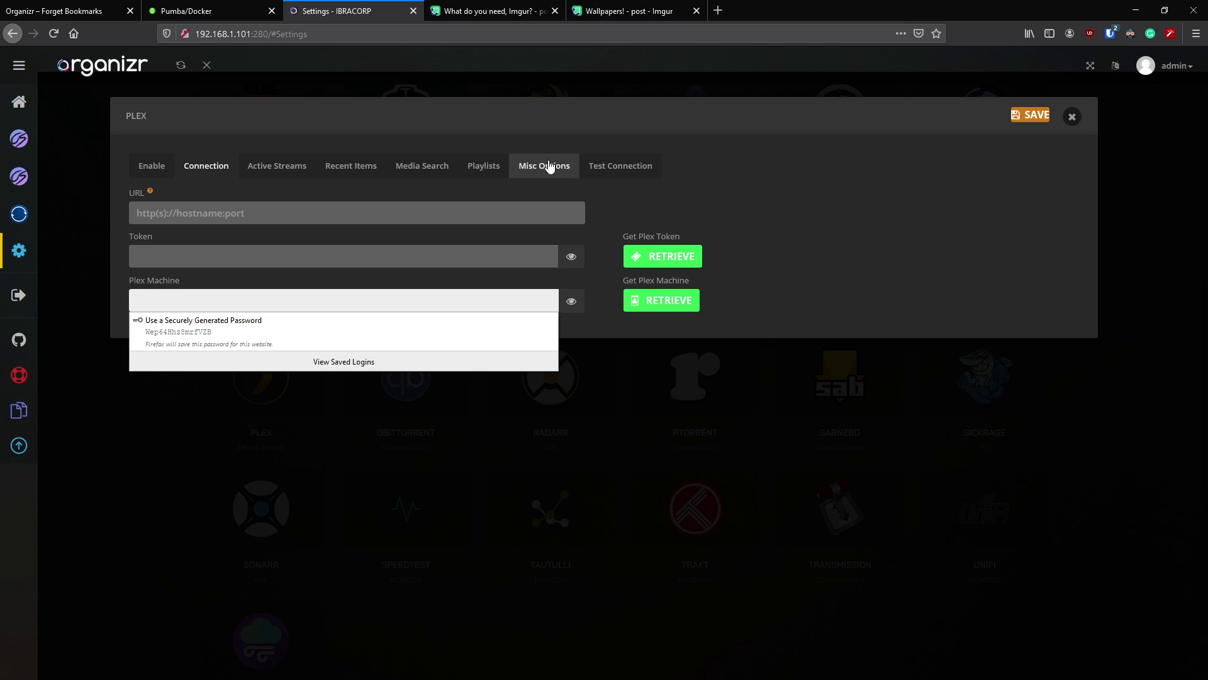
click(263, 169)
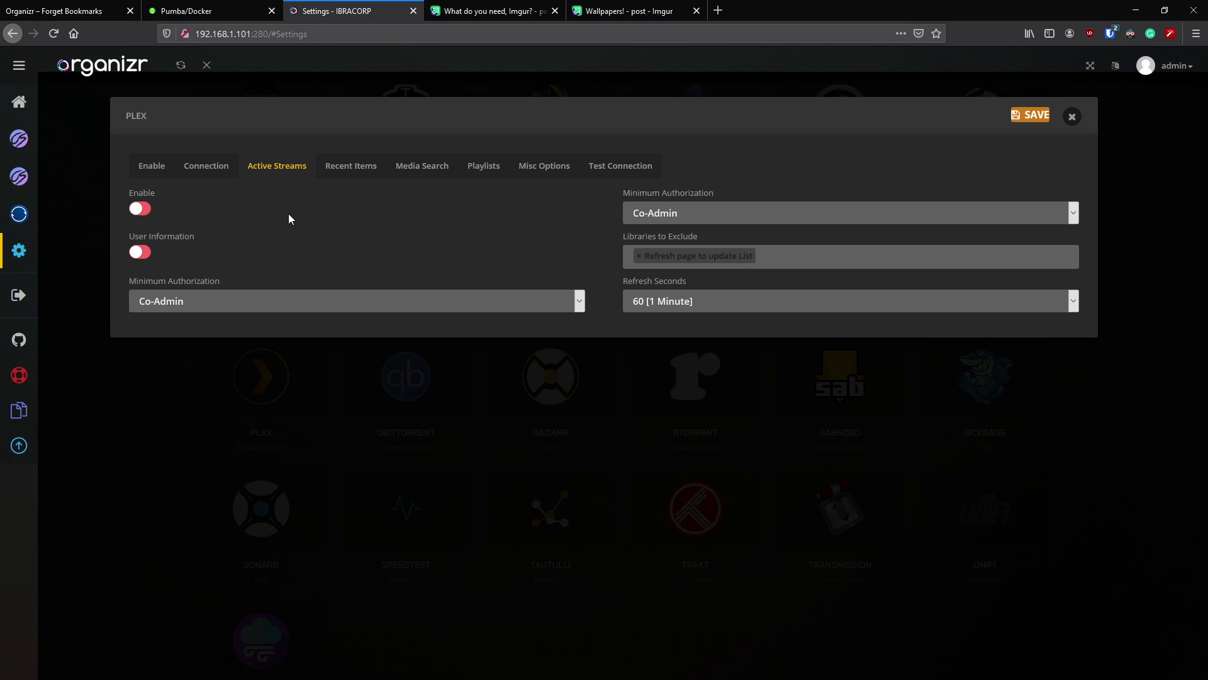
- Turn on Plex active streams for User, with user information enabled but limited to Admin
click(145, 211)
click(684, 210)
click(664, 311)
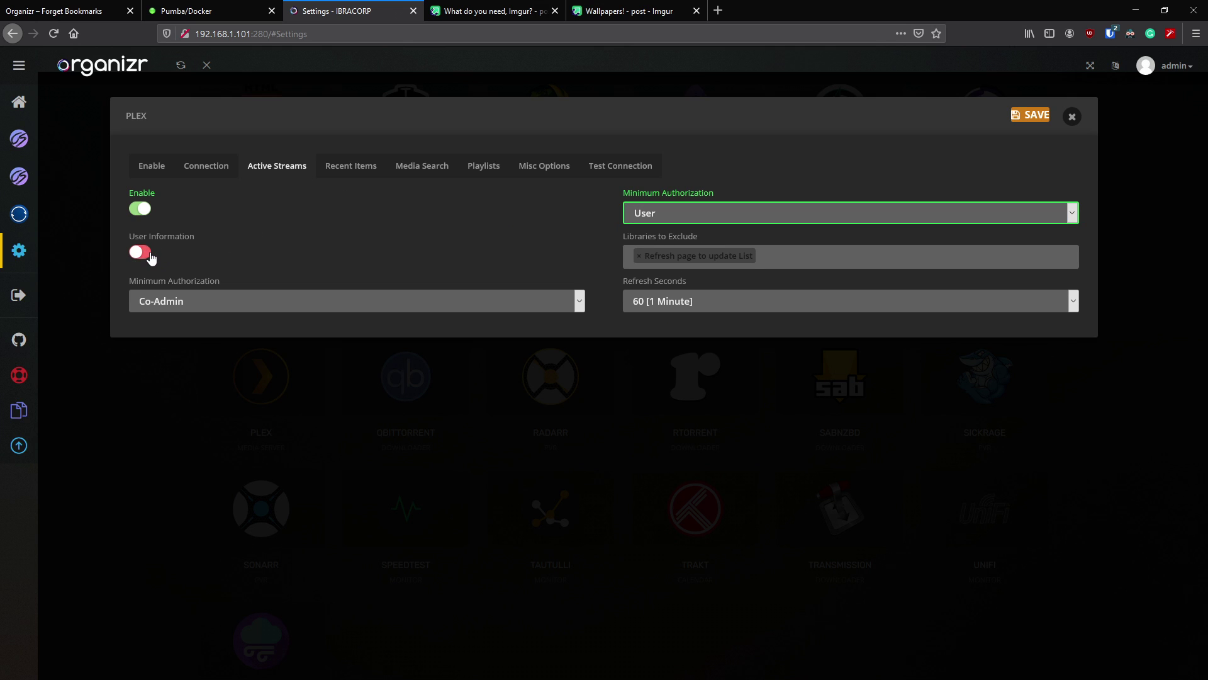
click(149, 257)
click(181, 296)
click(193, 322)
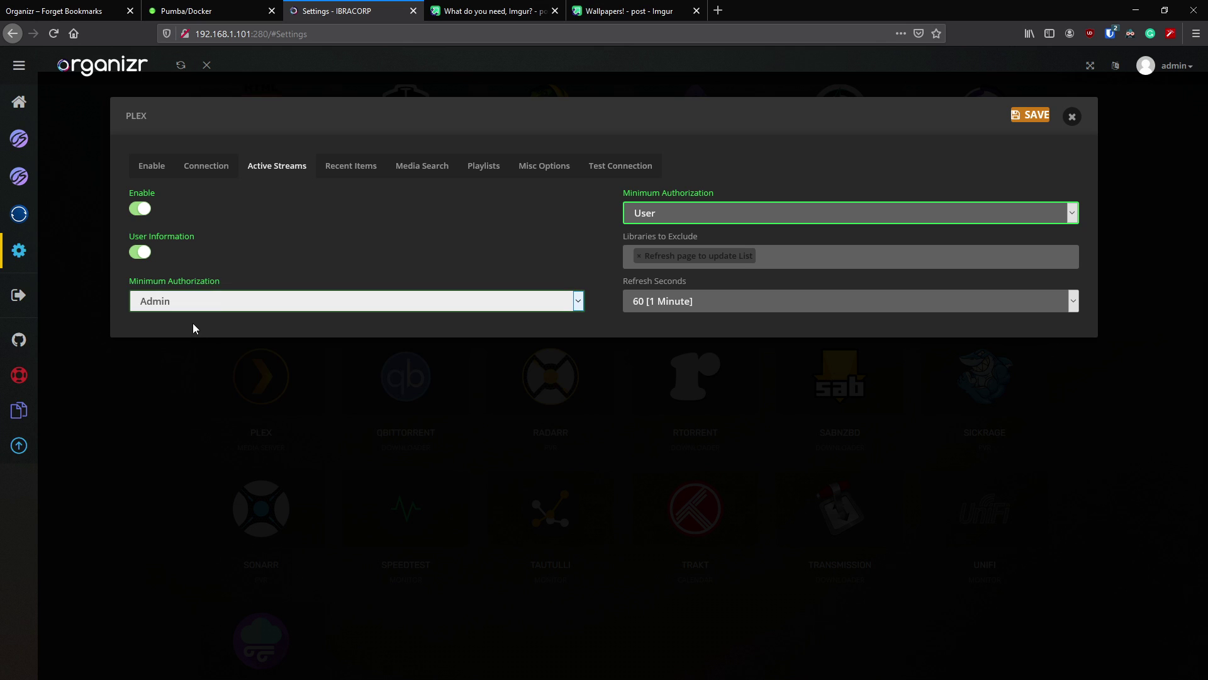
- Look over the Recent Items, Media Search, Playlists and connection test sections, then close the Plex settings
click(351, 166)
click(427, 170)
click(488, 169)
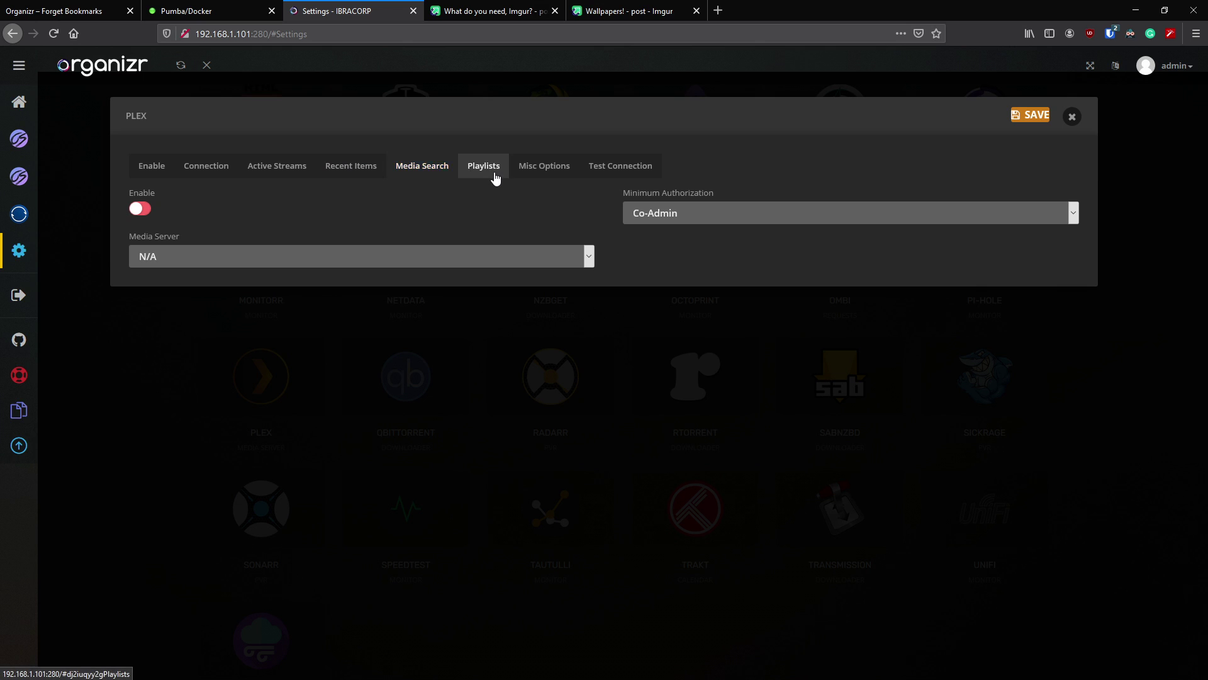
click(648, 174)
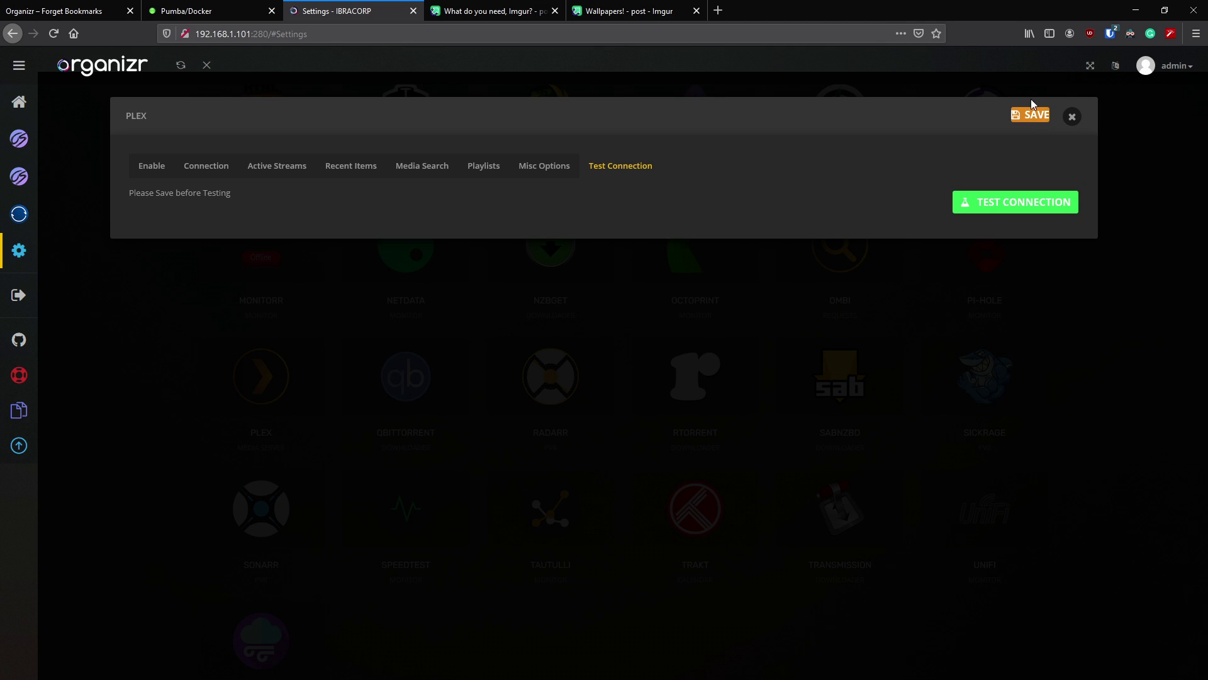
click(1070, 117)
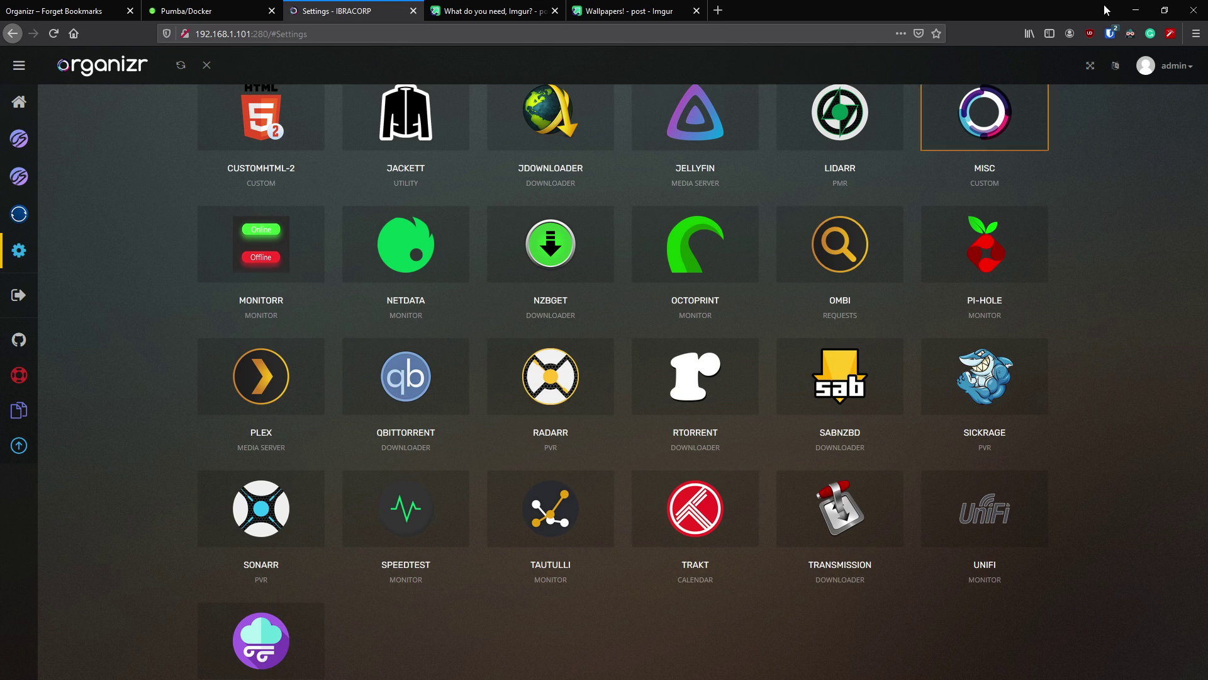
- Enable the Weather-Air widget with minimum authentication set to User
scroll(606, 372, down, 2)
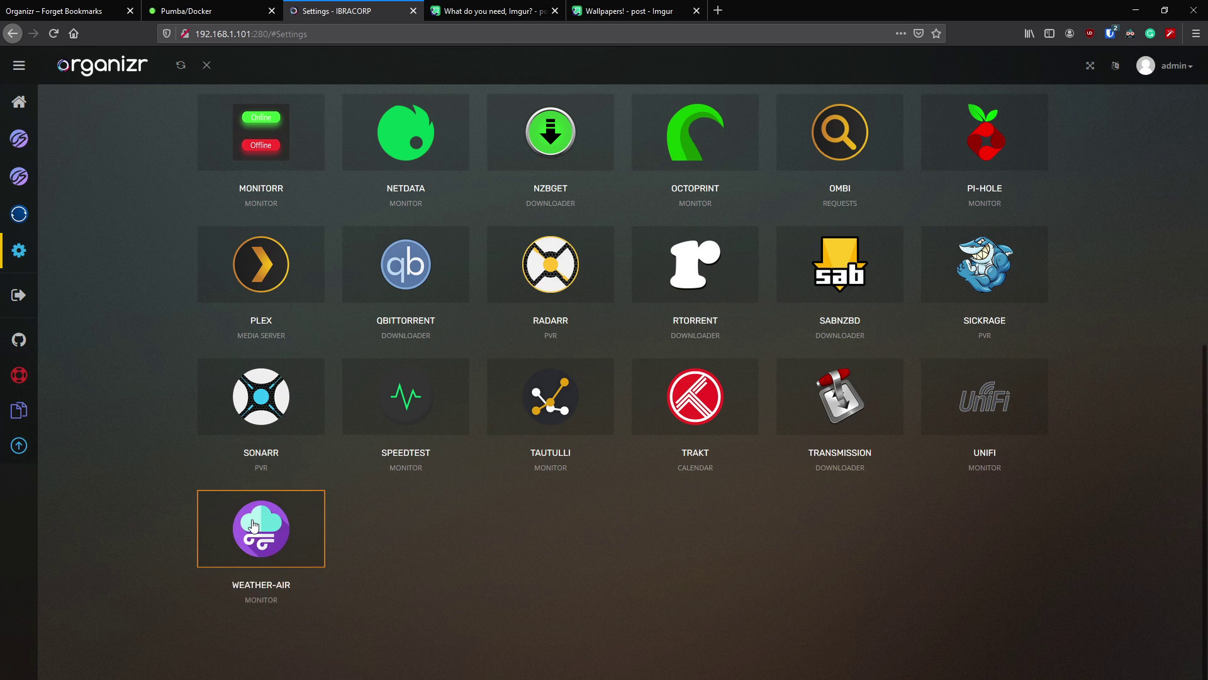
click(247, 524)
click(143, 208)
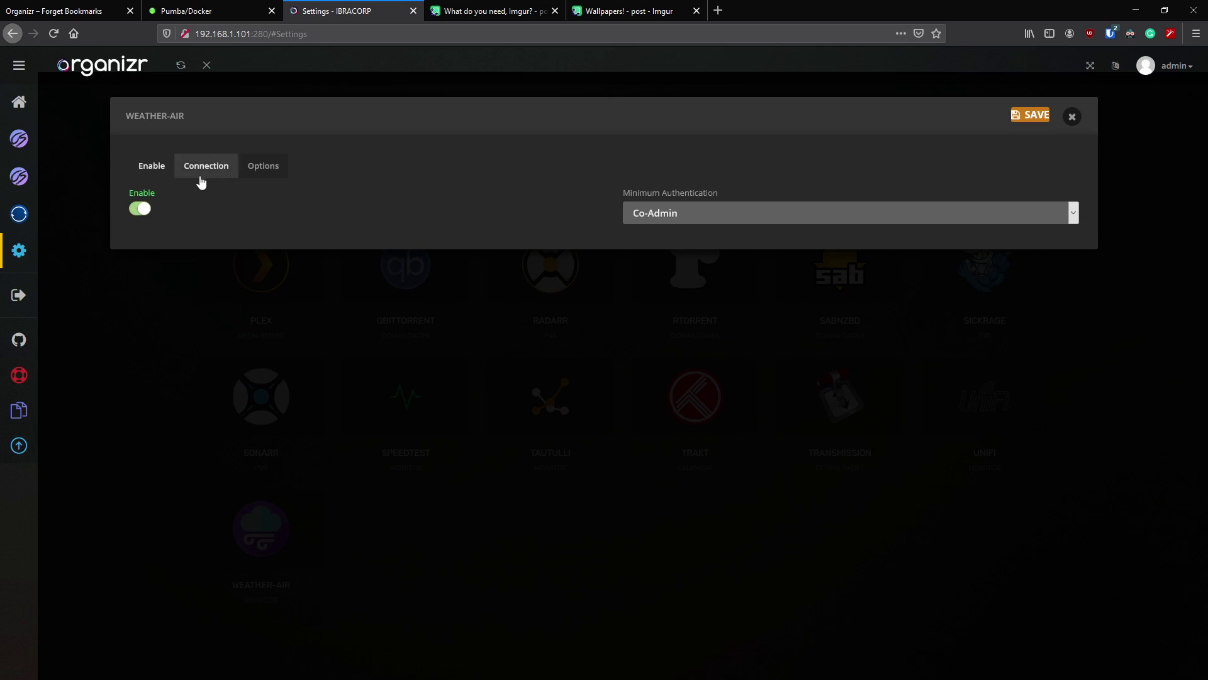
click(750, 212)
click(642, 308)
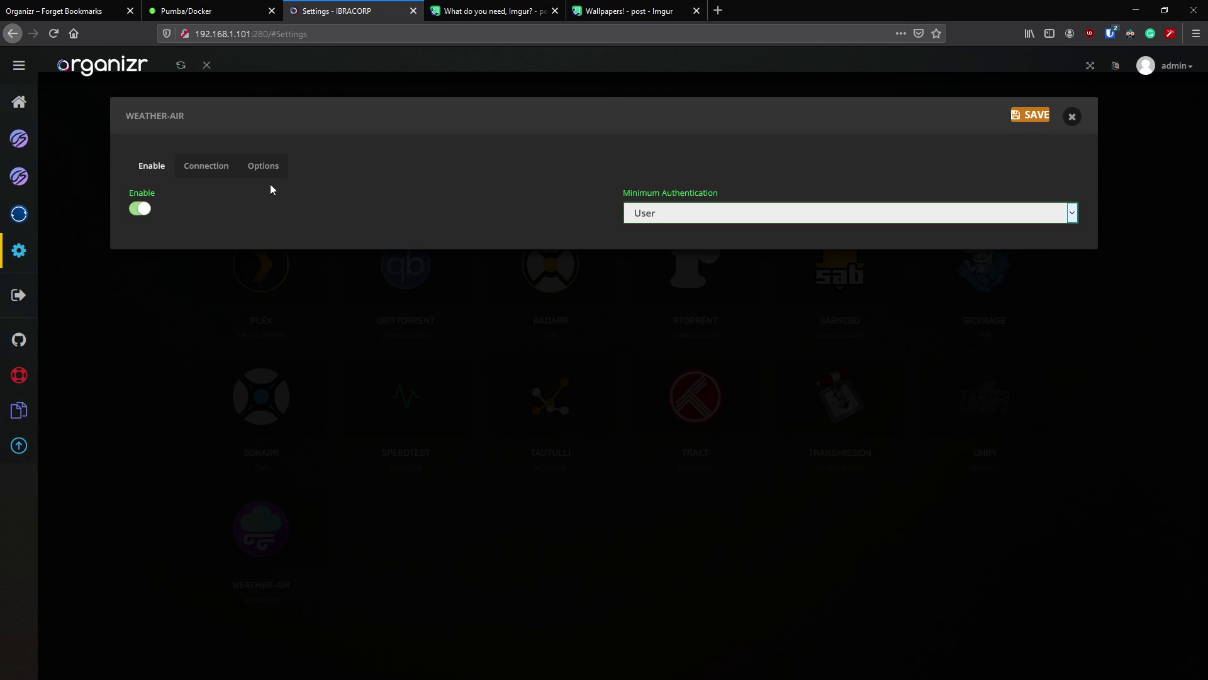
- Fill in the widget's latitude and longitude by searching 'mel' and picking Melbourne, Victoria
click(217, 166)
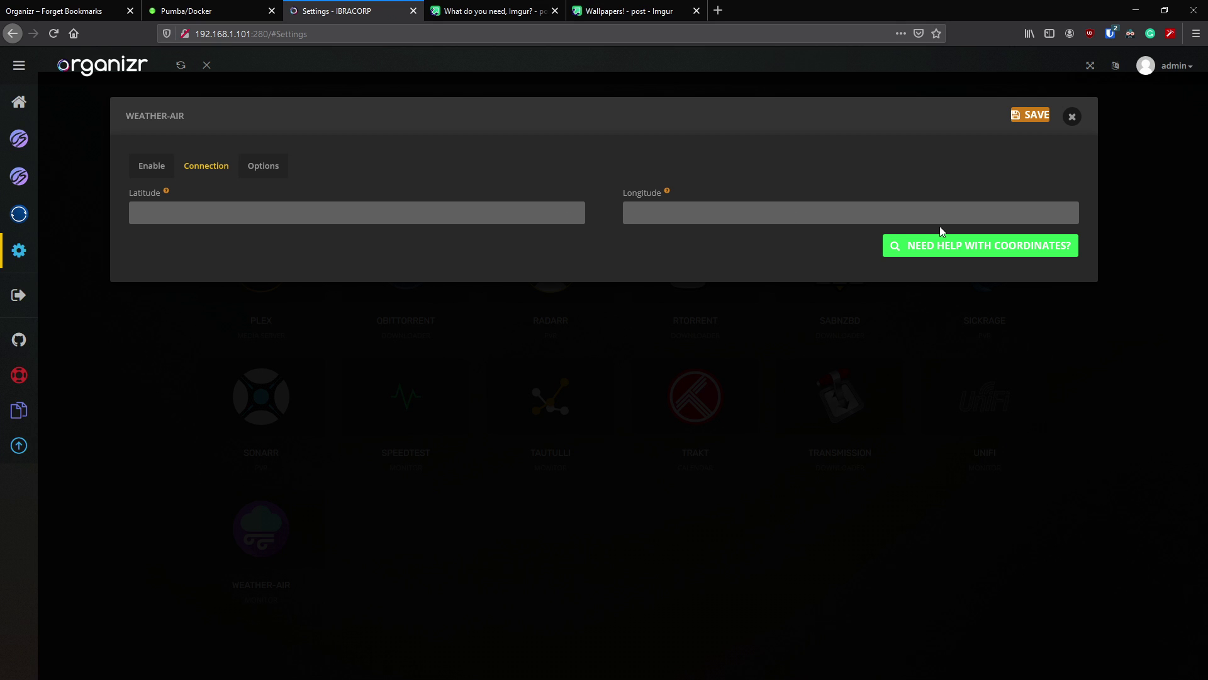
click(950, 251)
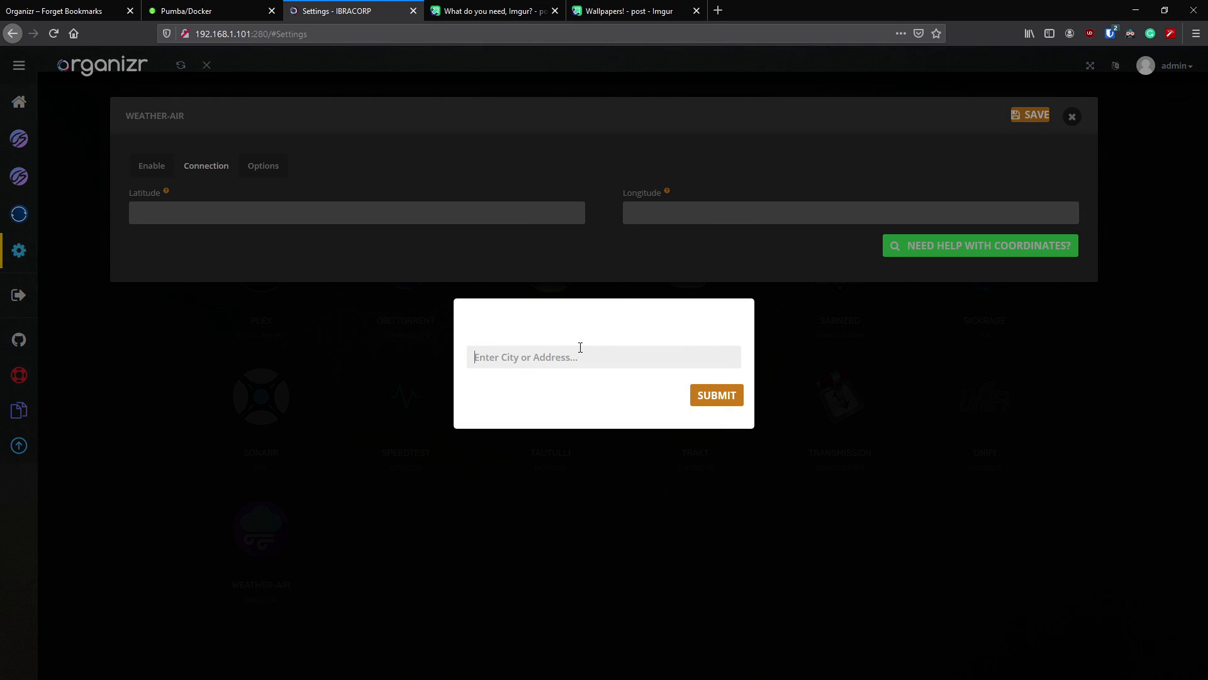
text(melbourne)
click(715, 396)
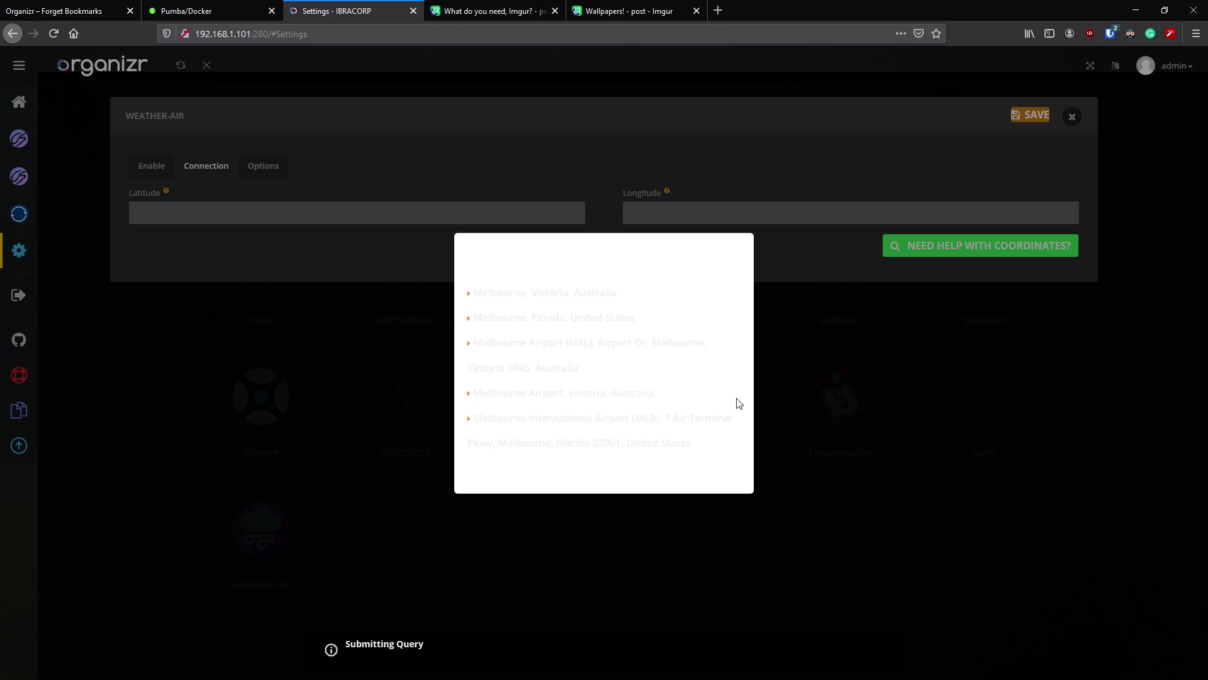
click(571, 293)
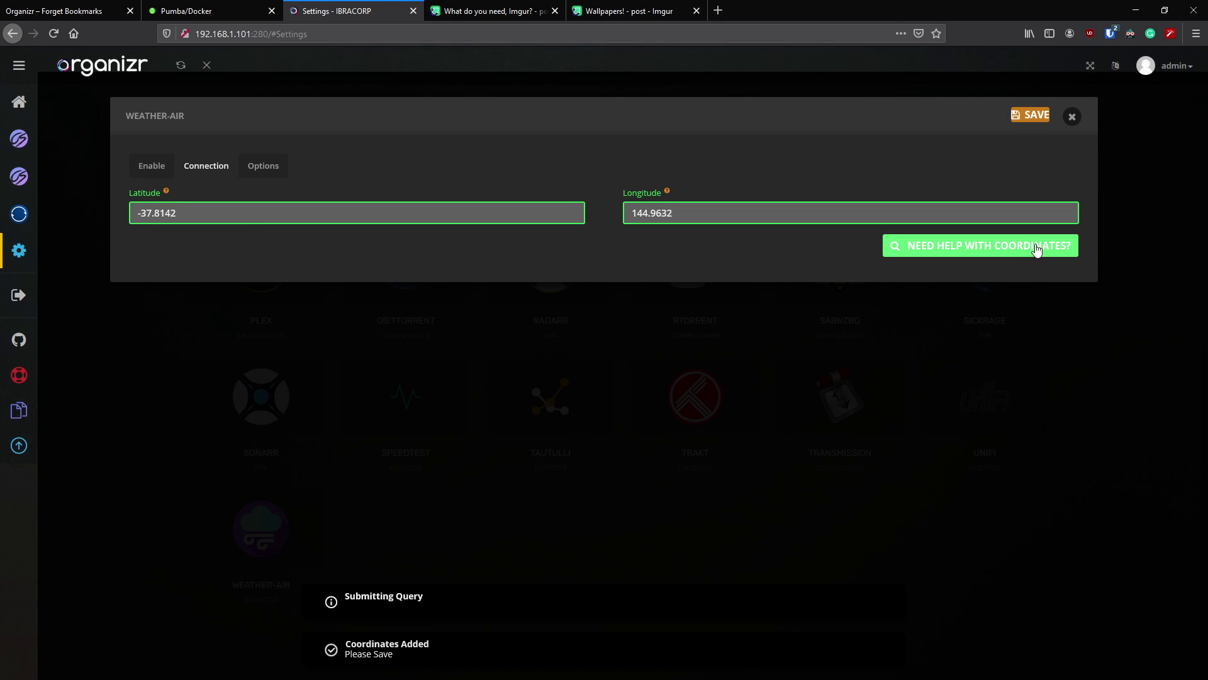
click(1032, 117)
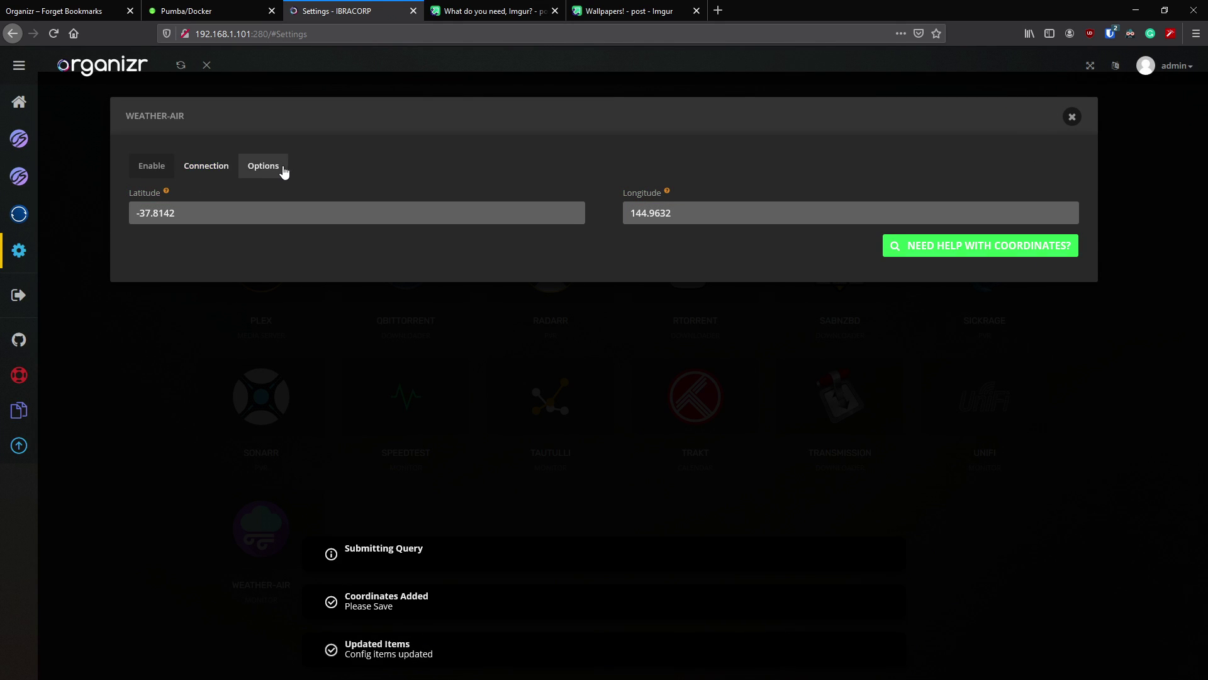
- Turn on air quality, title, weather and pollen, choose Metric units, and save the Weather-Air settings
click(283, 170)
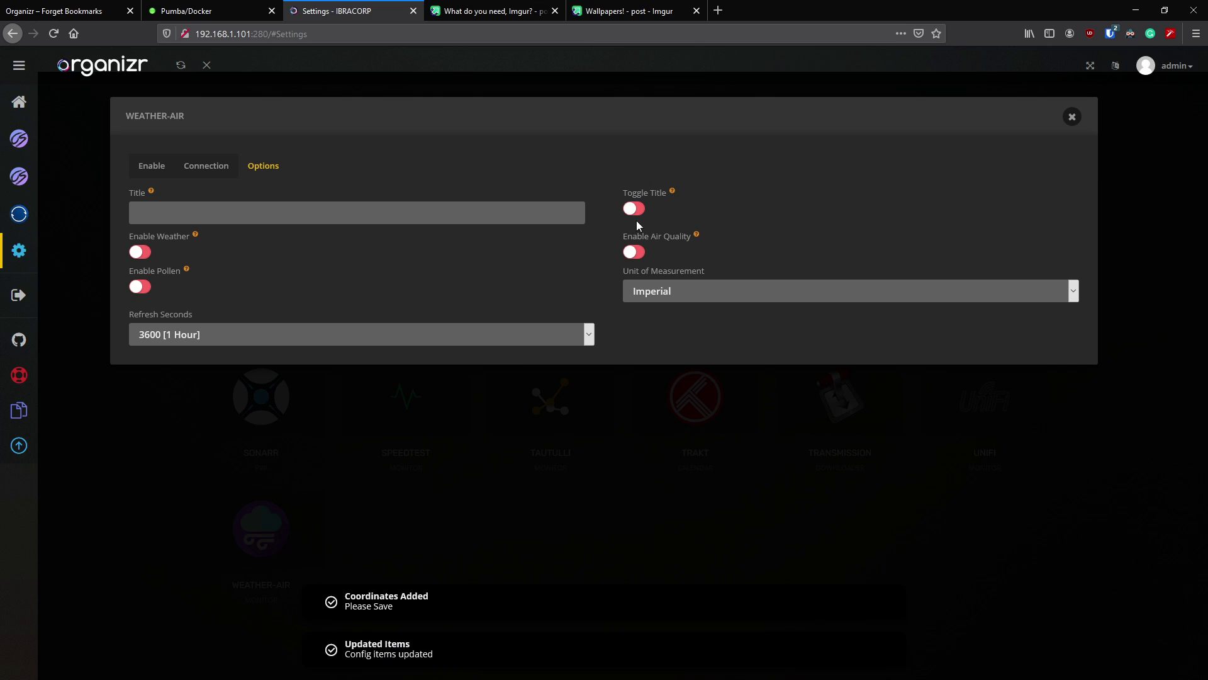
click(641, 253)
click(644, 213)
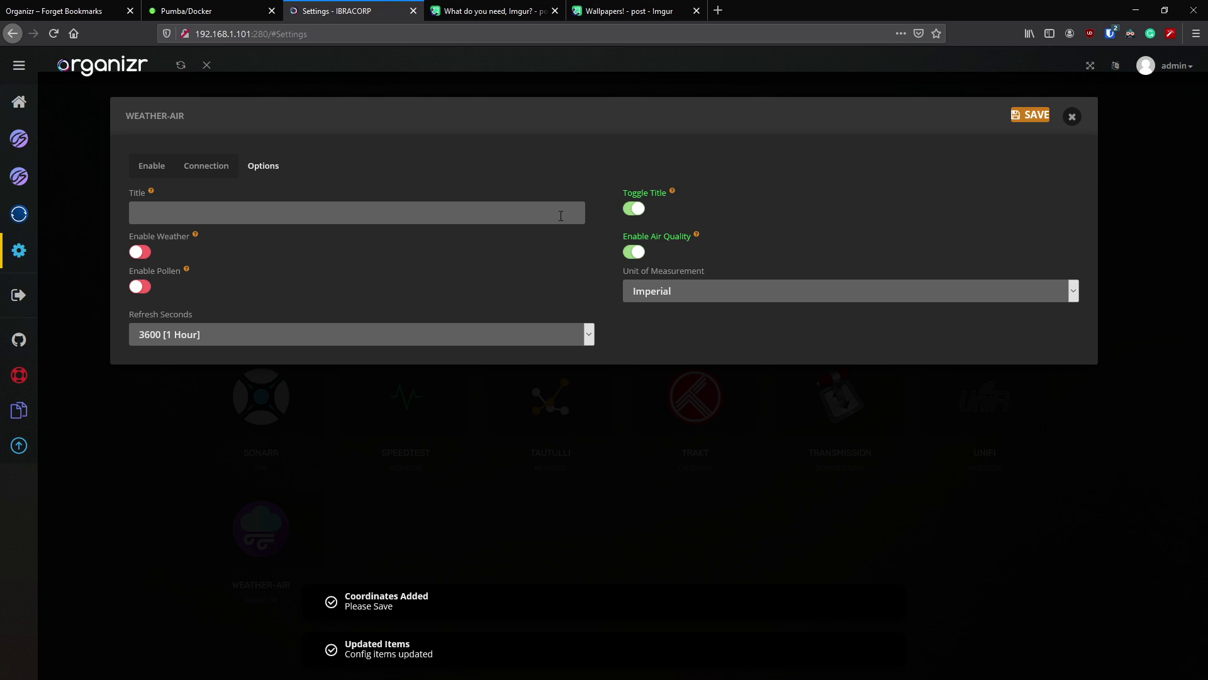
click(148, 253)
click(145, 293)
click(708, 289)
click(663, 327)
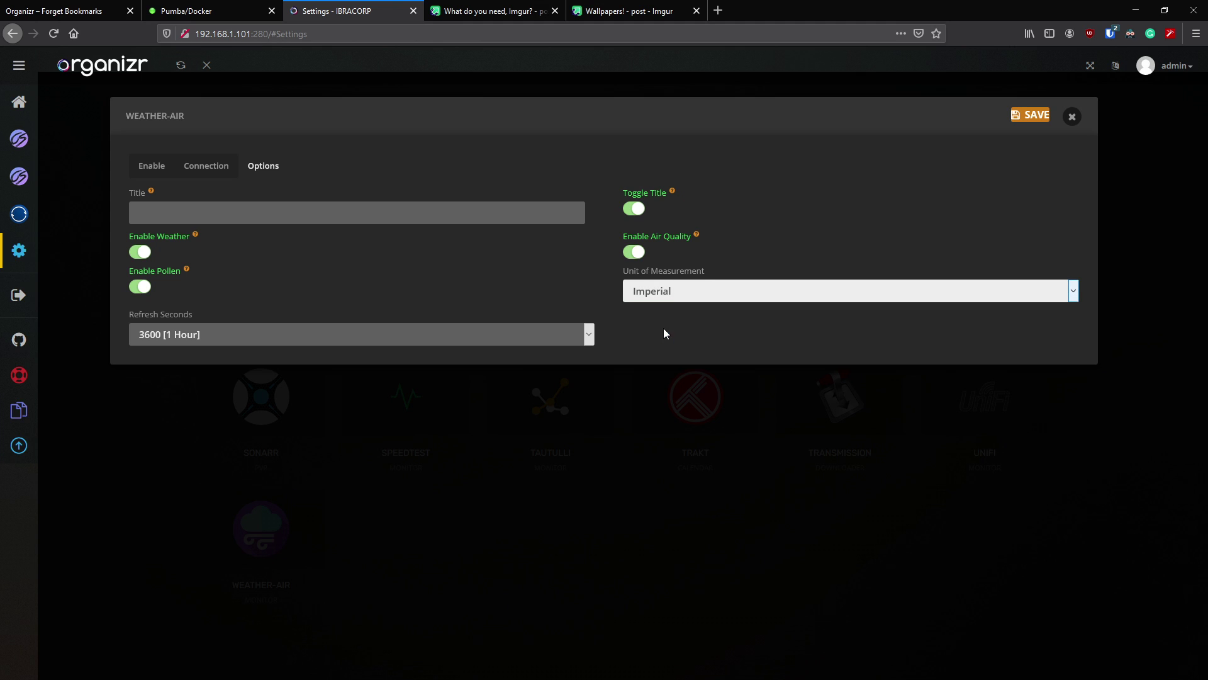
click(1025, 115)
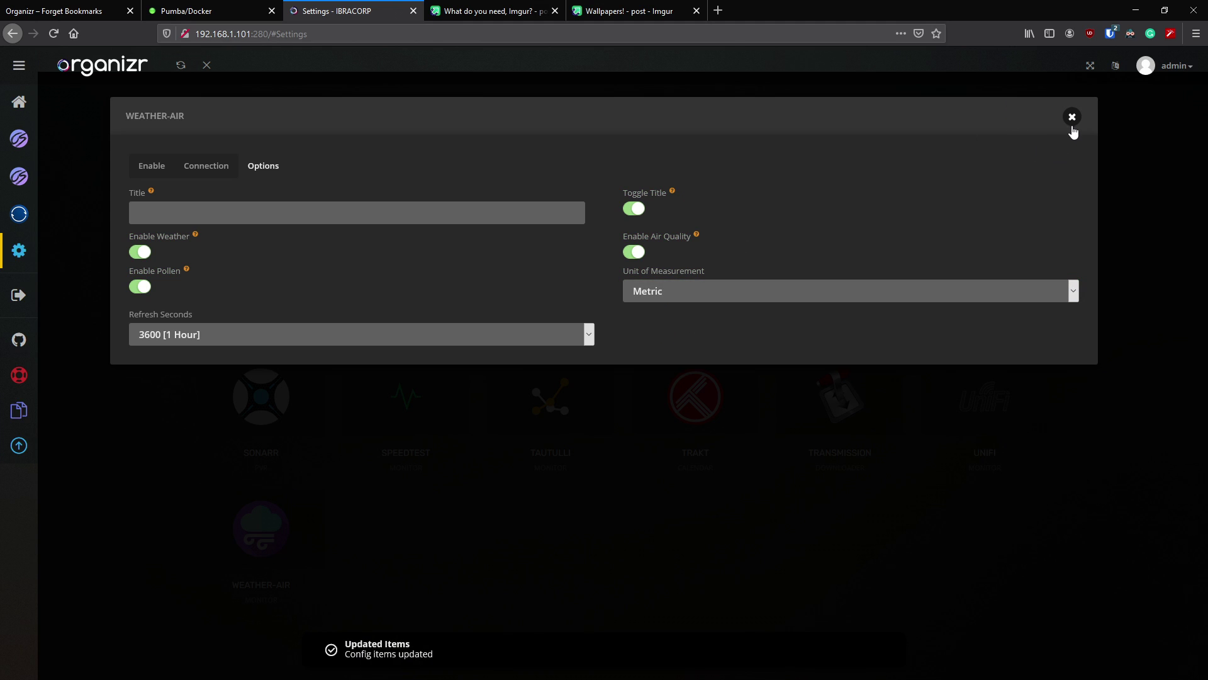
click(1071, 117)
click(53, 33)
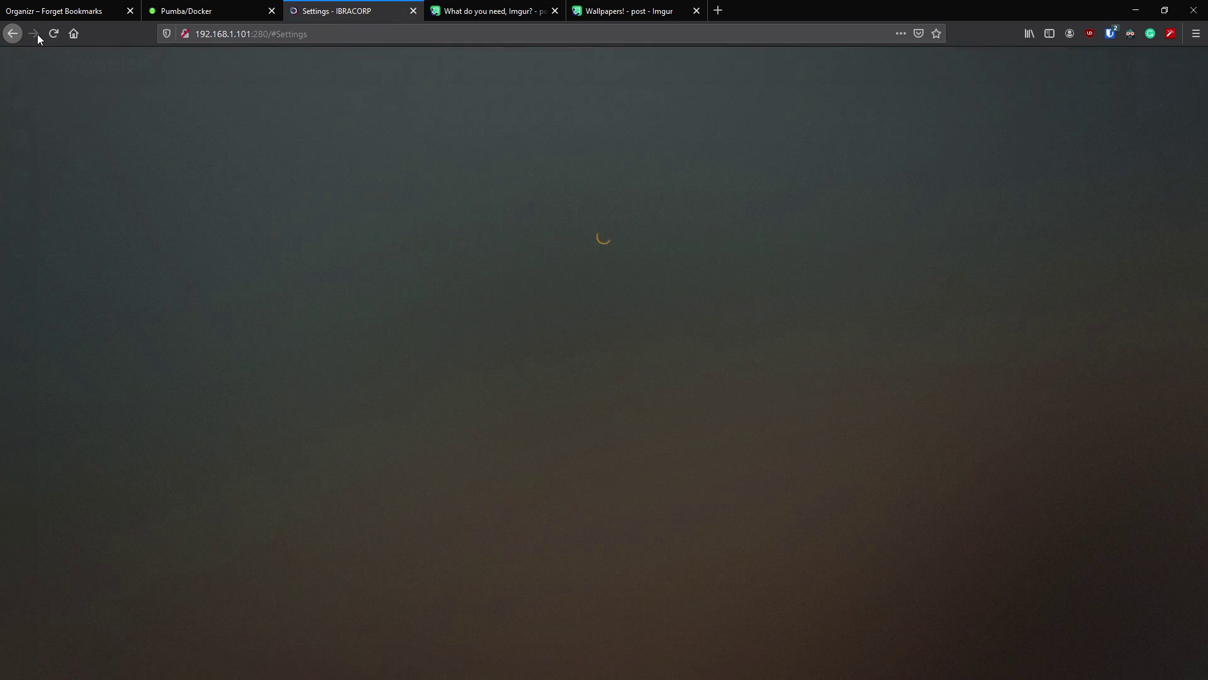
click(33, 101)
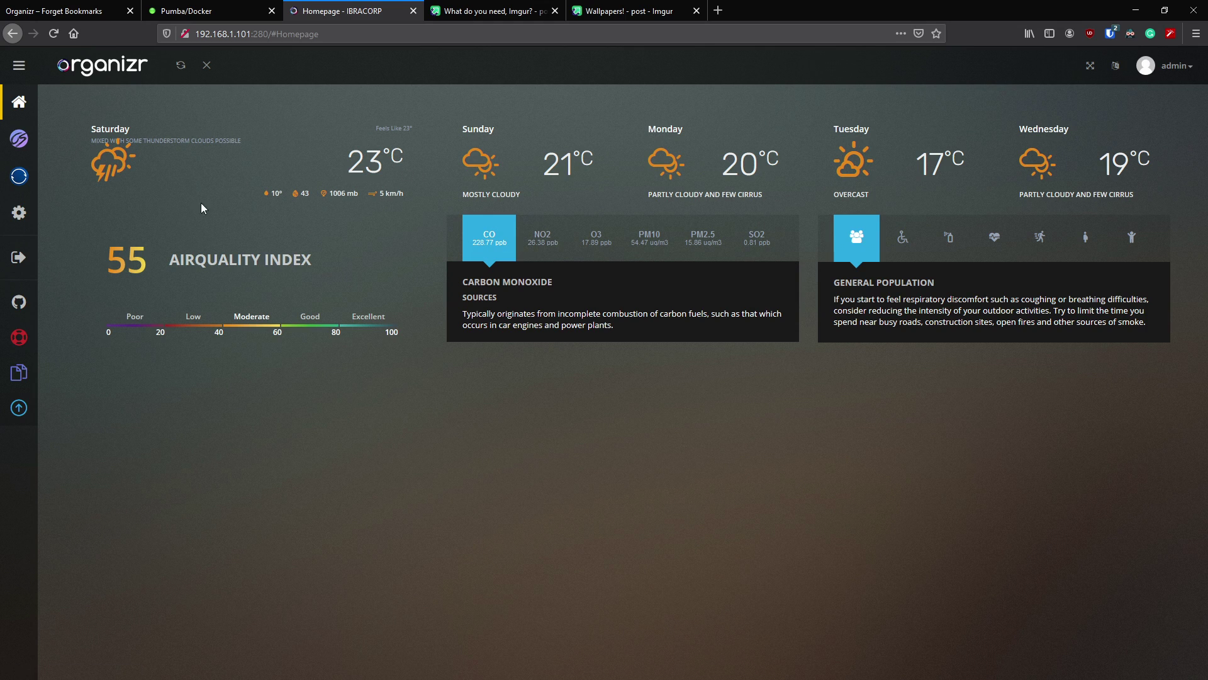
click(903, 245)
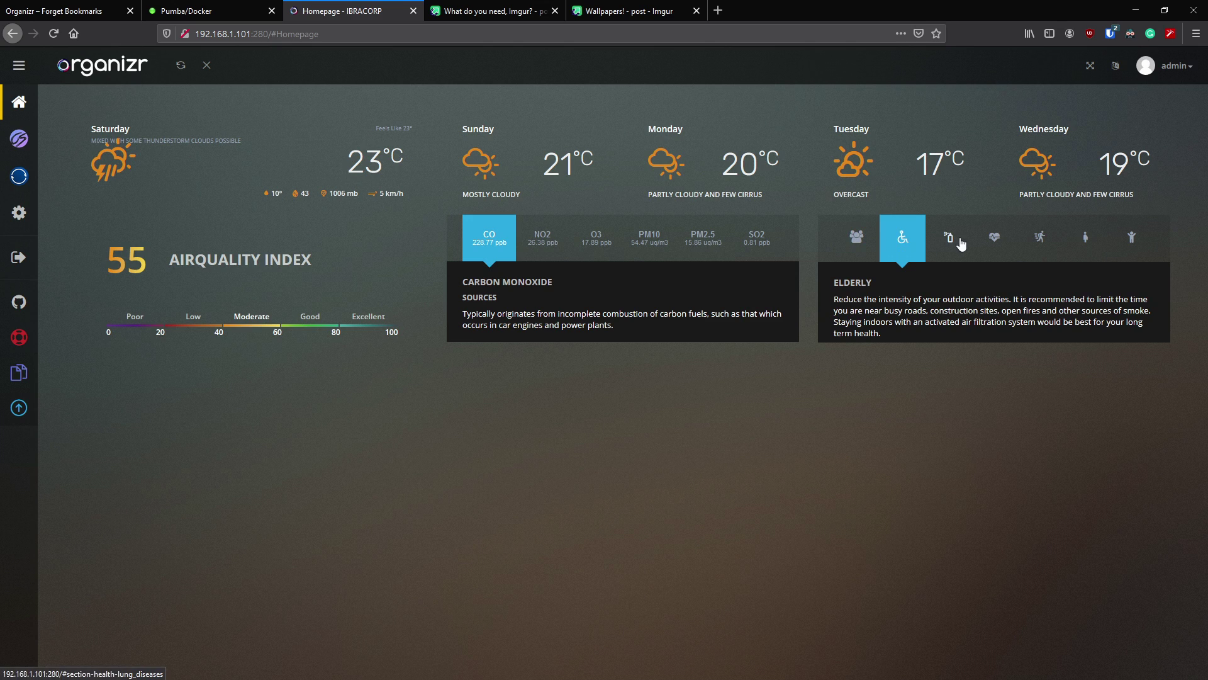
click(960, 240)
click(993, 237)
click(908, 235)
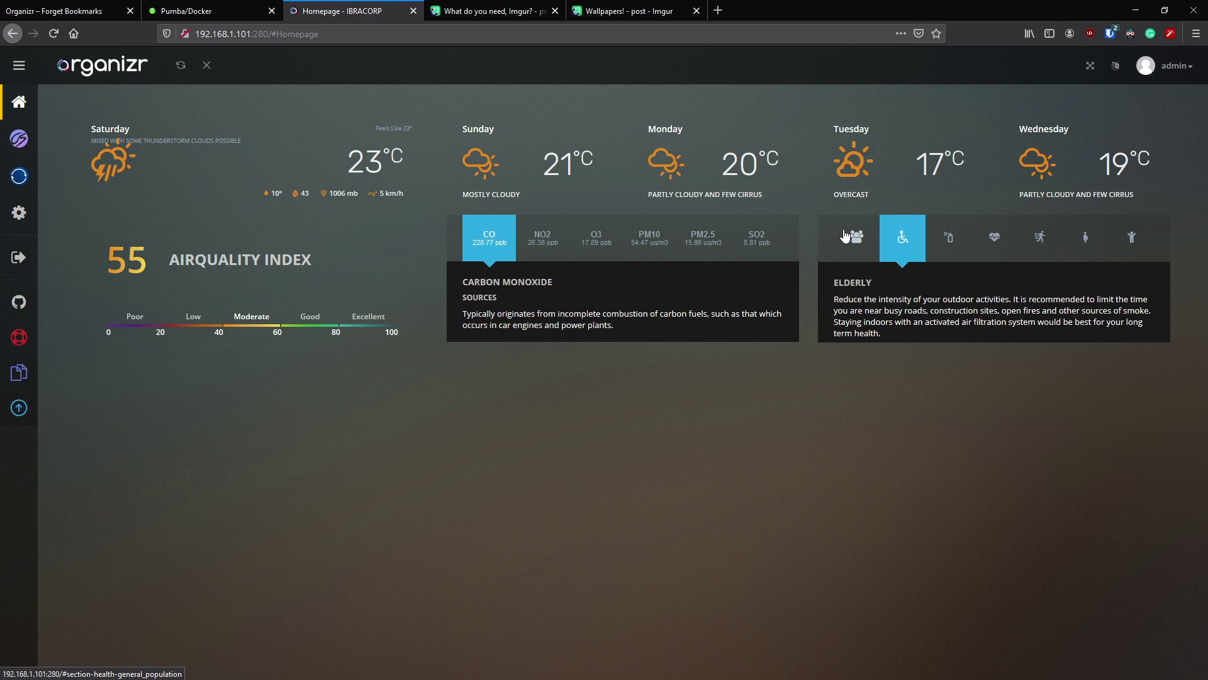
click(846, 237)
click(753, 237)
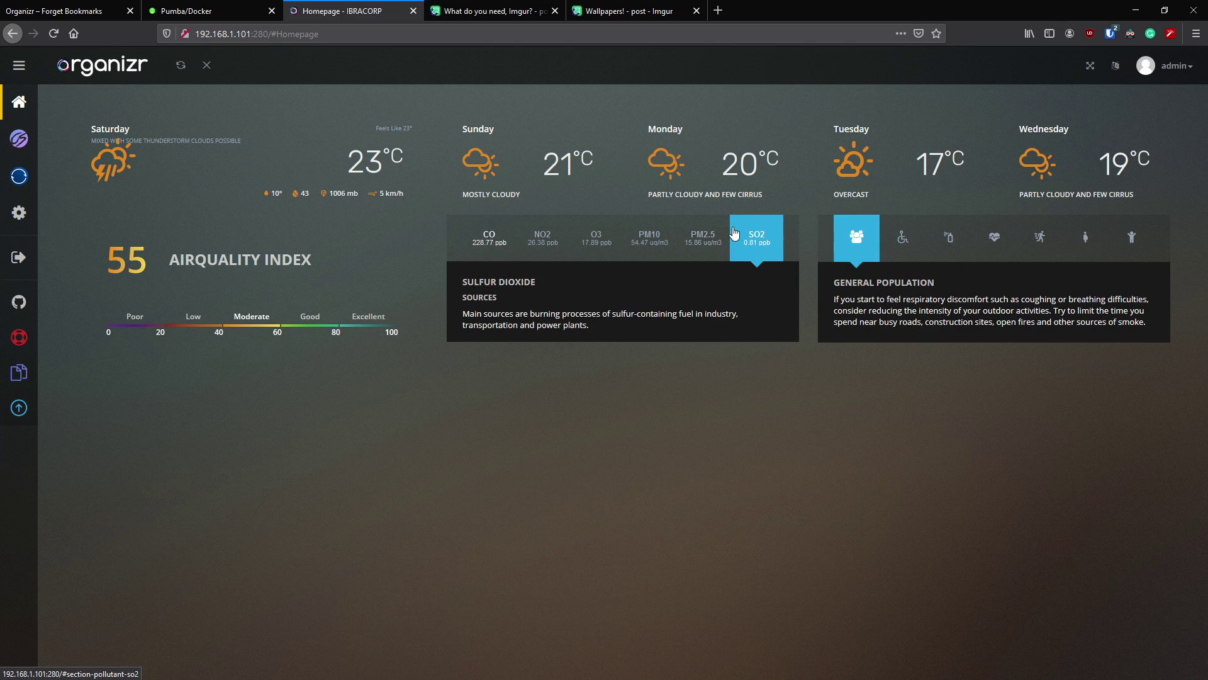
click(703, 237)
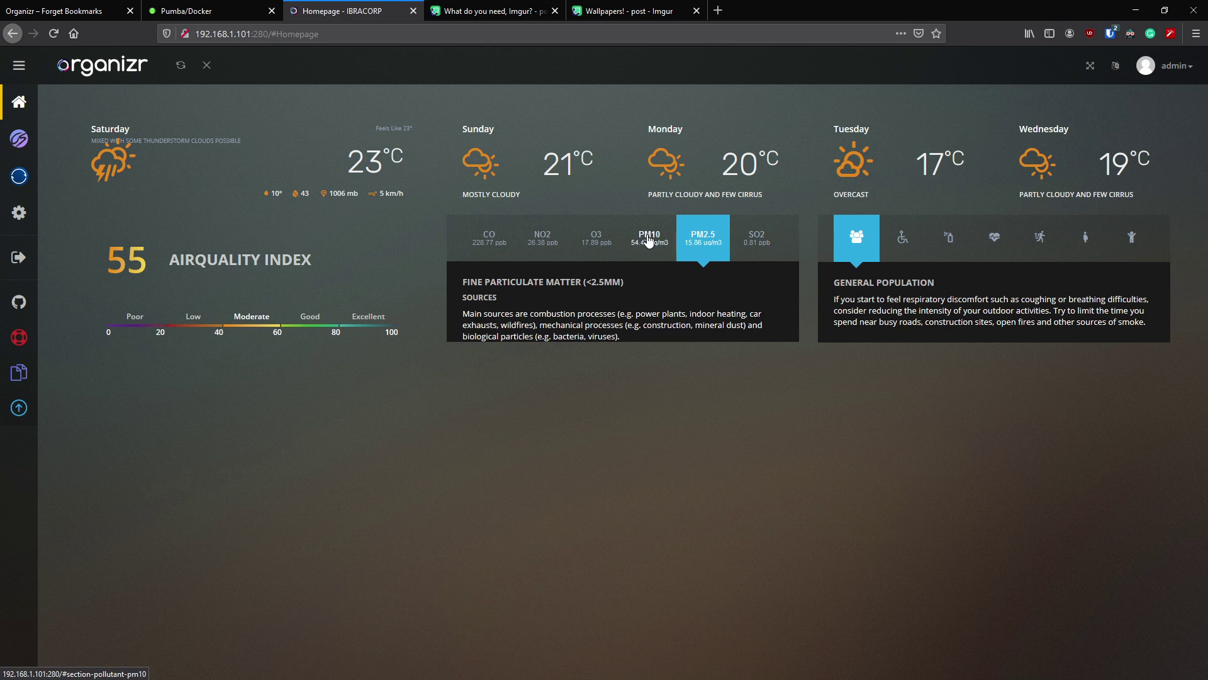
click(649, 238)
click(596, 238)
click(542, 238)
click(490, 238)
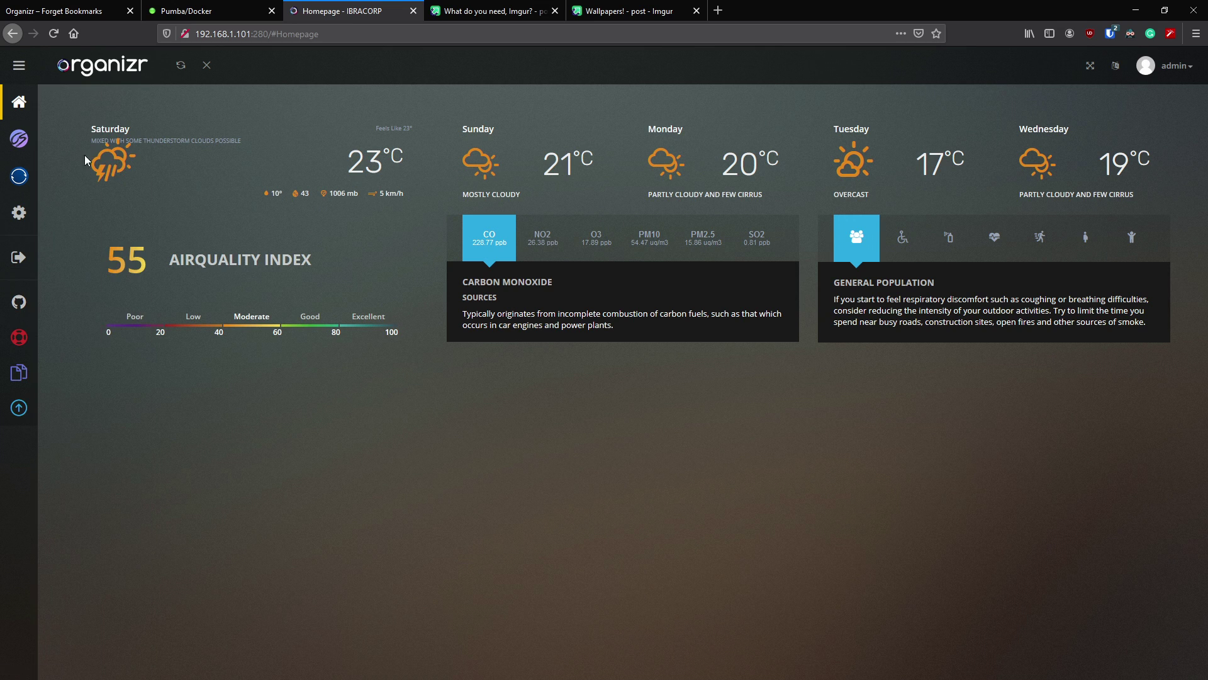
- Go to Settings, then Tab Editor, then the Homepage Items list
click(75, 215)
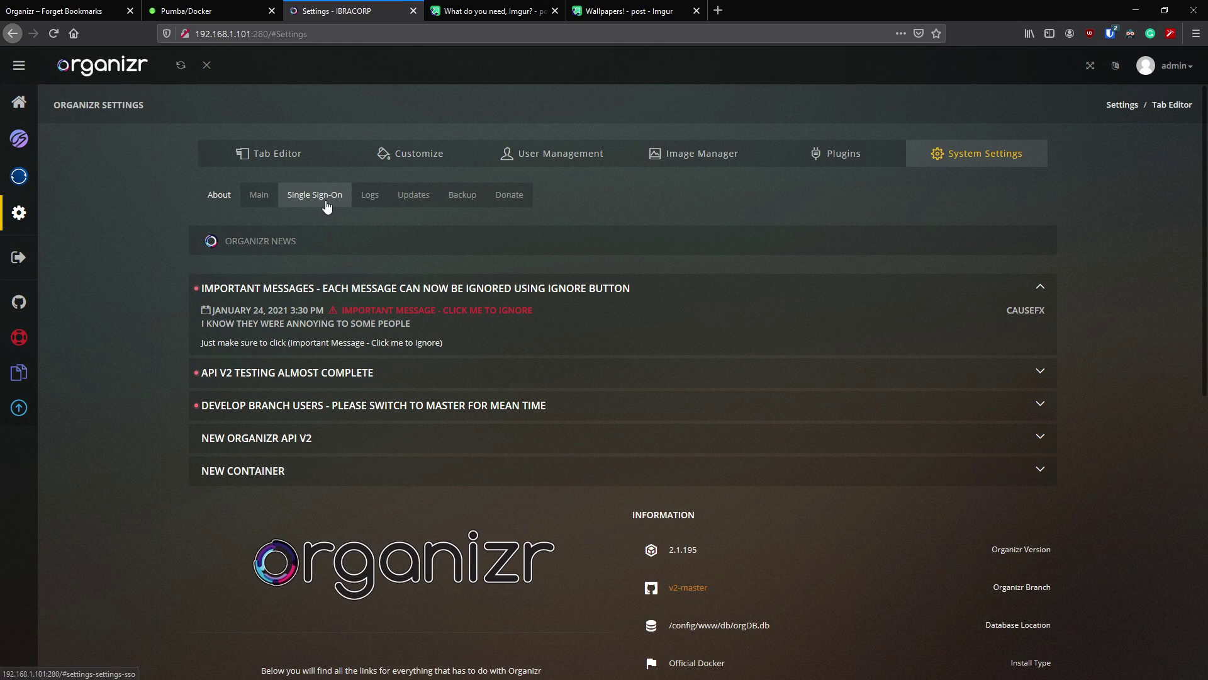
click(309, 161)
click(337, 196)
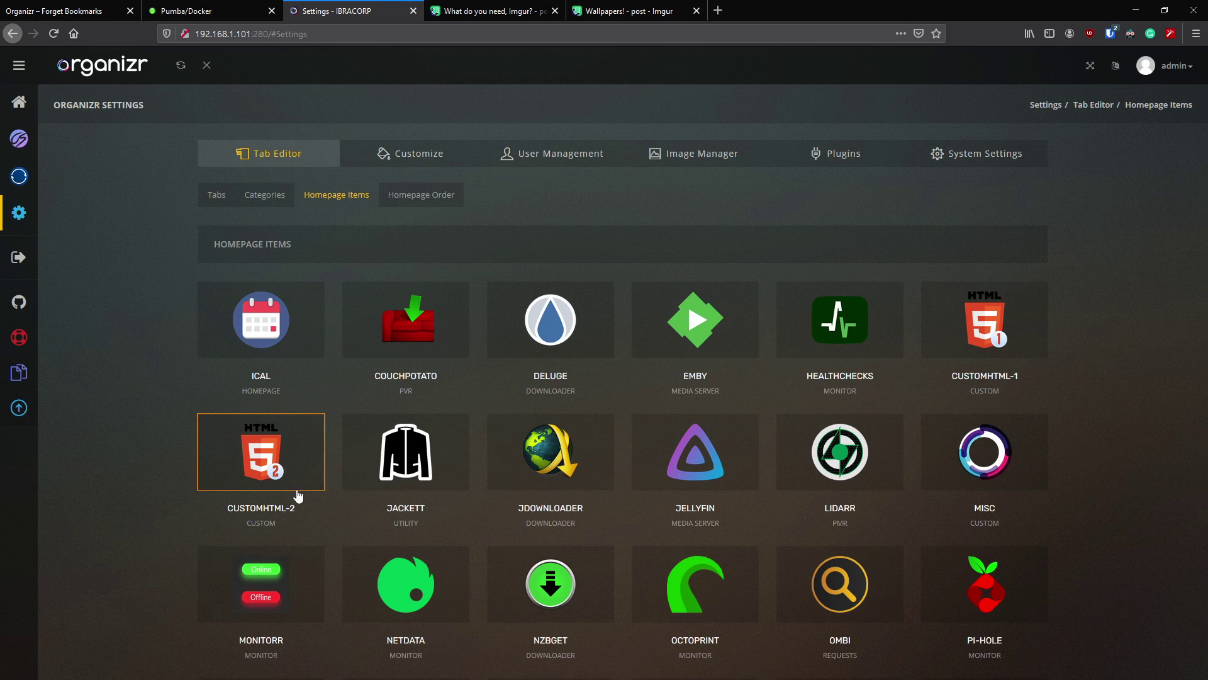
- Check CustomHTML-1's code and minimum authentication, leaving it unchanged
click(1018, 309)
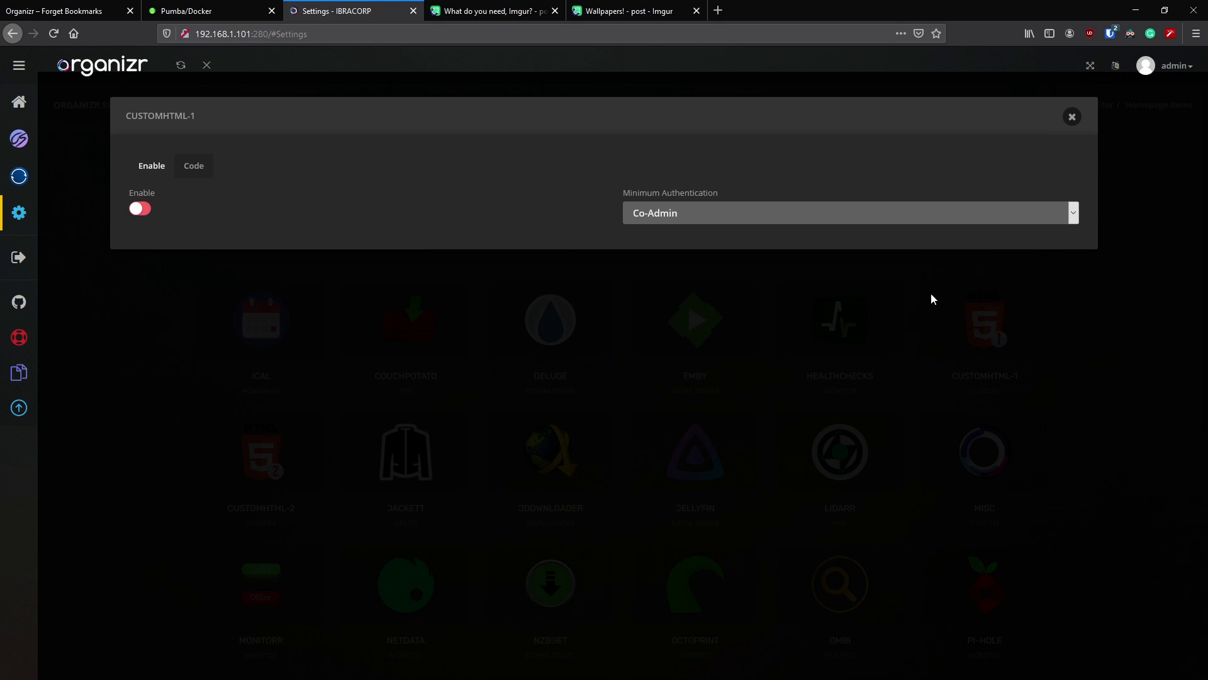
click(193, 165)
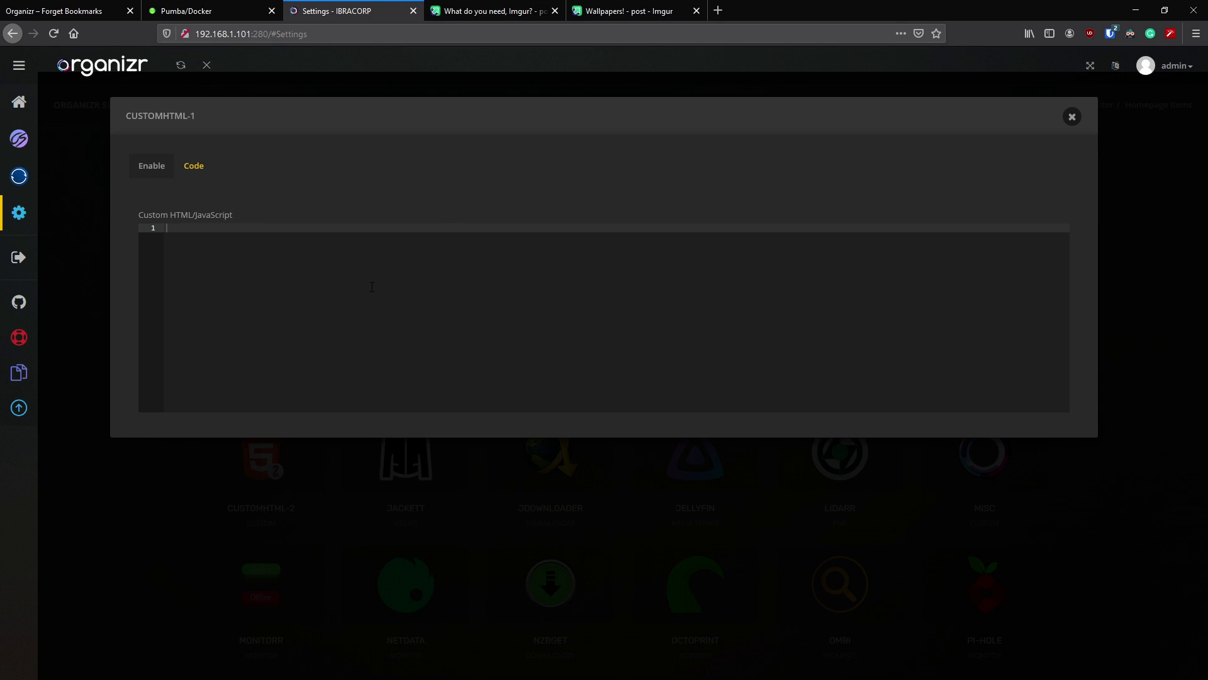
click(152, 166)
click(684, 212)
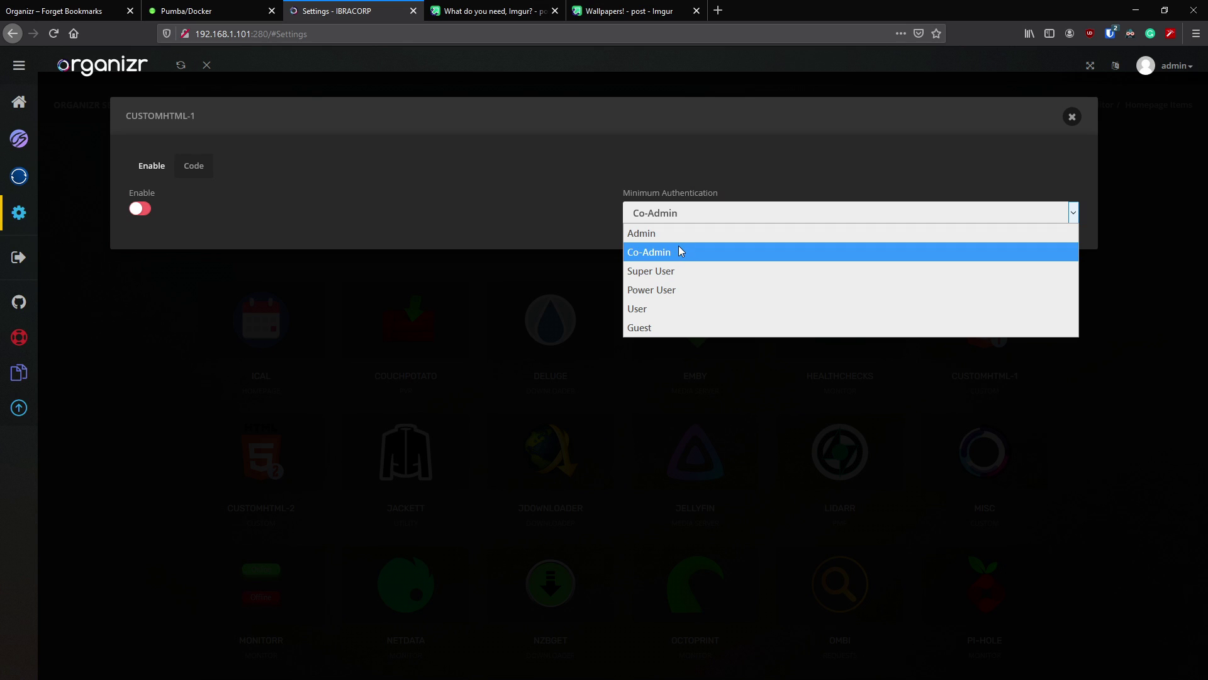
click(675, 233)
click(1072, 116)
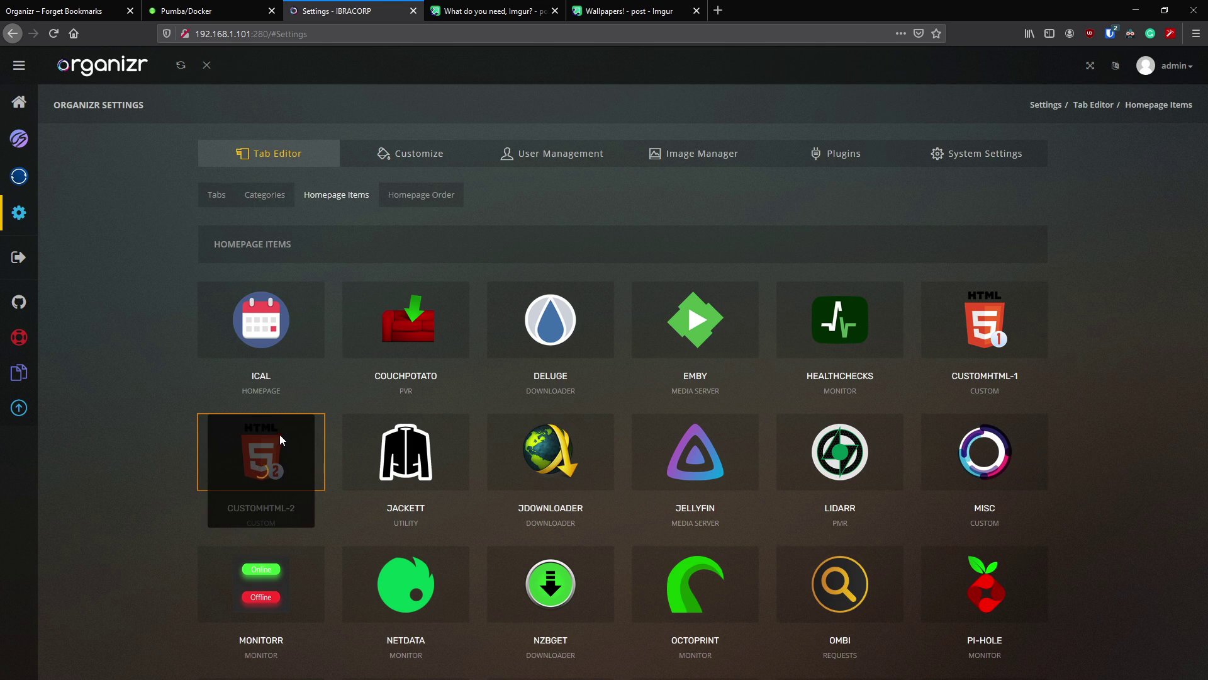
- Check CustomHTML-2's minimum authentication, leaving Co-Admin set
click(277, 437)
click(739, 213)
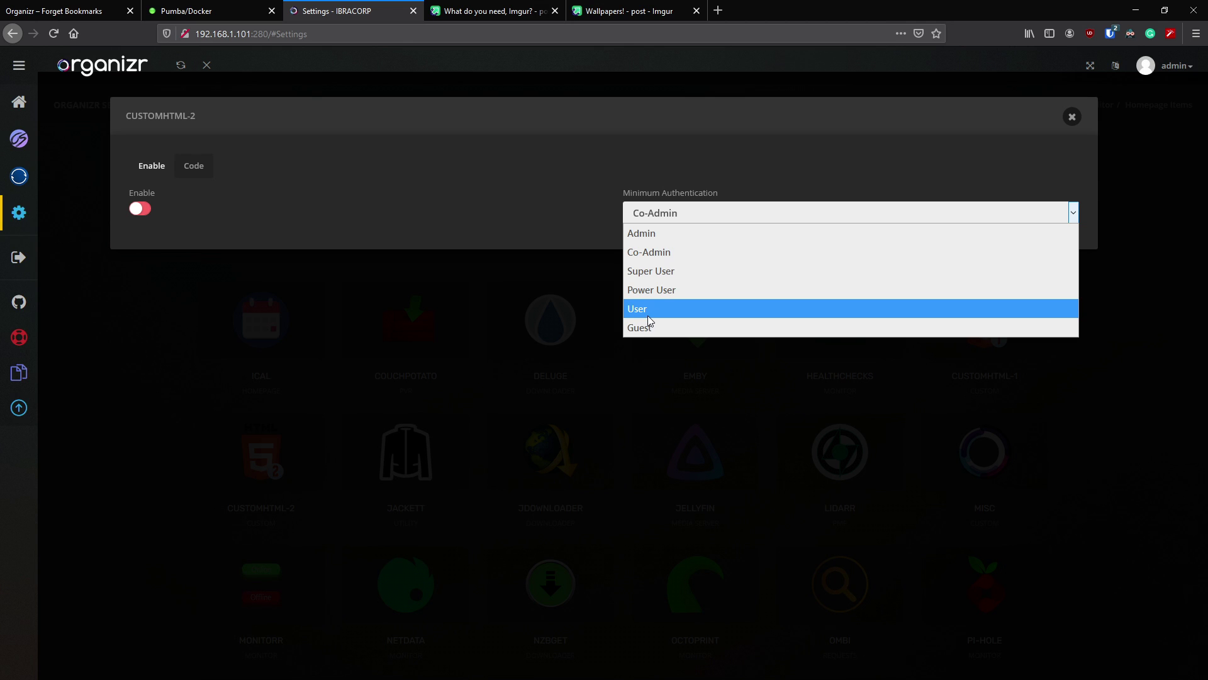
click(773, 197)
click(1072, 117)
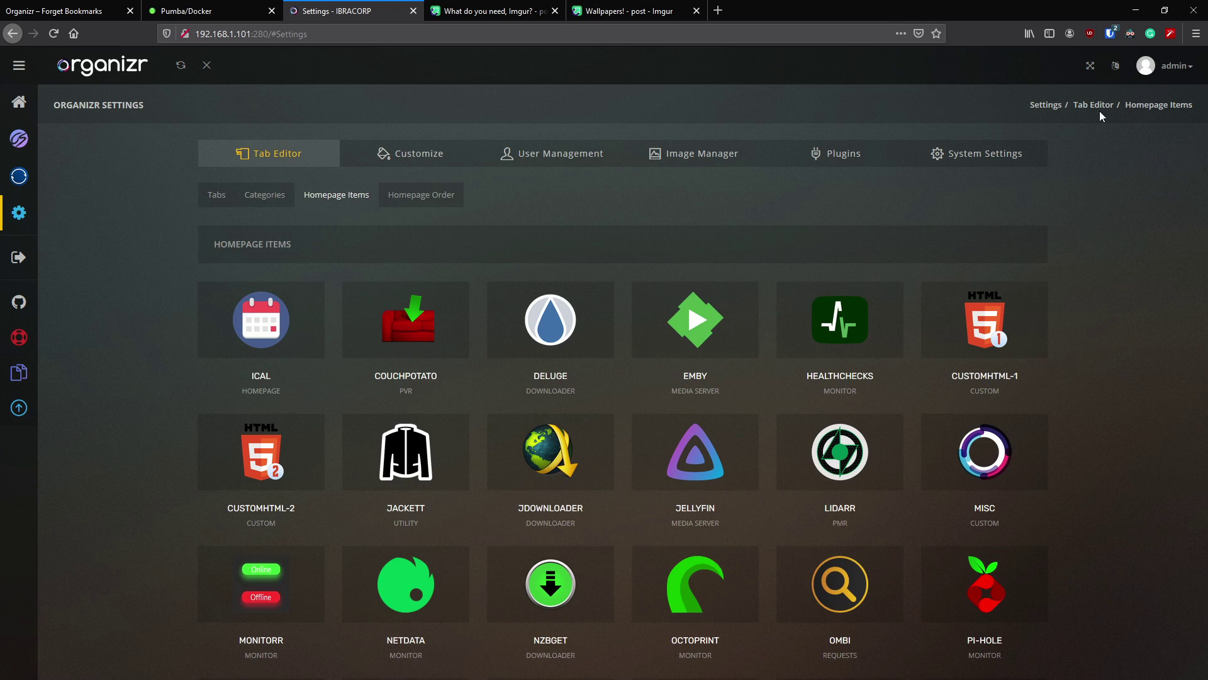
- Move CUSTOMHTMLTWO from slot 2 to slot 6 in the homepage order and save
click(448, 197)
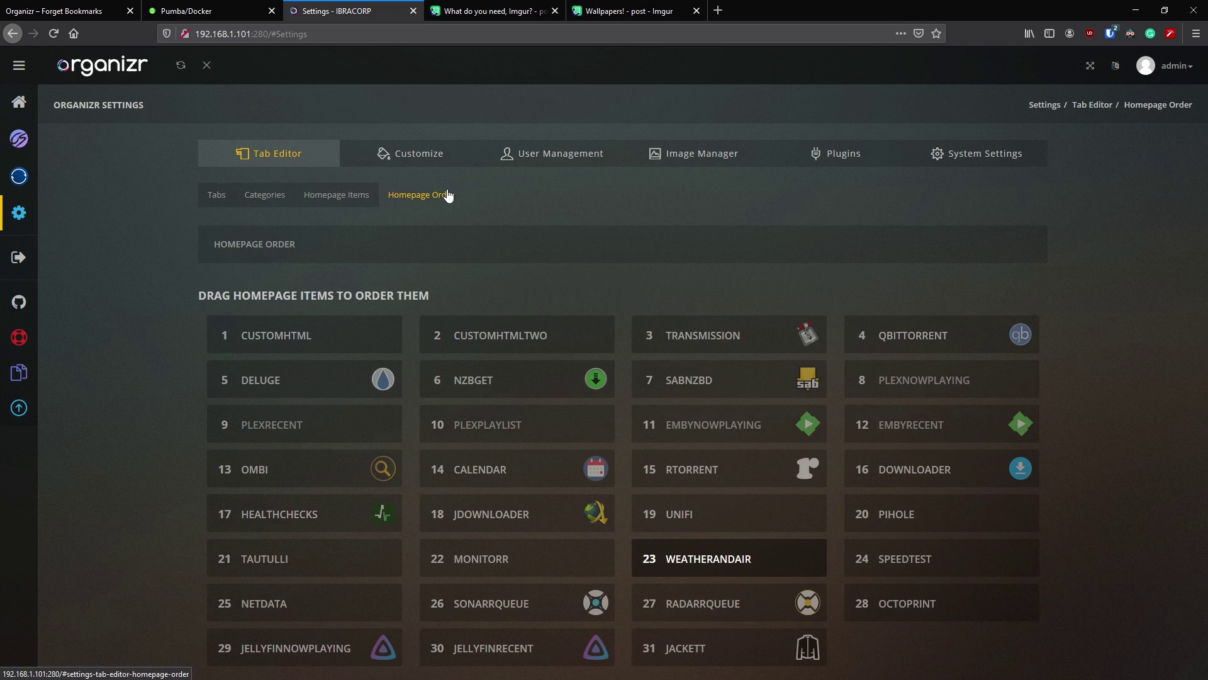
drag(521, 333, 522, 385)
scroll(639, 356, down, 1)
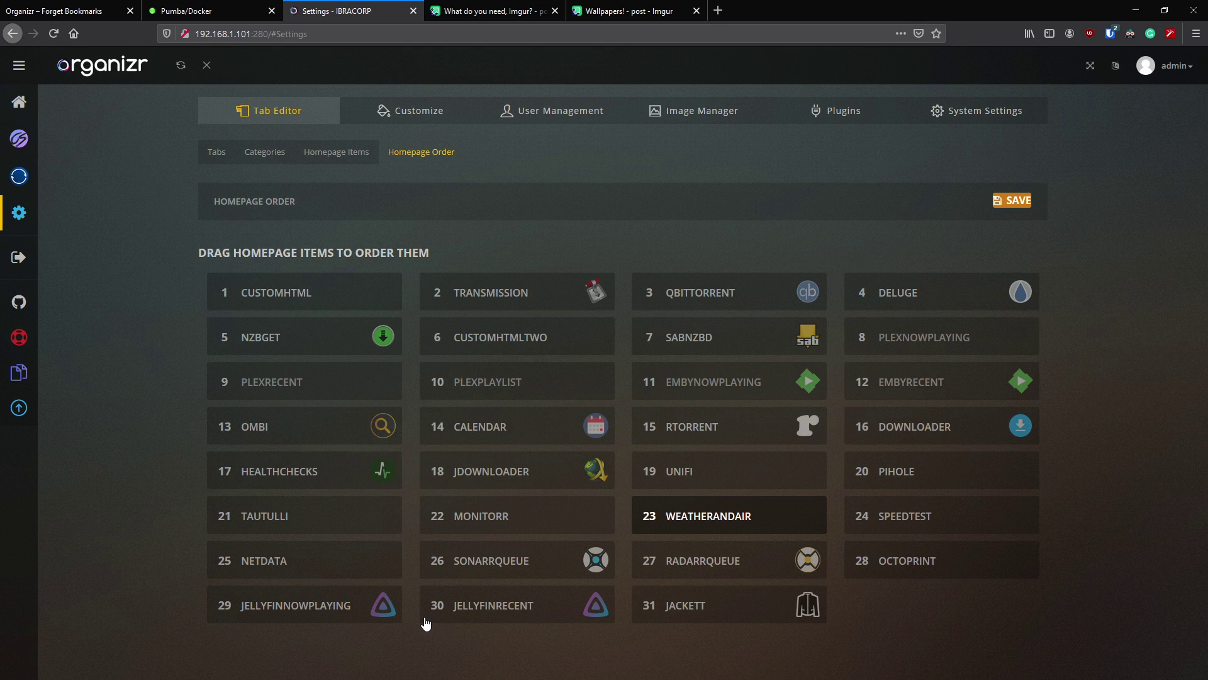
click(1010, 201)
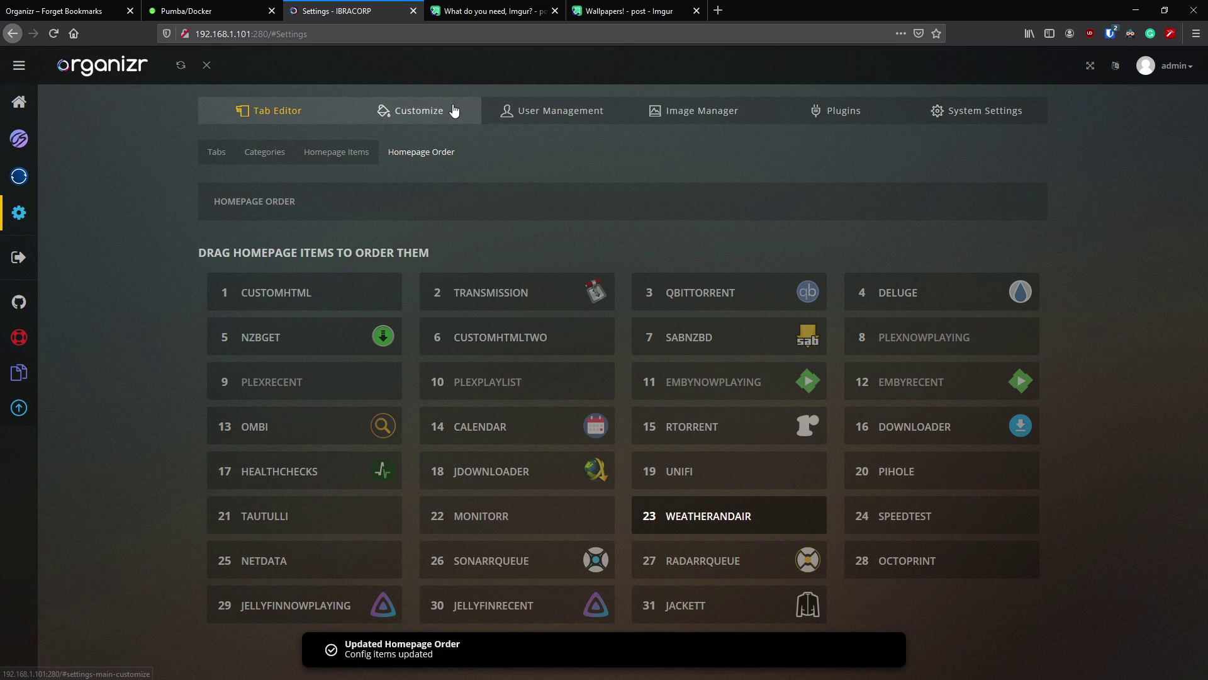
- Glance at Customize and User Management, return to the Organizr homepage, then switch to Unraid's Docker page
click(454, 111)
click(513, 153)
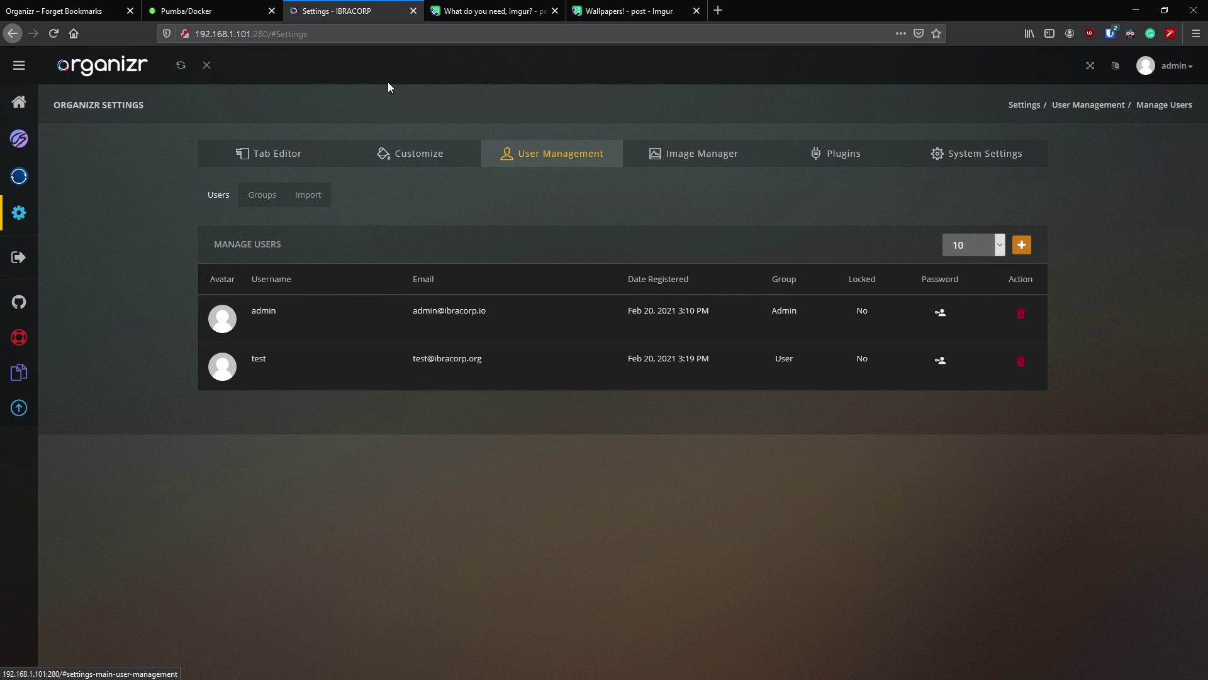
click(39, 105)
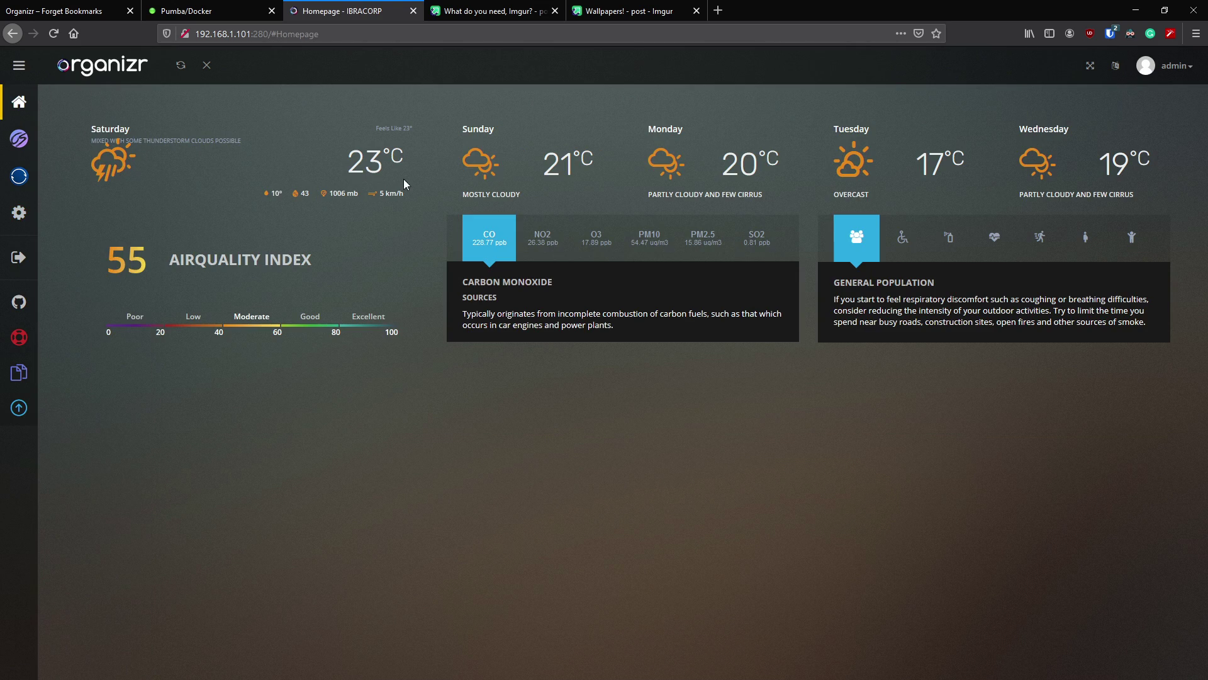
click(211, 8)
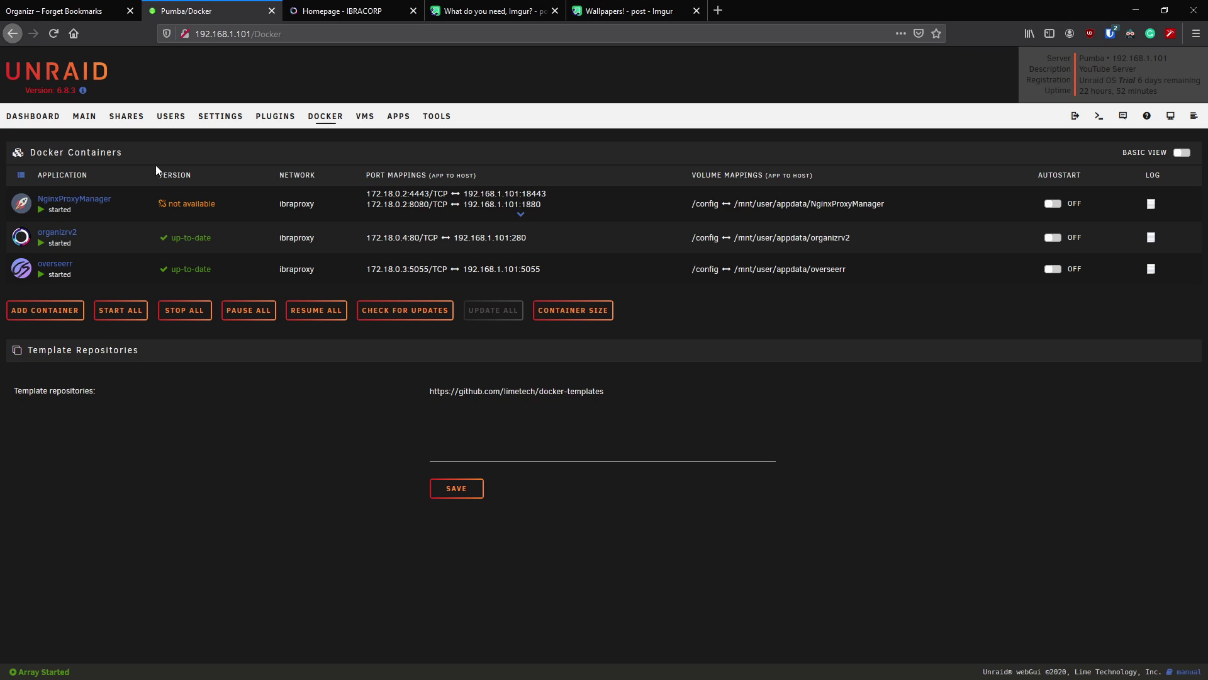
- Launch the NginxProxyManager container's WebUI and show its Proxy Hosts list
click(18, 210)
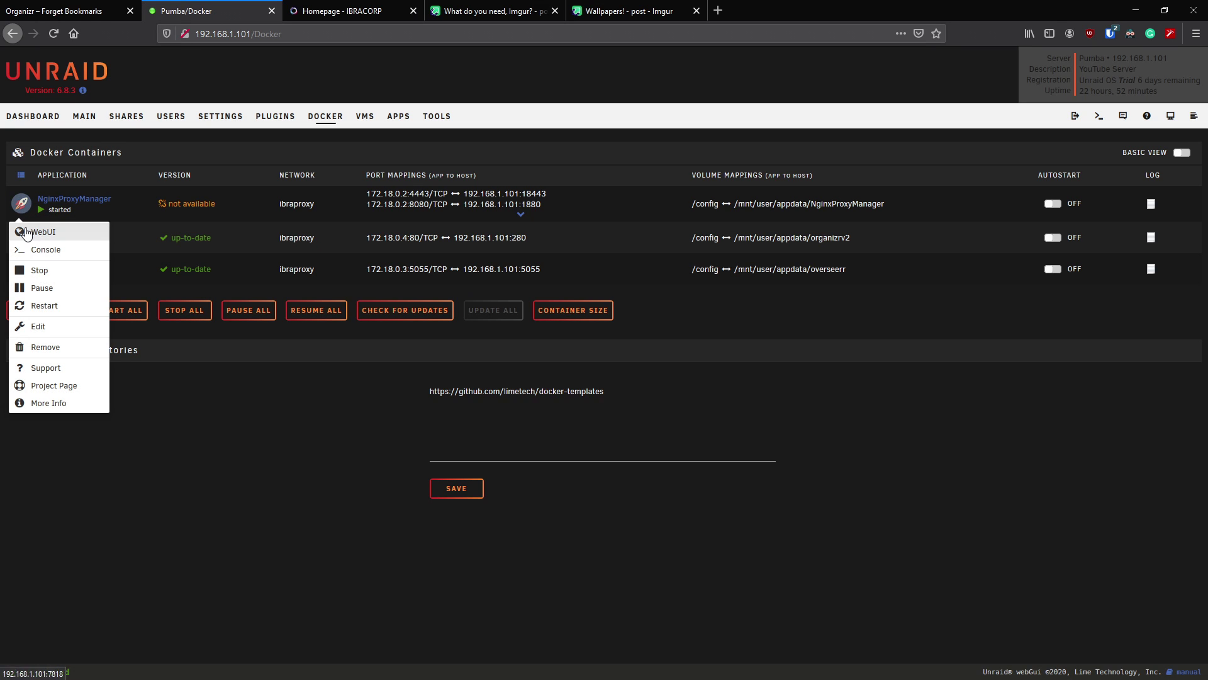
click(25, 230)
click(287, 215)
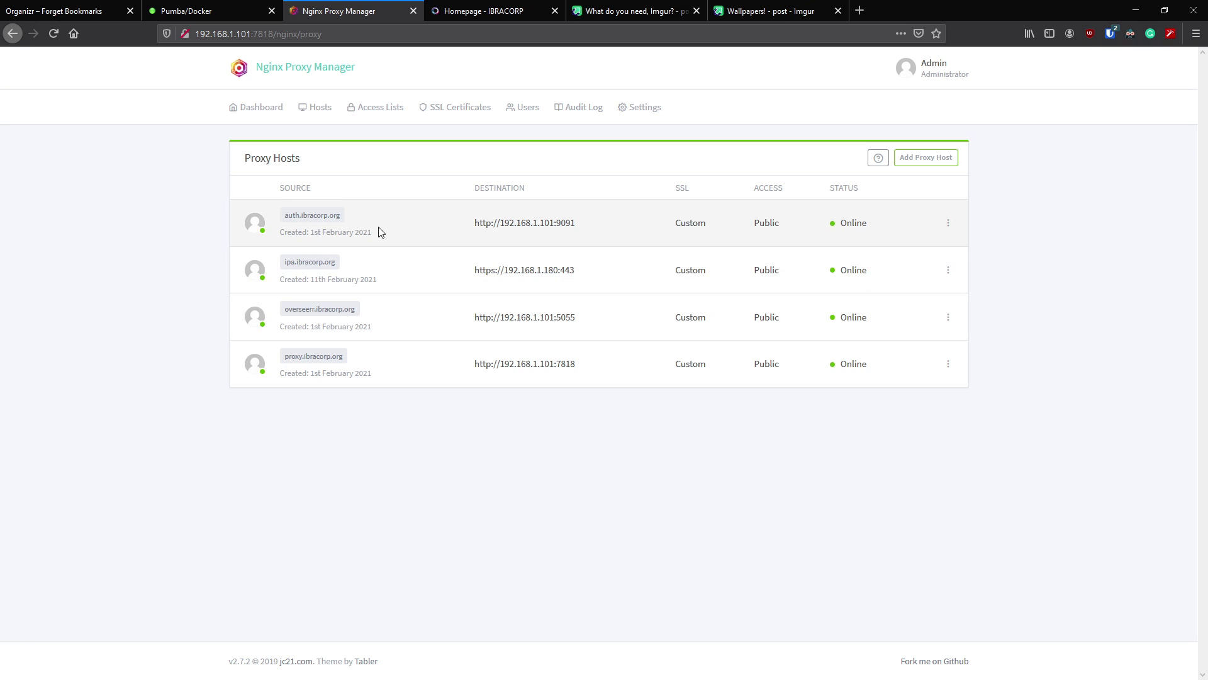
- Start a new proxy host for domain ibracorp.org with websockets support enabled
click(925, 158)
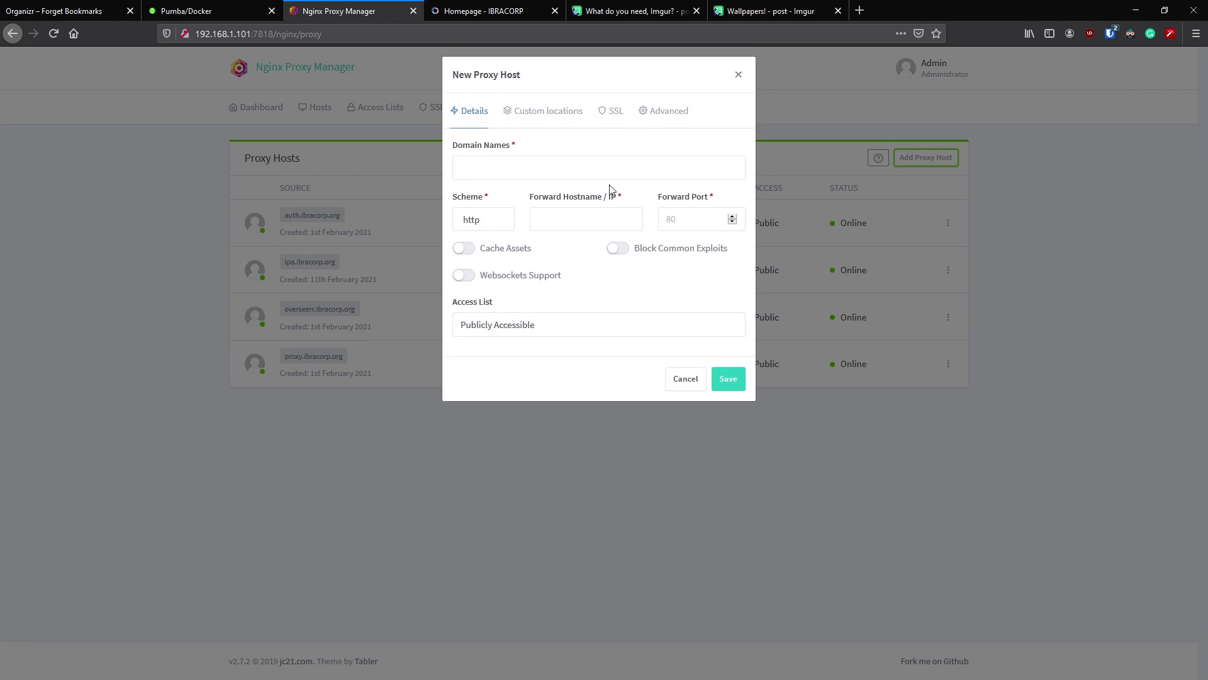
click(534, 176)
text(ibracorp.org)
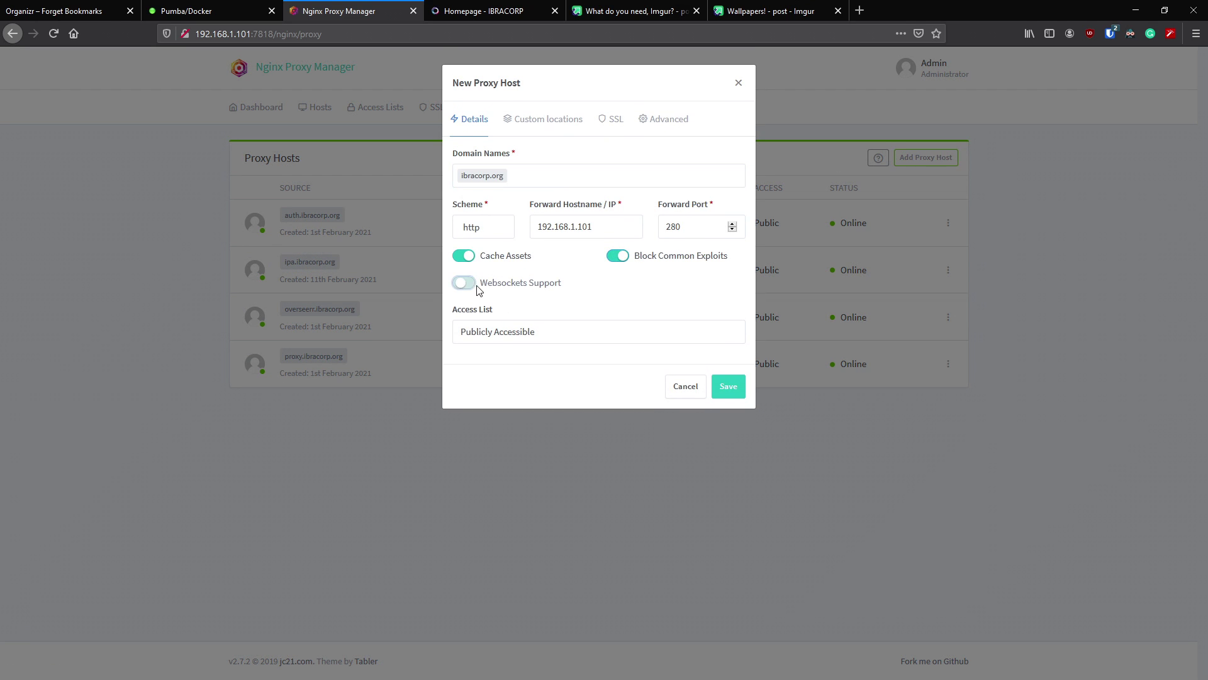
click(463, 283)
- Apply the IBRACORP ORG CDN certificate with Force SSL, HTTP/2, HSTS and HSTS subdomains, then save the host
click(611, 120)
click(573, 183)
click(511, 257)
click(458, 205)
click(617, 204)
click(465, 232)
click(618, 231)
click(473, 119)
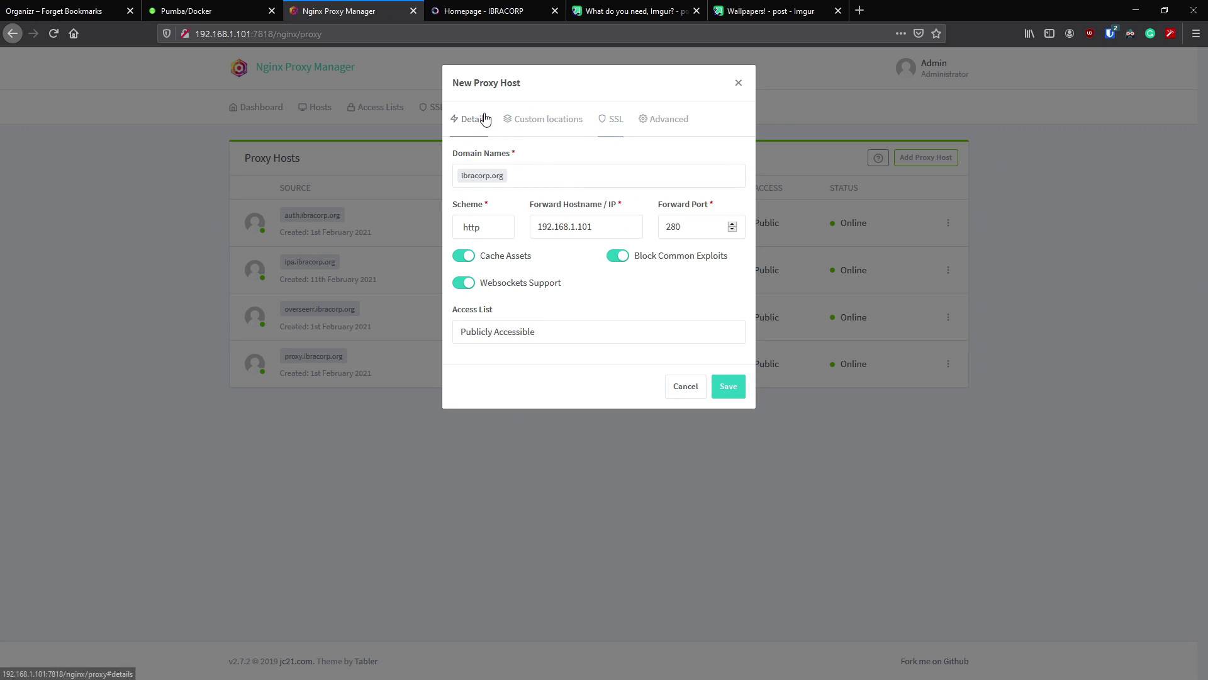
click(729, 387)
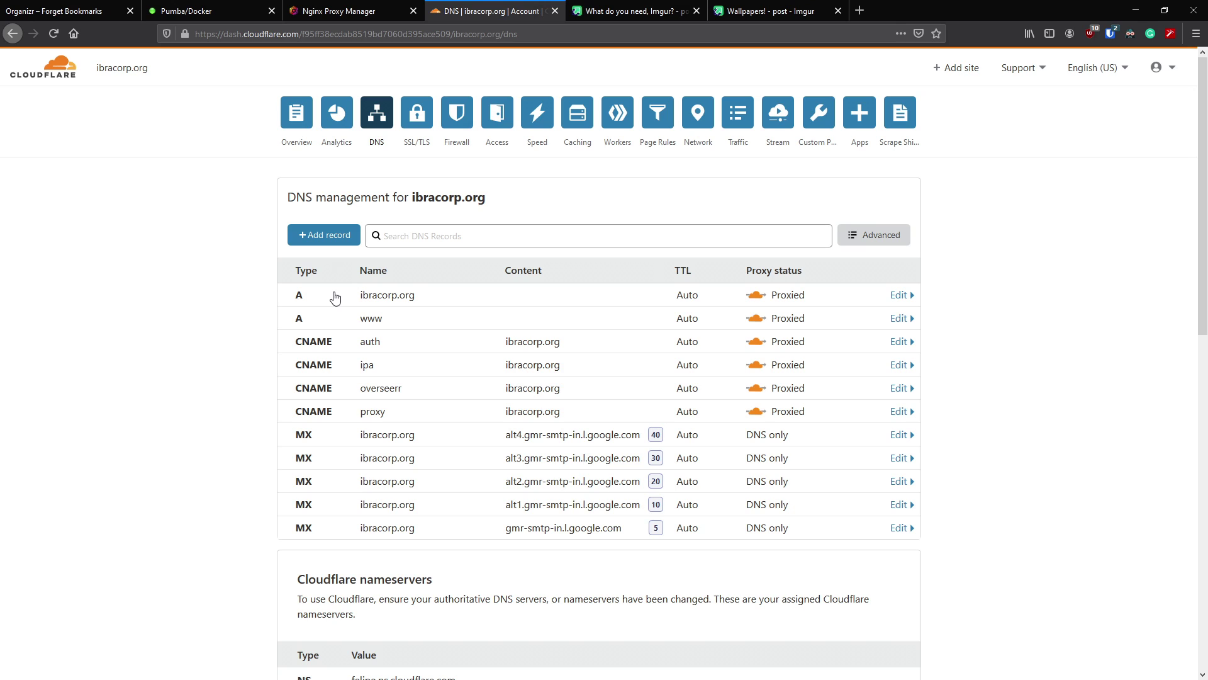
- Open ibracorp.org in a new tab from the Nginx Proxy Manager hosts list
click(392, 11)
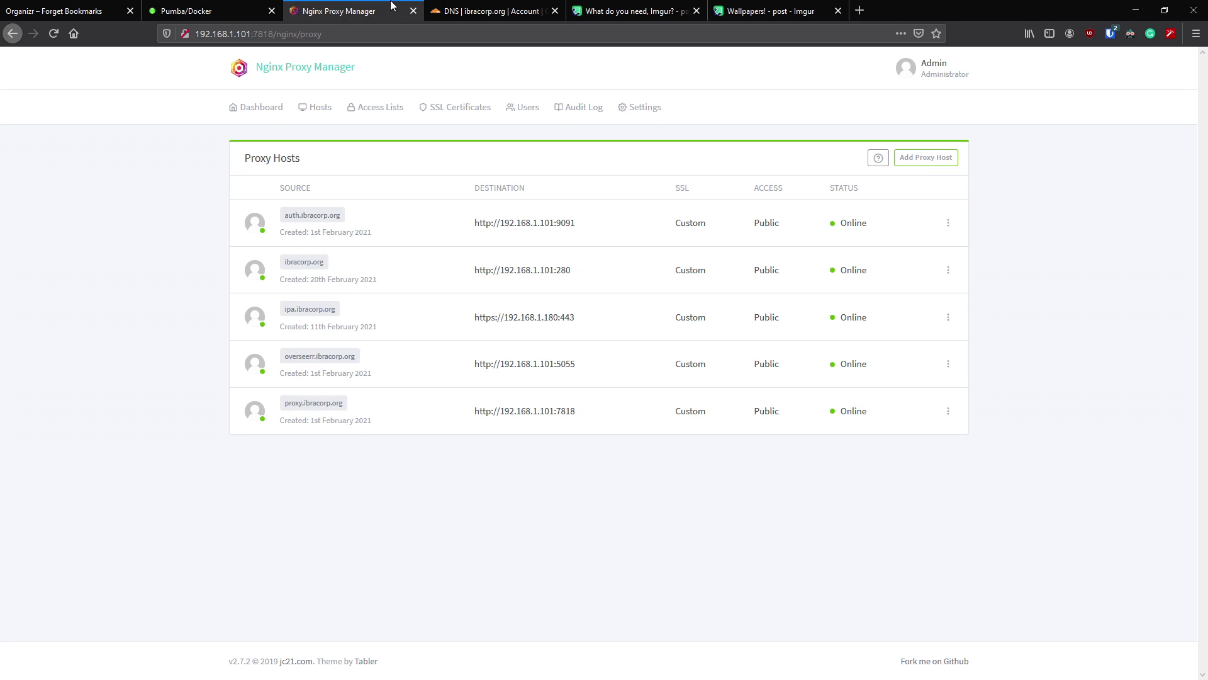
click(297, 269)
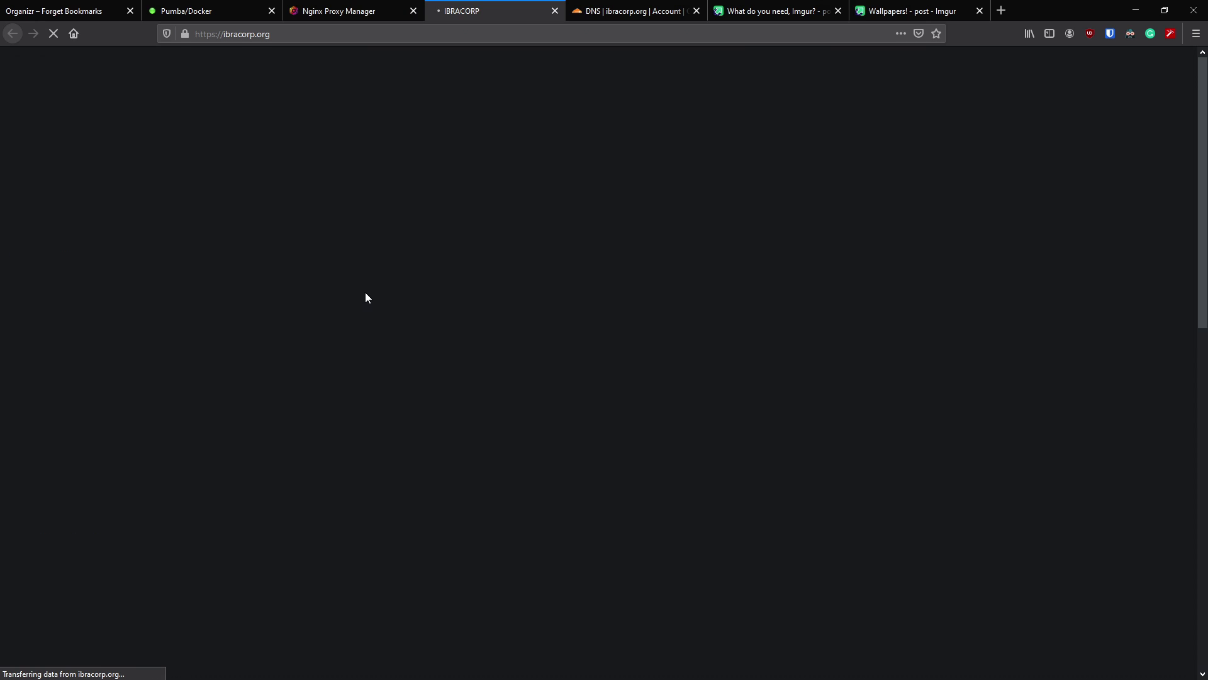